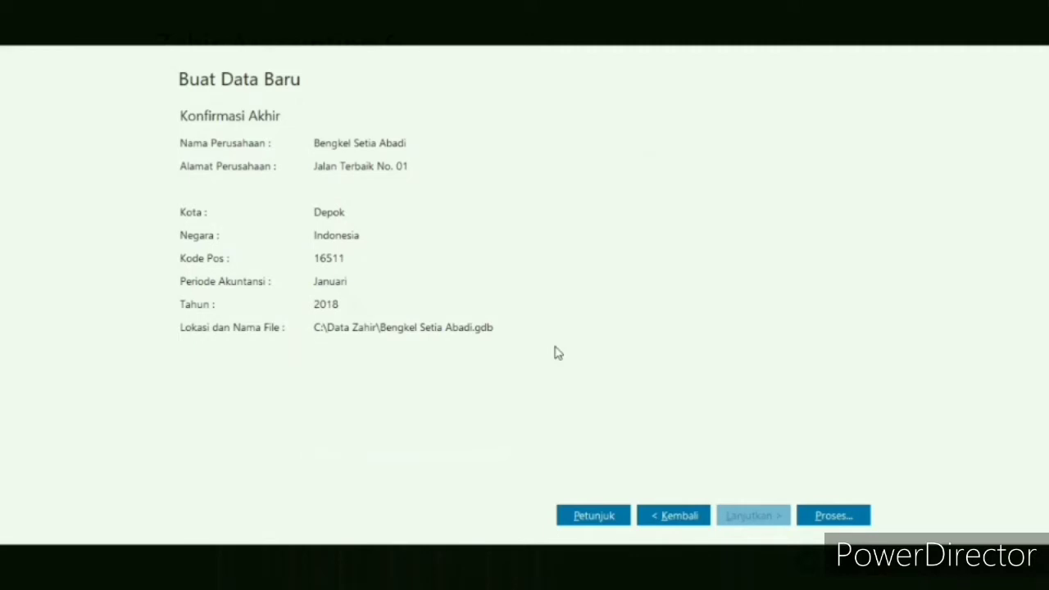
# - Create the new company data file with Bengkel as the business type, confirming the choice and closing the startup notices
pyautogui.click(818, 520)
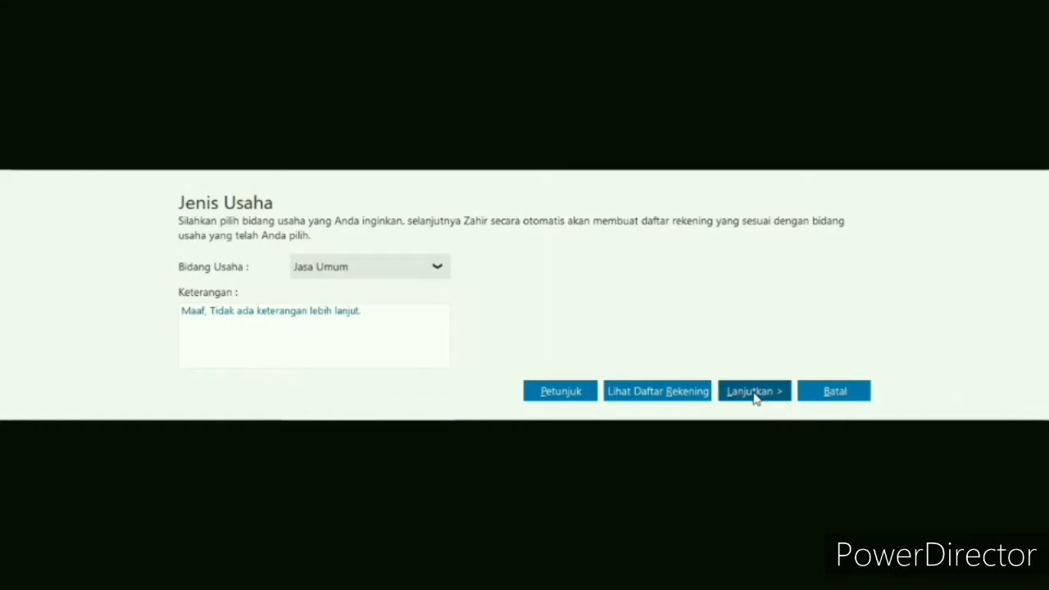
pyautogui.click(441, 266)
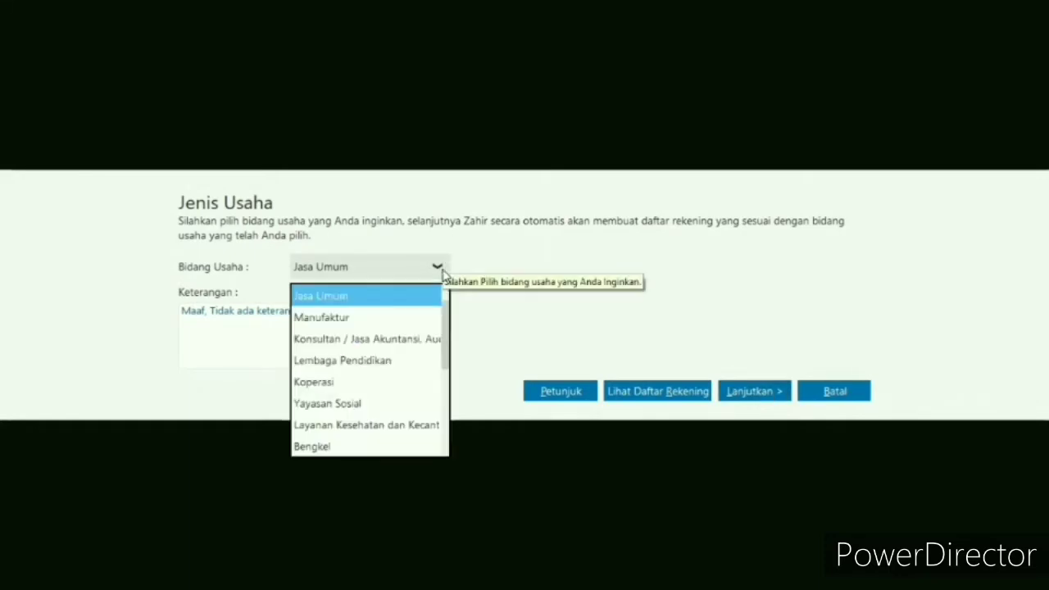
pyautogui.click(320, 447)
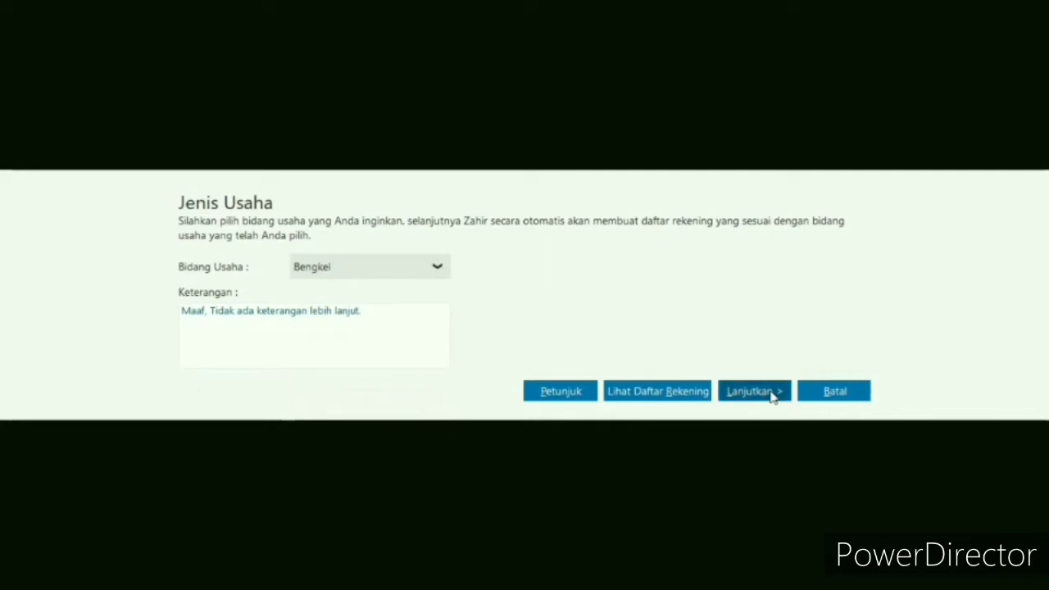
pyautogui.click(772, 394)
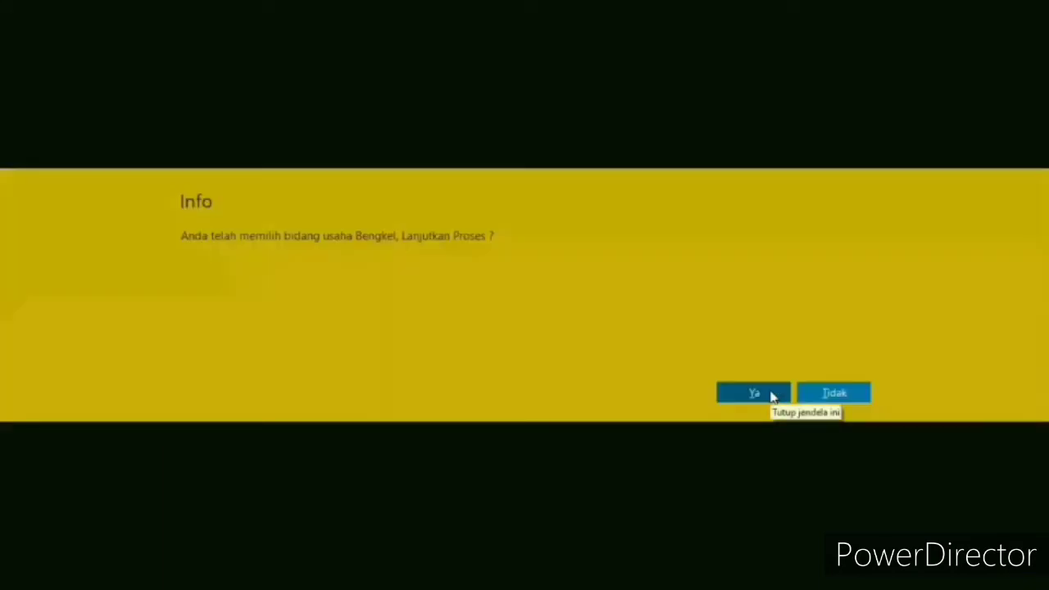
pyautogui.click(771, 392)
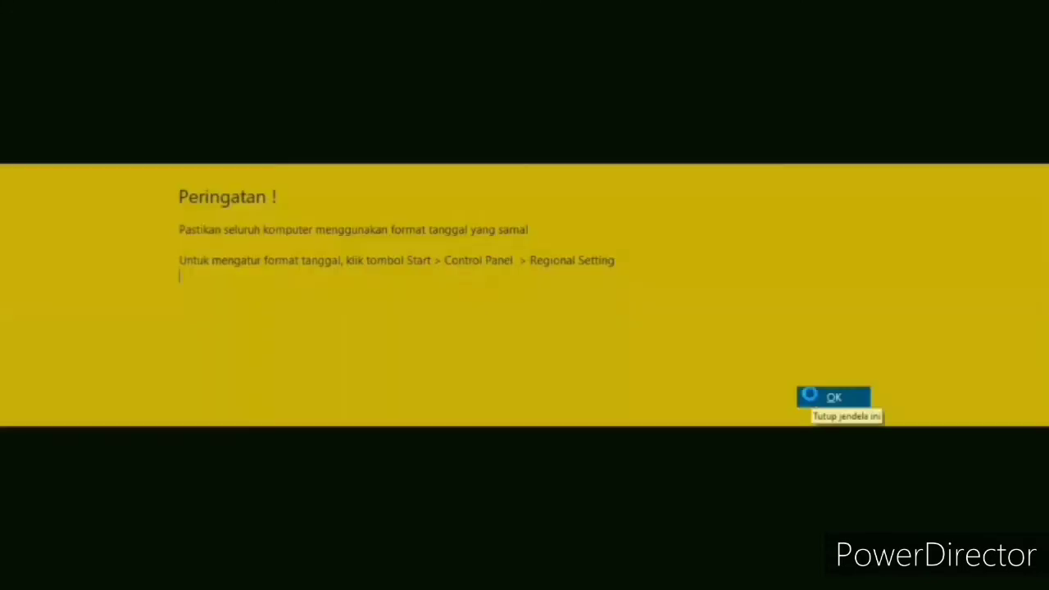
pyautogui.click(808, 395)
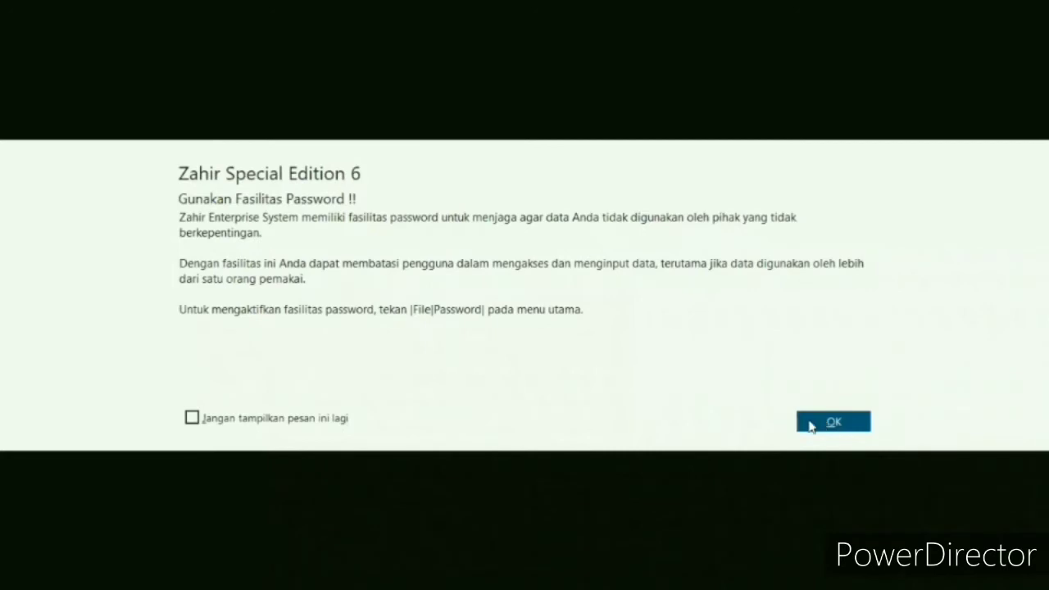
pyautogui.click(809, 425)
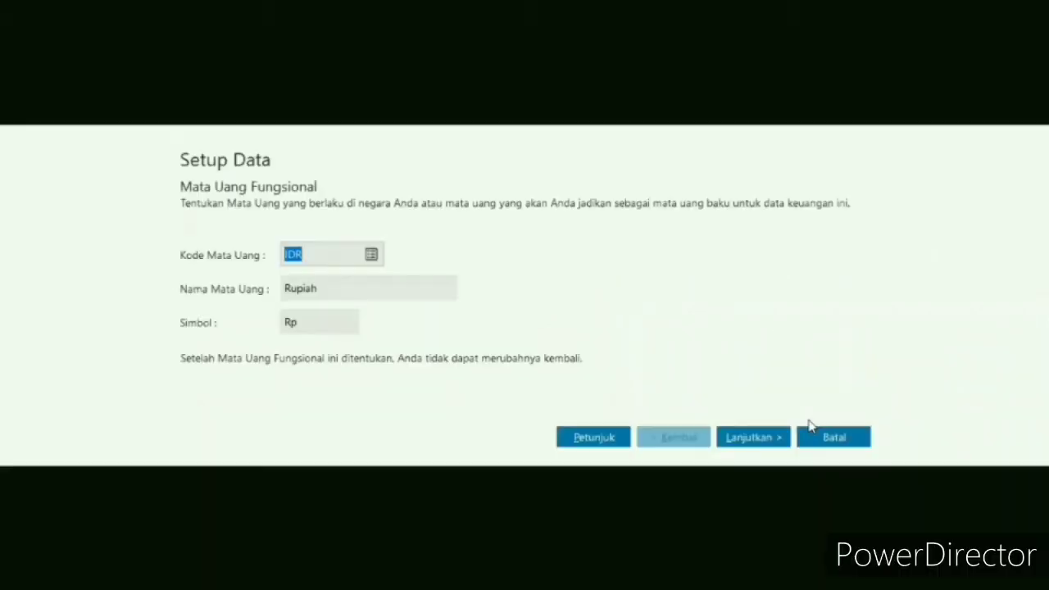
# - Accept IDR as the functional currency and USD as the foreign currency, and finish the data setup
pyautogui.click(770, 439)
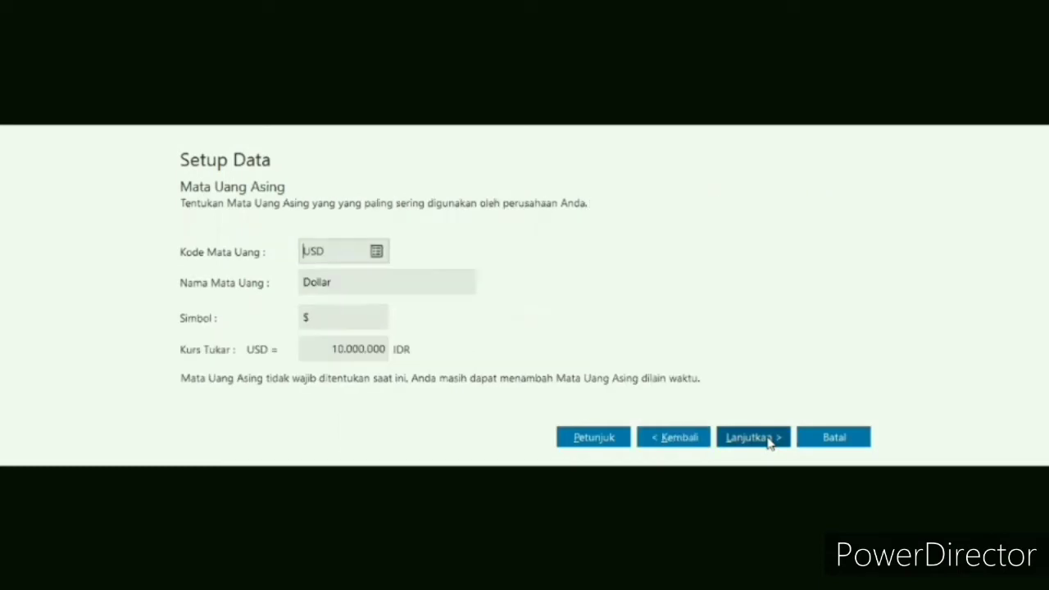
pyautogui.click(769, 439)
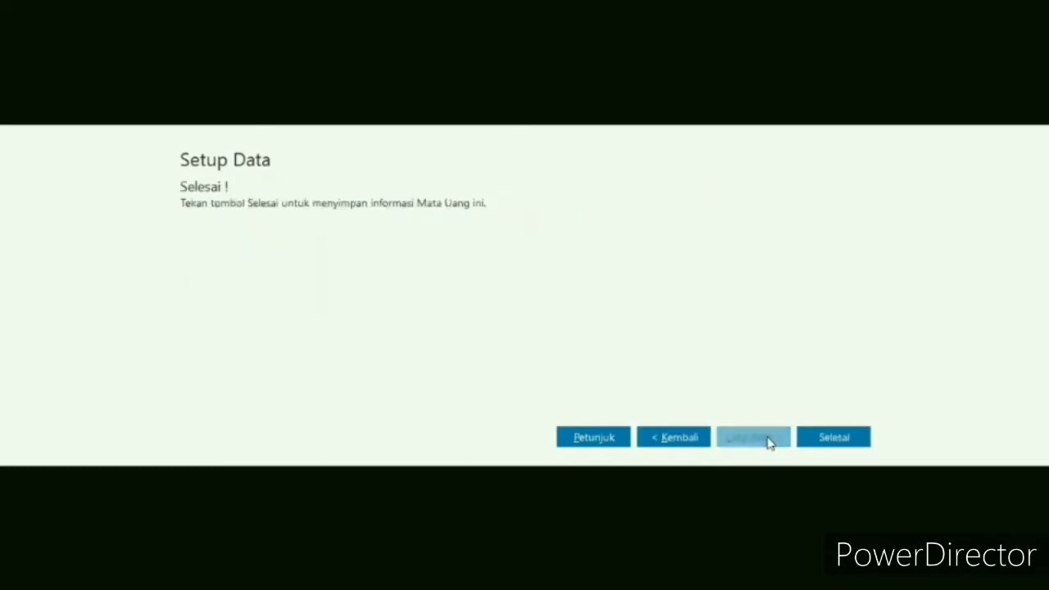
pyautogui.click(823, 440)
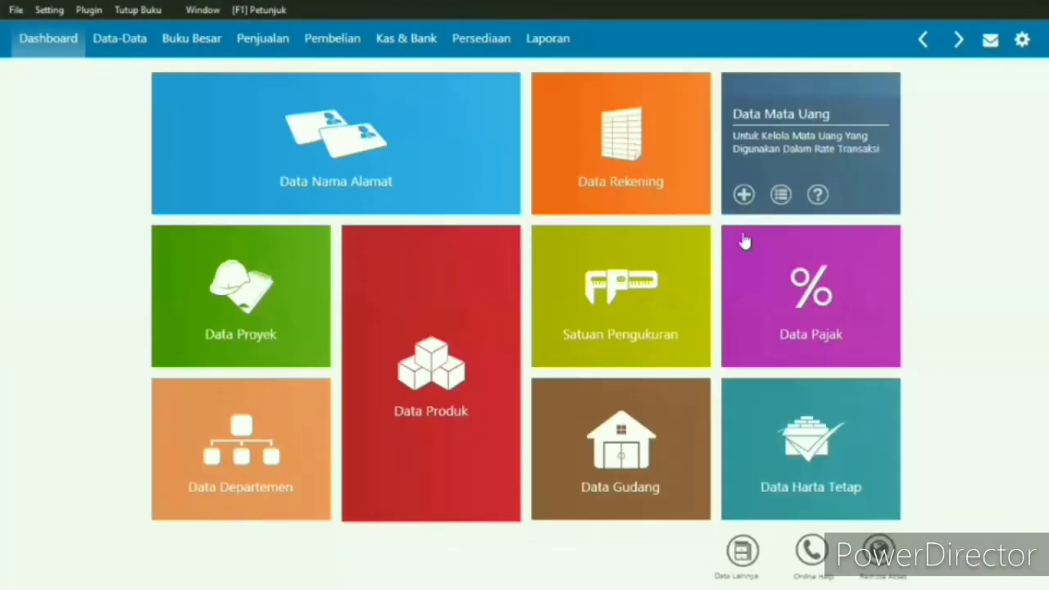
# - Open the account list from Data Rekening and look at the Kas and Bank accounts
pyautogui.moveTo(629, 117)
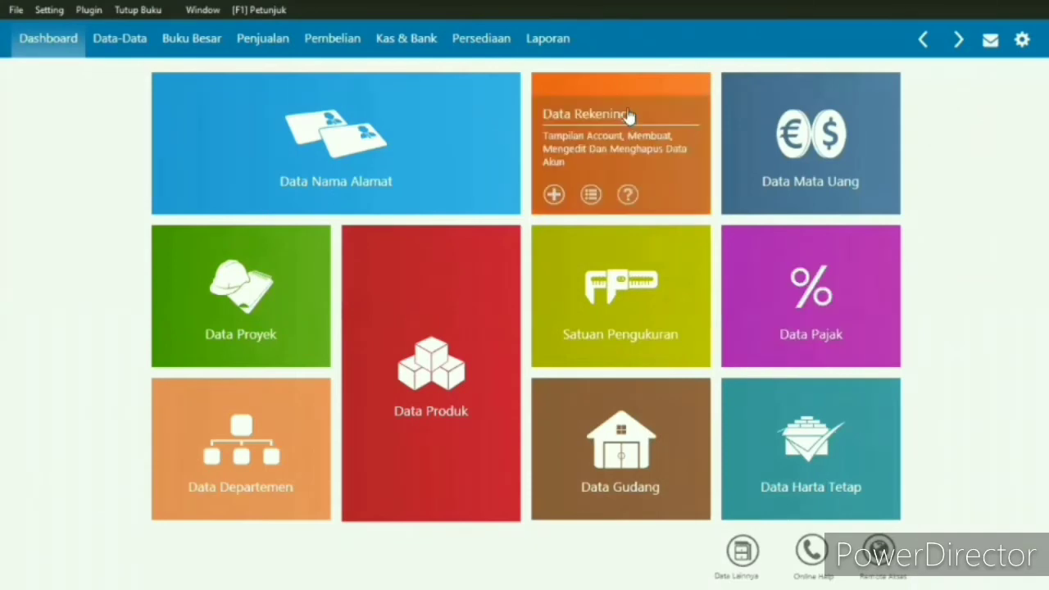
pyautogui.click(627, 112)
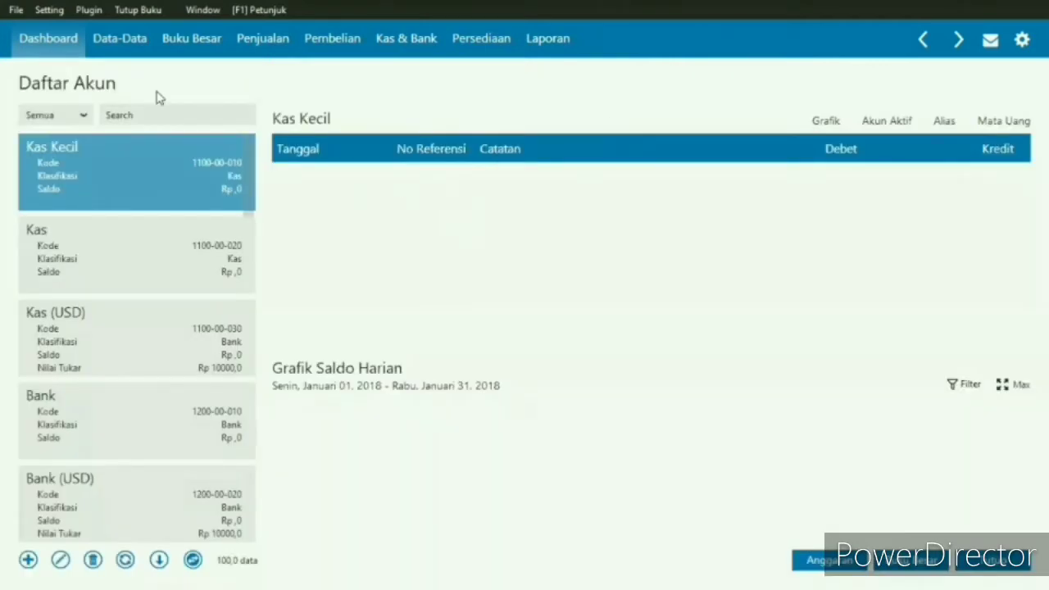
pyautogui.click(147, 239)
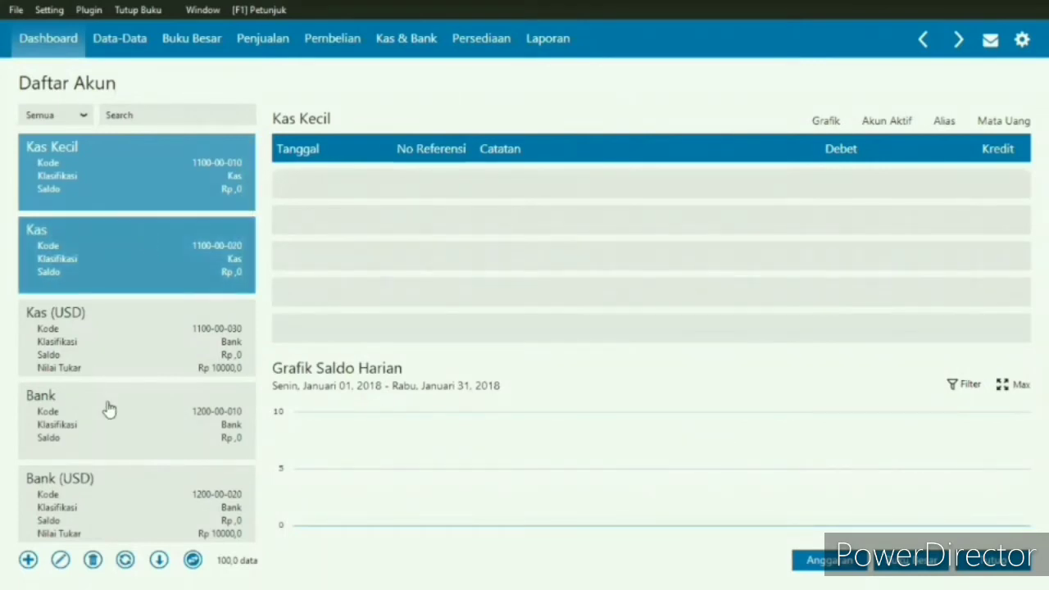
pyautogui.click(109, 409)
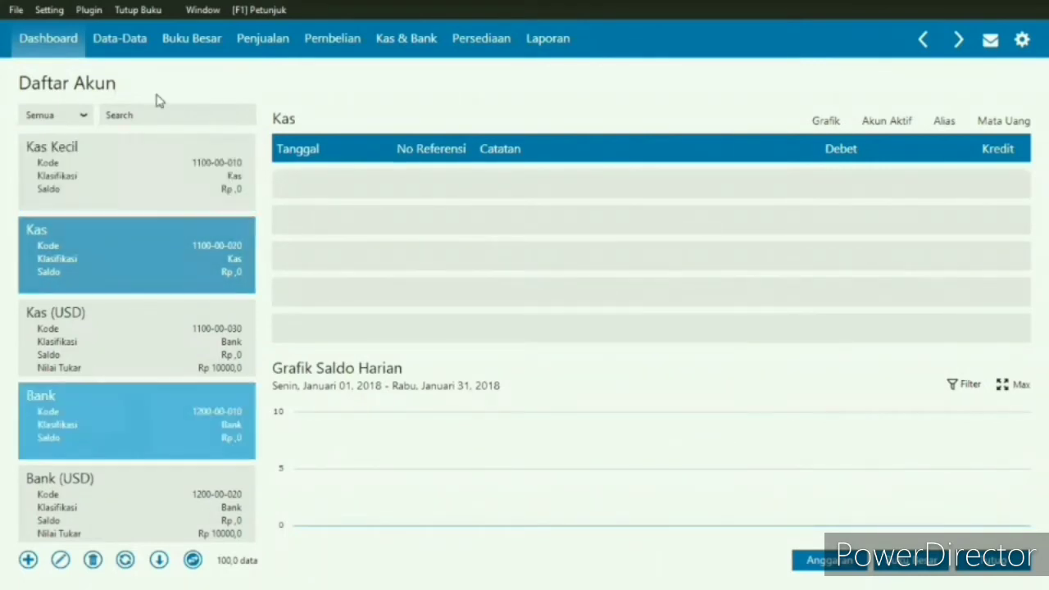
# - Search the account list for "piutang"
pyautogui.click(157, 116)
pyautogui.write('piutang')
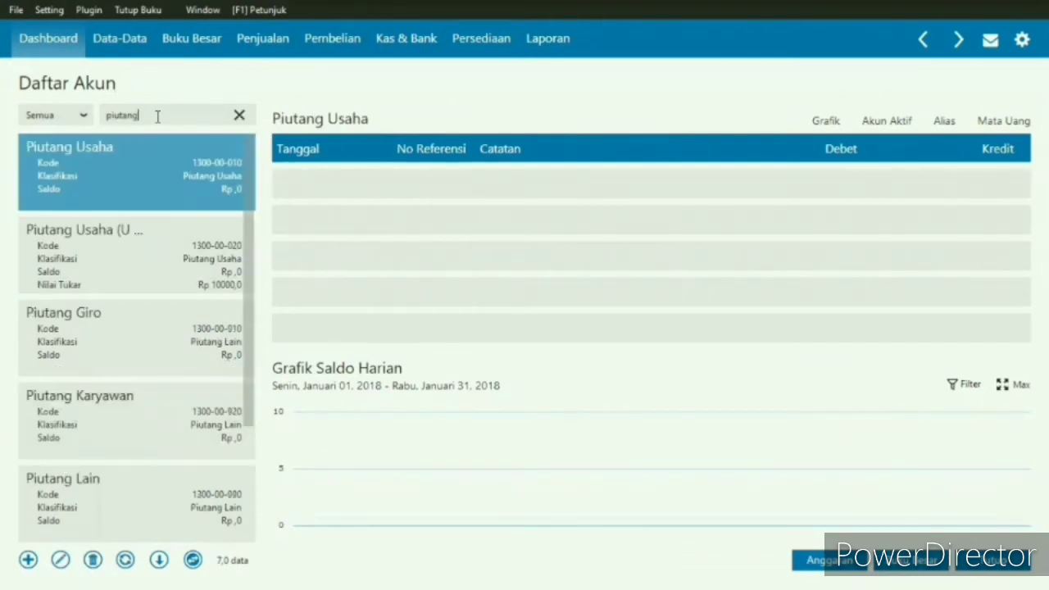
# - Replace the account search with "perlengkapan"
pyautogui.press('BackSpace')
pyautogui.press('BackSpace')
pyautogui.press('BackSpace')
pyautogui.press('BackSpace')
pyautogui.press('BackSpace')
pyautogui.press('BackSpace')
pyautogui.press('BackSpace')
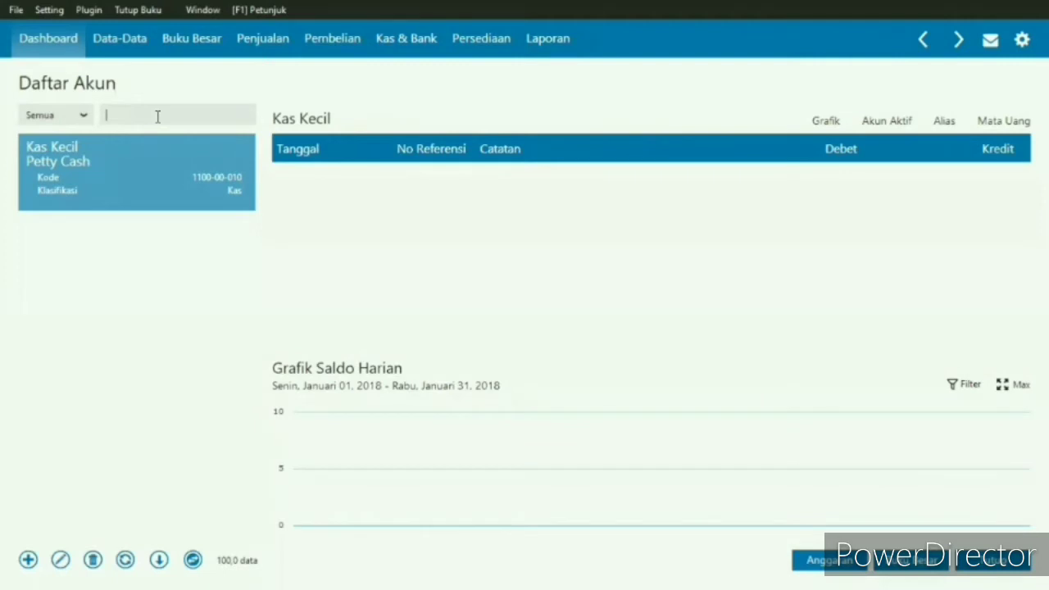
pyautogui.write('perlengk')
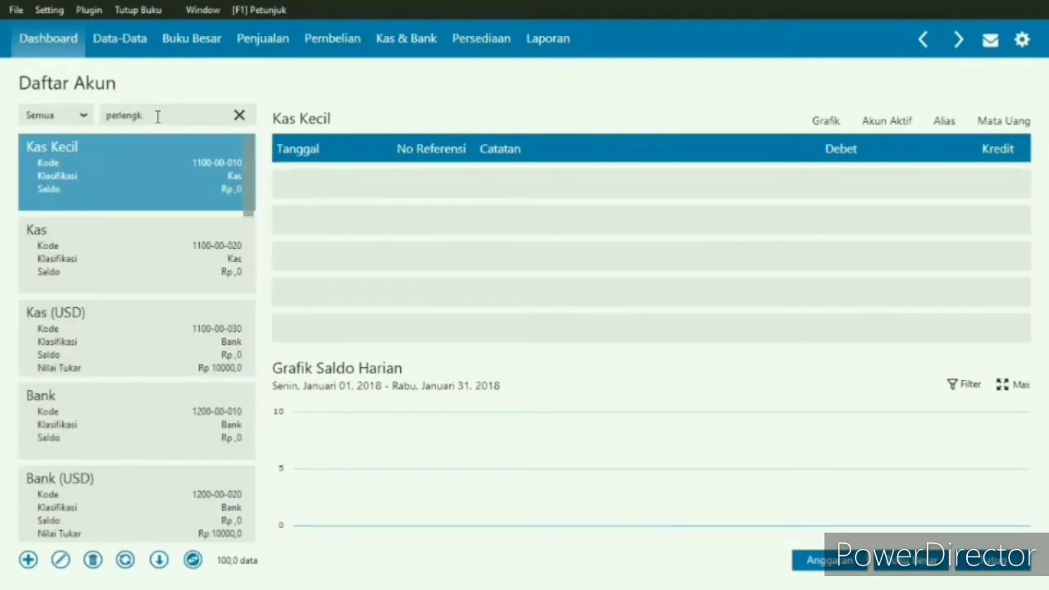
pyautogui.write('apan')
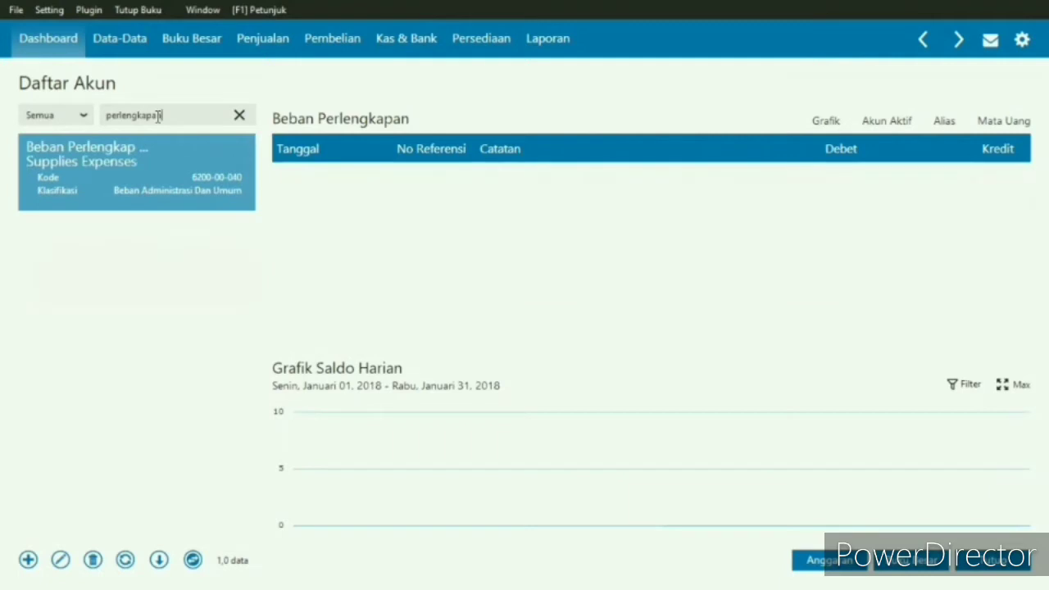
# - Replace the account search with "harta lain" to find the Harta Lain account
pyautogui.press('BackSpace')
pyautogui.press('BackSpace')
pyautogui.press('BackSpace')
pyautogui.press('BackSpace')
pyautogui.press('BackSpace')
pyautogui.press('BackSpace')
pyautogui.press('BackSpace')
pyautogui.press('BackSpace')
pyautogui.press('BackSpace')
pyautogui.press('BackSpace')
pyautogui.press('BackSpace')
pyautogui.press('BackSpace')
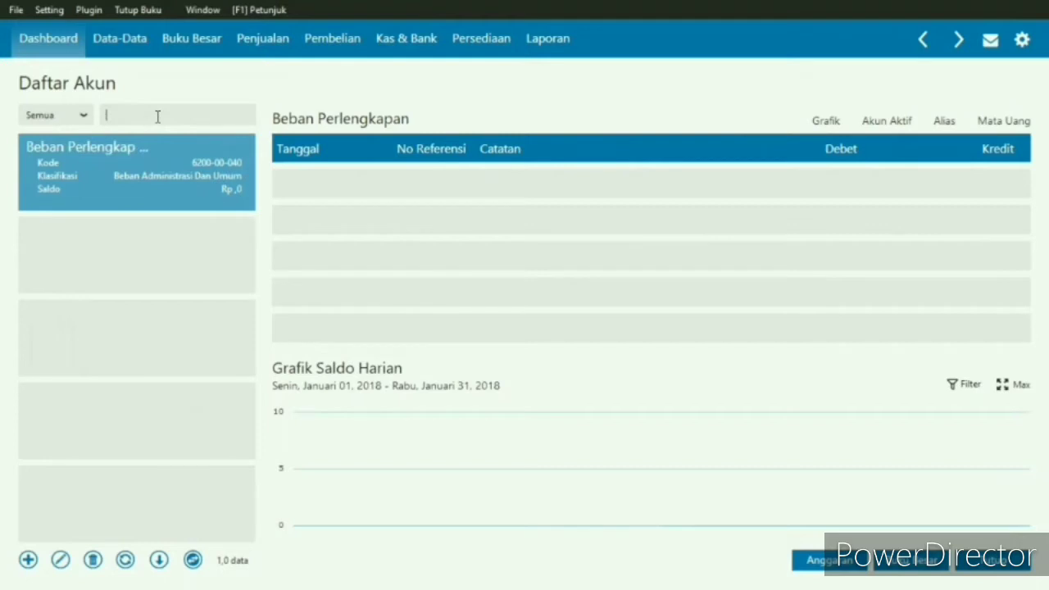
pyautogui.write('harta lain')
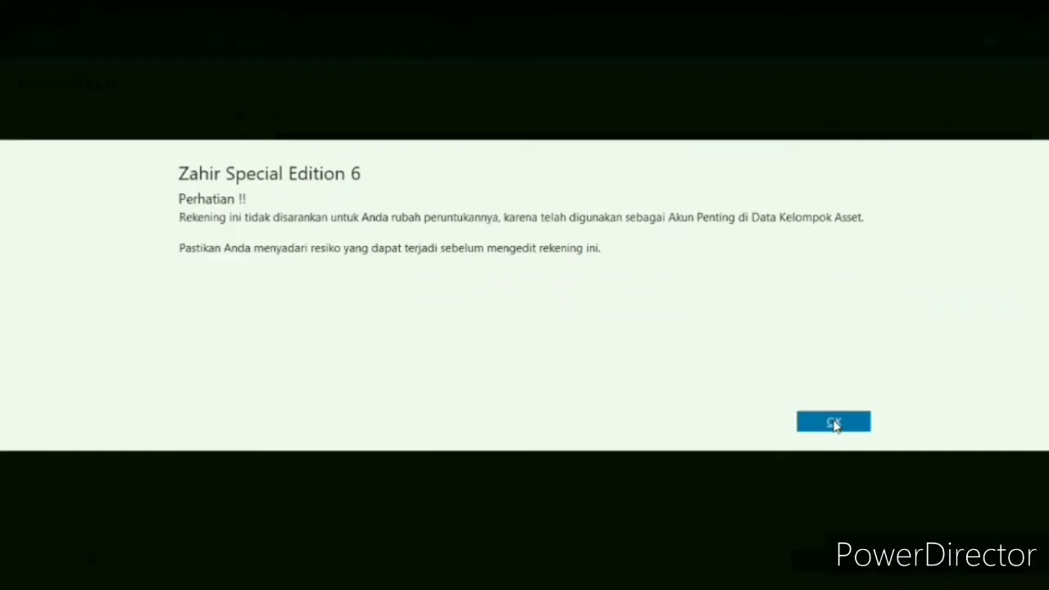
# - Open the Harta Lain account for editing and change its classification to Harta Lainnya, adjusting the account code to match
pyautogui.click(834, 424)
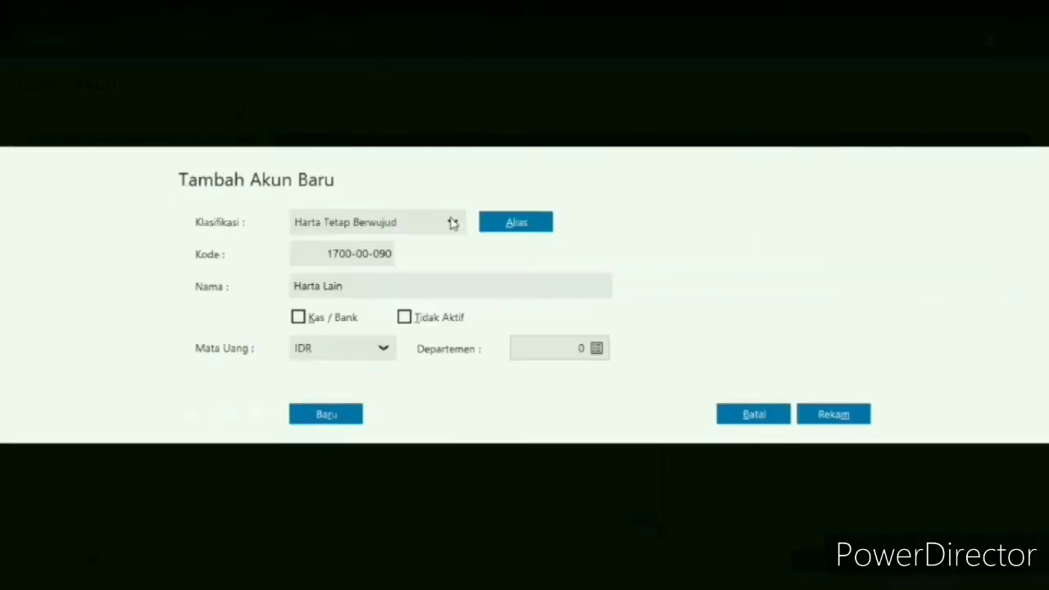
pyautogui.click(402, 378)
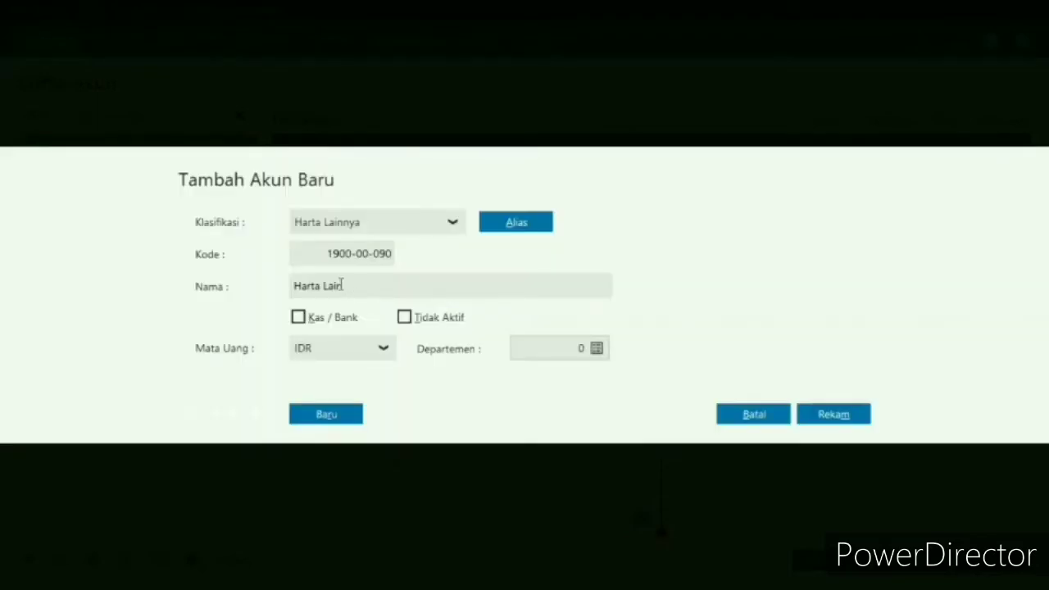
pyautogui.click(341, 285)
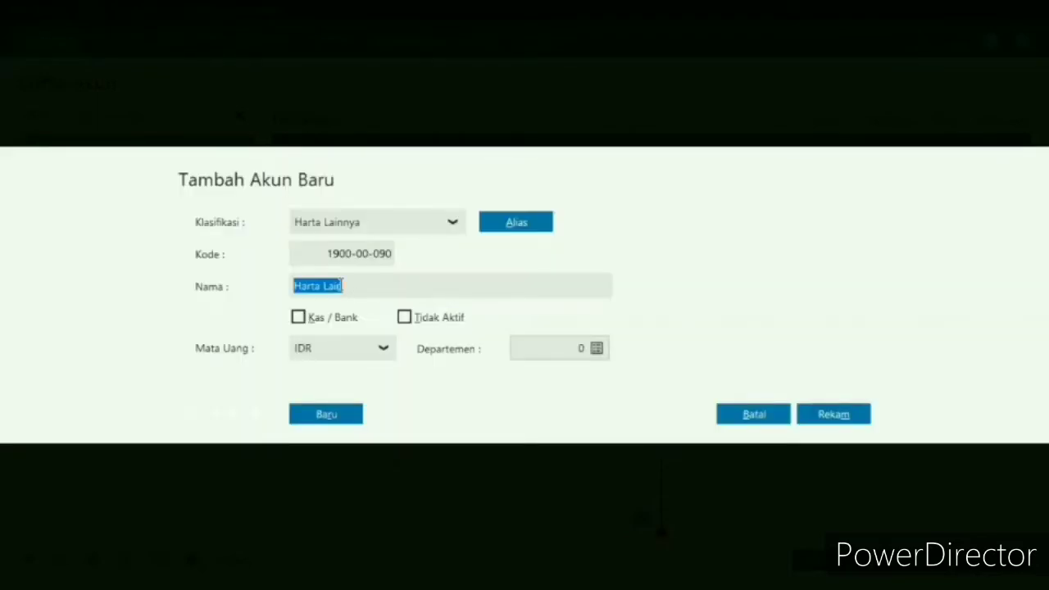
# - Replace the account name Harta Lain with Perlengkapan and record the account
pyautogui.press('BackSpace')
pyautogui.press('Tab')
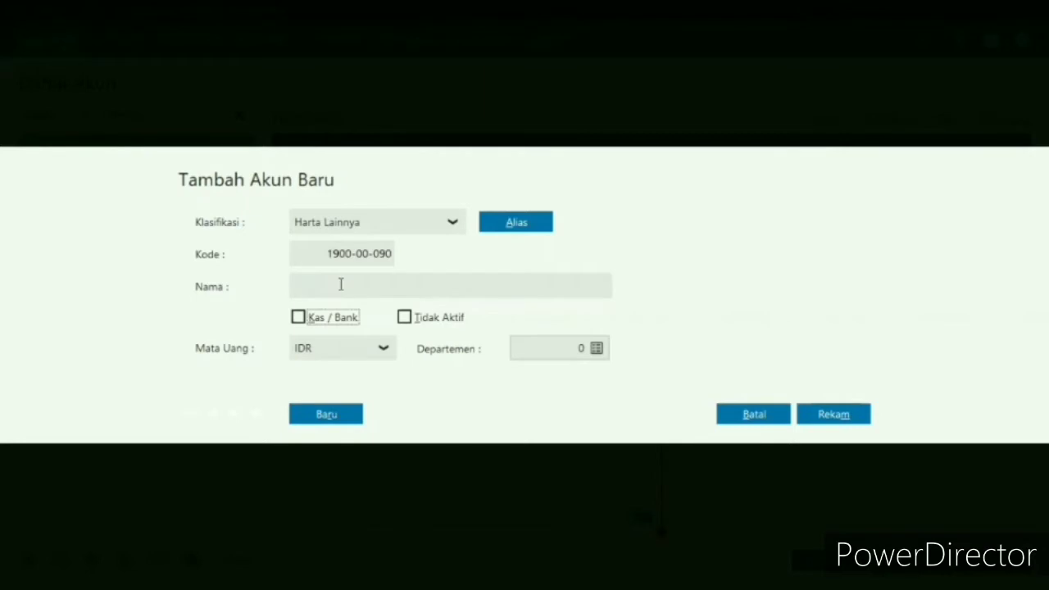
pyautogui.press('Tab')
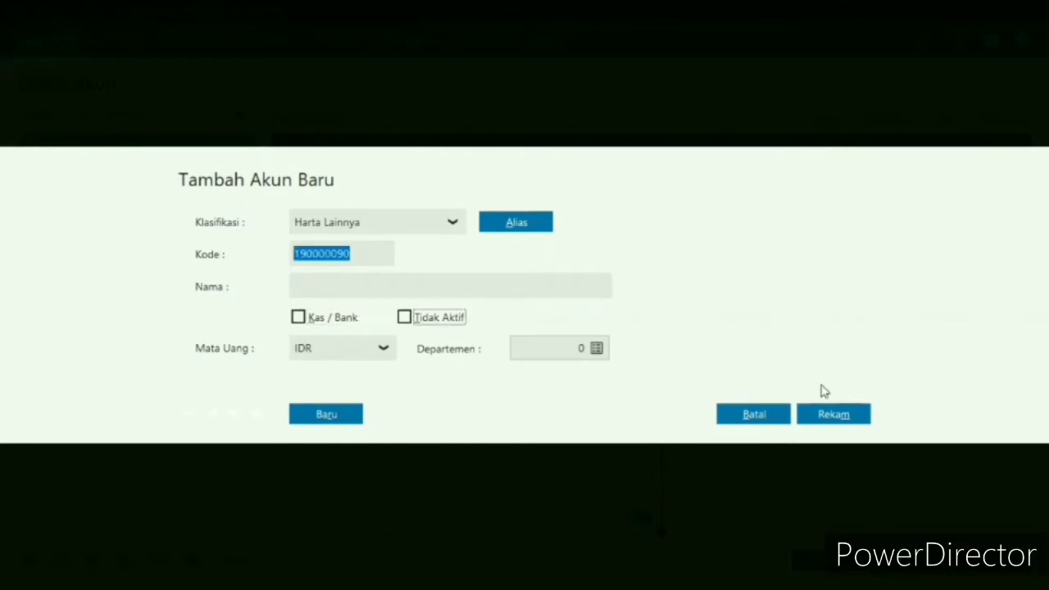
pyautogui.click(825, 410)
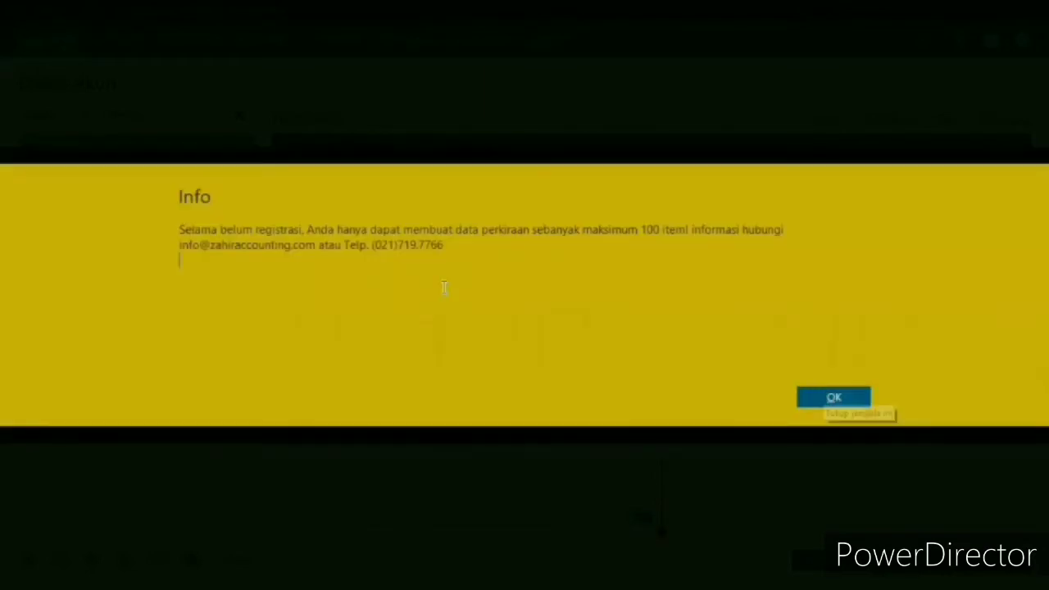
pyautogui.press('Return')
pyautogui.write('P')
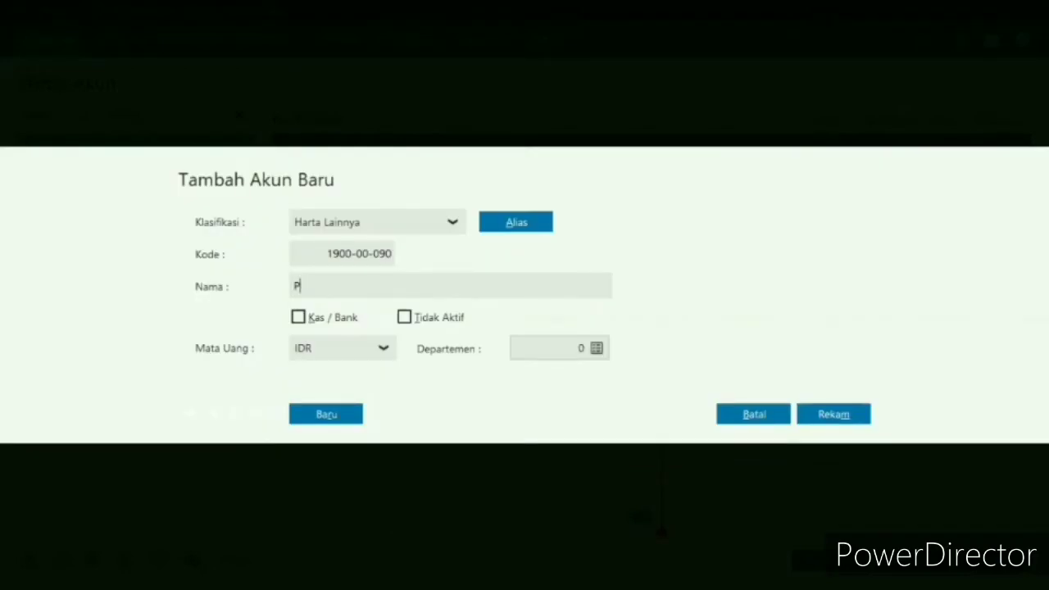
pyautogui.write('erlengkapan')
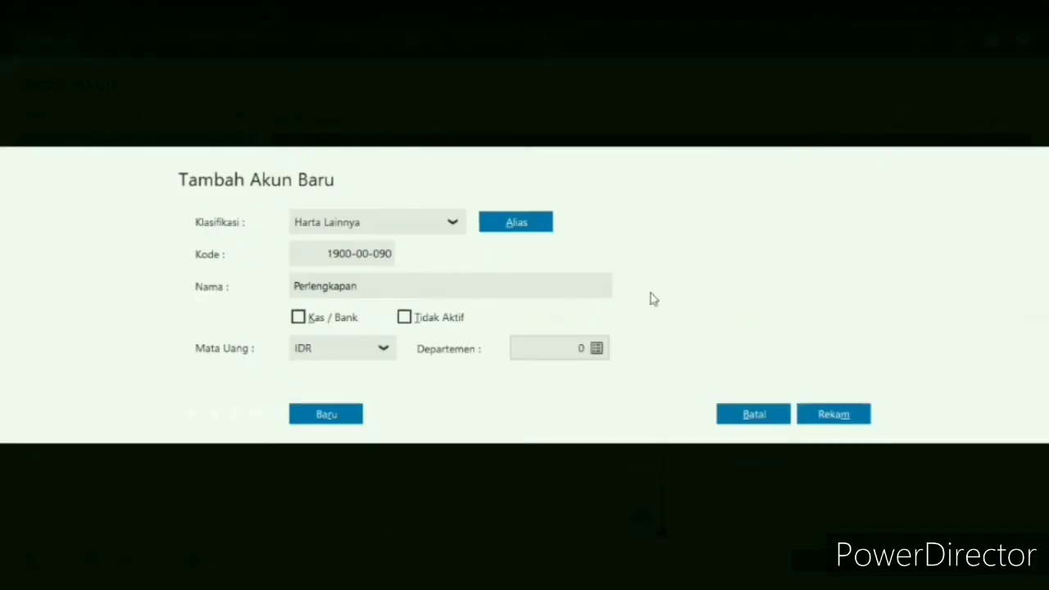
pyautogui.click(821, 422)
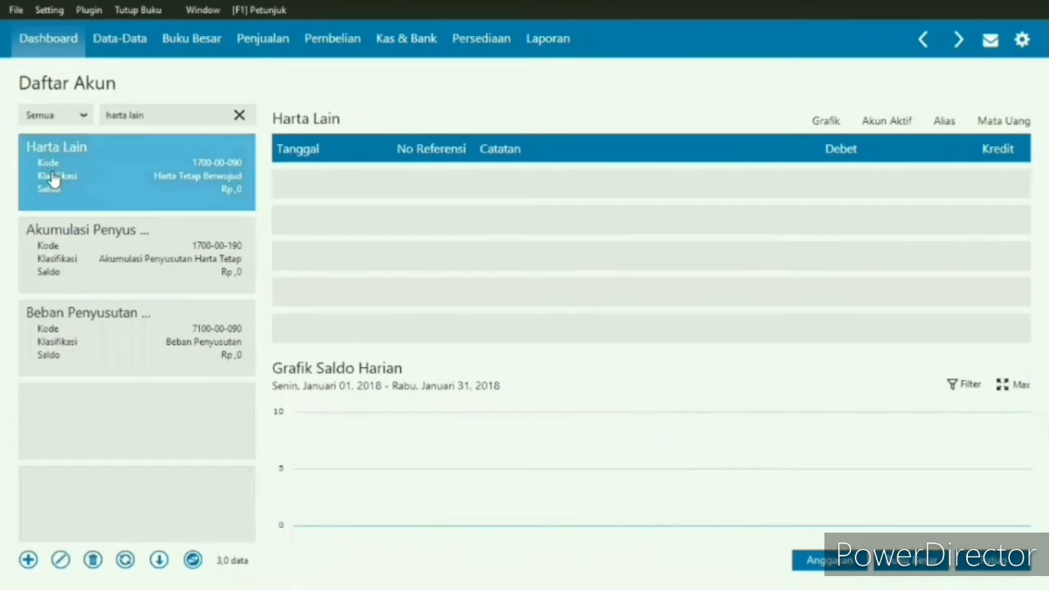
# - Clear the "harta lain" filter and search the account list for "asuransi"
pyautogui.click(239, 119)
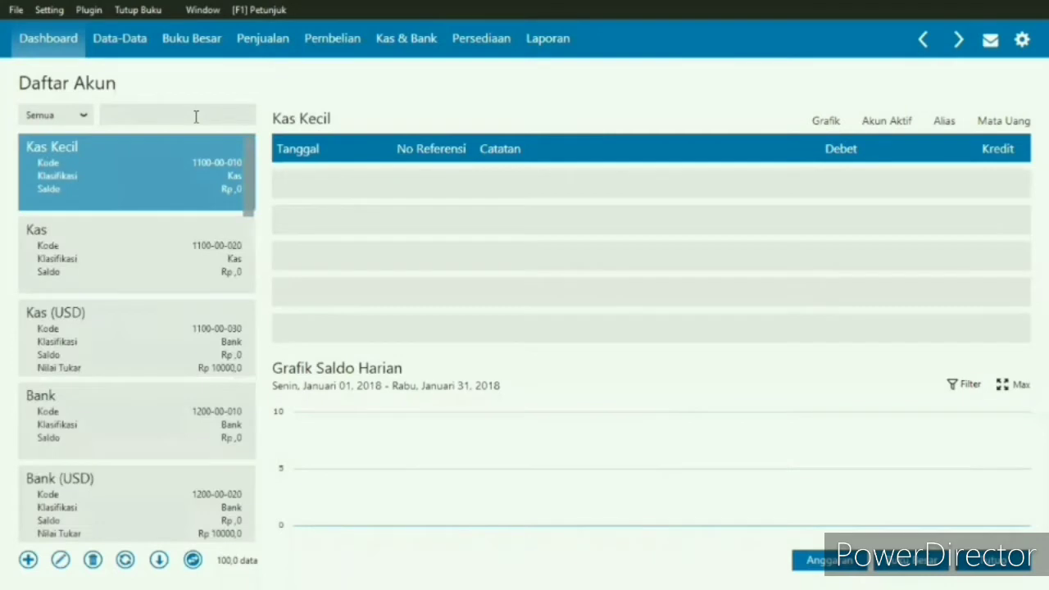
pyautogui.click(195, 116)
pyautogui.write('asuransi')
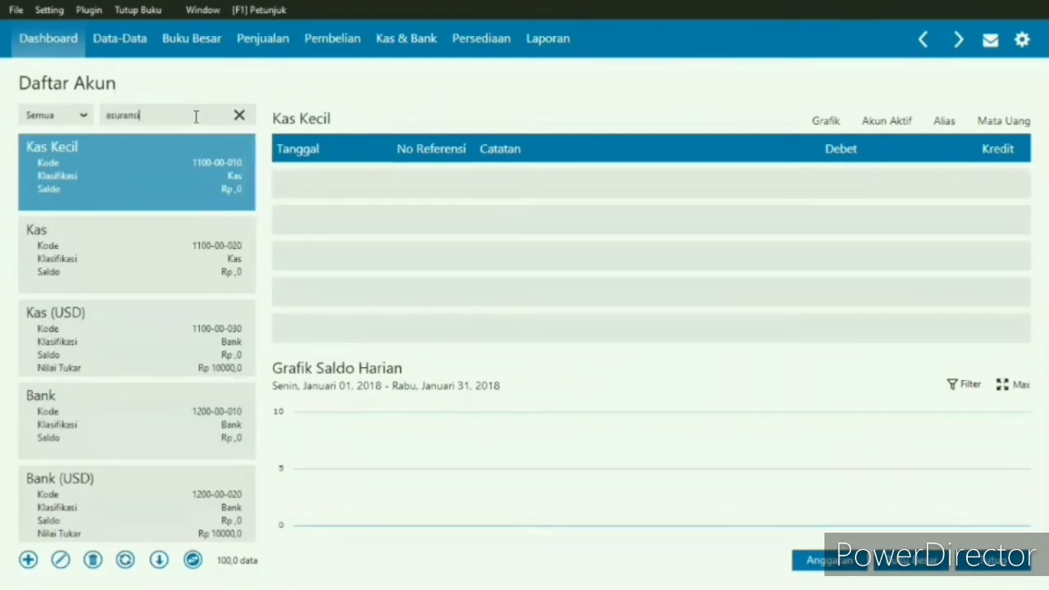
pyautogui.press('Return')
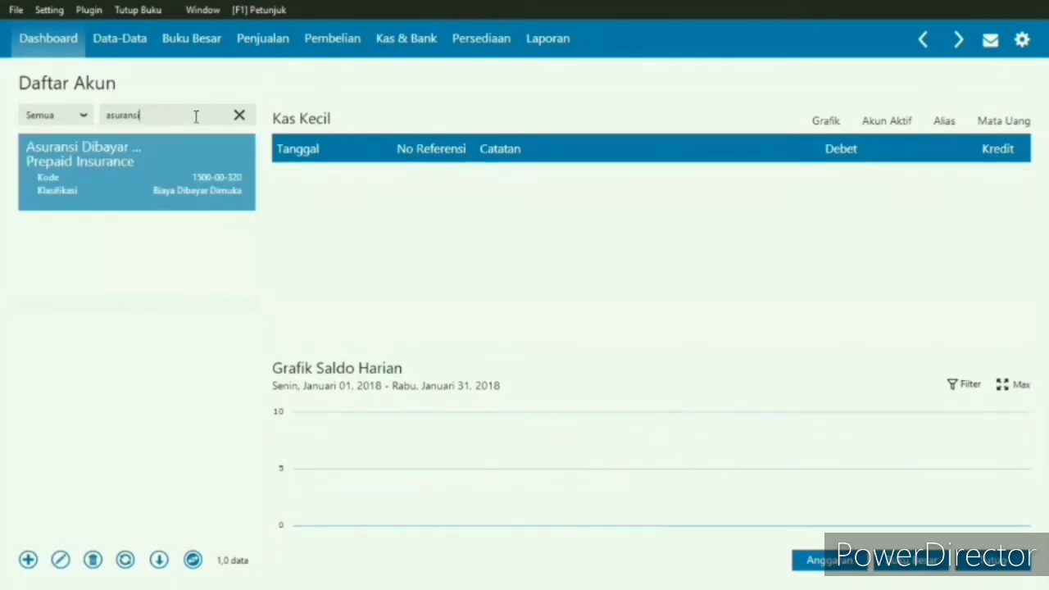
# - Search the account list for "peralatan" and select the accumulated depreciation account for Mesin & Peralatan
pyautogui.press('BackSpace')
pyautogui.press('BackSpace')
pyautogui.press('BackSpace')
pyautogui.press('BackSpace')
pyautogui.press('BackSpace')
pyautogui.press('BackSpace')
pyautogui.press('BackSpace')
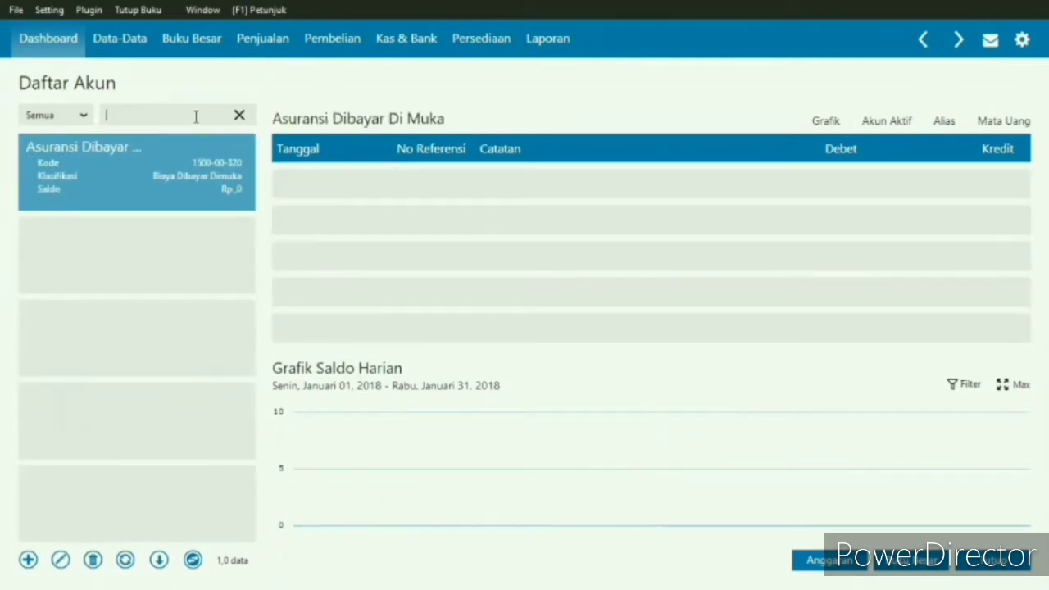
pyautogui.write('peralatan')
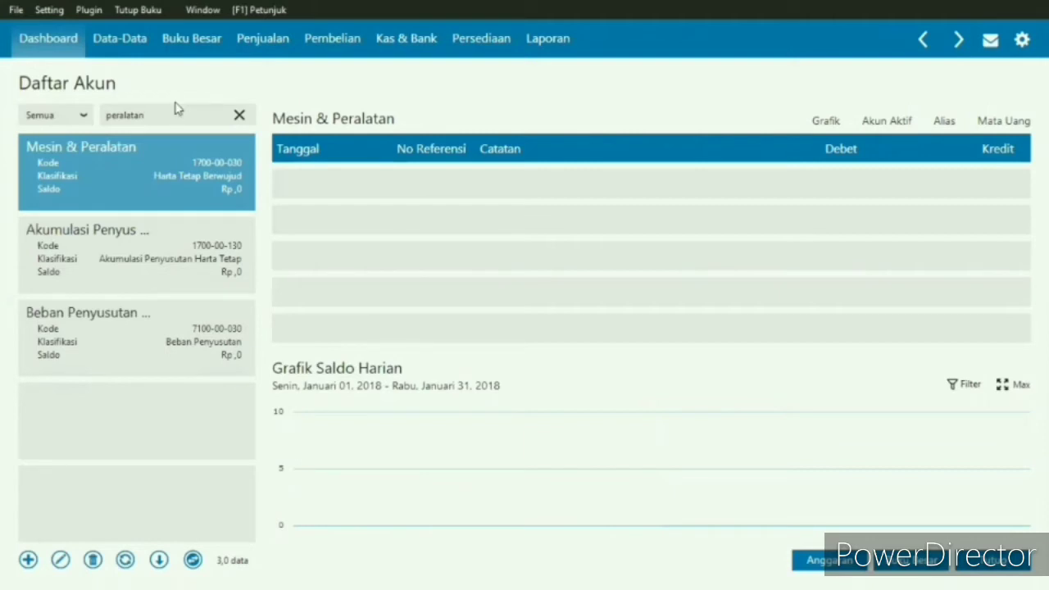
pyautogui.press('Down')
# - Replace the "peralatan" filter with "utang" and look through the matching accounts down to the Utang Jangka Panjang entries
pyautogui.press('BackSpace')
pyautogui.press('BackSpace')
pyautogui.press('BackSpace')
pyautogui.press('BackSpace')
pyautogui.press('BackSpace')
pyautogui.press('BackSpace')
pyautogui.press('BackSpace')
pyautogui.press('BackSpace')
pyautogui.press('BackSpace')
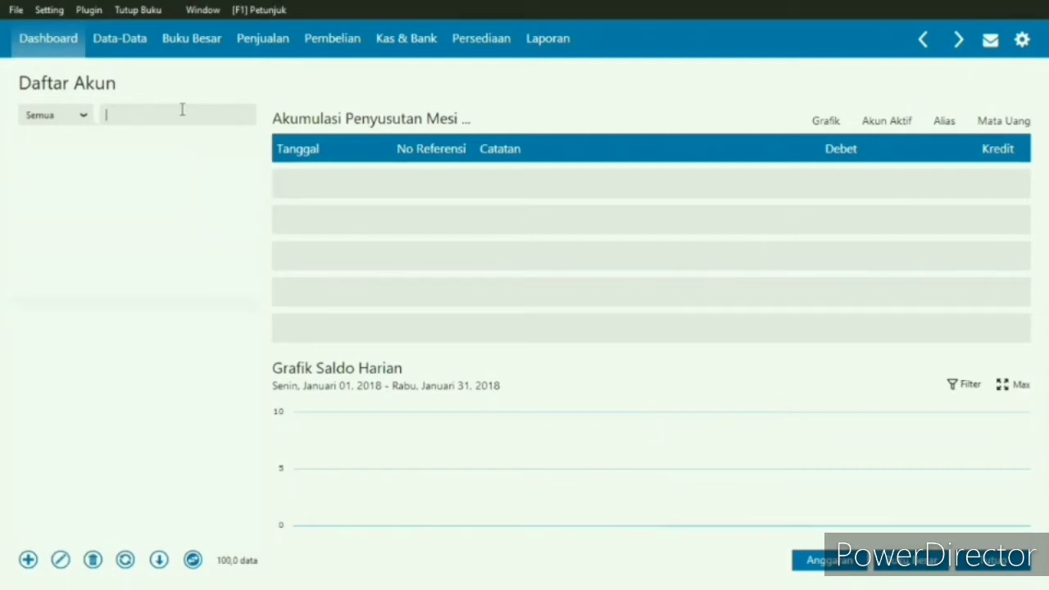
pyautogui.write('s')
pyautogui.write('tang')
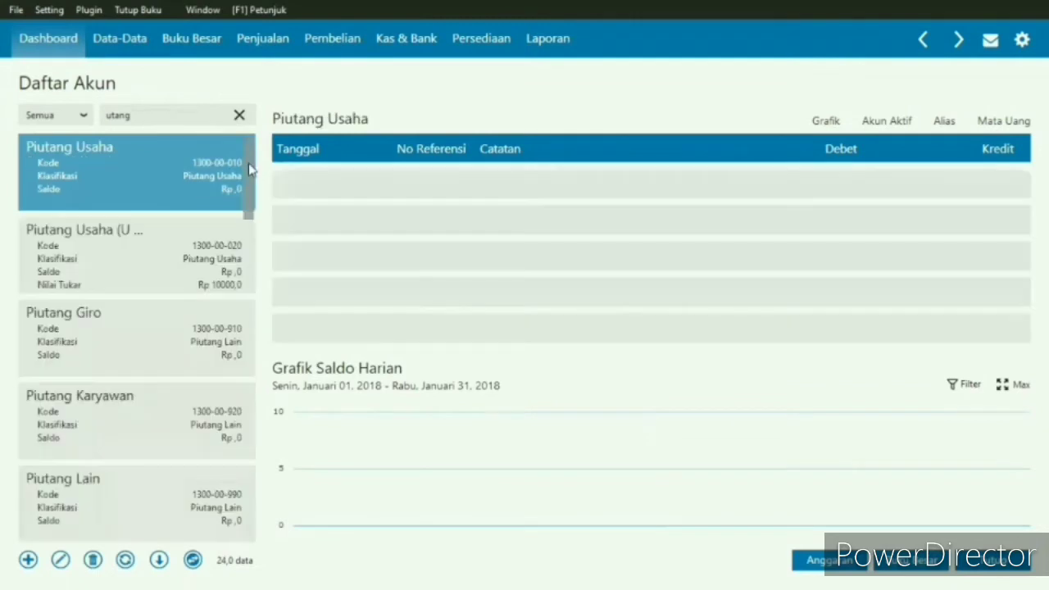
pyautogui.scroll(-2, 249, 215)
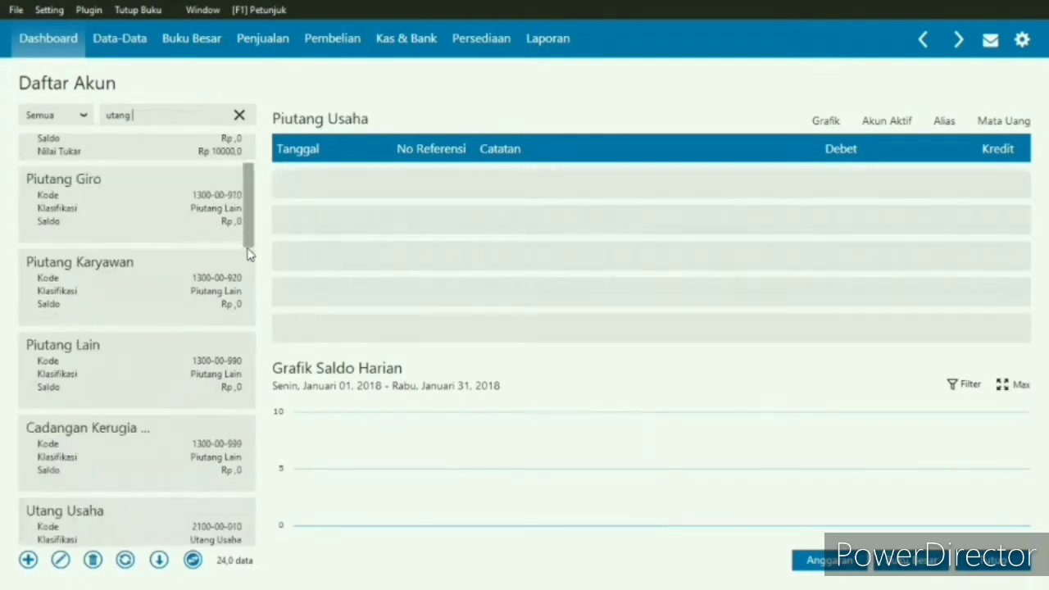
pyautogui.scroll(-4, 249, 254)
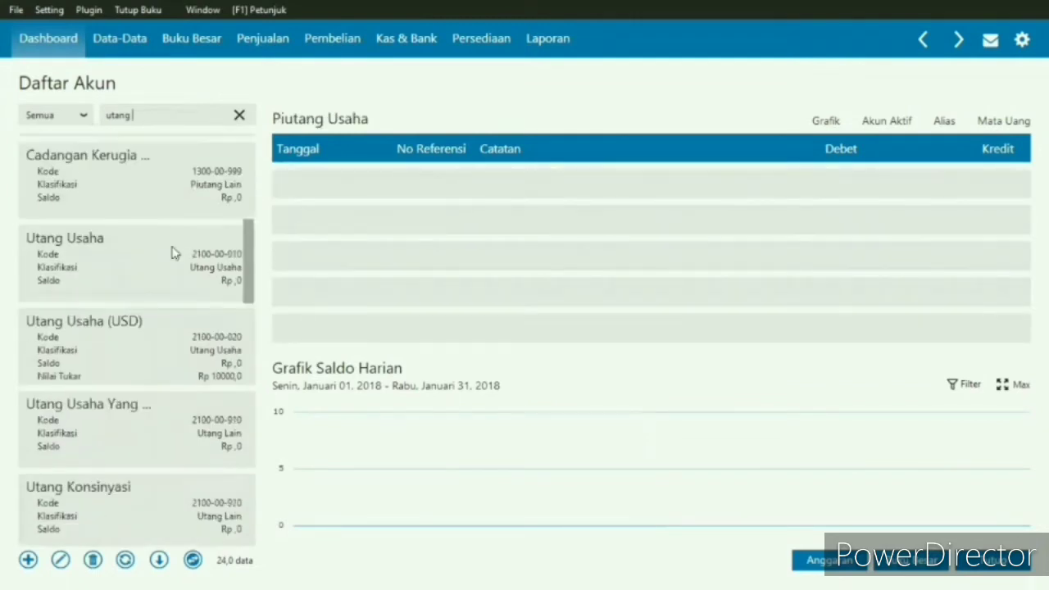
pyautogui.click(249, 275)
pyautogui.scroll(-1, 251, 279)
pyautogui.moveTo(249, 274); pyautogui.dragTo(253, 492)
pyautogui.scroll(-1, 186, 460)
pyautogui.click(250, 463)
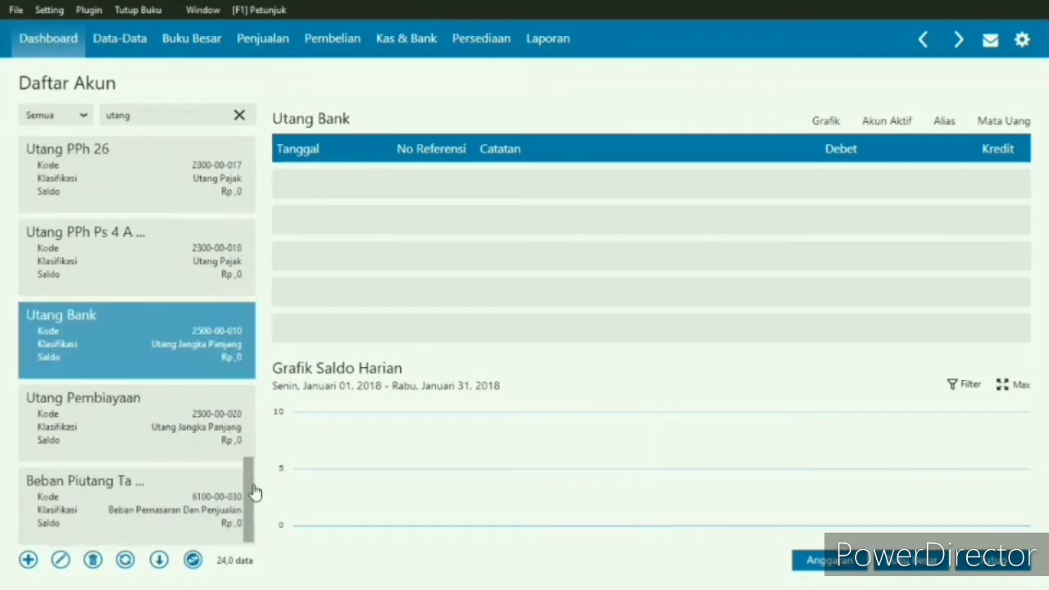
# - Rename the Utang Pembiayaan account as Utang Beban and record it
pyautogui.click(156, 410)
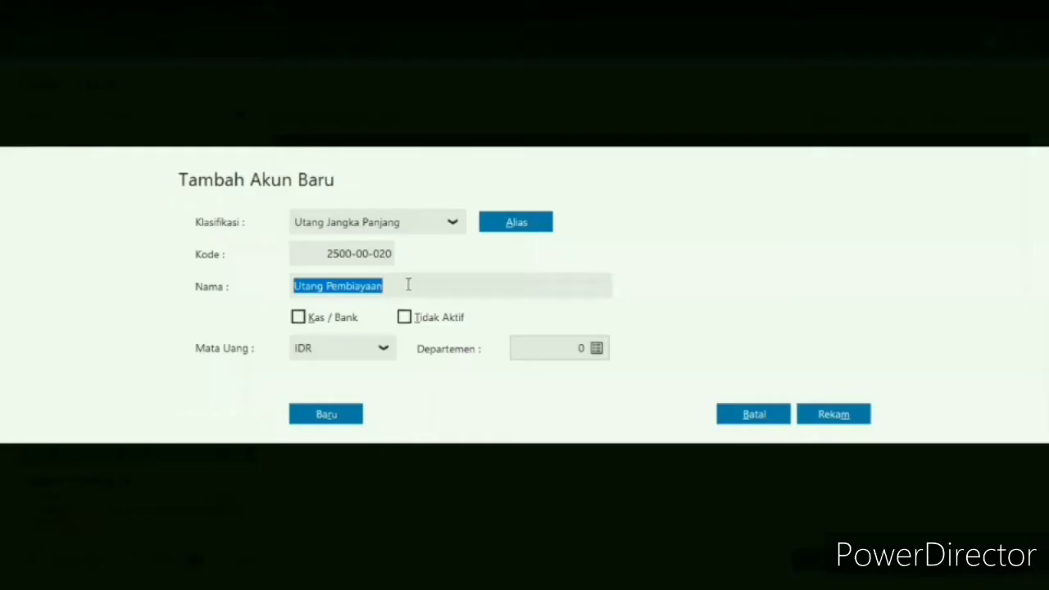
pyautogui.click(407, 284)
pyautogui.press('BackSpace')
pyautogui.press('BackSpace')
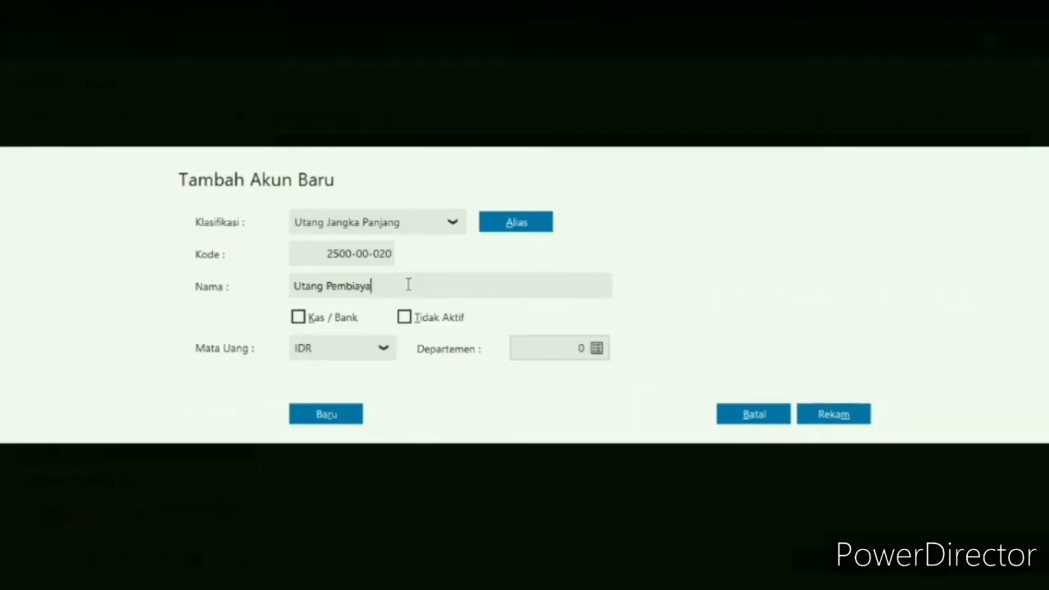
pyautogui.press('BackSpace')
pyautogui.press('BackSpace')
pyautogui.press('BackSpace')
pyautogui.press('BackSpace')
pyautogui.press('BackSpace')
pyautogui.press('BackSpace')
pyautogui.press('BackSpace')
pyautogui.press('BackSpace')
pyautogui.write('Bbeban')
pyautogui.press('BackSpace')
pyautogui.press('BackSpace')
pyautogui.press('BackSpace')
pyautogui.press('BackSpace')
pyautogui.press('BackSpace')
pyautogui.write('eban')
pyautogui.click(848, 419)
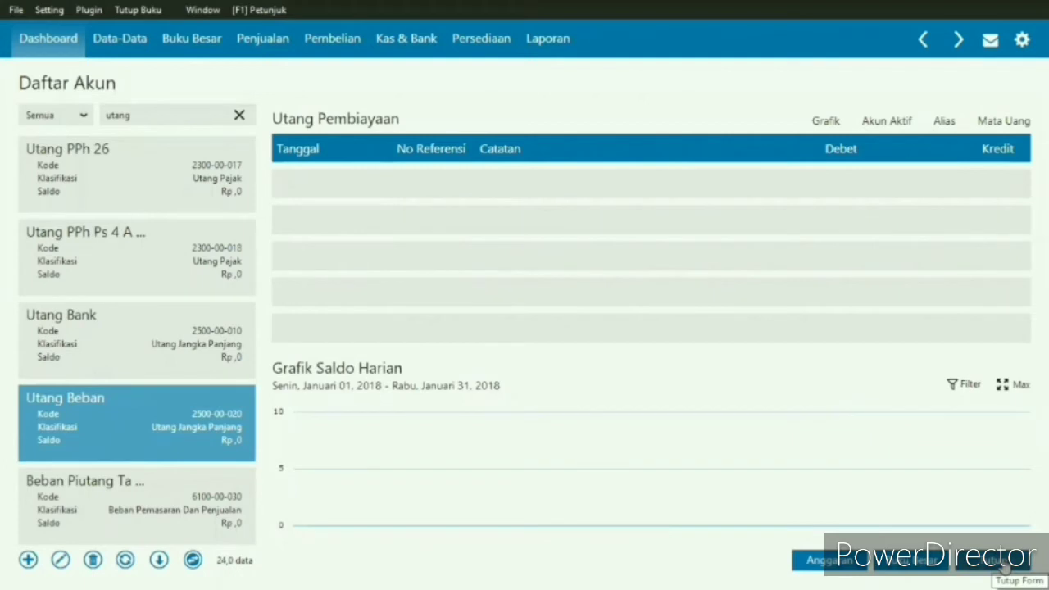
# - Clear the "utang" filter and search the account list for "modal"
pyautogui.click(238, 118)
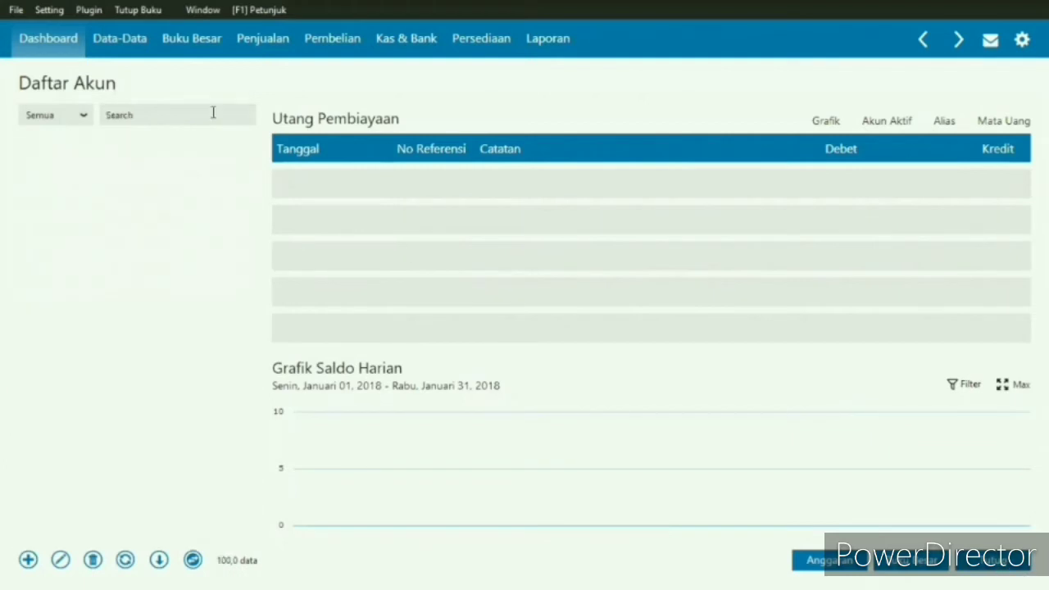
pyautogui.click(213, 114)
pyautogui.write('modal')
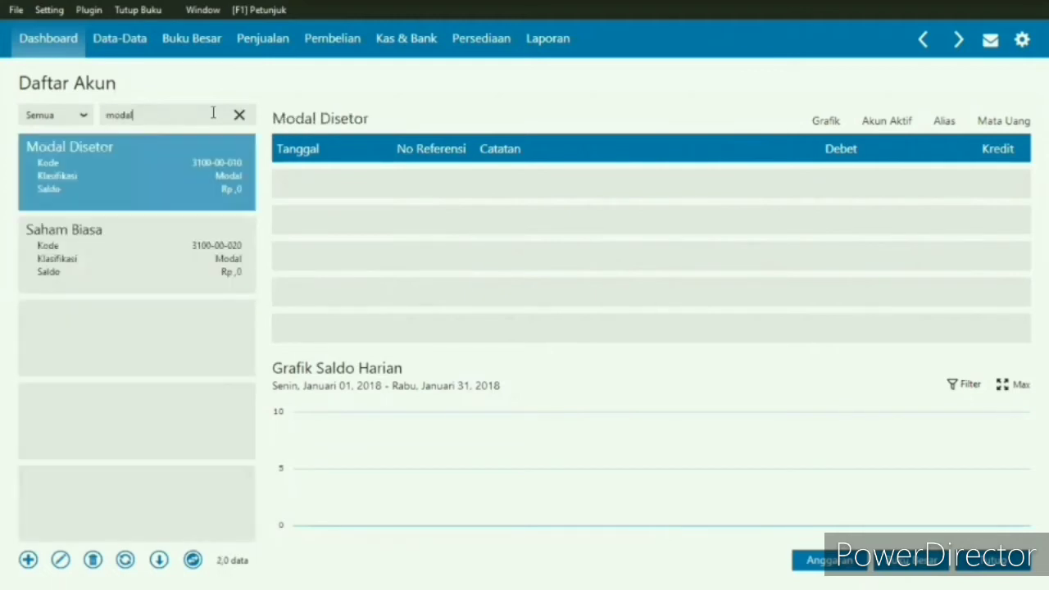
# - Close the account list and open the form for entering the accounts' opening balances (Saldo Awal Akun)
pyautogui.click(993, 559)
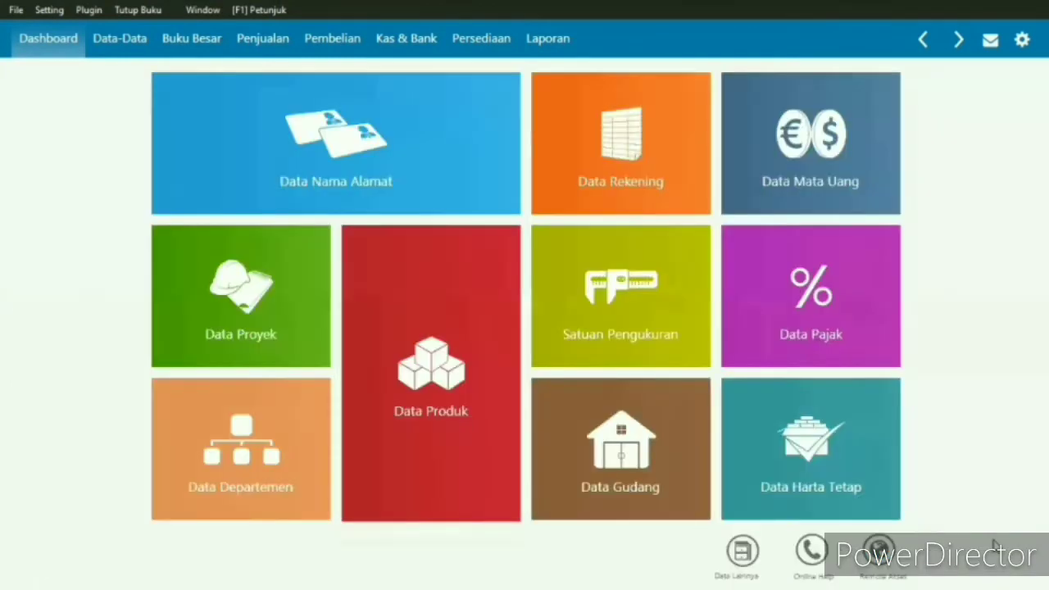
pyautogui.click(54, 8)
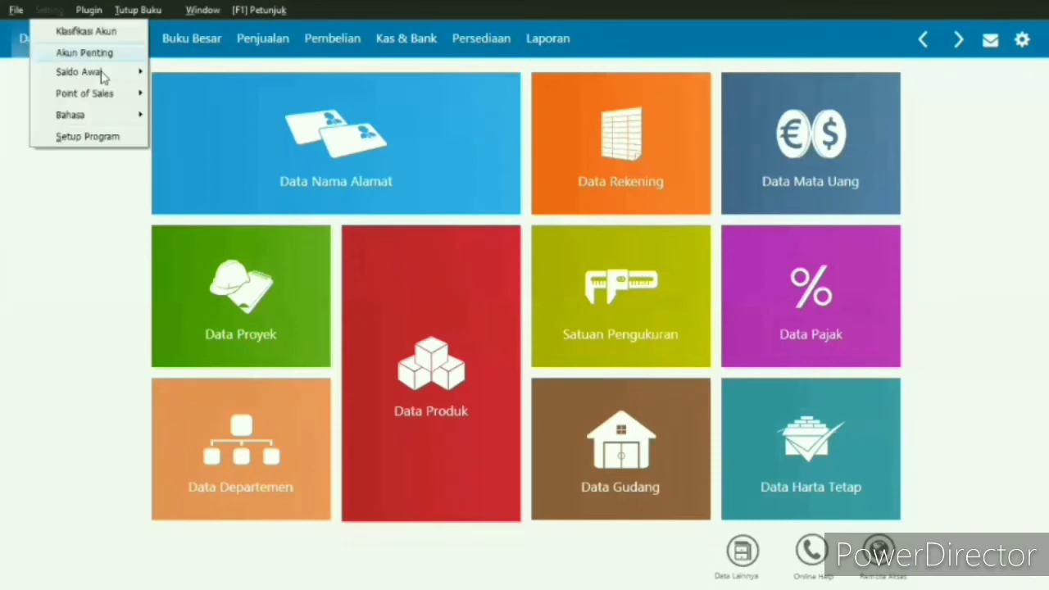
pyautogui.moveTo(195, 76)
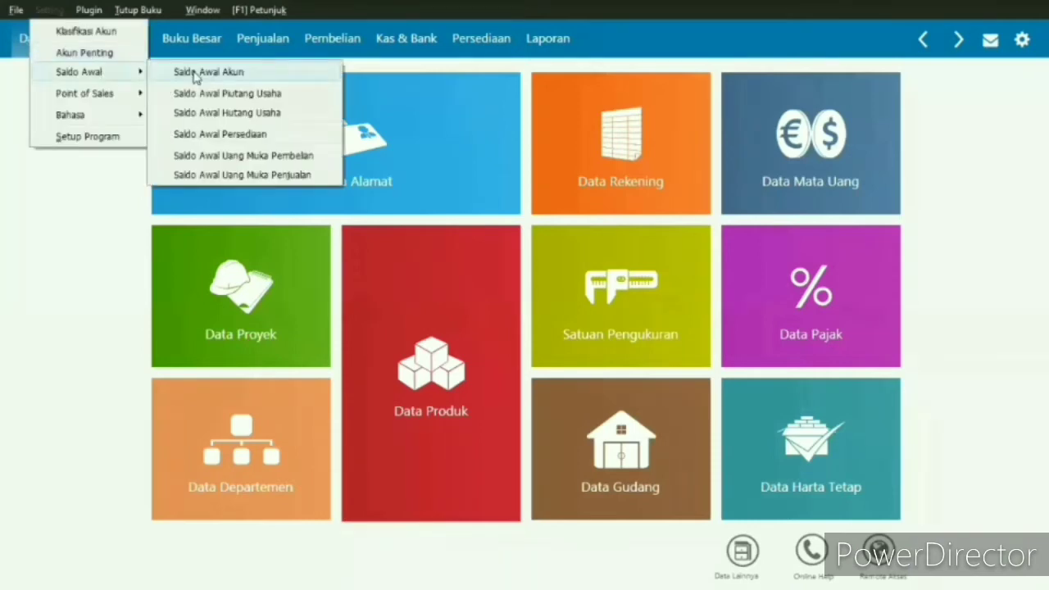
pyautogui.click(215, 82)
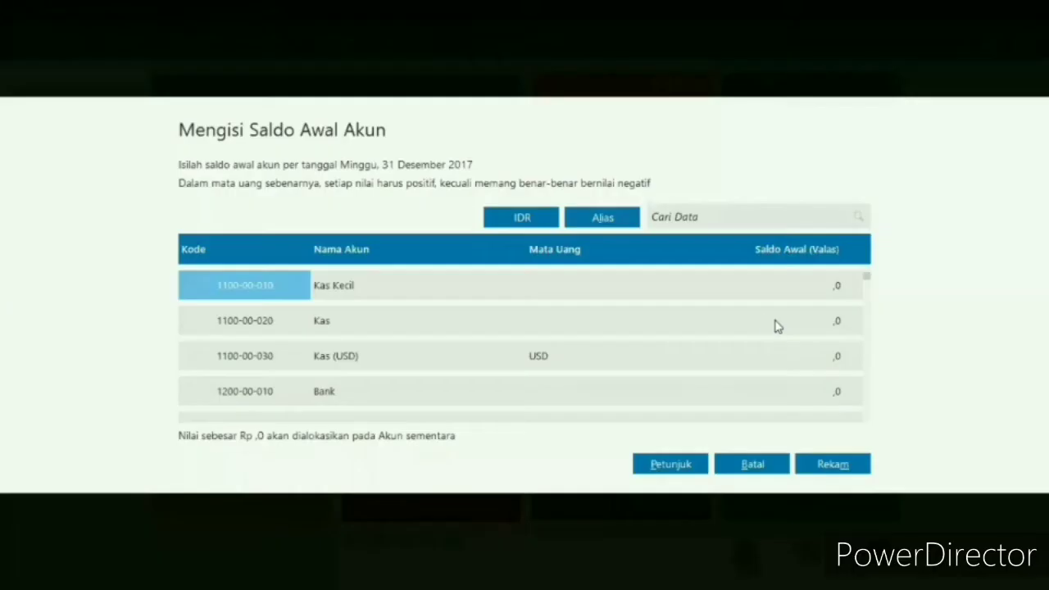
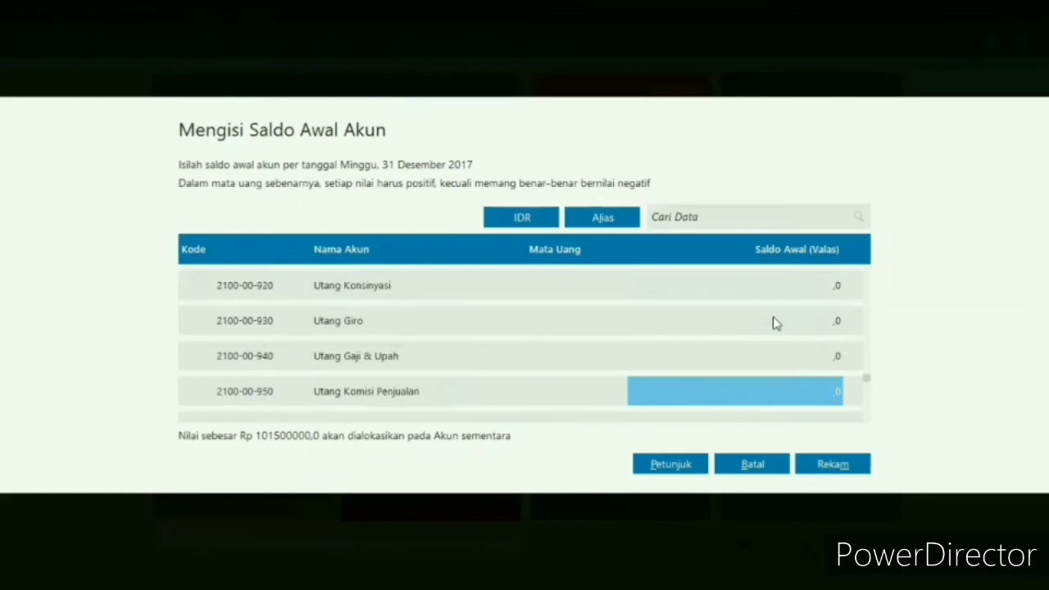
# - Set the opening balance of the Utang Beban account to 1750000
pyautogui.press('Down')
pyautogui.press('Down')
pyautogui.press('Down')
pyautogui.press('Down')
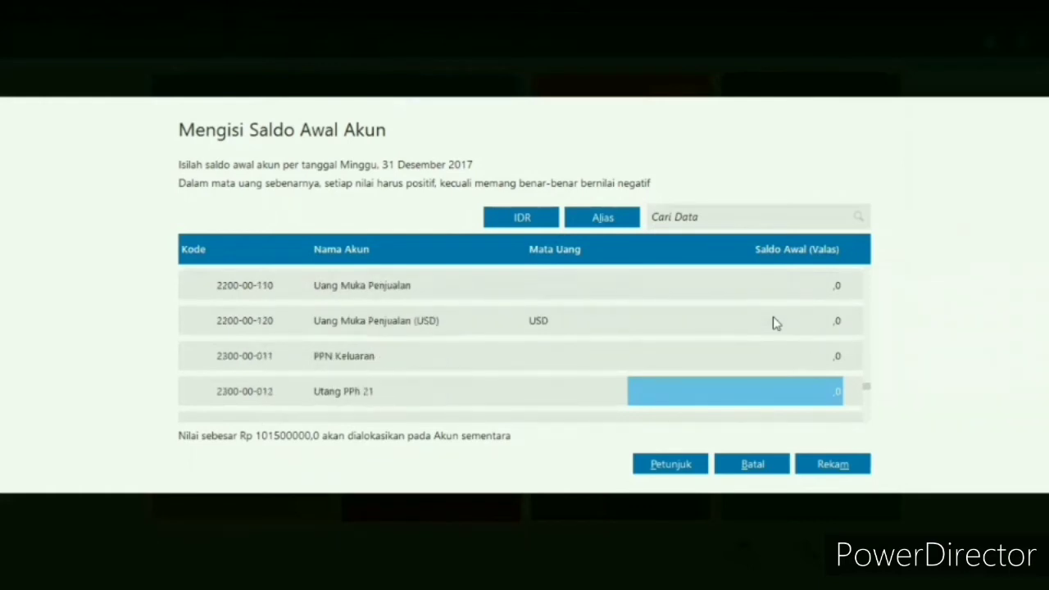
pyautogui.press('Down')
pyautogui.press('Down')
pyautogui.press('Down')
pyautogui.press('Down')
pyautogui.press('Down')
pyautogui.press('Down')
pyautogui.press('Down')
pyautogui.press('Down')
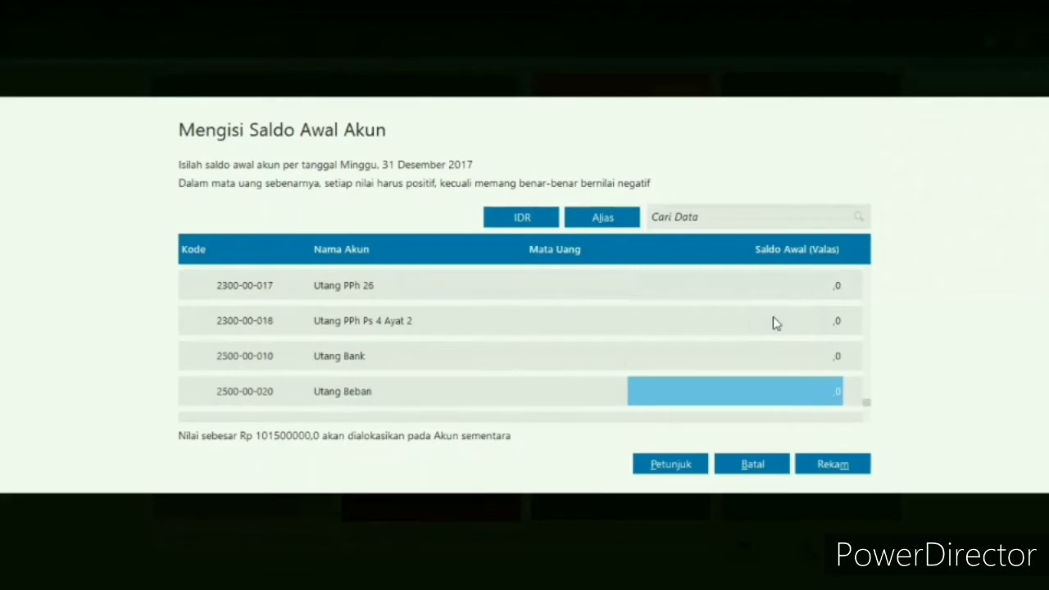
pyautogui.write('1750')
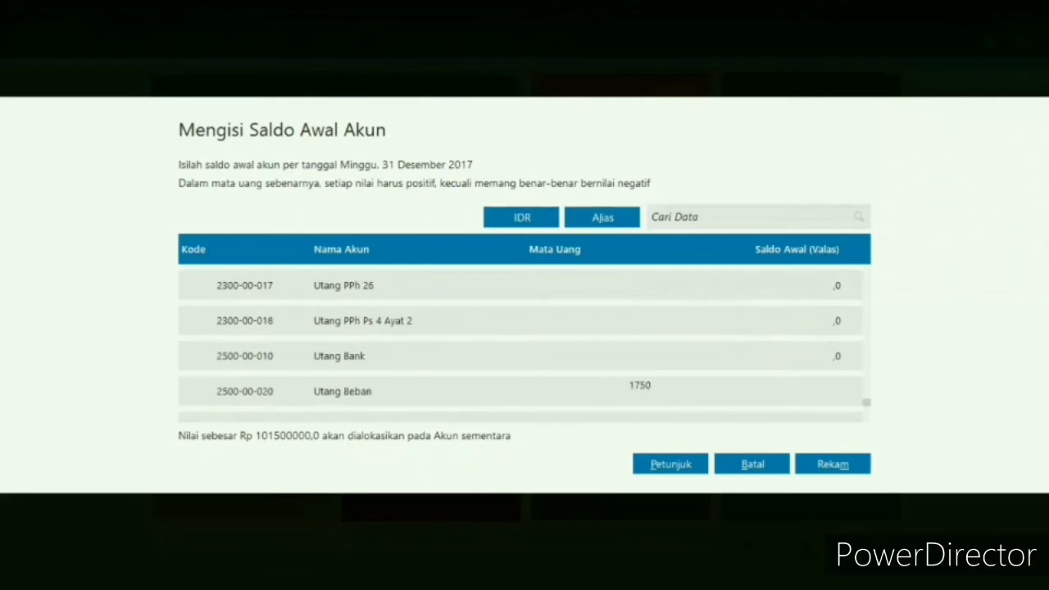
pyautogui.write('000')
pyautogui.click(773, 315)
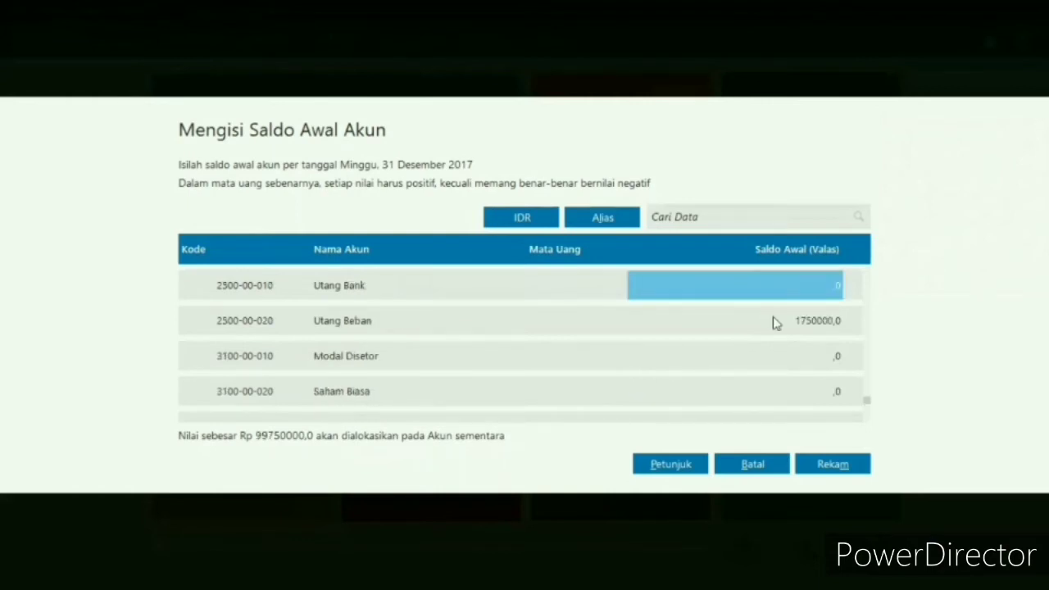
# - Set the opening balances of Utang Bank to 18500000 and Modal Disetor to 95450000
pyautogui.write('185000')
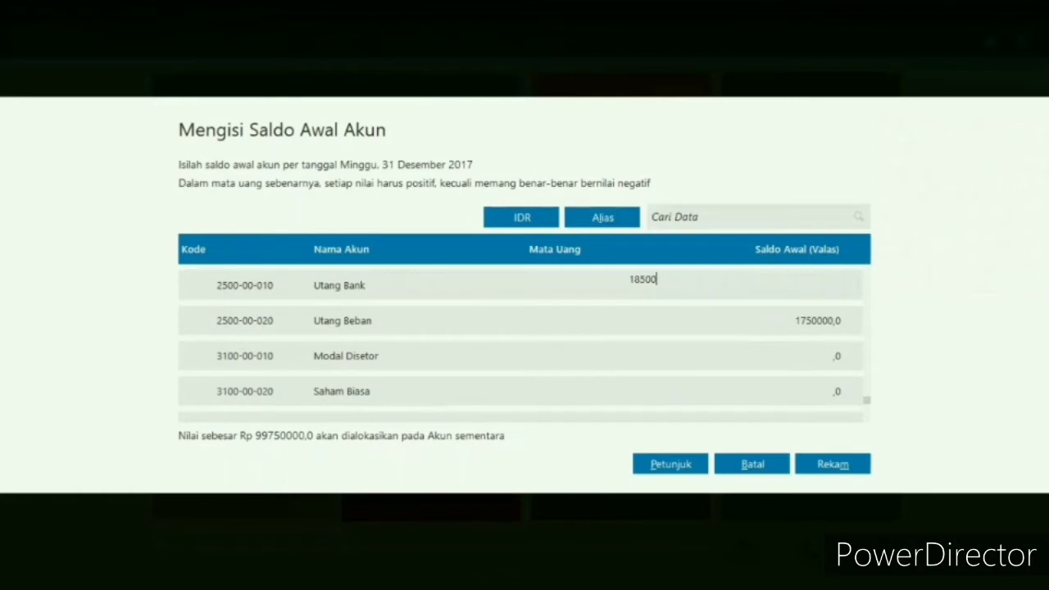
pyautogui.write('00')
pyautogui.click(774, 319)
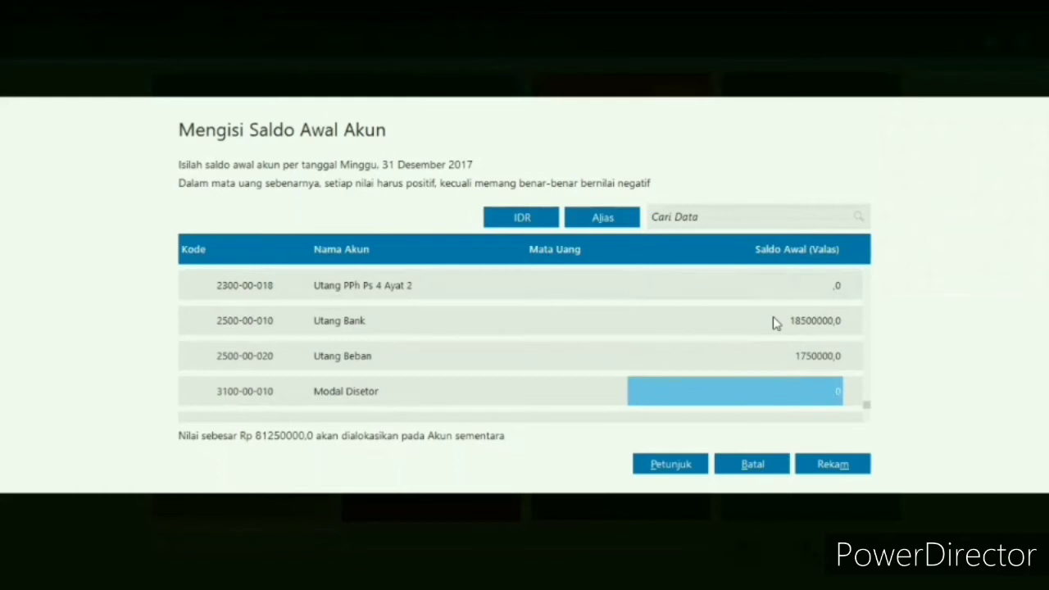
pyautogui.write('95450000')
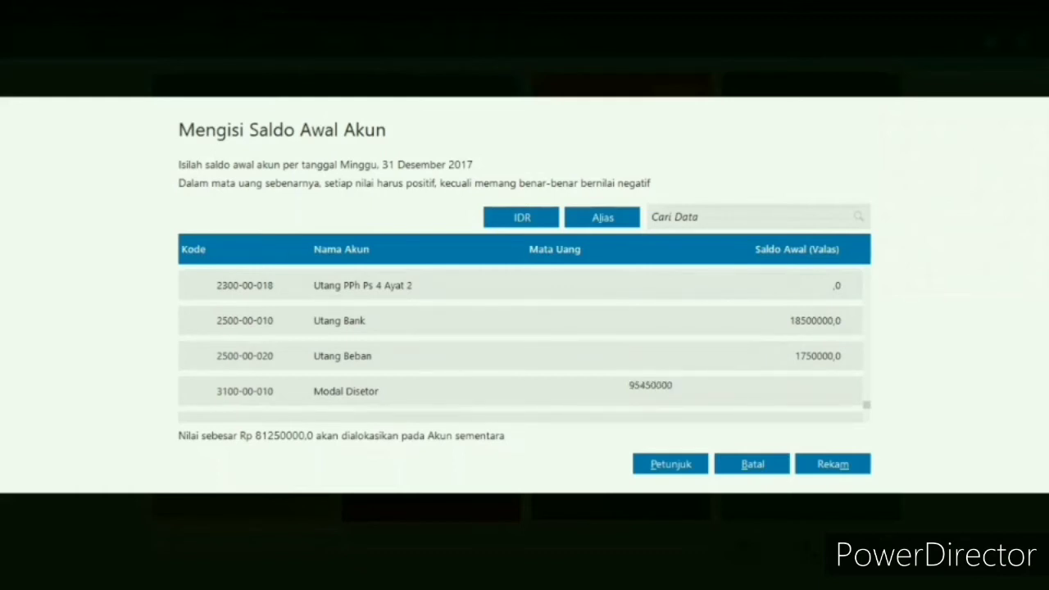
pyautogui.click(774, 322)
# - Check the remaining equity accounts down to Historical Balancing, and review the entered opening balances back up to Kas Kecil
pyautogui.press('Down')
pyautogui.press('Down')
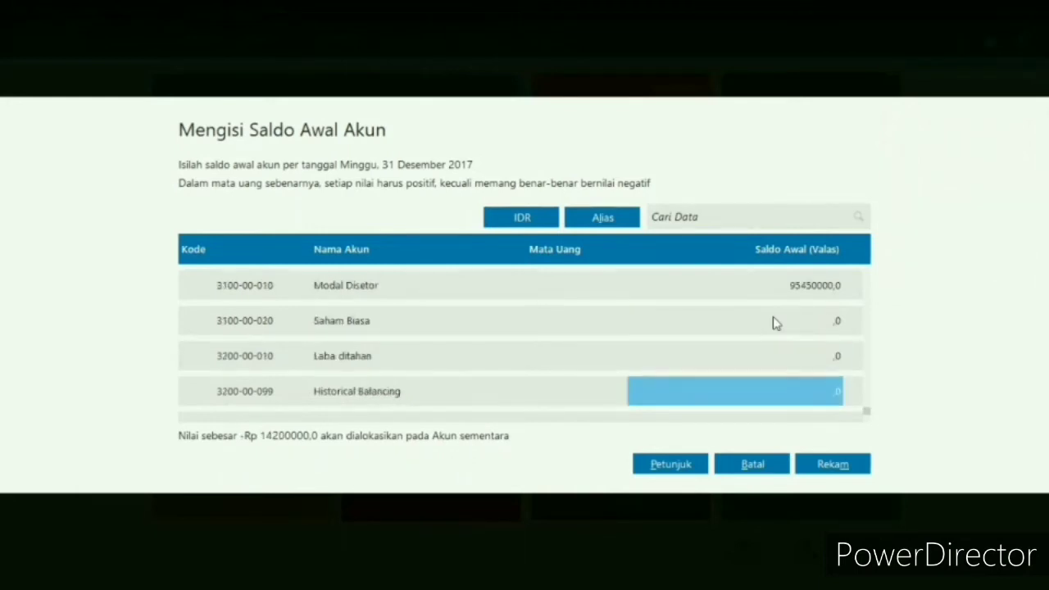
pyautogui.press('Up')
pyautogui.press('Up')
pyautogui.press('Up')
pyautogui.press('Up')
pyautogui.press('Up')
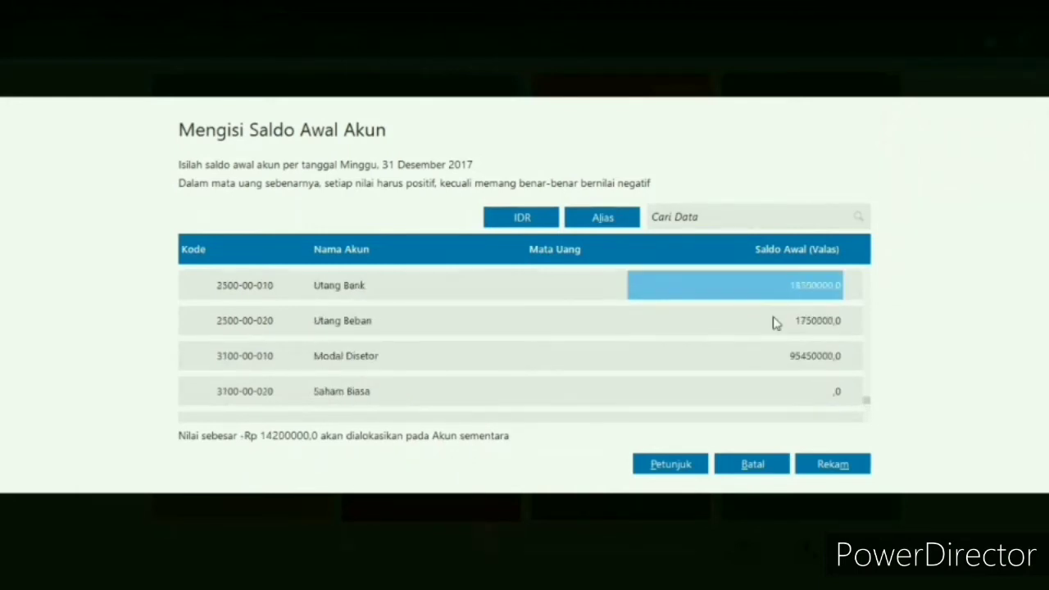
pyautogui.press('Up')
pyautogui.press('Up')
pyautogui.press('Up')
pyautogui.press('Up')
pyautogui.press('Up')
pyautogui.press('Up')
pyautogui.press('Up')
pyautogui.press('Up')
pyautogui.press('Up')
pyautogui.press('Up')
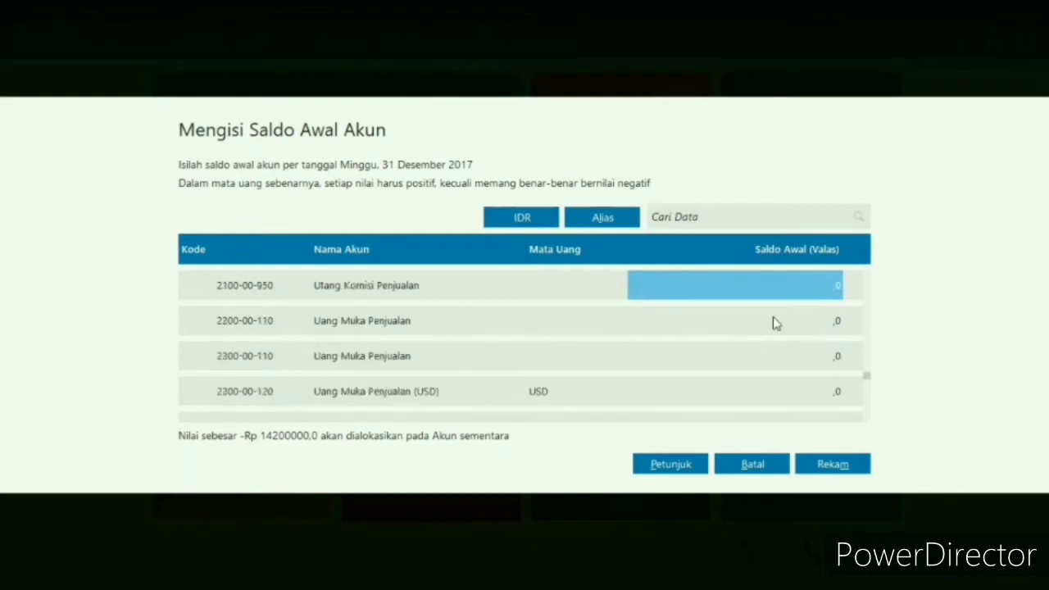
pyautogui.press('Up')
pyautogui.press('Up')
pyautogui.press('Up')
pyautogui.press('Up')
pyautogui.press('Up')
pyautogui.press('Up')
pyautogui.press('Up')
pyautogui.press('Up')
pyautogui.press('Up')
pyautogui.press('Up')
pyautogui.press('Up')
pyautogui.press('Up')
pyautogui.press('Up')
pyautogui.press('Up')
pyautogui.press('Up')
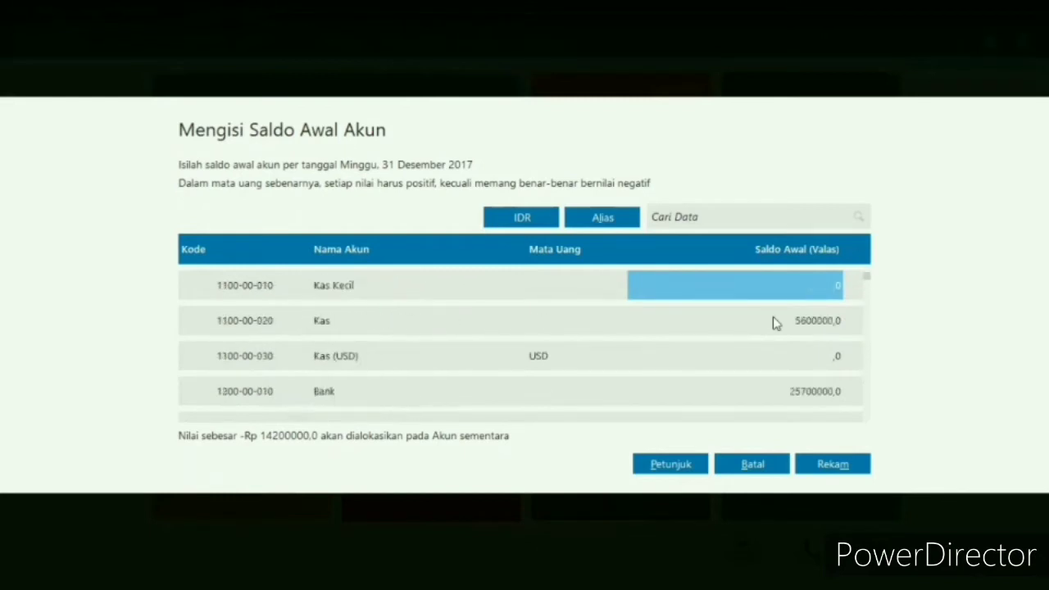
# - Examine the asset accounts' opening balances from Kas Kecil down to Bangunan for a missing amount
pyautogui.press('Down')
pyautogui.press('Down')
pyautogui.press('Down')
pyautogui.press('Down')
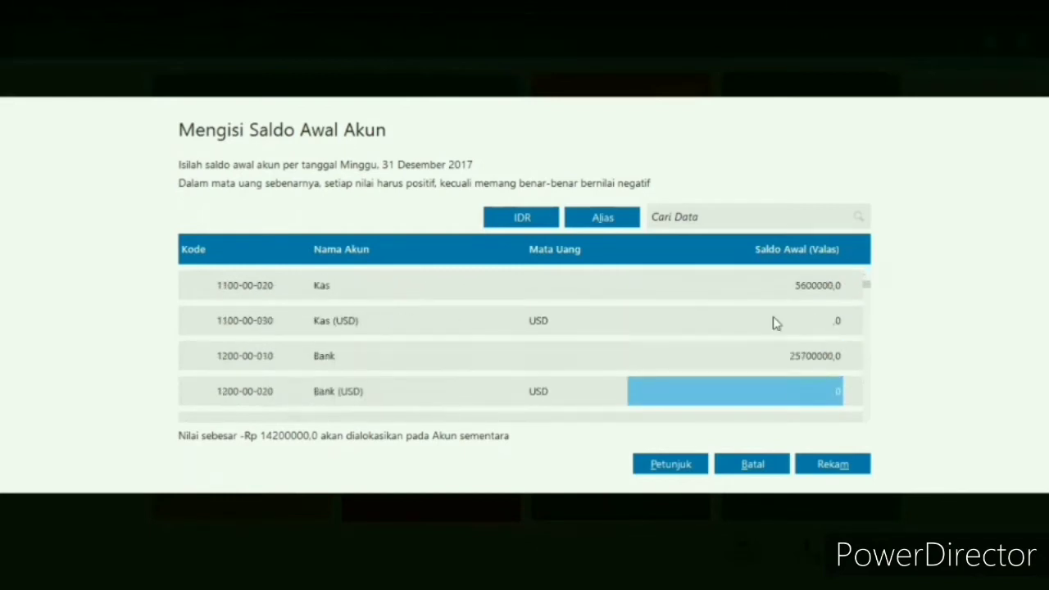
pyautogui.press('Down')
pyautogui.press('Down')
pyautogui.press('Down')
pyautogui.press('Down')
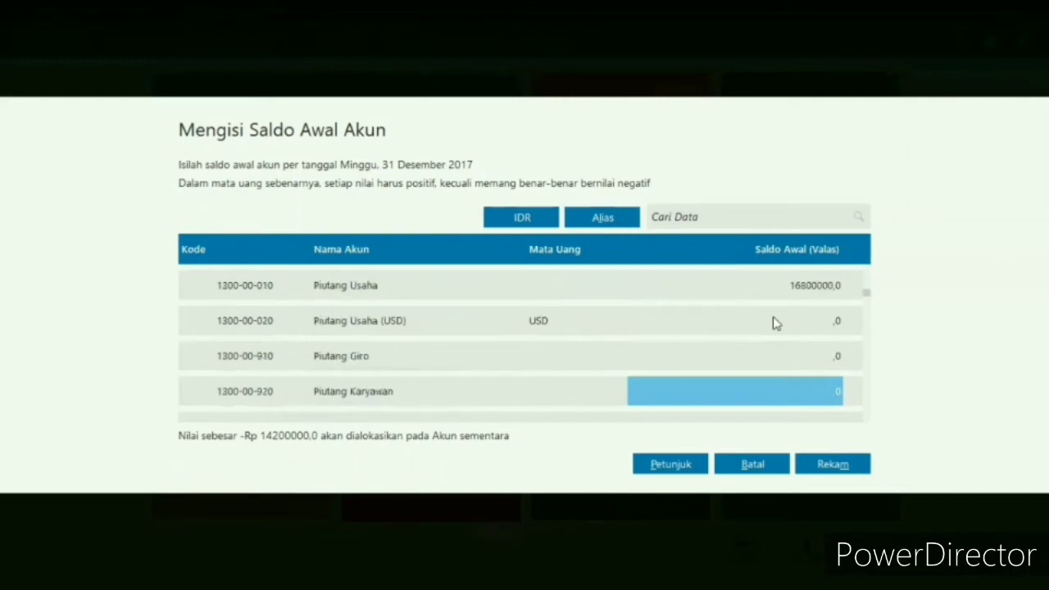
pyautogui.press('Down')
pyautogui.press('Down')
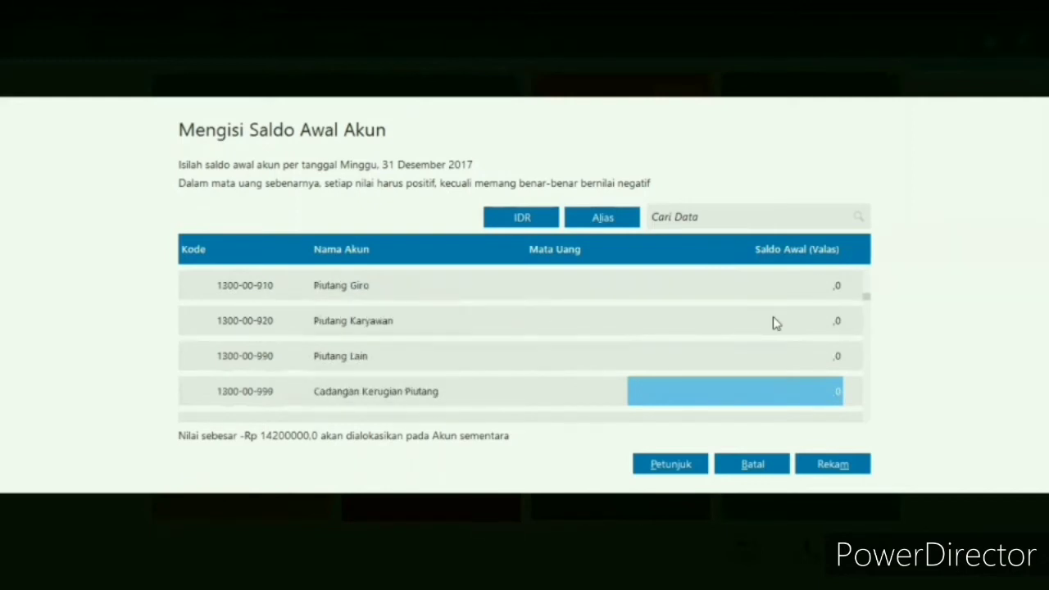
pyautogui.press('Down')
pyautogui.press('Down')
pyautogui.press('Down')
pyautogui.press('Down')
pyautogui.press('Down')
pyautogui.press('Down')
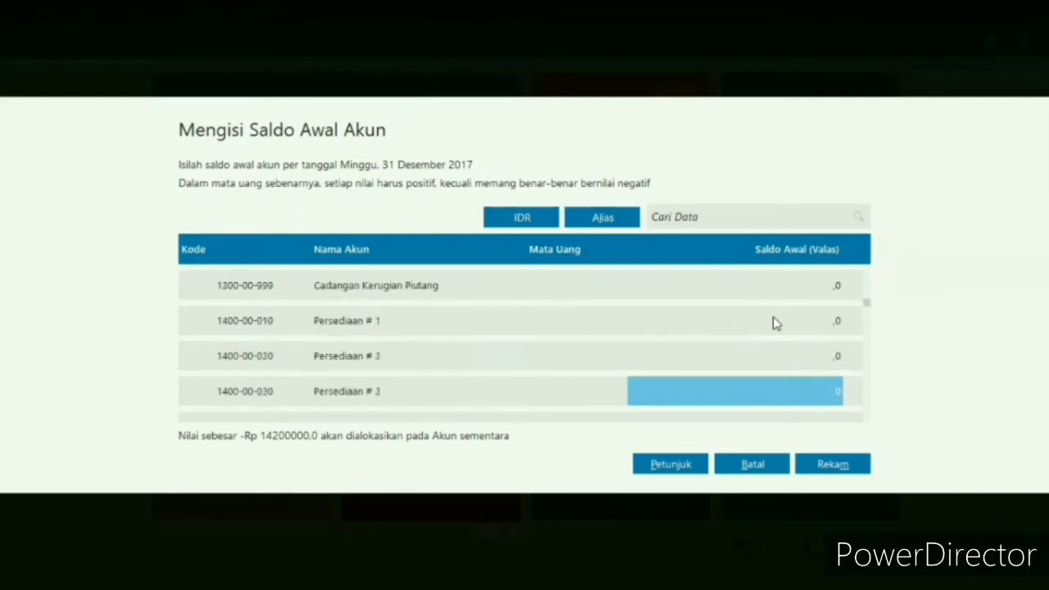
pyautogui.press('Down')
pyautogui.press('Down')
pyautogui.press('Down')
pyautogui.press('Down')
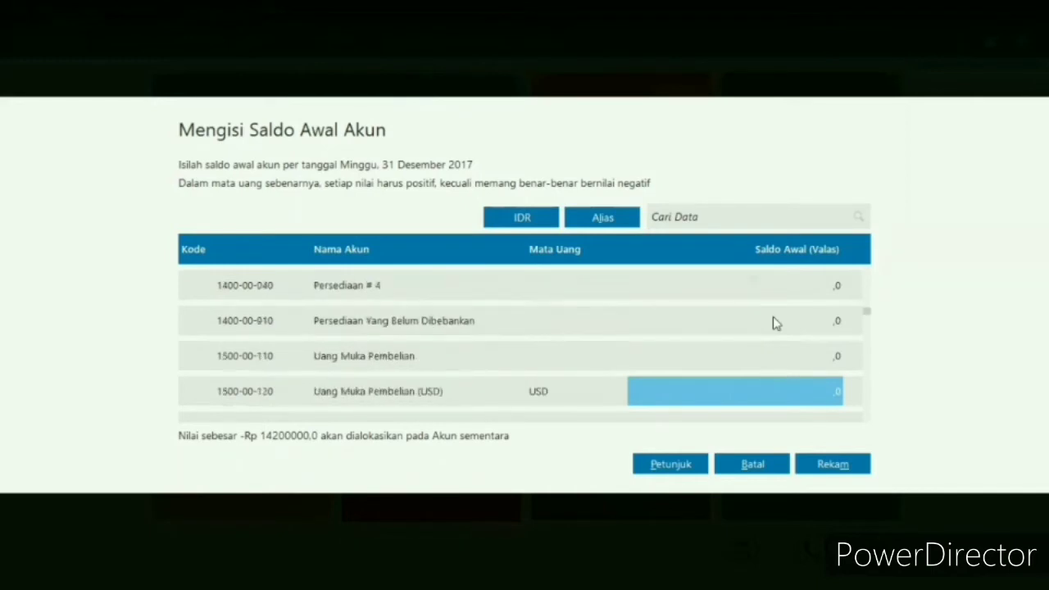
pyautogui.press('Down')
pyautogui.press('Down')
pyautogui.press('Down')
pyautogui.press('Down')
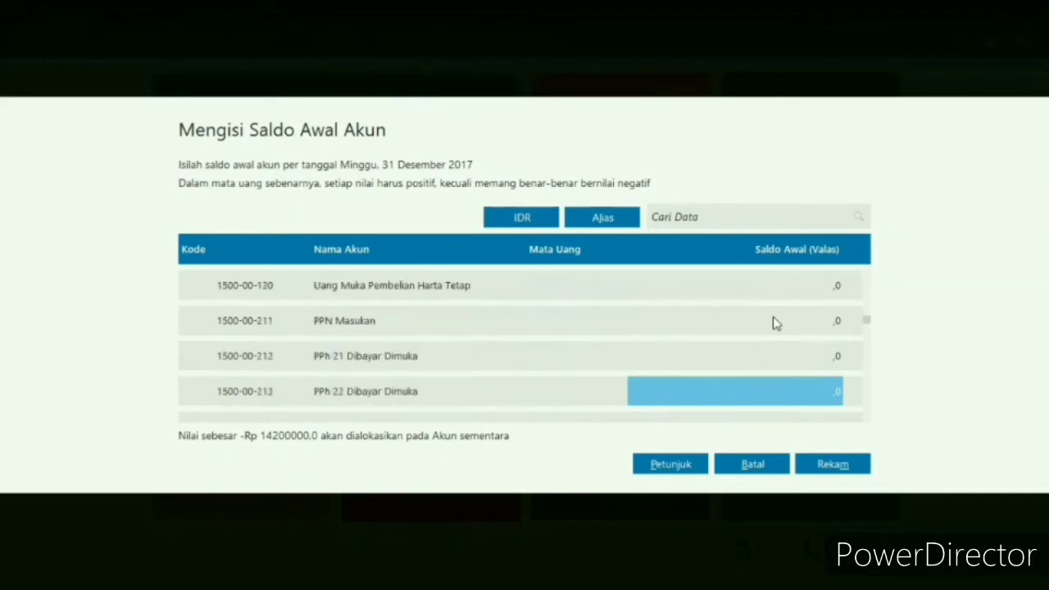
pyautogui.press('Down')
pyautogui.press('Down')
pyautogui.press('Down')
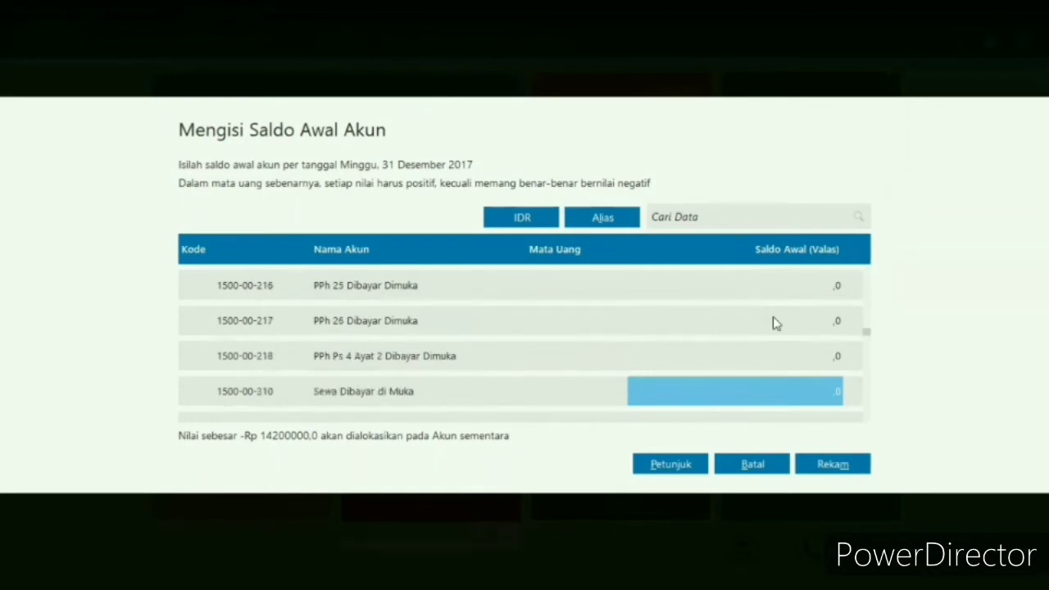
pyautogui.press('Down')
pyautogui.press('Down')
pyautogui.press('Down')
pyautogui.press('Down')
pyautogui.press('Down')
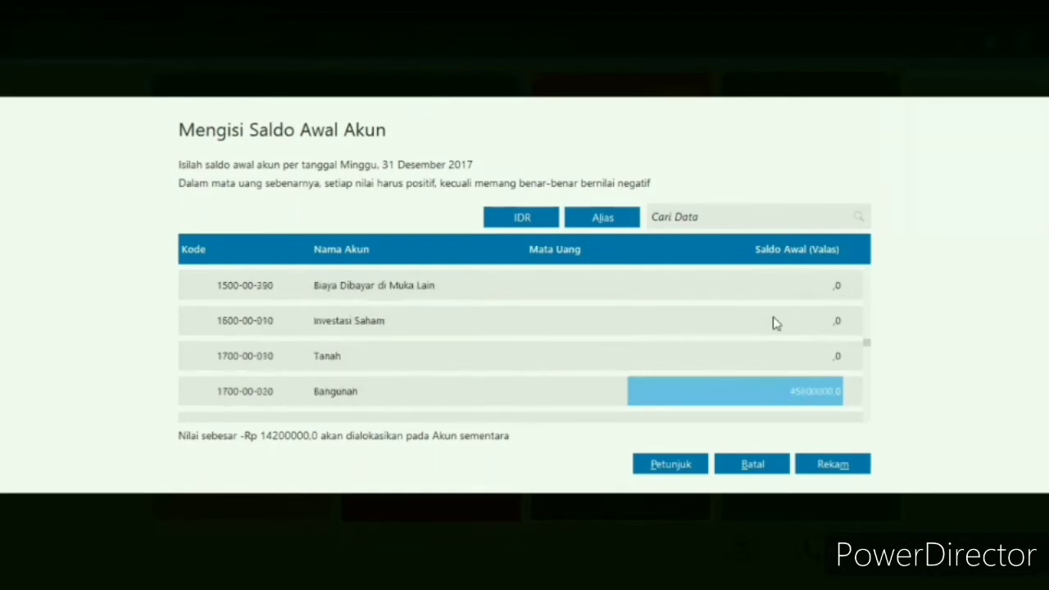
# - Set the opening balance of the Mesin & Peralatan account to 30200000
pyautogui.press('Down')
pyautogui.press('Down')
pyautogui.press('Up')
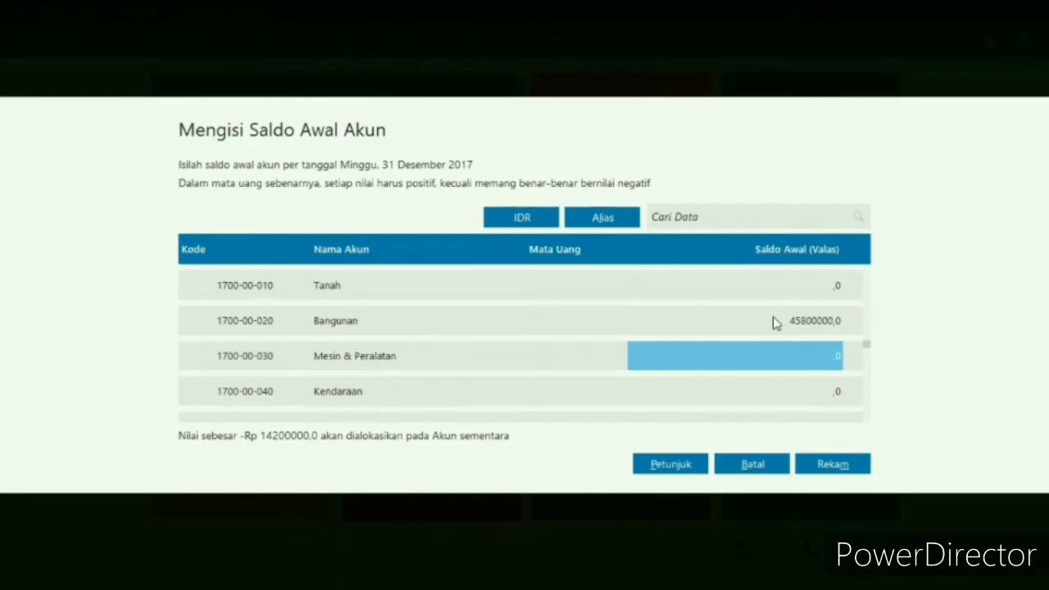
pyautogui.write('30.200.0')
pyautogui.write('00000')
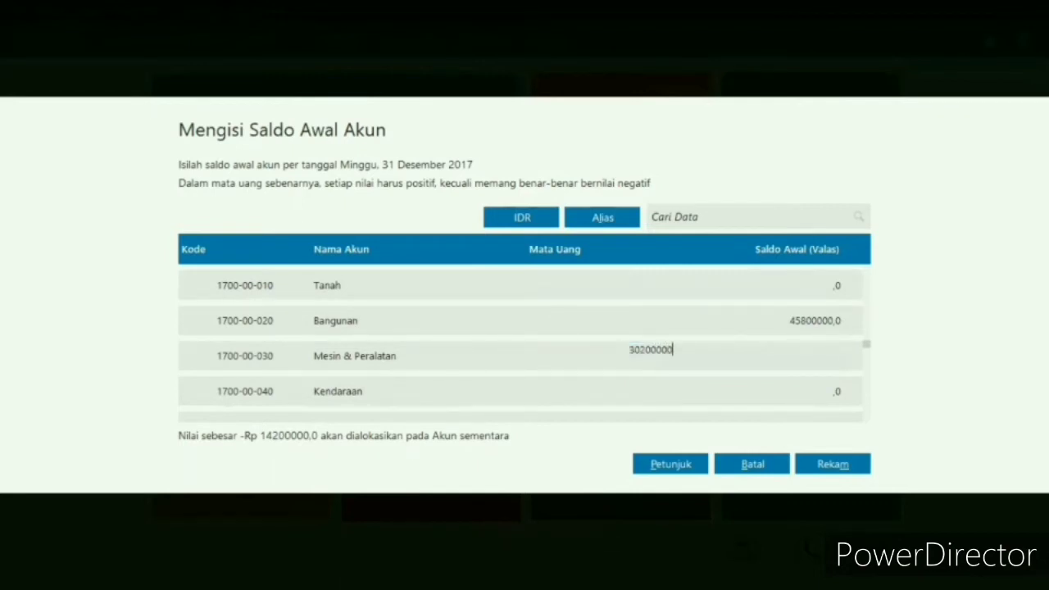
pyautogui.press('Return')
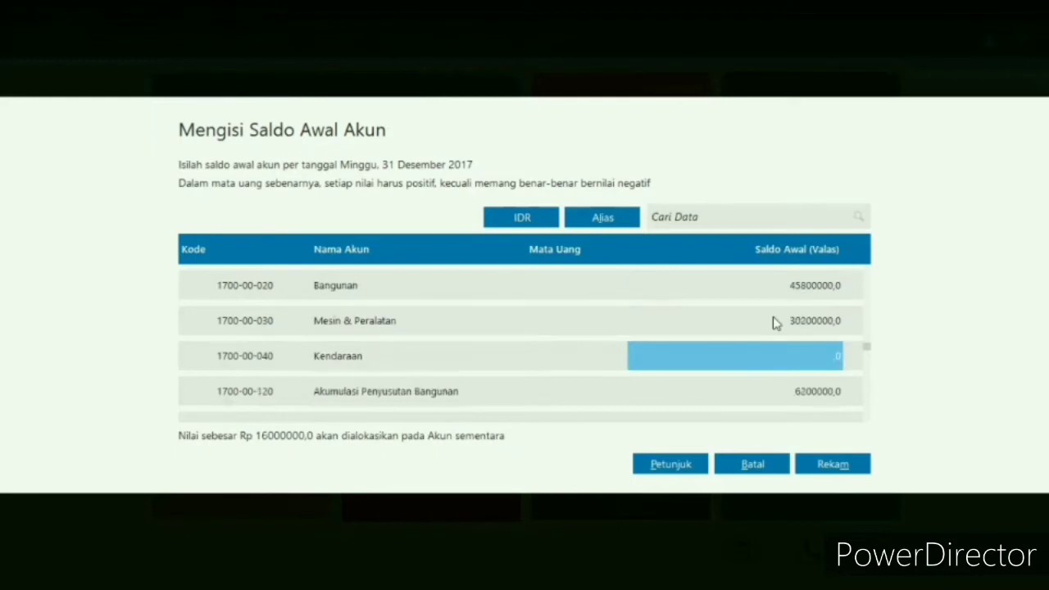
# - Enter 3600000 as the opening balance of Akumulasi Penyusutan Mesin & Peralatan
pyautogui.press('Return')
pyautogui.press('Return')
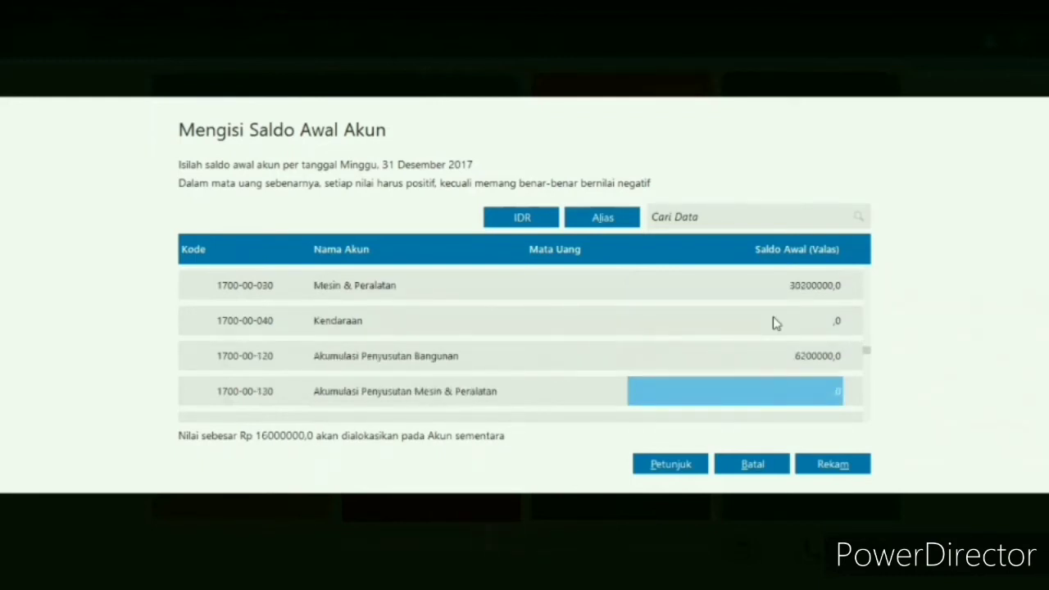
pyautogui.write('3')
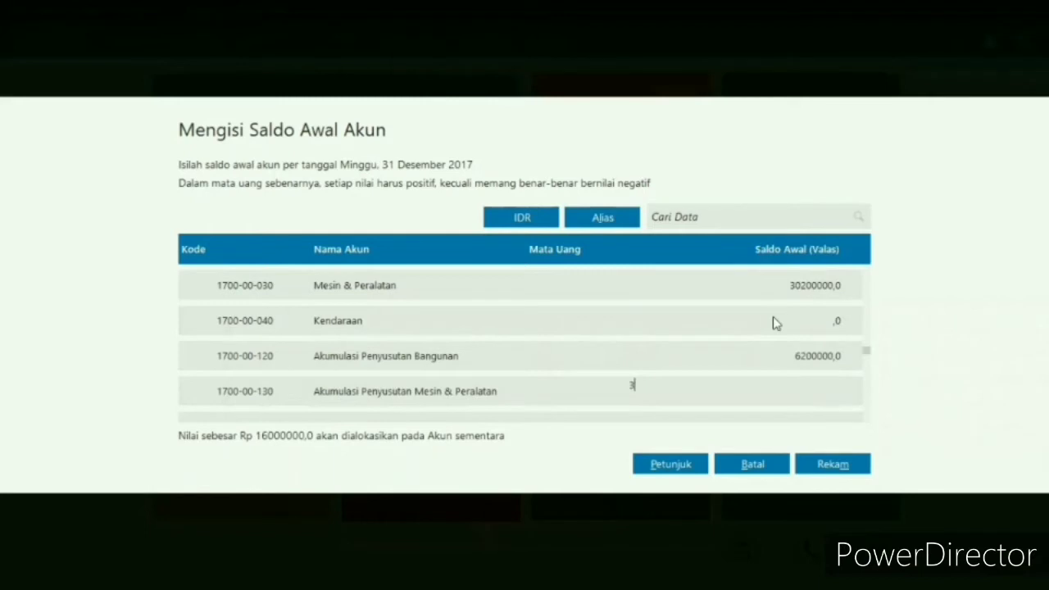
pyautogui.write('600000')
pyautogui.press('Return')
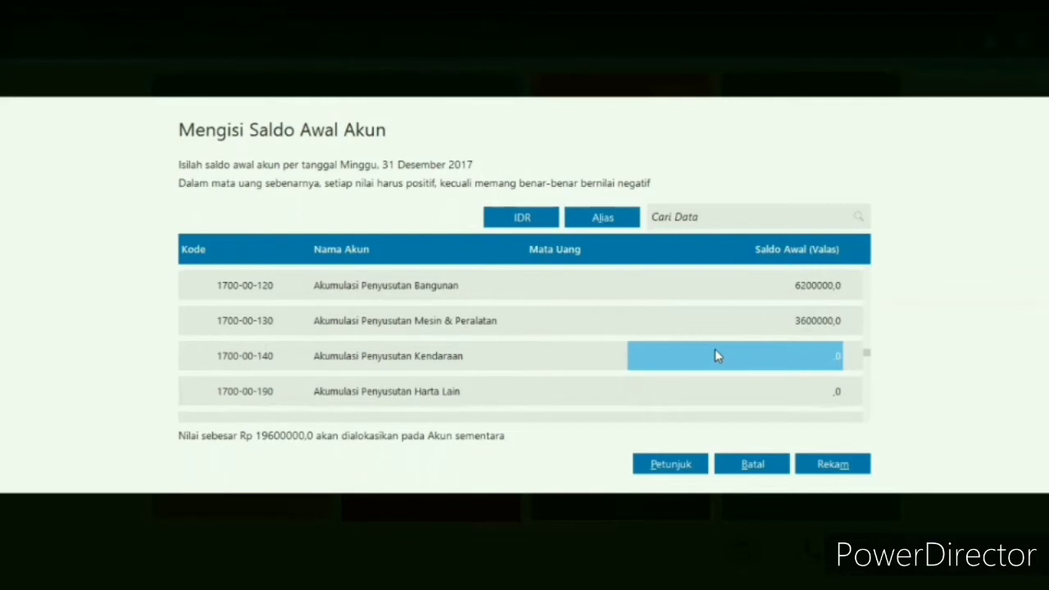
# - Make the opening balance of Akumulasi Penyusutan Bangunan negative, as -6200000
pyautogui.press('Up')
pyautogui.press('Up')
pyautogui.press('Up')
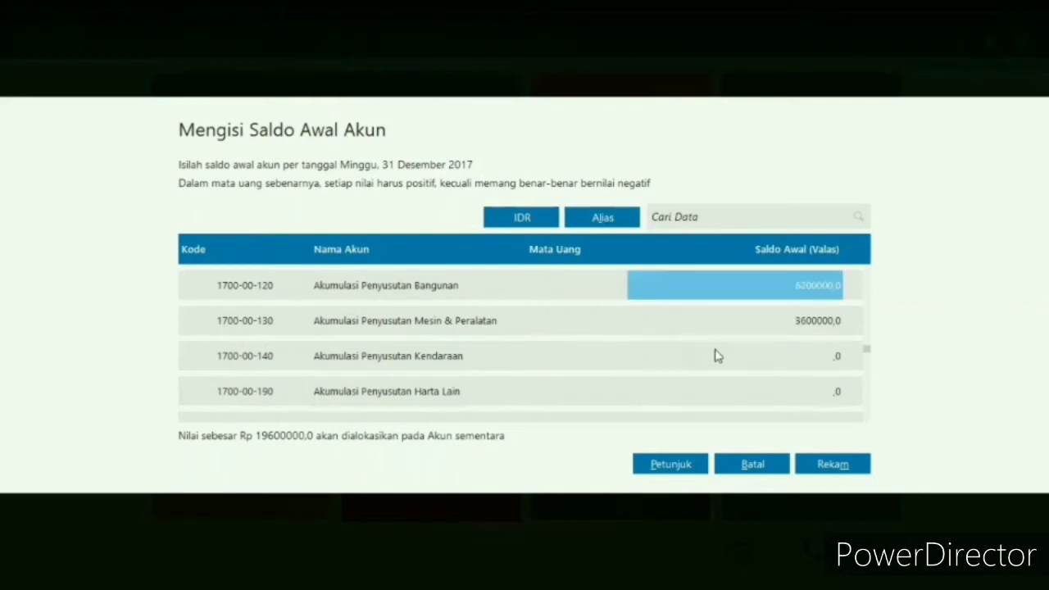
pyautogui.press('Down')
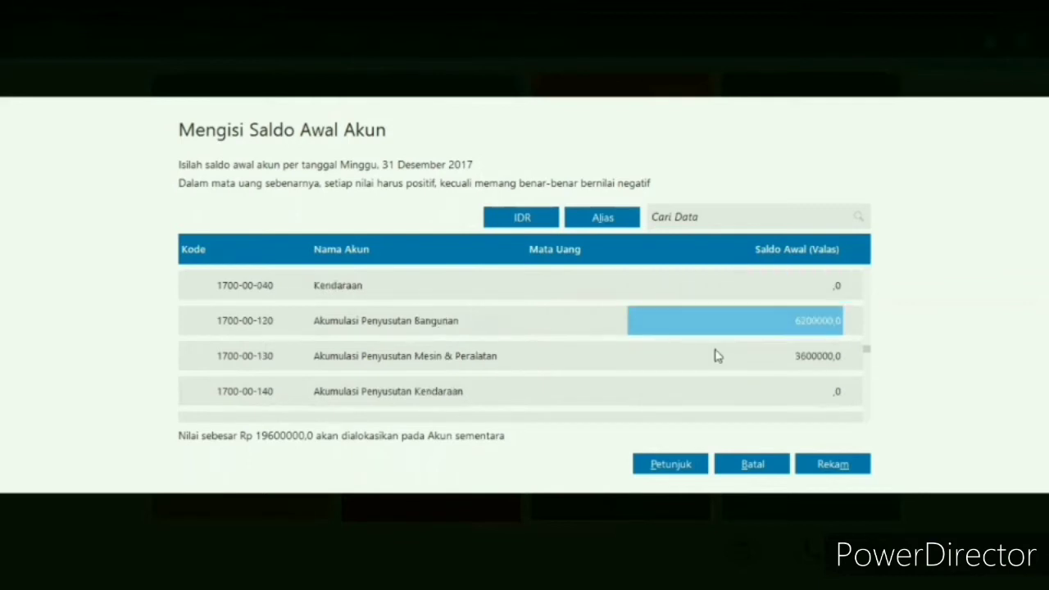
pyautogui.doubleClick(793, 324)
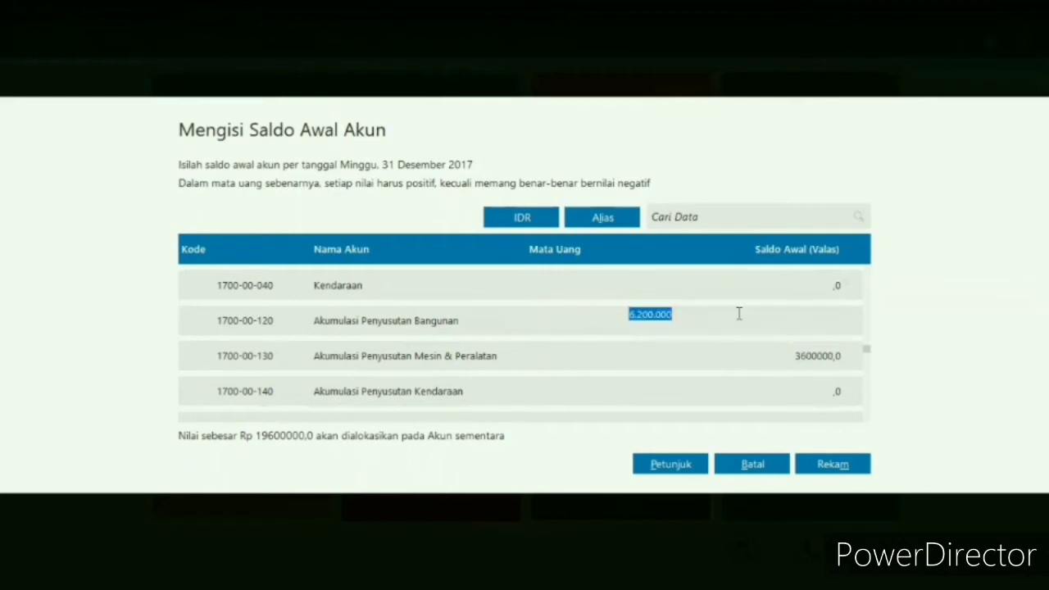
pyautogui.click(629, 317)
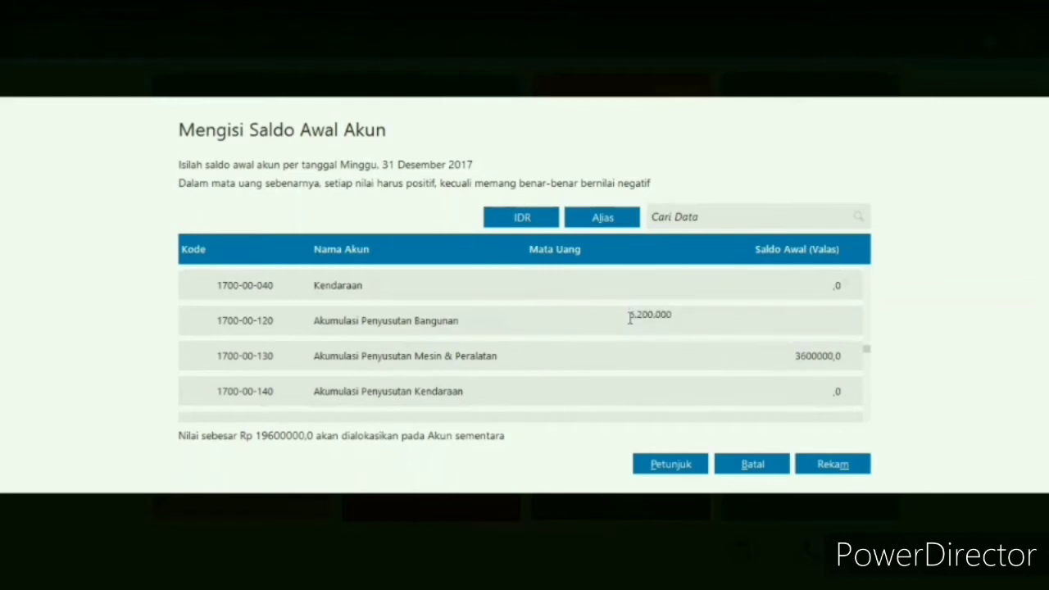
pyautogui.write('-')
pyautogui.press('Return')
# - Change the opening balance of Akumulasi Penyusutan Mesin & Peralatan to the negative amount -3600000
pyautogui.doubleClick(800, 353)
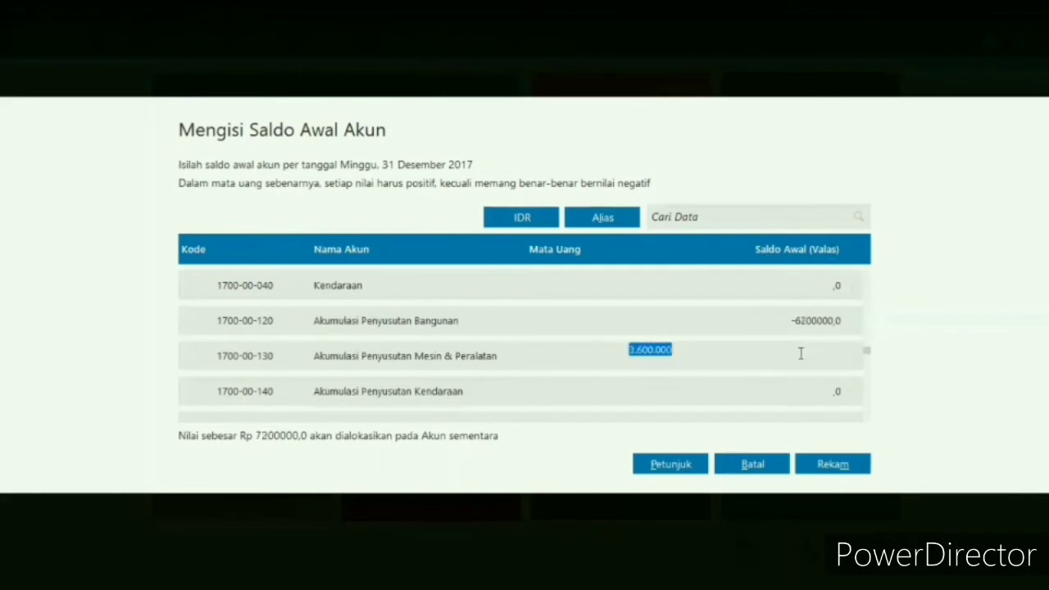
pyautogui.click(627, 349)
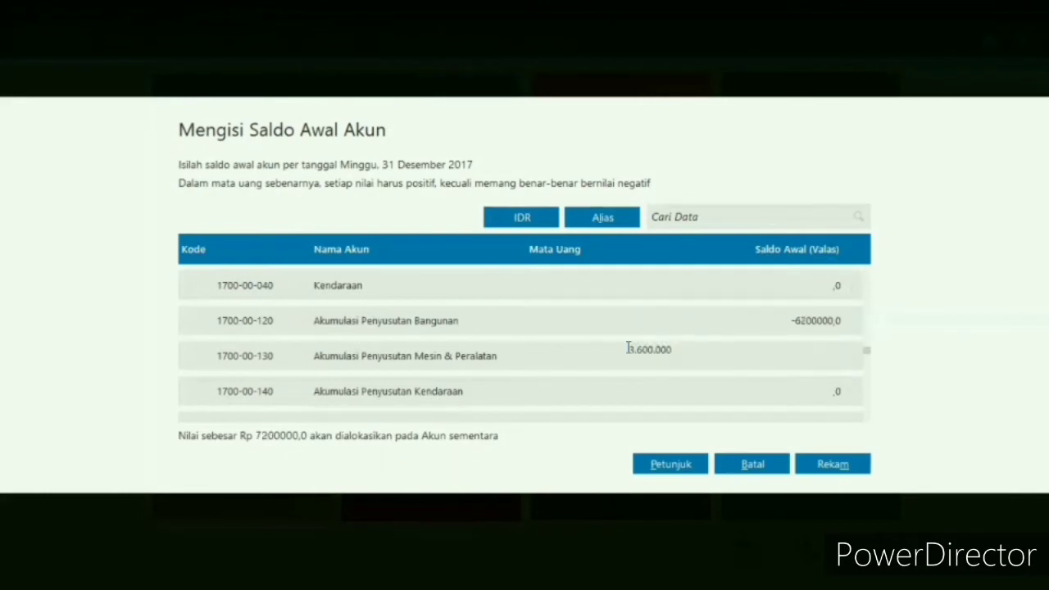
pyautogui.write('-')
pyautogui.press('Return')
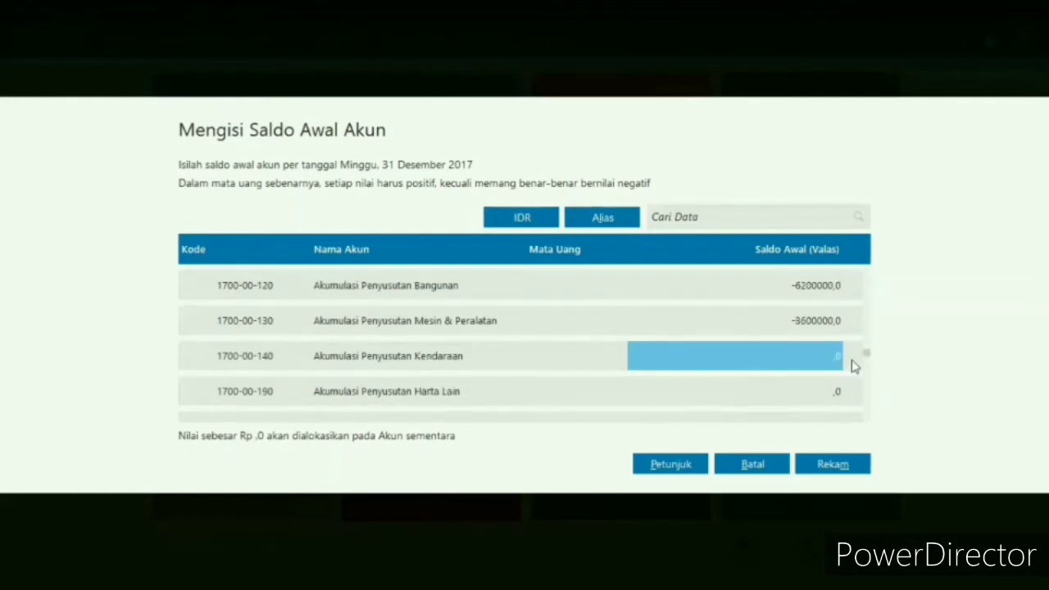
# - Review the entered opening balances across the whole account list, from Kas Kecil through to Historical Balancing
pyautogui.moveTo(865, 284); pyautogui.dragTo(865, 277)
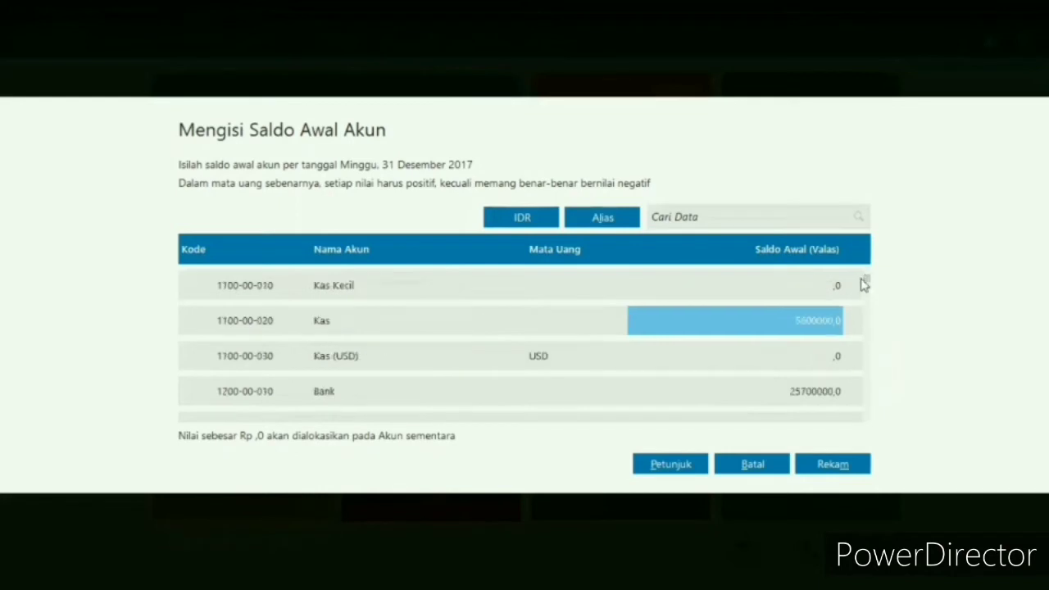
pyautogui.press('Down')
pyautogui.press('Down')
pyautogui.press('Down')
pyautogui.press('Down')
pyautogui.press('Down')
pyautogui.press('Down')
pyautogui.press('Down')
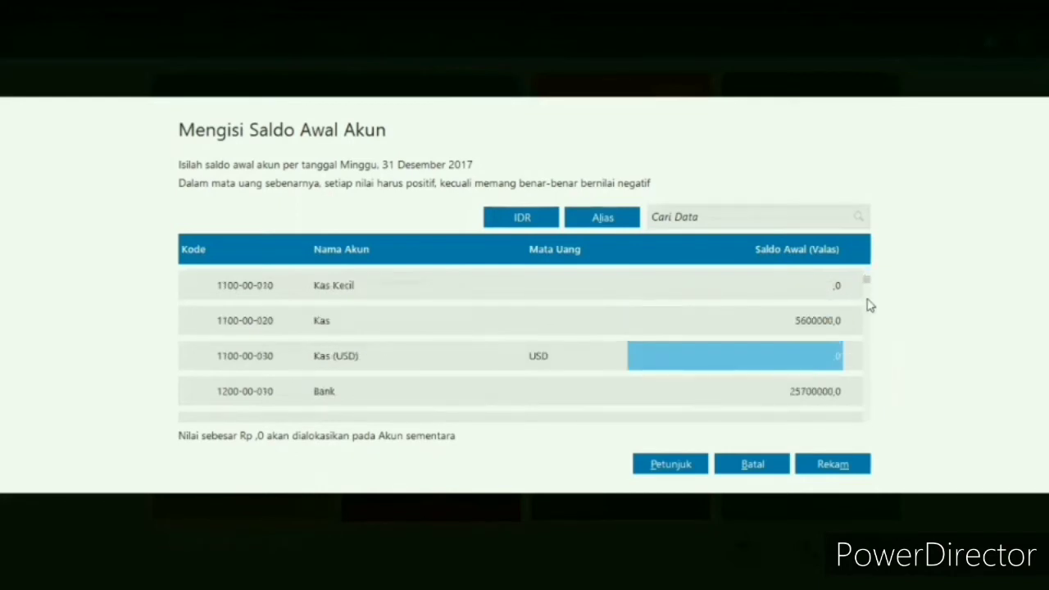
pyautogui.press('Down')
pyautogui.press('Down')
pyautogui.press('Down')
pyautogui.press('Down')
pyautogui.press('Down')
pyautogui.press('Down')
pyautogui.press('Down')
pyautogui.press('Down')
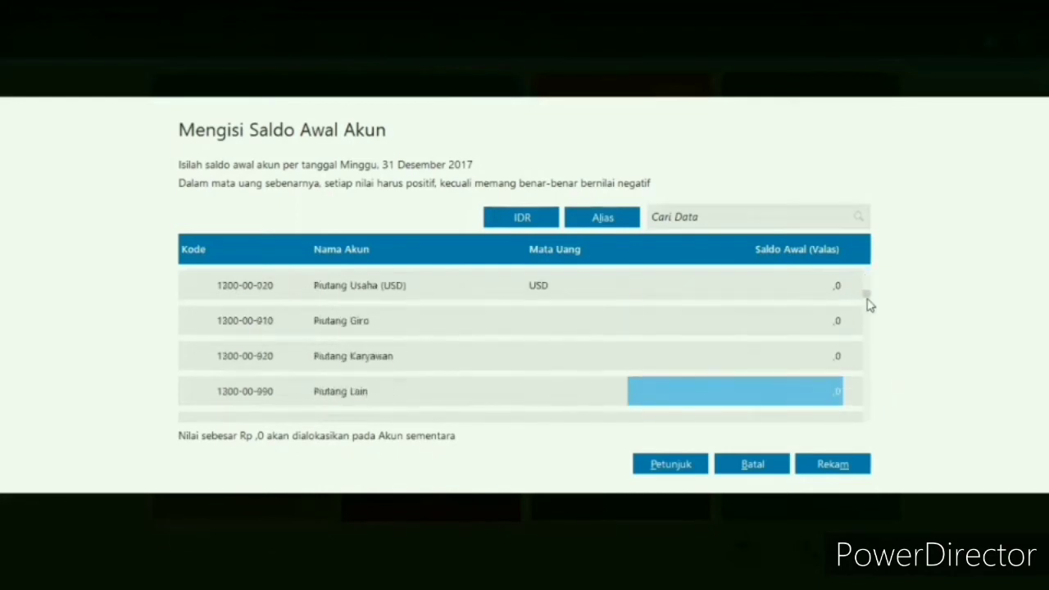
pyautogui.press('Down')
pyautogui.press('Down')
pyautogui.press('Down')
pyautogui.press('Down')
pyautogui.press('Down')
pyautogui.press('Down')
pyautogui.press('Down')
pyautogui.press('Down')
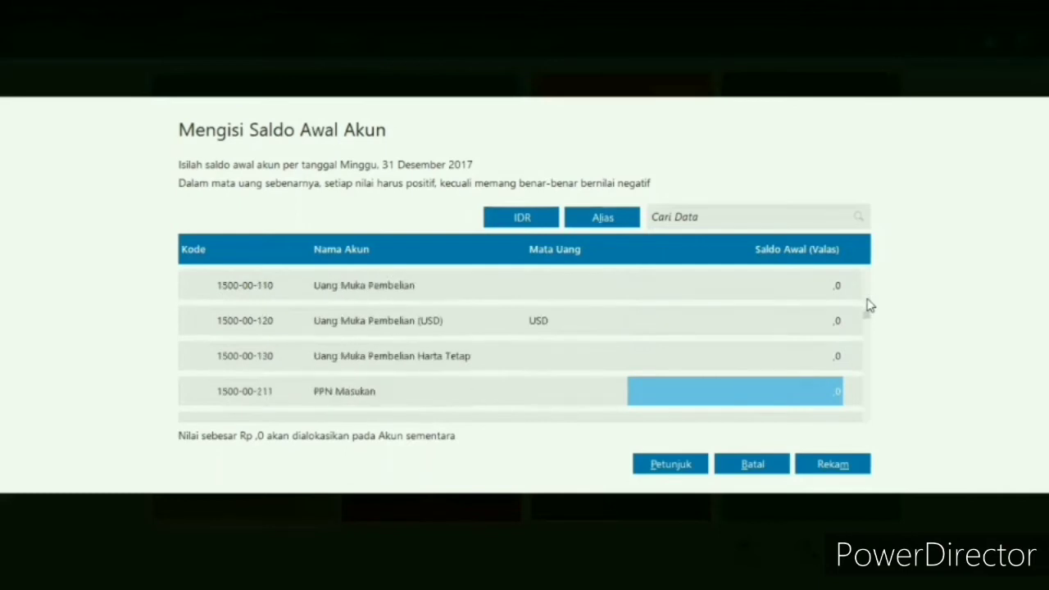
pyautogui.press('Down')
pyautogui.press('Down')
pyautogui.press('Down')
pyautogui.press('Down')
pyautogui.press('Down')
pyautogui.press('Down')
pyautogui.press('Down')
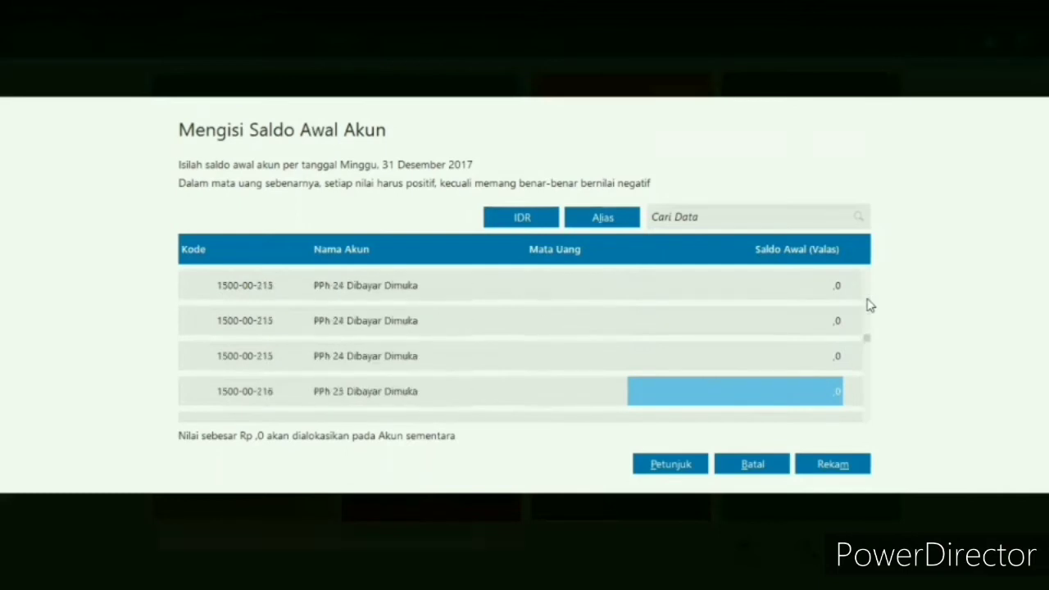
pyautogui.press('Down')
pyautogui.press('Down')
pyautogui.press('Down')
pyautogui.press('Down')
pyautogui.press('Down')
pyautogui.press('Down')
pyautogui.press('Down')
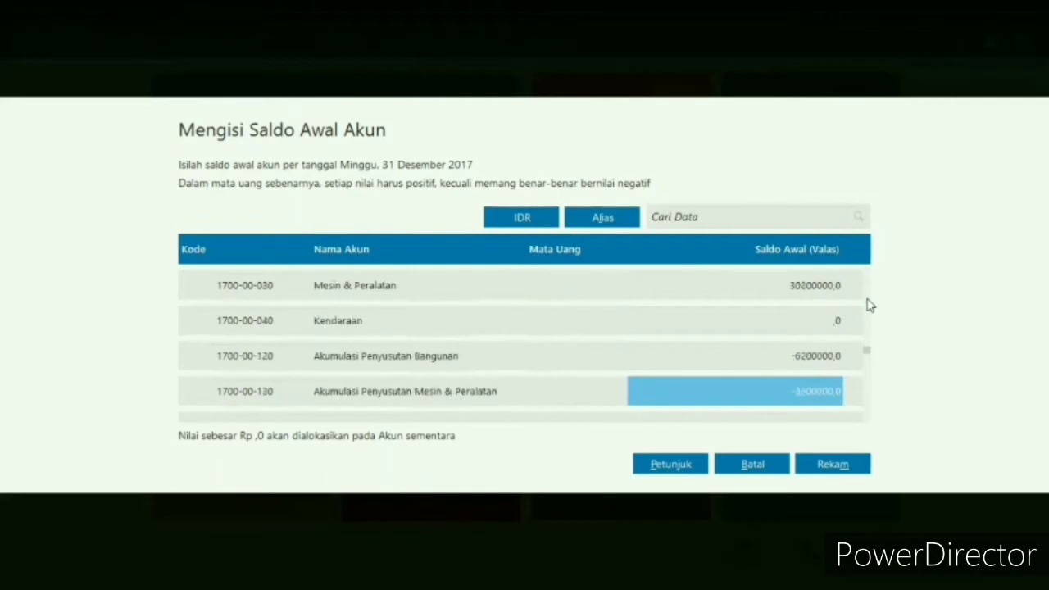
pyautogui.press('Down')
pyautogui.press('Down')
pyautogui.press('Down')
pyautogui.press('Down')
pyautogui.press('Down')
pyautogui.press('Down')
pyautogui.press('Down')
pyautogui.press('Down')
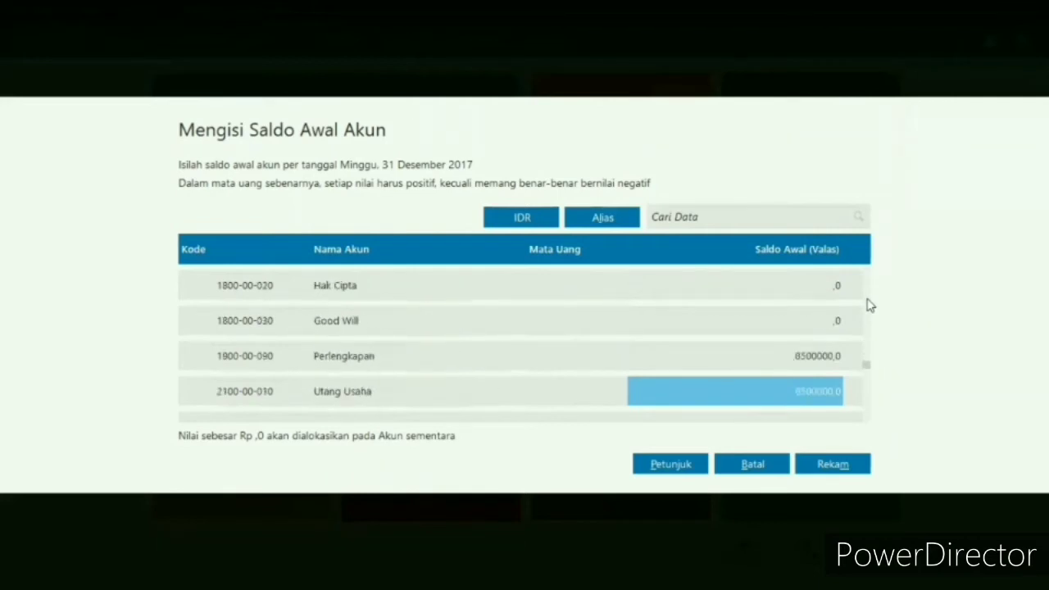
pyautogui.press('Down')
pyautogui.press('Down')
pyautogui.press('Down')
pyautogui.press('Down')
pyautogui.press('Down')
pyautogui.press('Down')
pyautogui.press('Down')
pyautogui.press('Down')
pyautogui.press('Down')
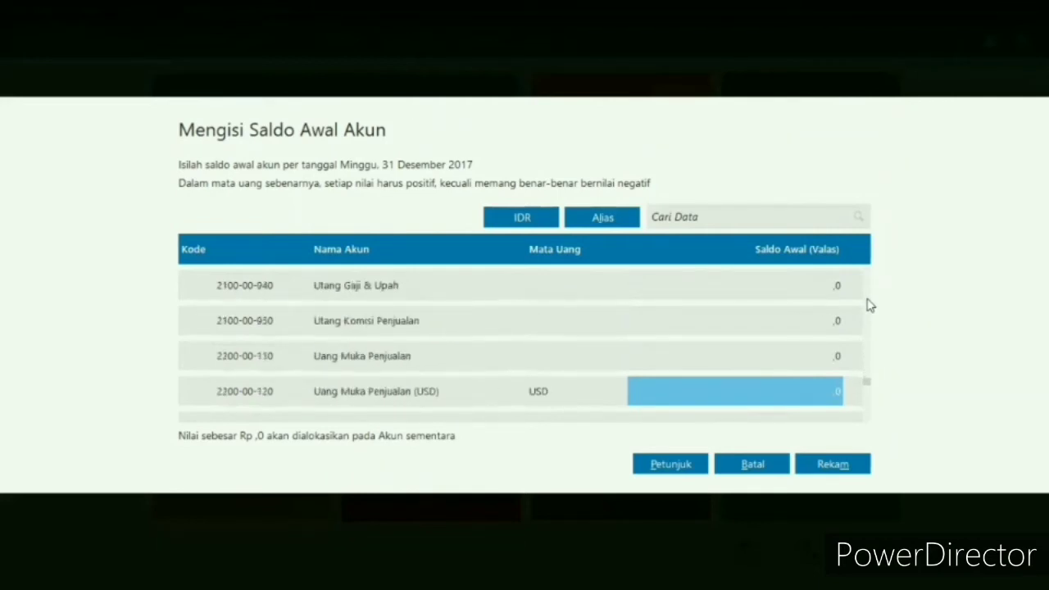
pyautogui.press('Down')
pyautogui.press('Down')
pyautogui.press('Down')
pyautogui.press('Down')
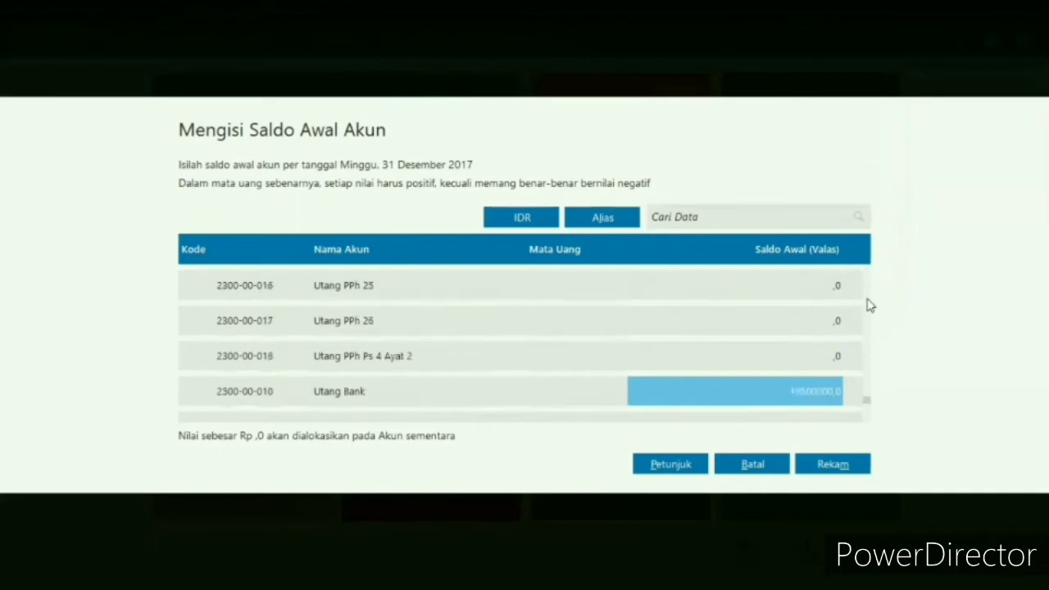
pyautogui.press('Down')
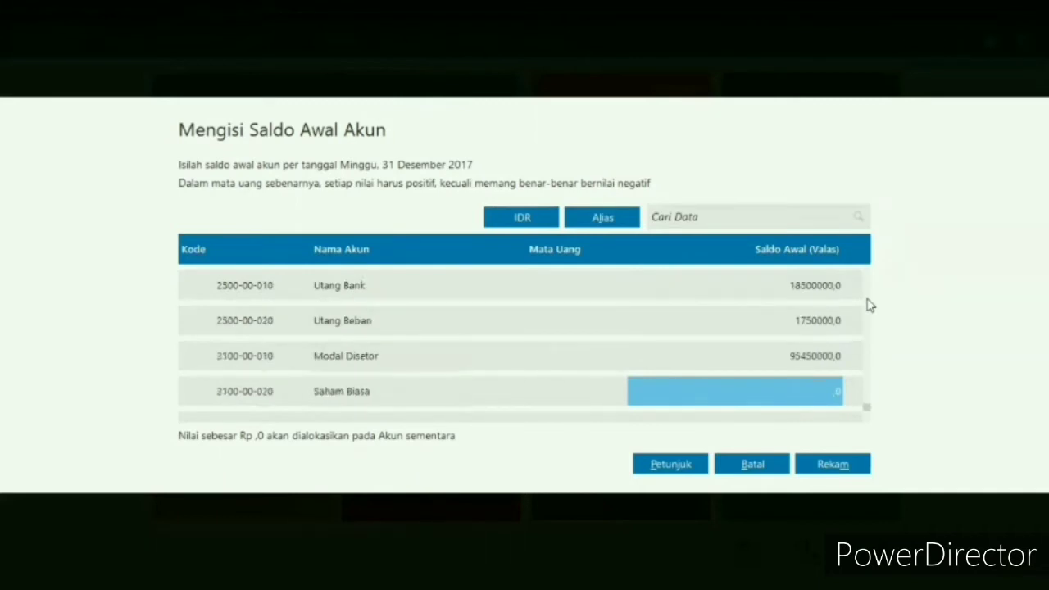
pyautogui.press('Down')
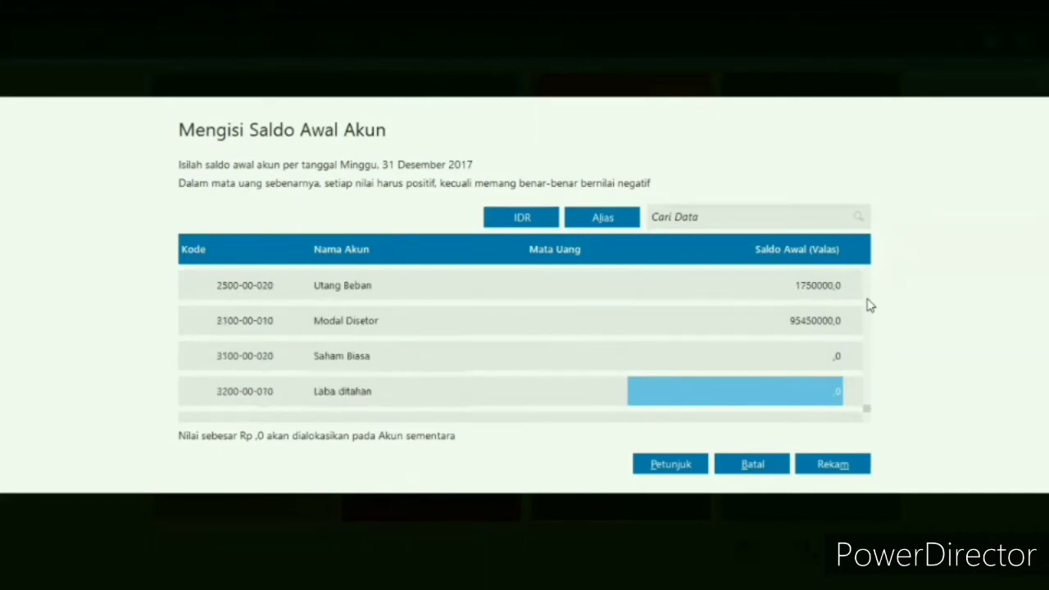
pyautogui.press('Down')
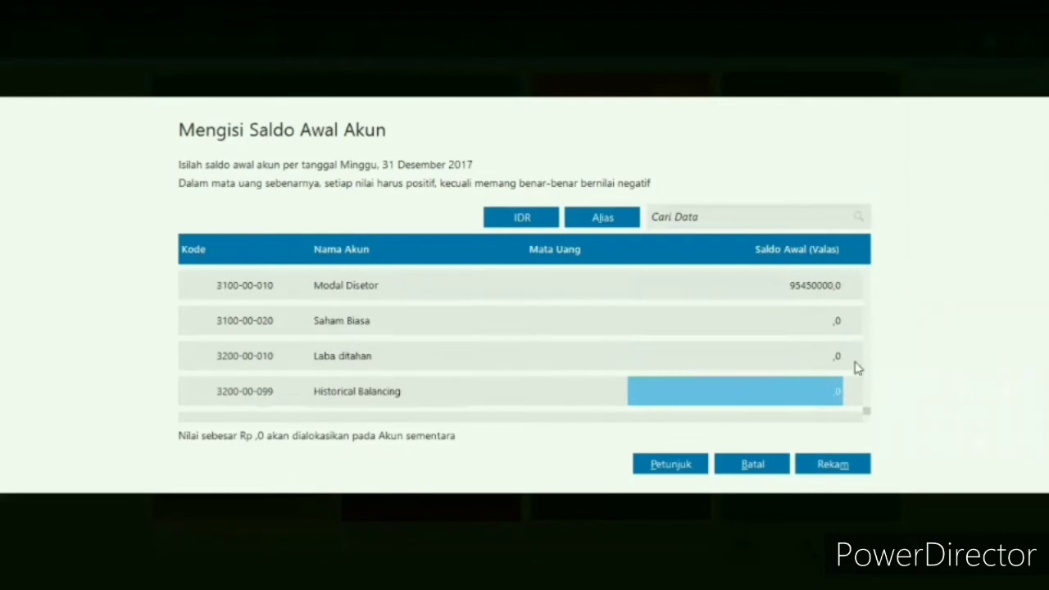
# - Record the account opening balances and open the accounts receivable opening balances (Saldo Awal Piutang Usaha)
pyautogui.click(832, 464)
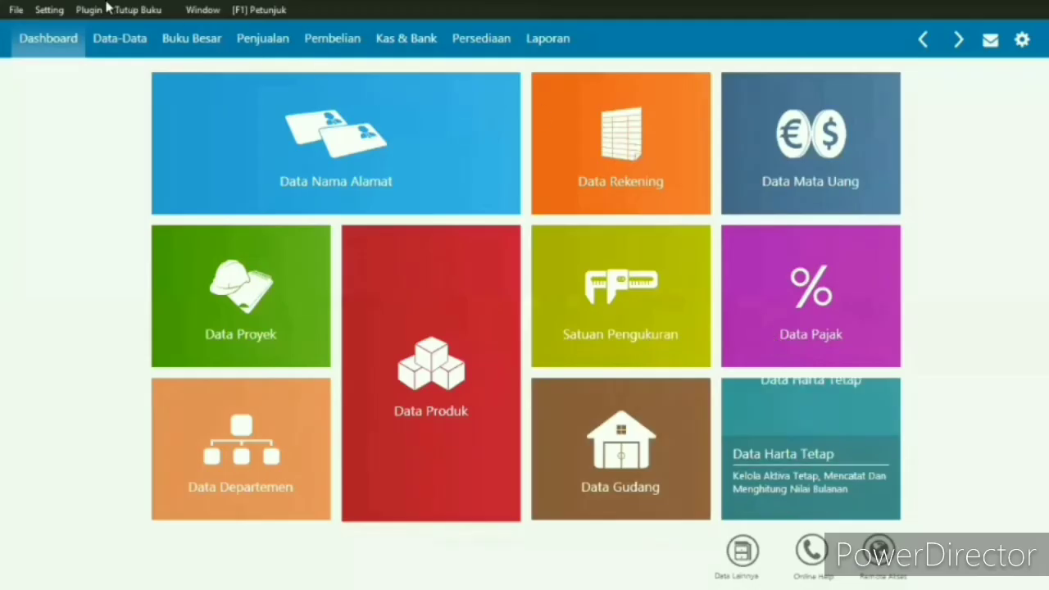
pyautogui.click(54, 10)
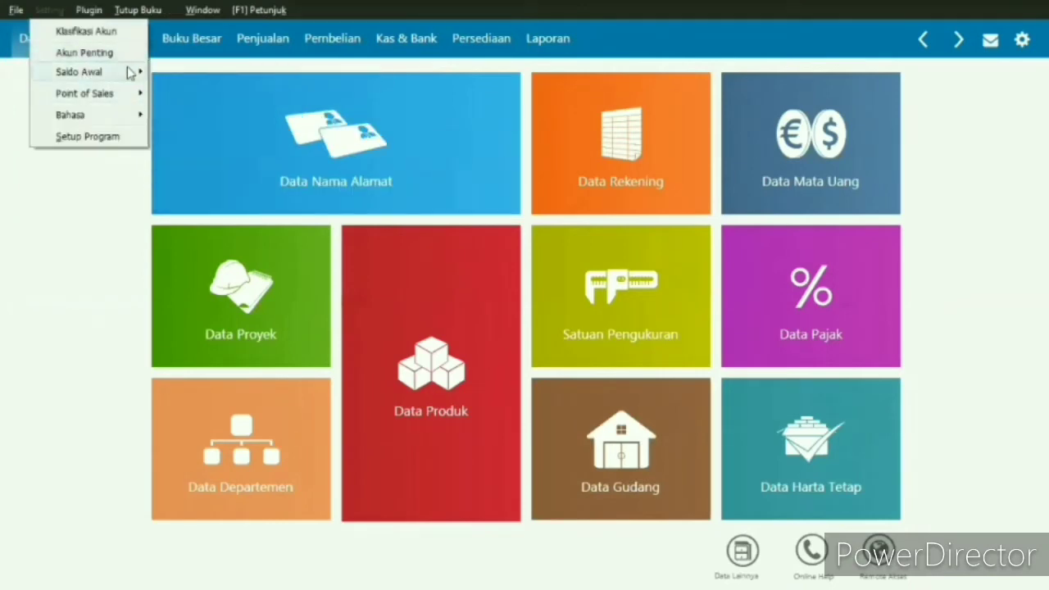
pyautogui.moveTo(131, 74)
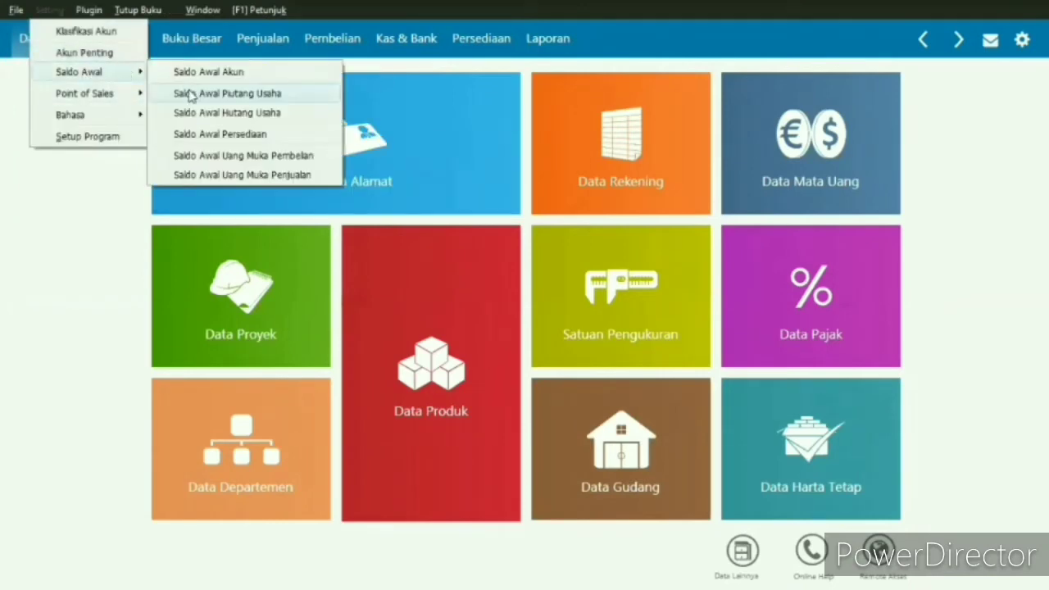
pyautogui.click(190, 94)
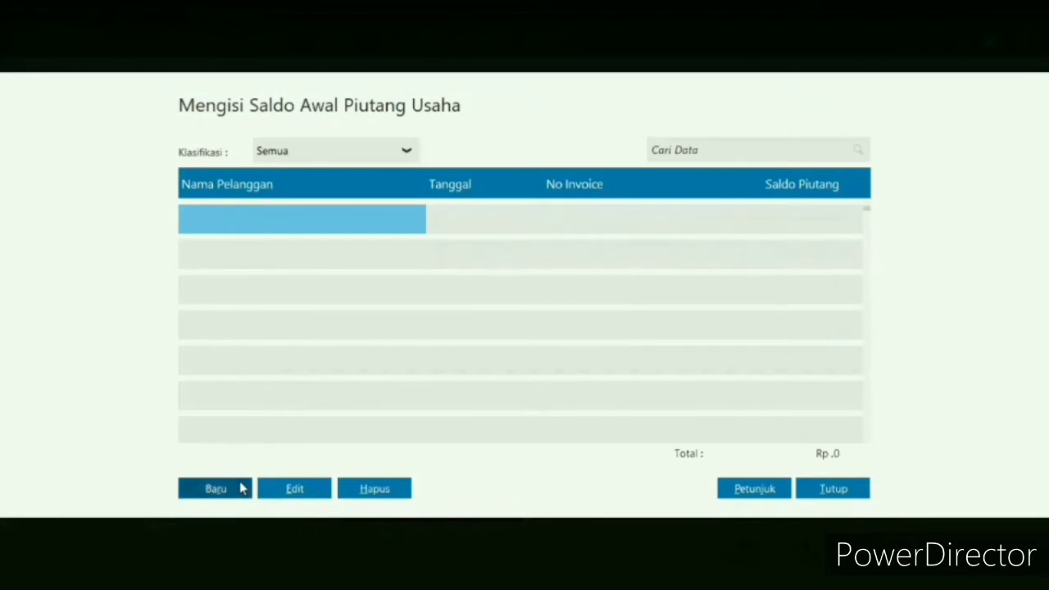
# - Start a new receivable opening balance entry and open a blank customer record from its customer list
pyautogui.click(243, 488)
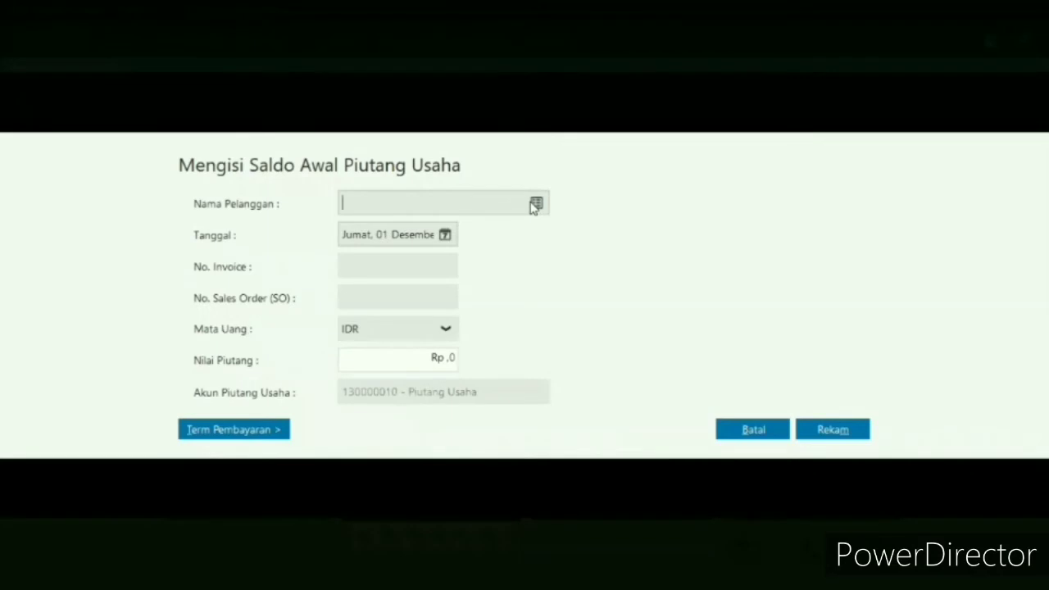
pyautogui.click(535, 205)
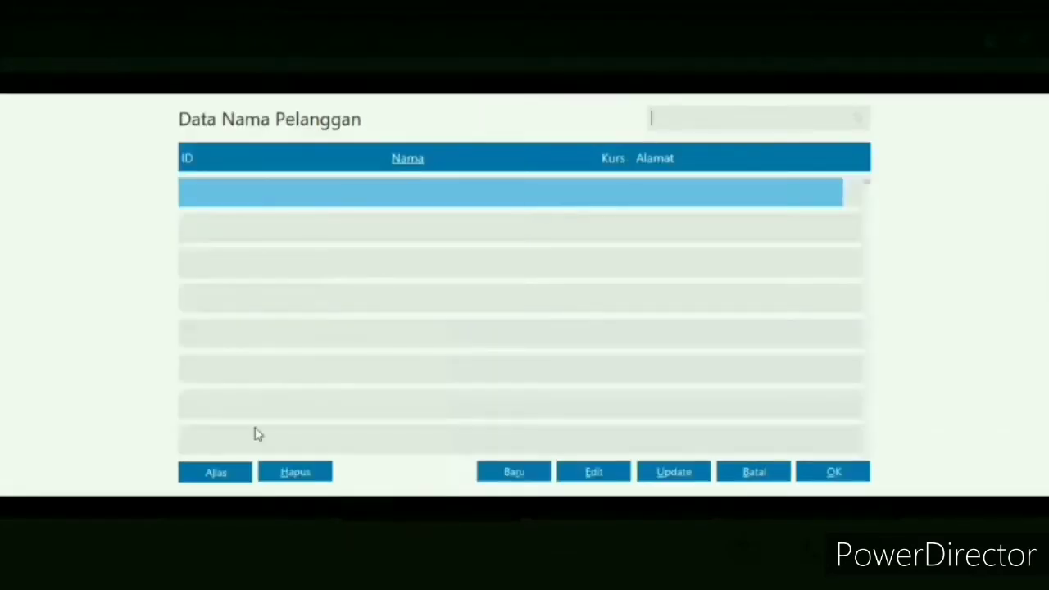
pyautogui.click(527, 478)
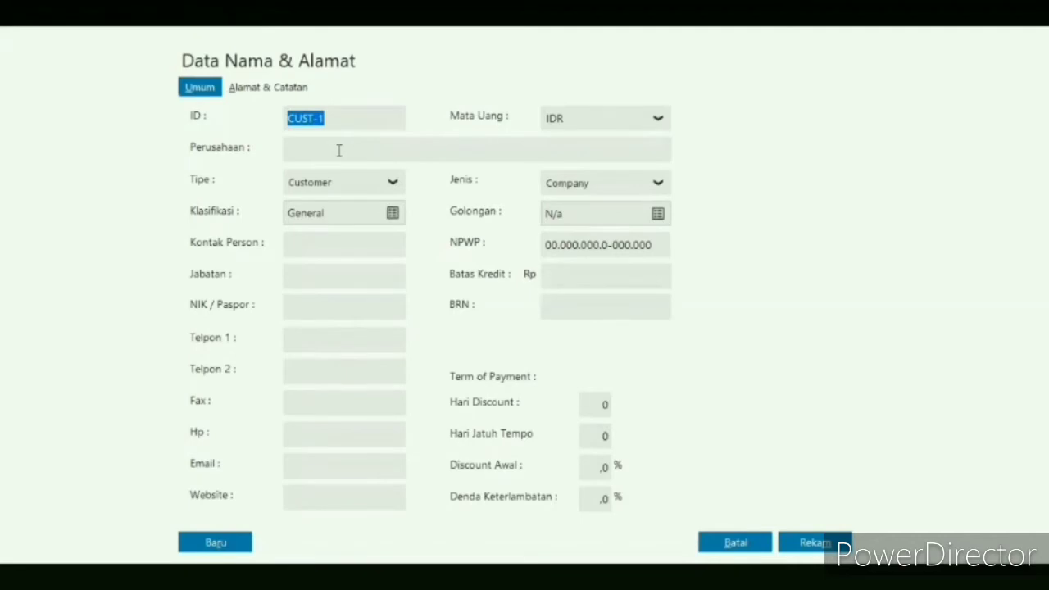
# - Fill in the first customer's ID and name, and save the record without NPWP/NIK details
pyautogui.write('C-001')
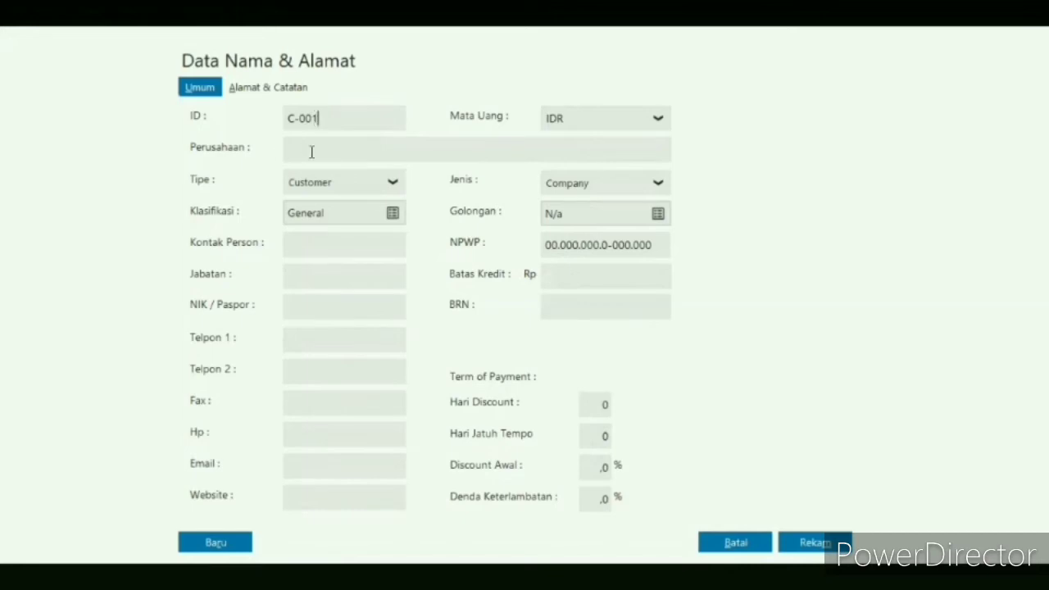
pyautogui.click(311, 150)
pyautogui.write('Ibu Qiana')
pyautogui.click(820, 542)
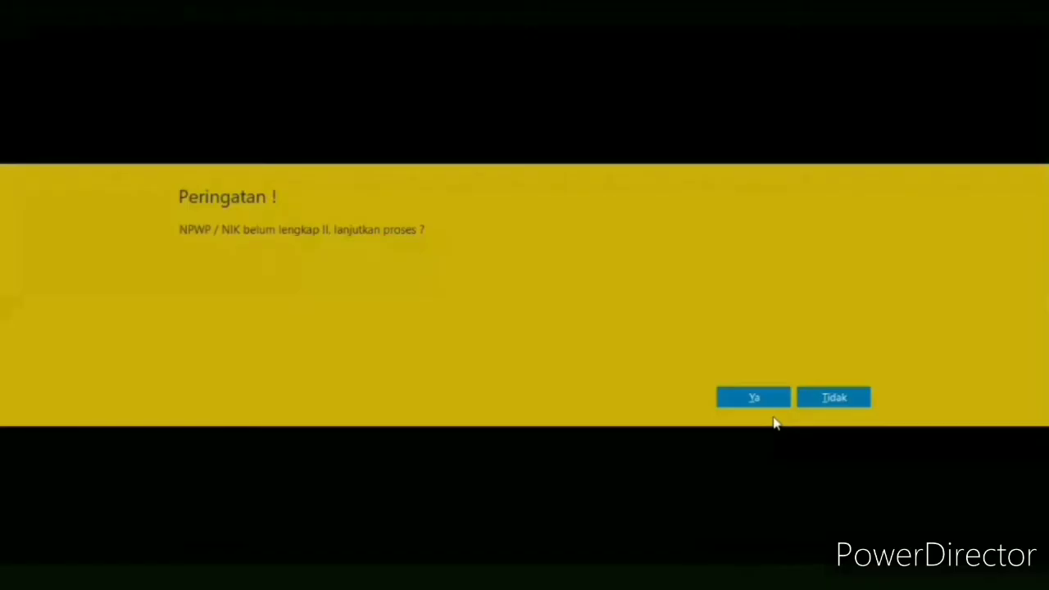
pyautogui.click(780, 402)
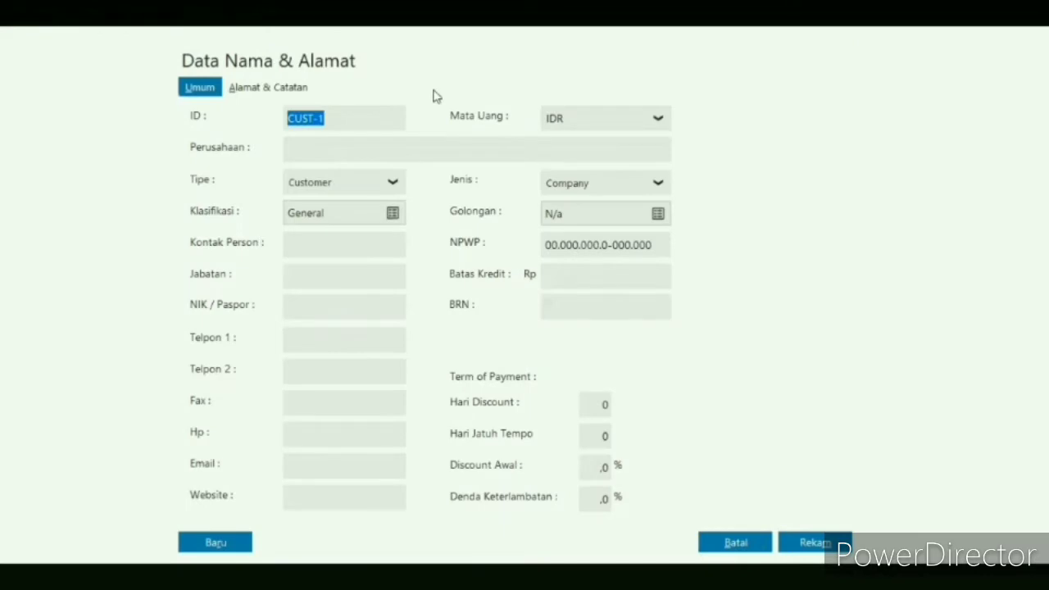
# - Add a second customer by entering the ID and name, saving without NPWP/NIK details
pyautogui.click(343, 118)
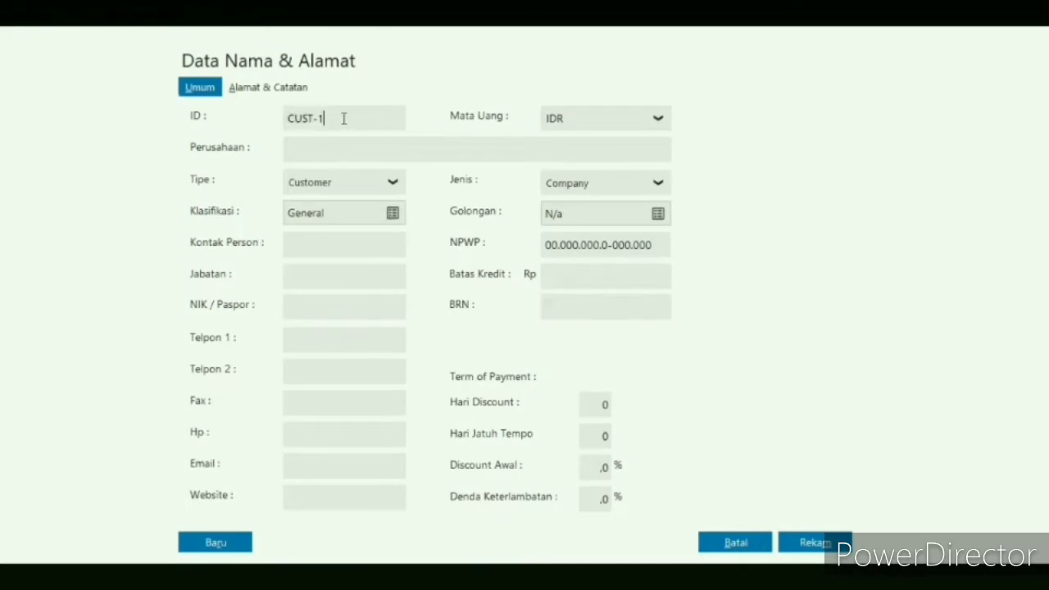
pyautogui.press('BackSpace')
pyautogui.press('BackSpace')
pyautogui.press('BackSpace')
pyautogui.press('BackSpace')
pyautogui.press('BackSpace')
pyautogui.write('-002')
pyautogui.write('b')
pyautogui.write('a')
pyautogui.write('pak')
pyautogui.write(' Syauqi')
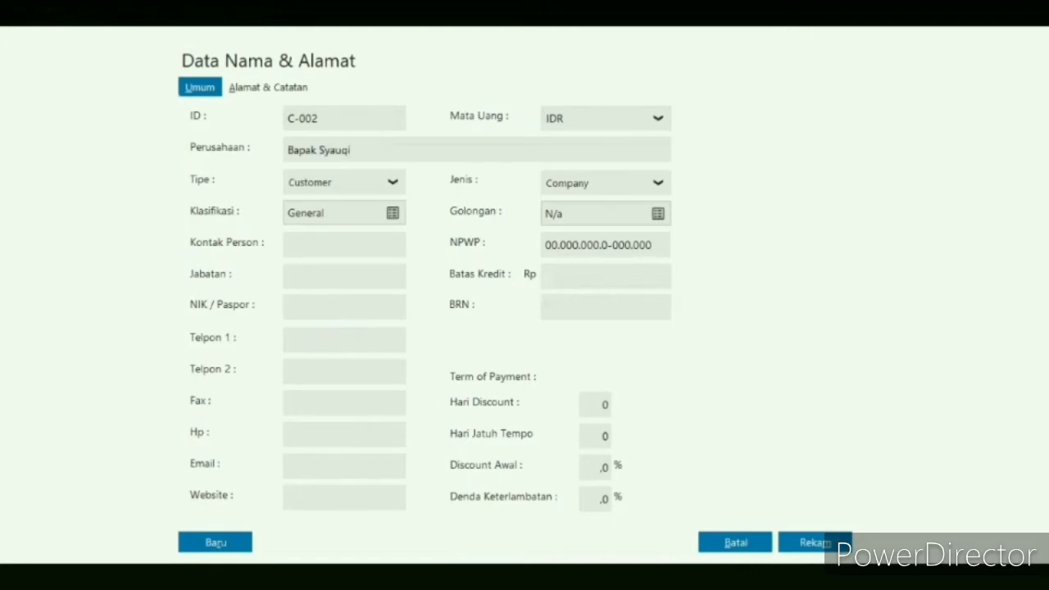
pyautogui.click(813, 542)
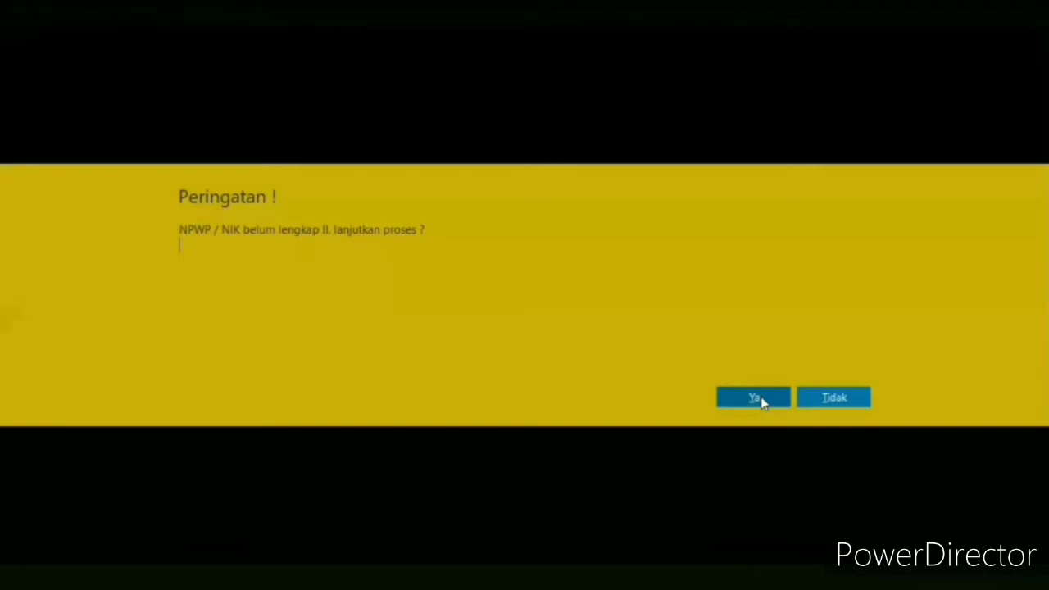
pyautogui.click(762, 401)
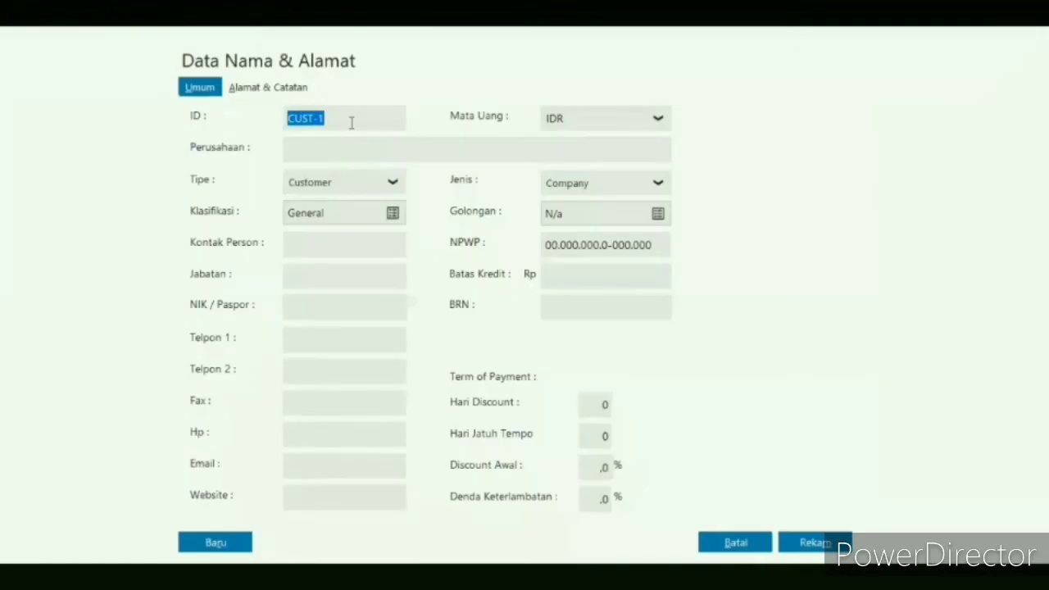
# - Create the third customer record with its own ID and name, saving it without NPWP/NIK details
pyautogui.click(352, 123)
pyautogui.press('BackSpace')
pyautogui.press('BackSpace')
pyautogui.press('BackSpace')
pyautogui.press('BackSpace')
pyautogui.press('BackSpace')
pyautogui.write('-00')
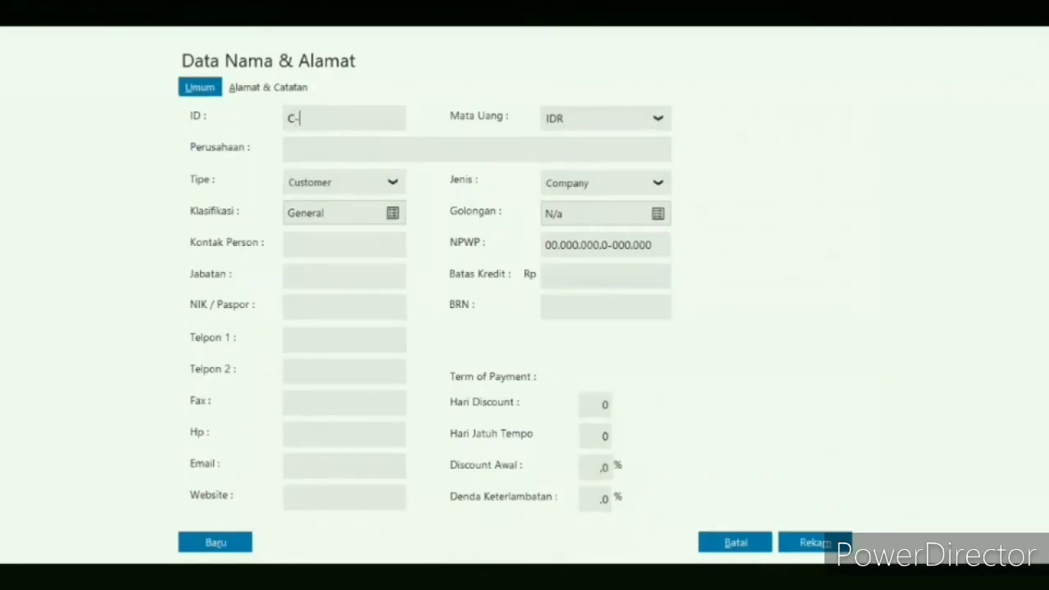
pyautogui.write('3')
pyautogui.click(331, 143)
pyautogui.write('Bapak Deh')
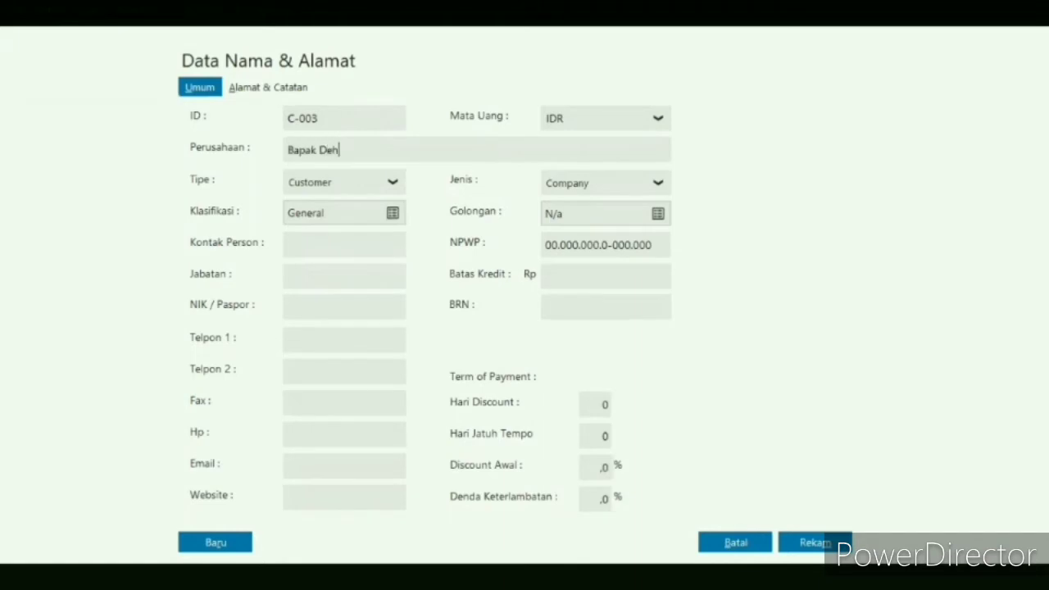
pyautogui.write('aan')
pyautogui.click(817, 542)
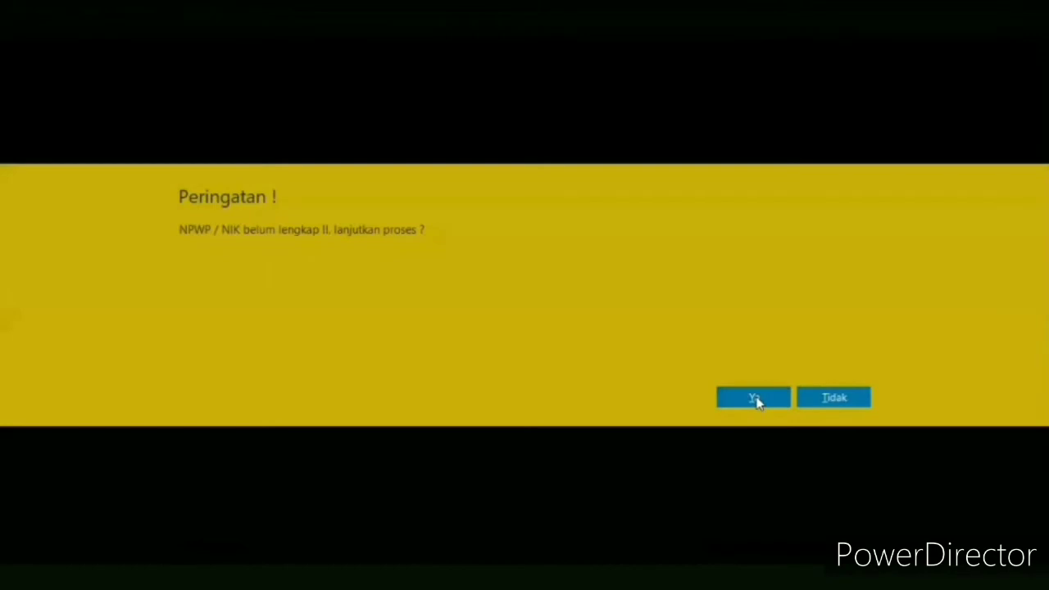
pyautogui.click(755, 398)
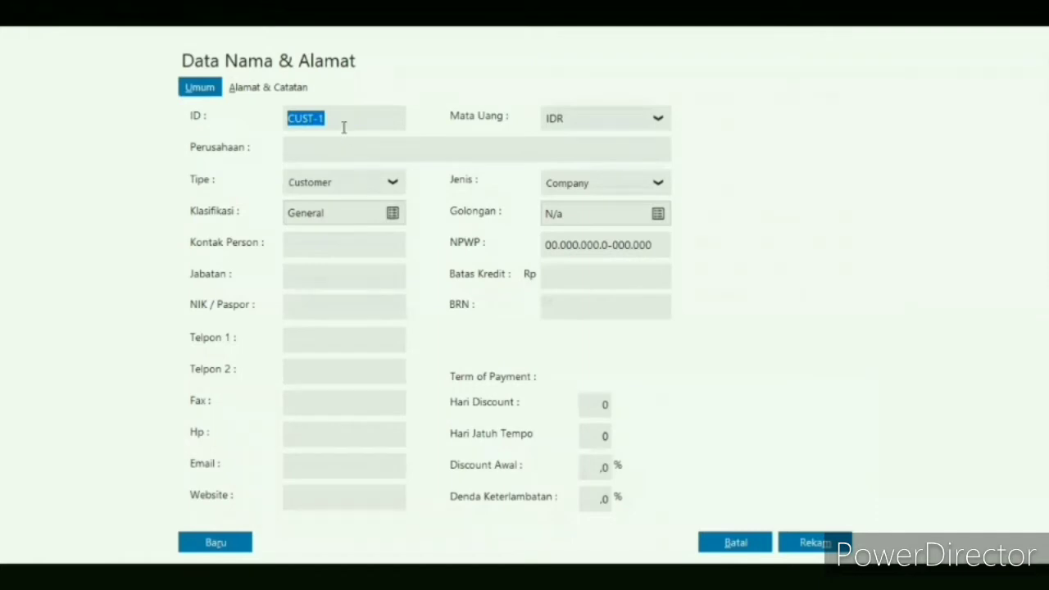
# - Create the fourth customer record with its ID and name, and save it without NPWP/NIK details
pyautogui.click(343, 127)
pyautogui.press('BackSpace')
pyautogui.press('BackSpace')
pyautogui.press('BackSpace')
pyautogui.press('BackSpace')
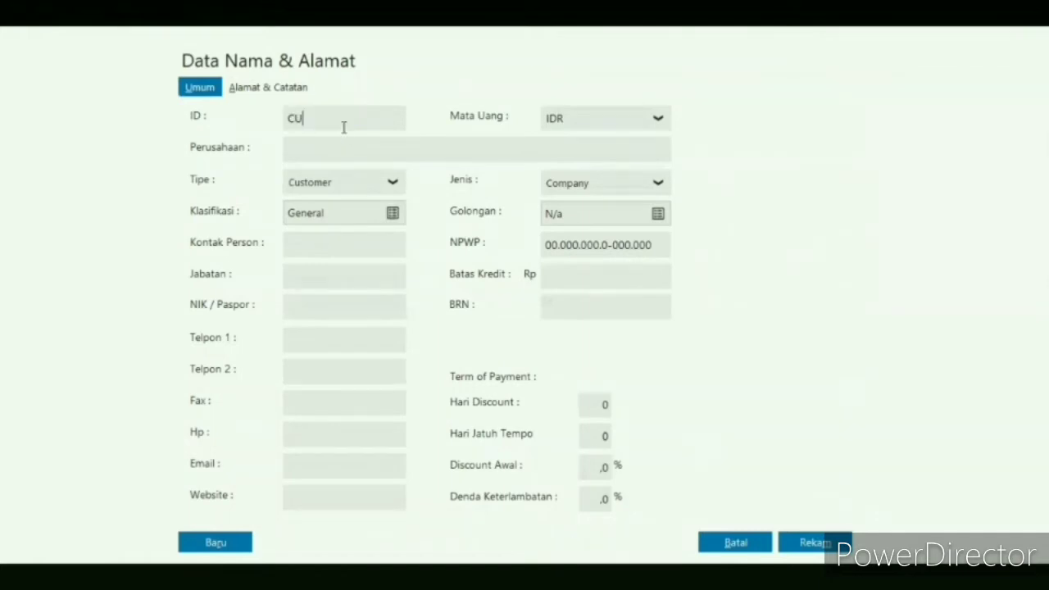
pyautogui.press('BackSpace')
pyautogui.write('-004')
pyautogui.click(362, 151)
pyautogui.write('Ibu Ayyara')
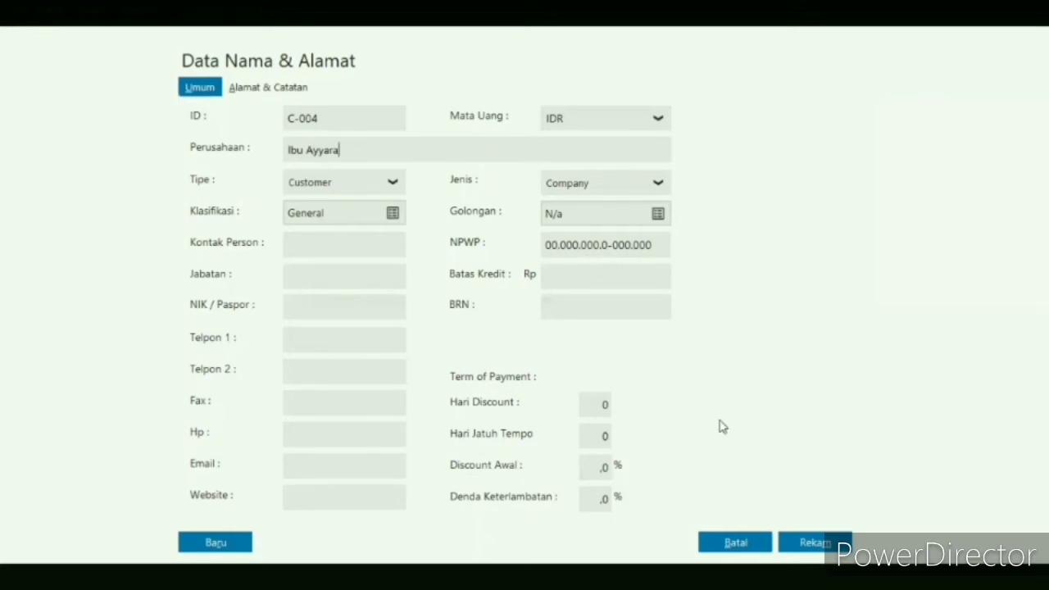
pyautogui.click(815, 547)
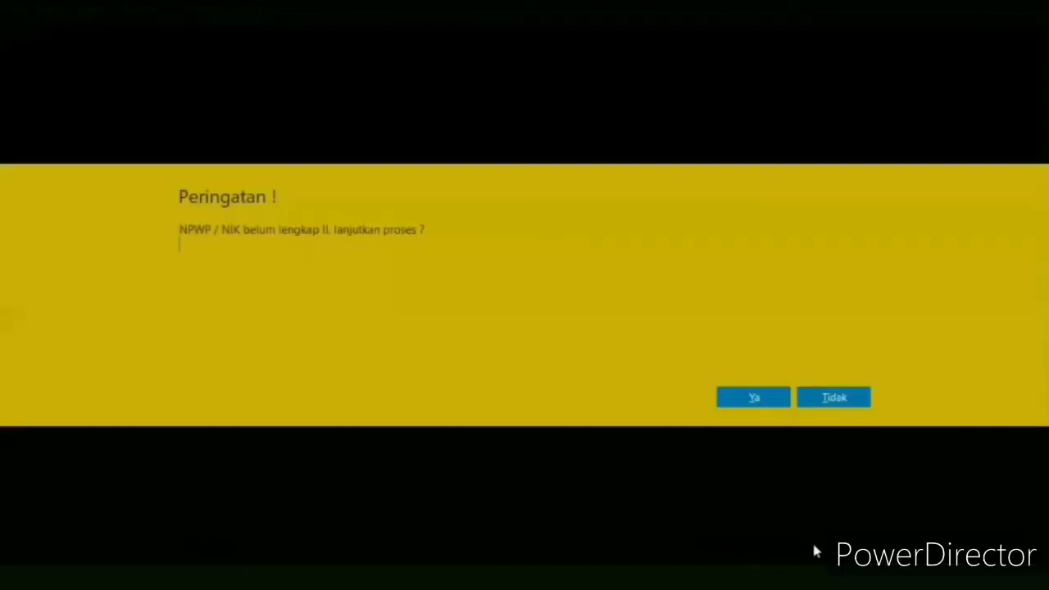
pyautogui.click(754, 398)
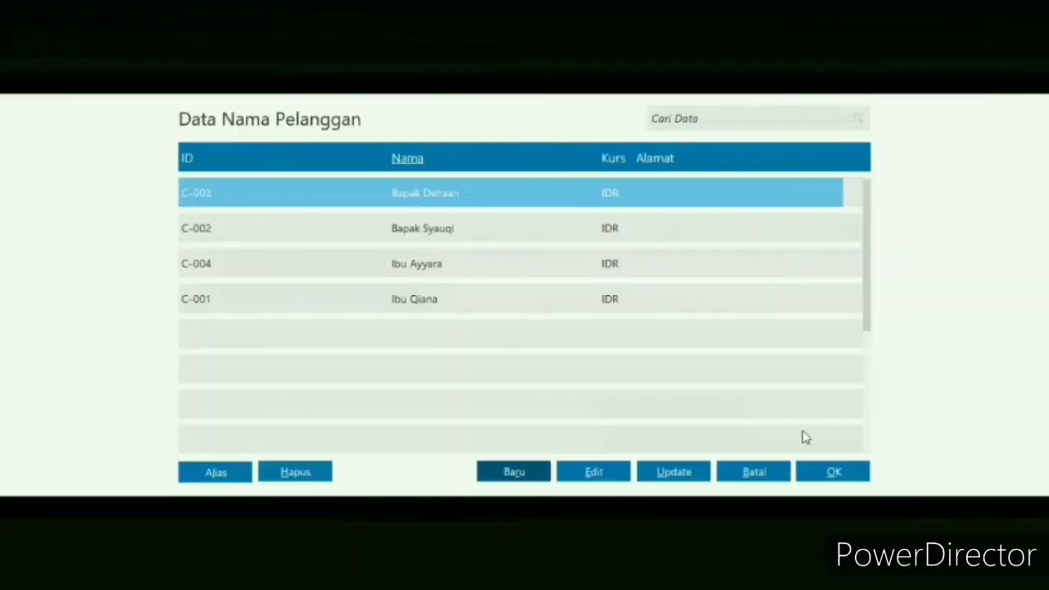
# - Choose the customer with the lowest ID for the opening receivable and date it 10 November 2017
pyautogui.click(833, 472)
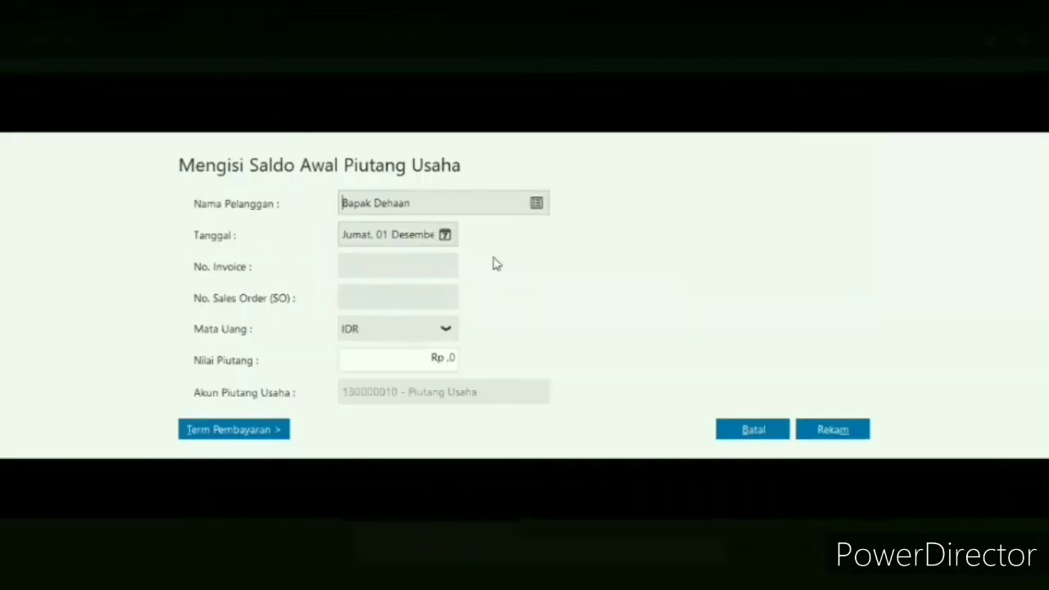
pyautogui.click(536, 204)
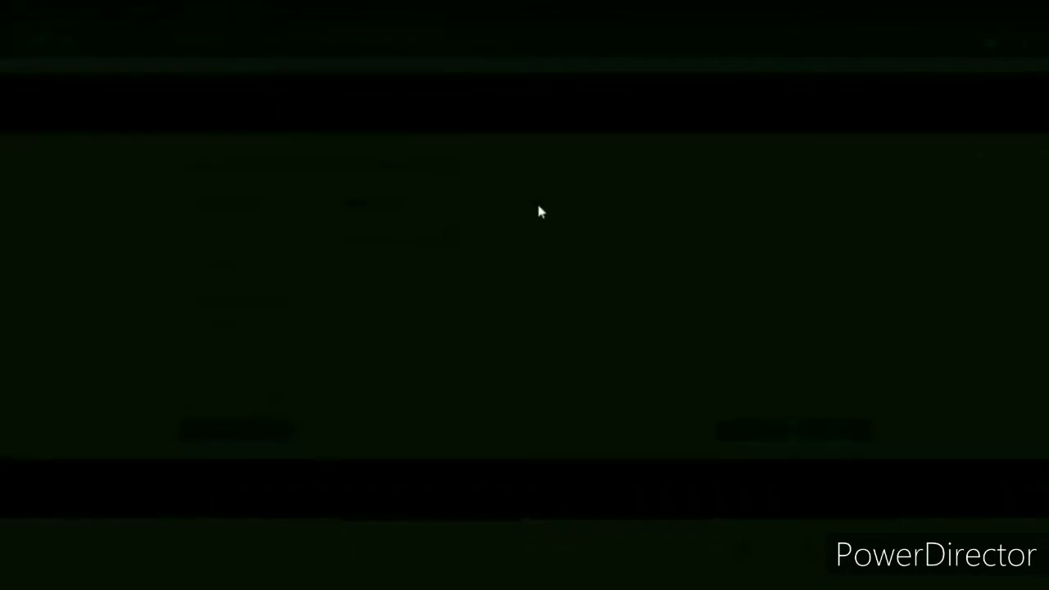
pyautogui.click(386, 302)
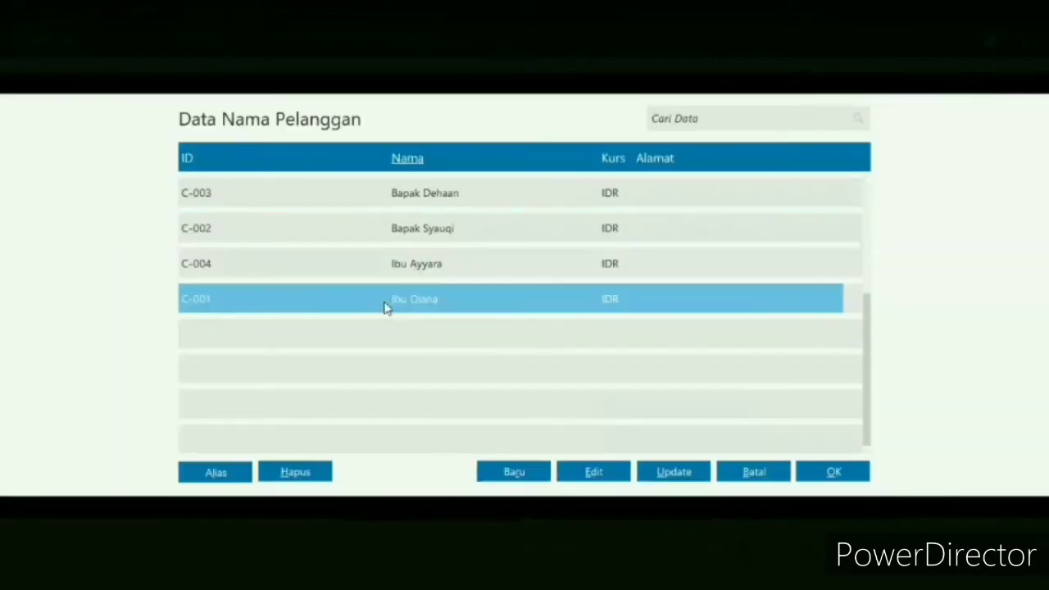
pyautogui.click(813, 476)
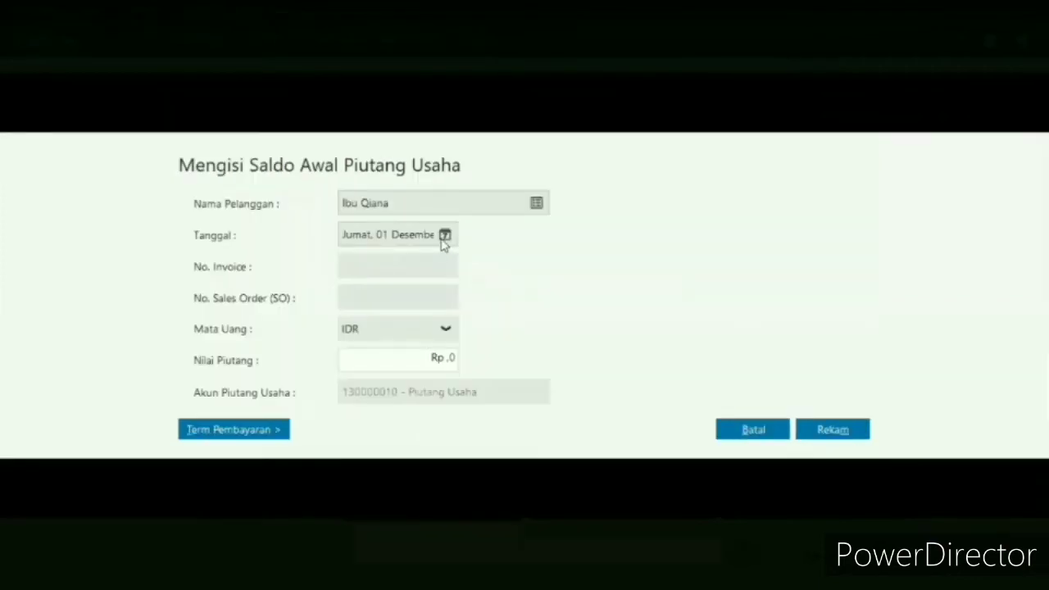
pyautogui.click(444, 236)
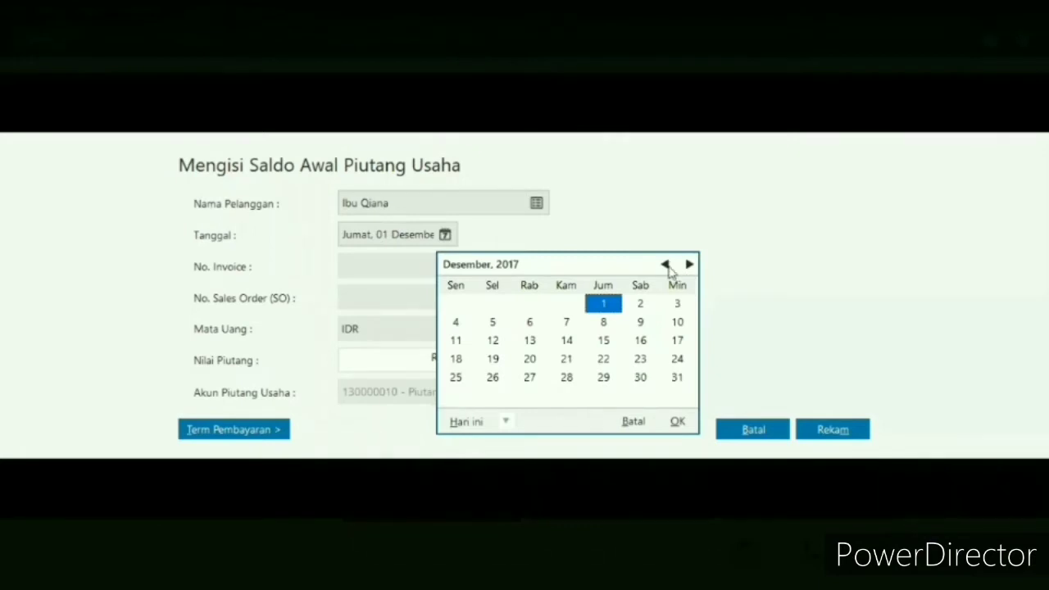
pyautogui.click(665, 264)
pyautogui.click(664, 264)
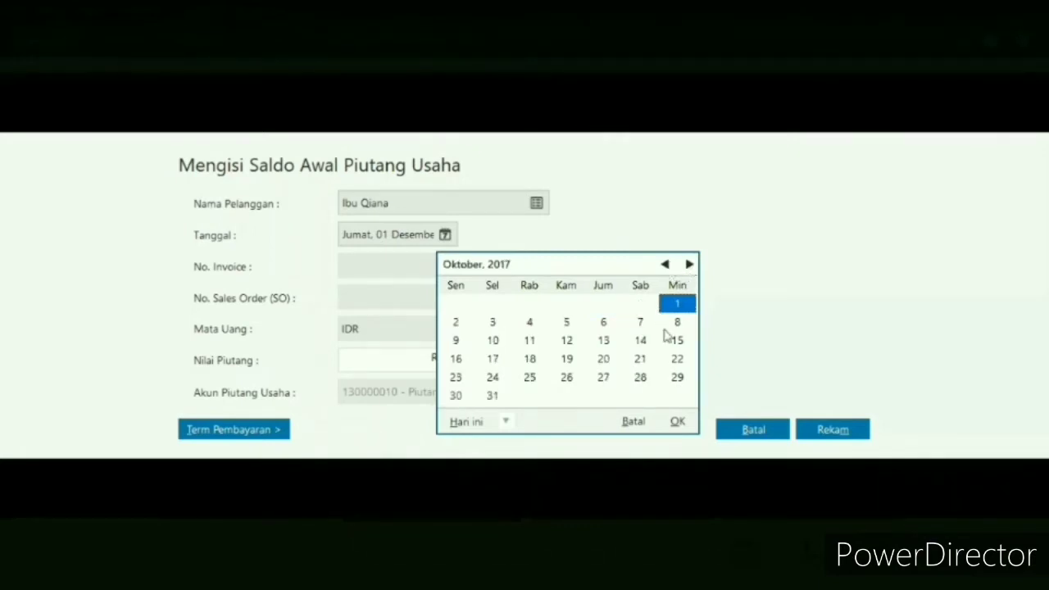
pyautogui.click(689, 264)
pyautogui.click(606, 321)
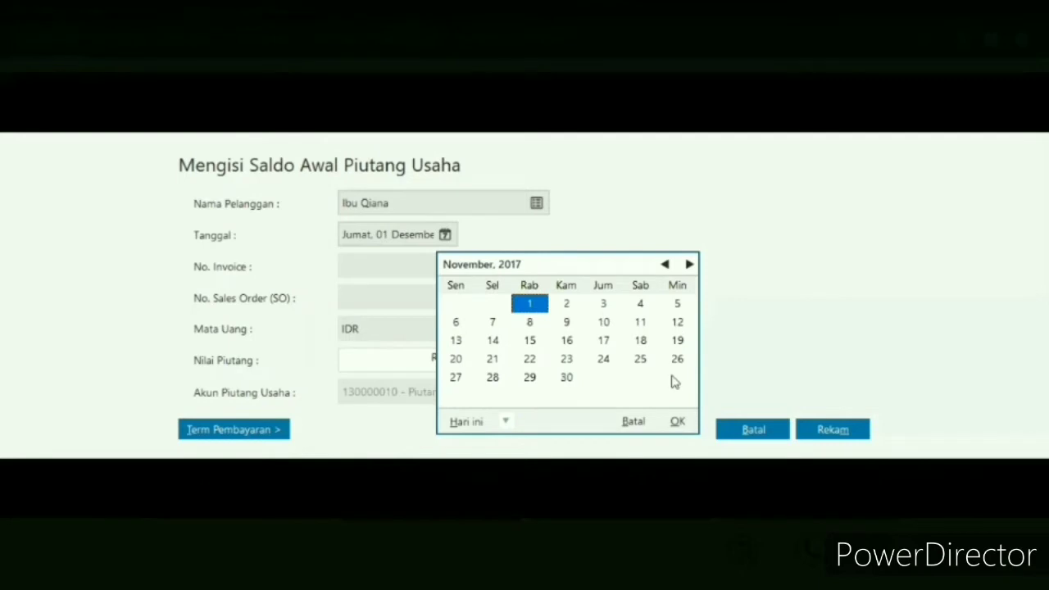
pyautogui.click(679, 421)
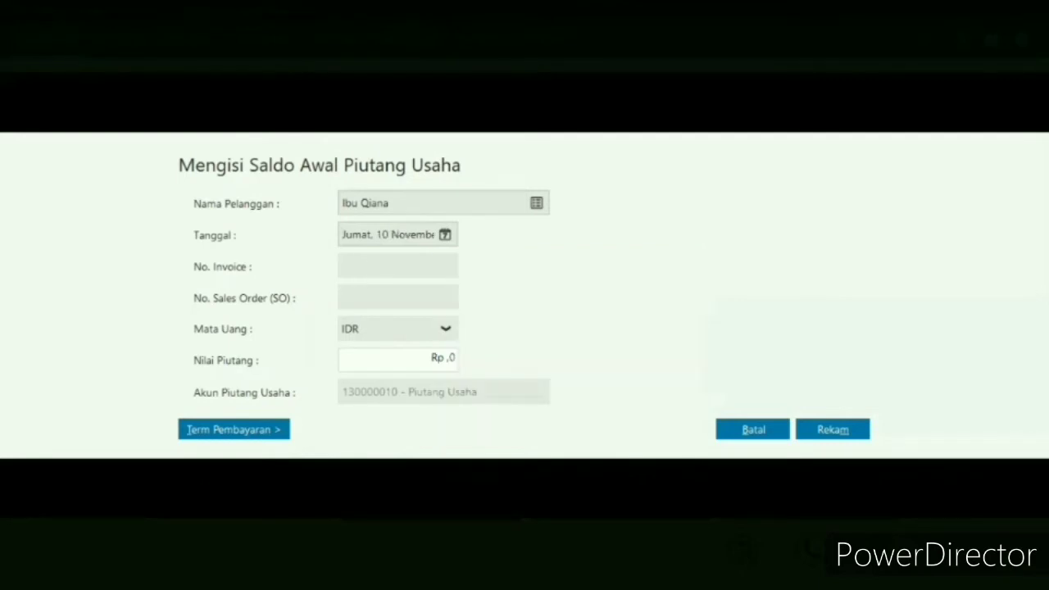
# - Enter invoice number INV-01 with a receivable value of Rp 3675000 and record the entry
pyautogui.write('INV-01')
pyautogui.click(408, 364)
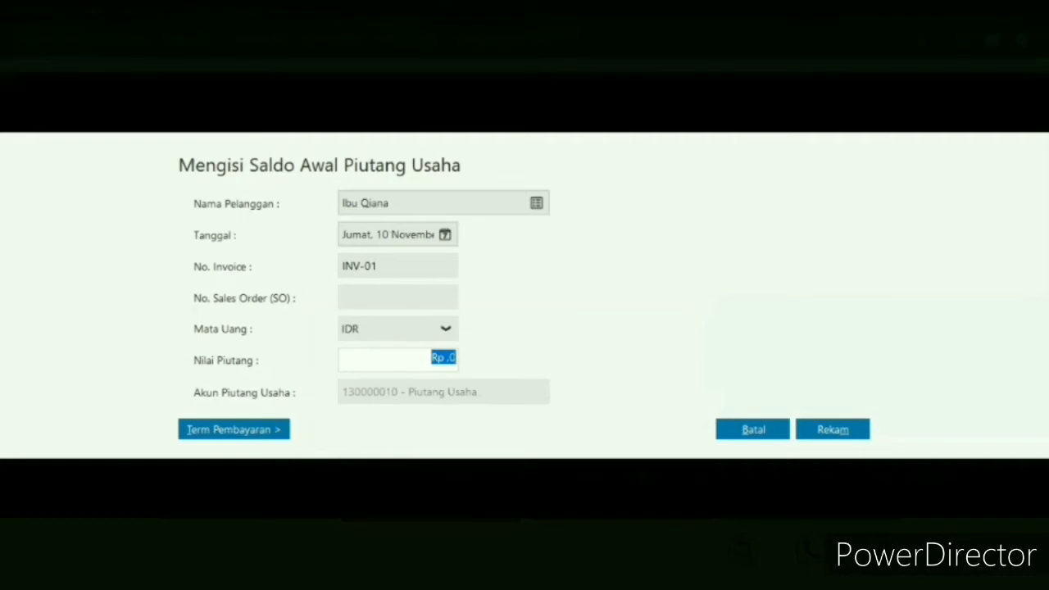
pyautogui.write('36750000')
pyautogui.press('BackSpace')
pyautogui.click(822, 435)
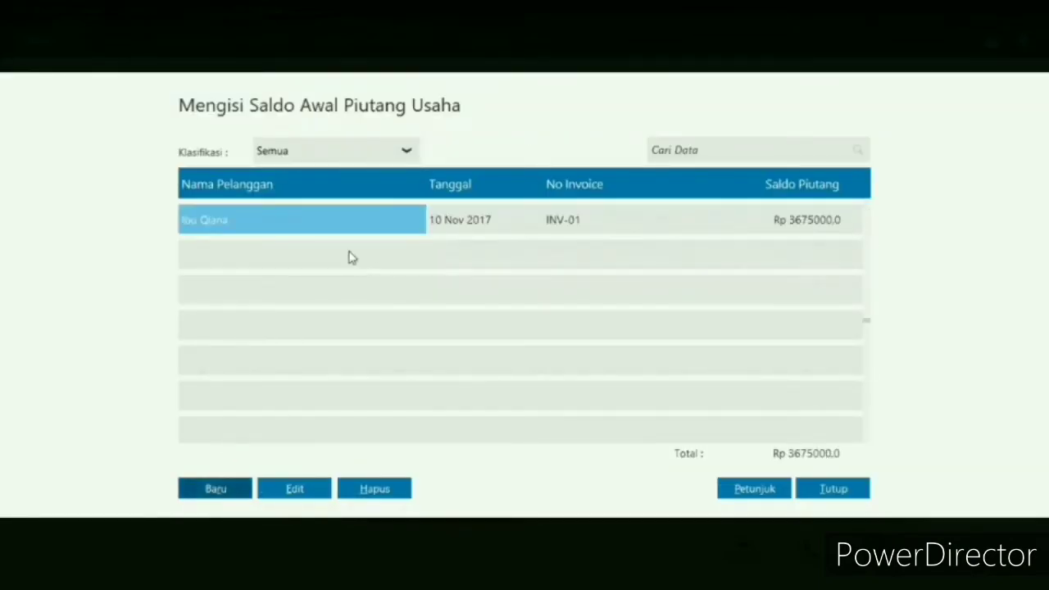
# - Start a new opening receivable for the customer with the second ID, dated 30 November 2017
pyautogui.click(231, 496)
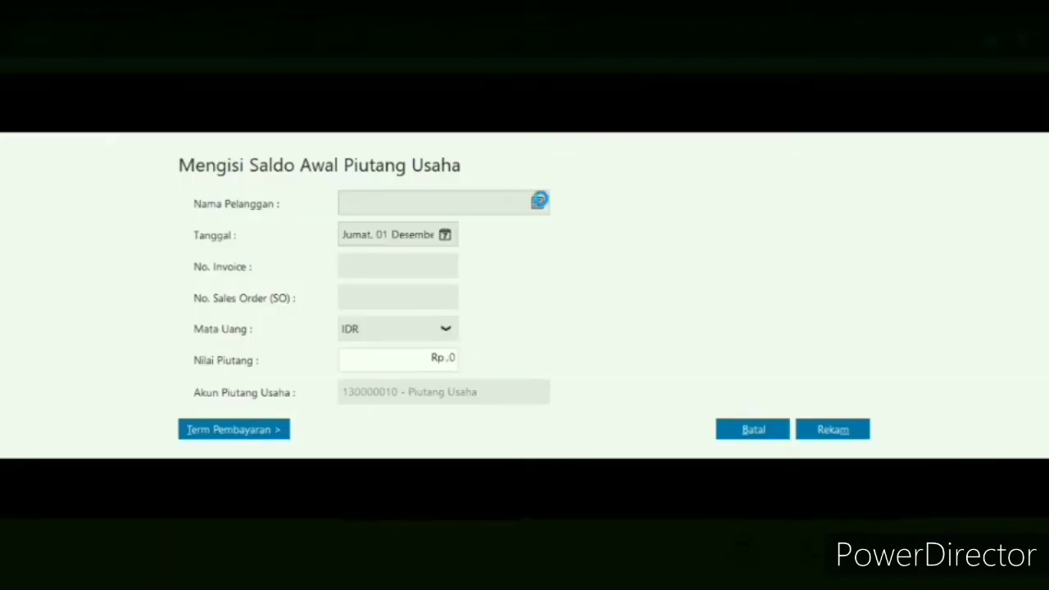
pyautogui.click(538, 203)
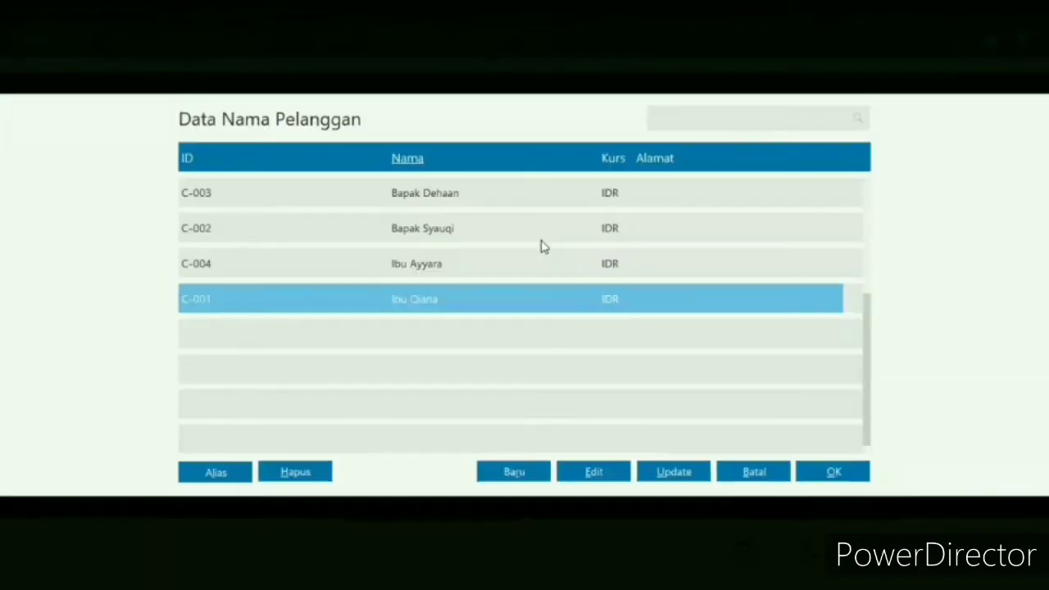
pyautogui.click(491, 232)
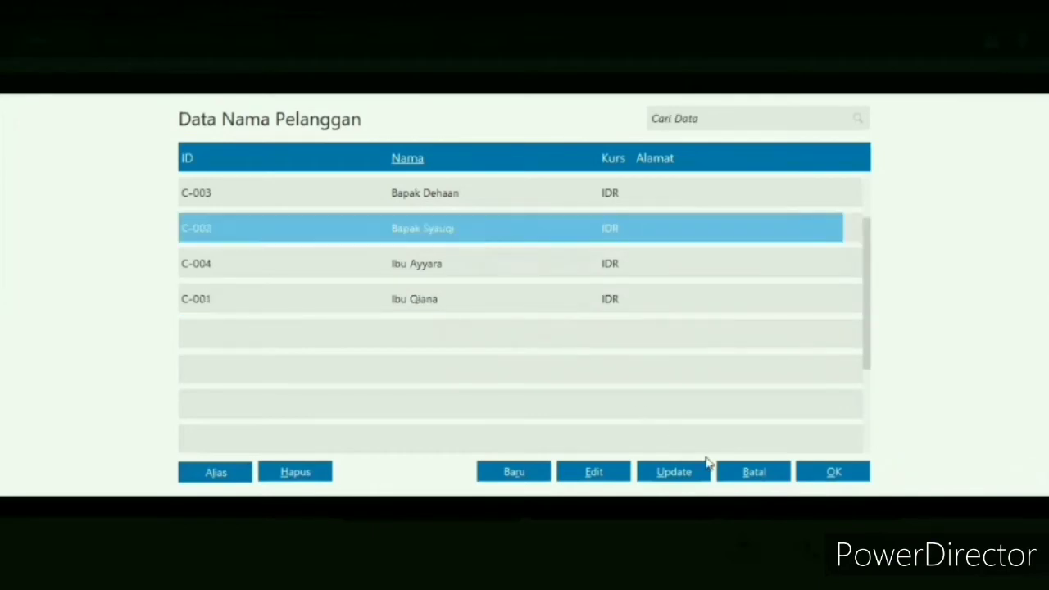
pyautogui.click(830, 473)
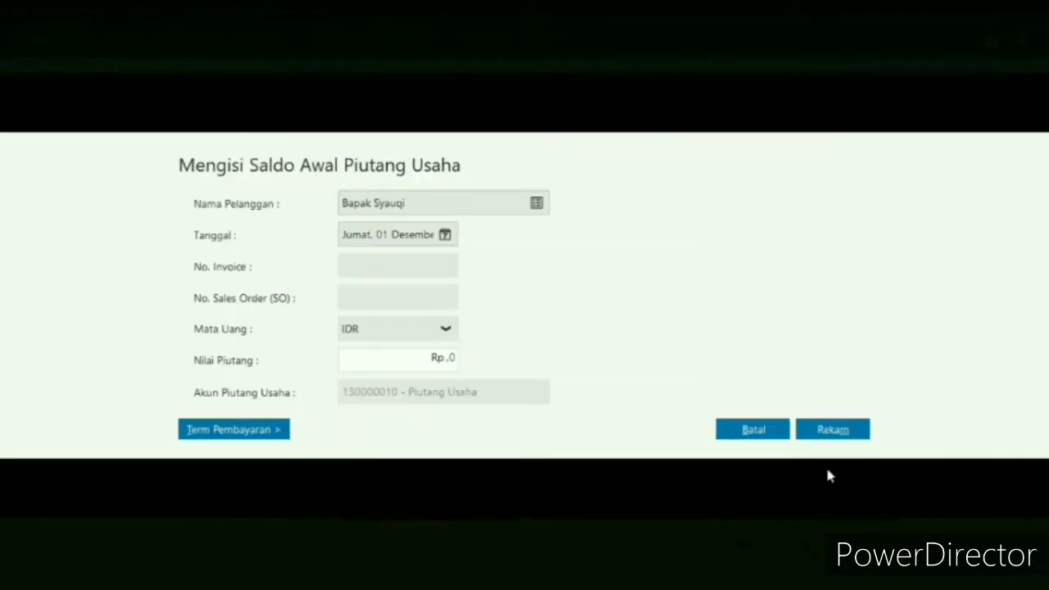
pyautogui.click(448, 235)
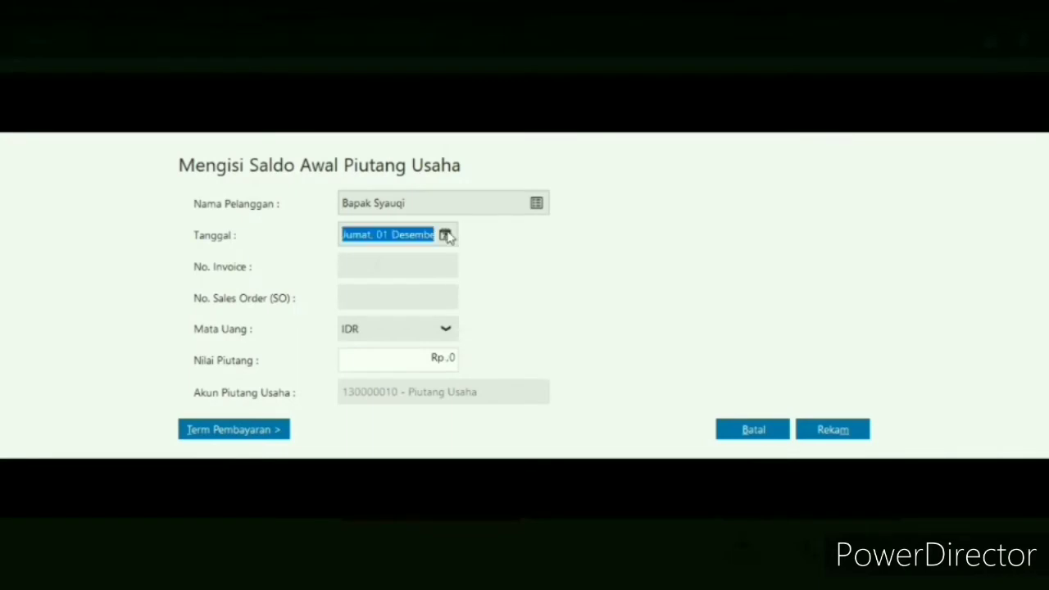
pyautogui.click(665, 264)
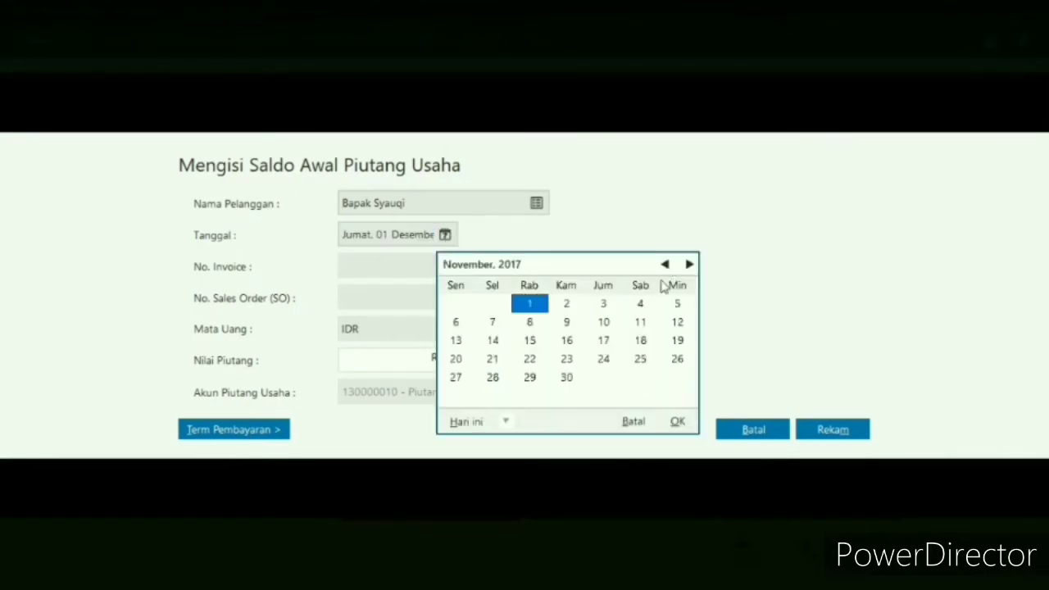
pyautogui.click(571, 381)
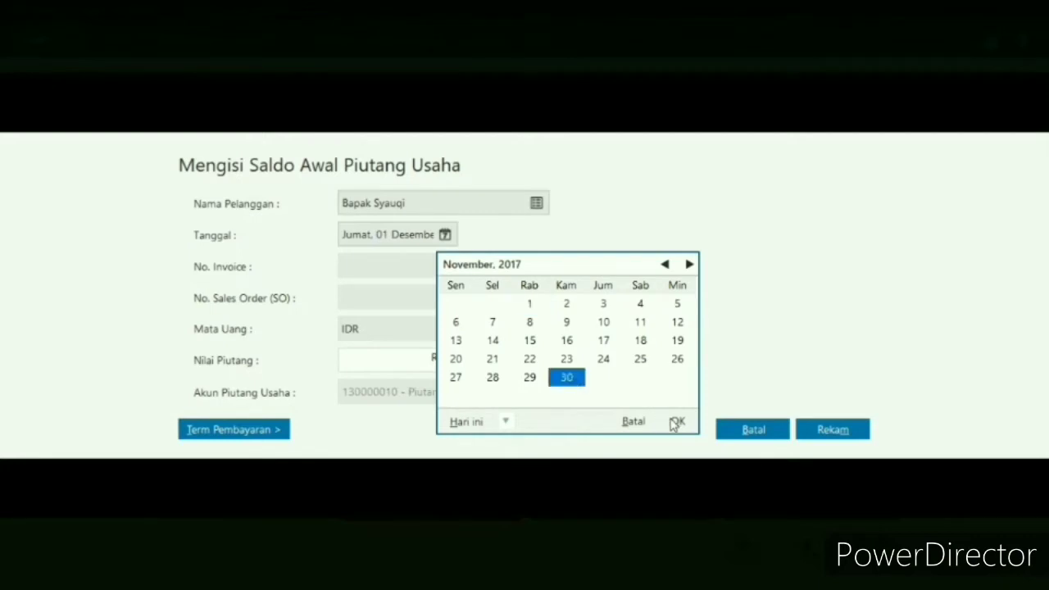
pyautogui.click(675, 422)
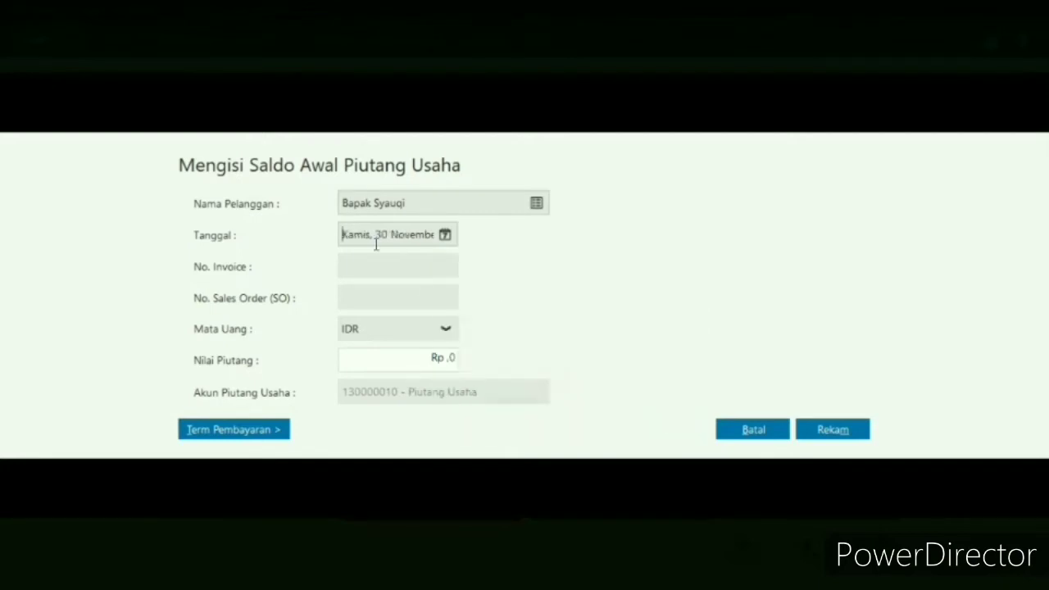
# - Enter invoice number INV-02 with a receivable value of Rp 4225000 and record the entry
pyautogui.click(388, 267)
pyautogui.write('inv')
pyautogui.press('BackSpace')
pyautogui.press('BackSpace')
pyautogui.press('BackSpace')
pyautogui.write('INV-02')
pyautogui.click(429, 361)
pyautogui.write('4225000')
pyautogui.click(855, 431)
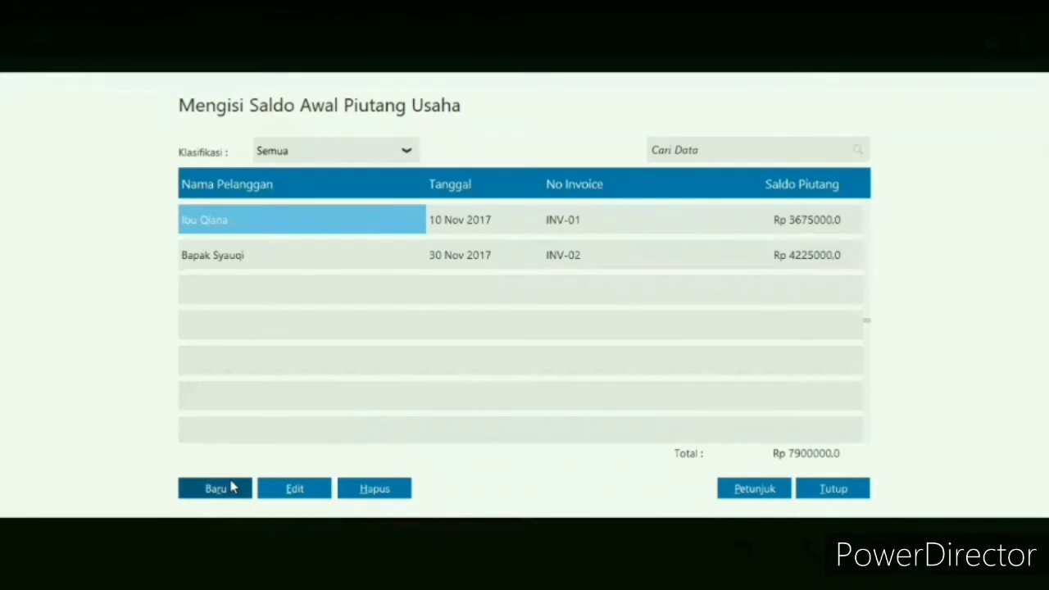
# - Start a new opening receivable for the customer with the third ID, dated 11 December 2017
pyautogui.click(231, 484)
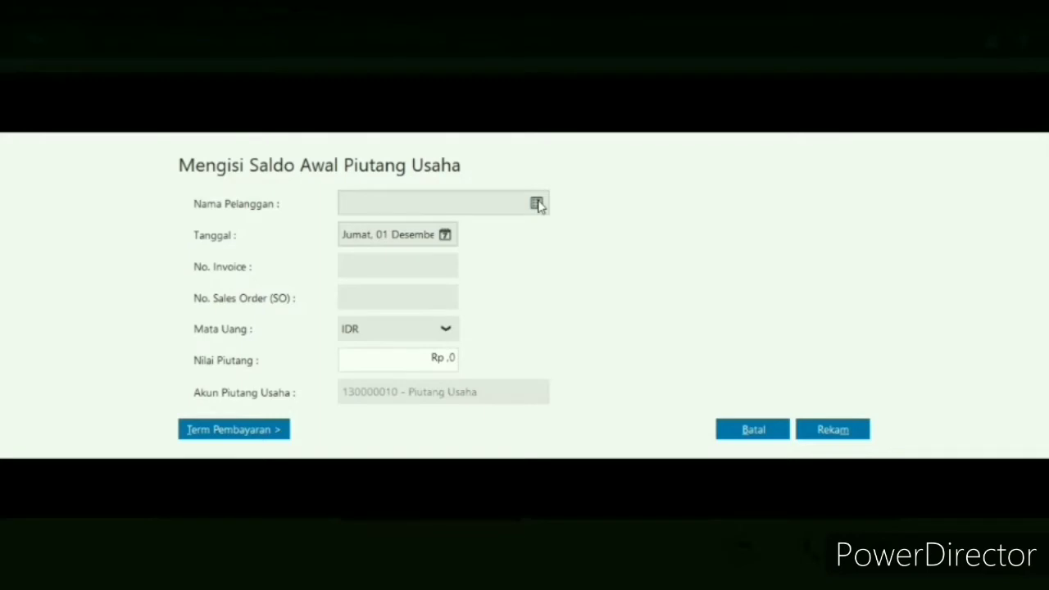
pyautogui.click(538, 204)
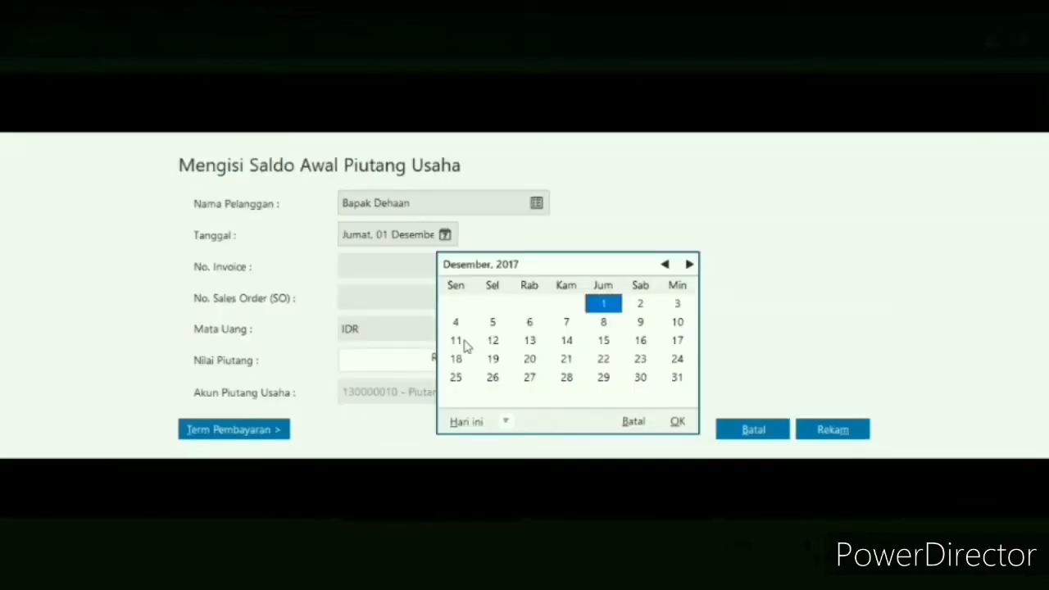
pyautogui.click(455, 340)
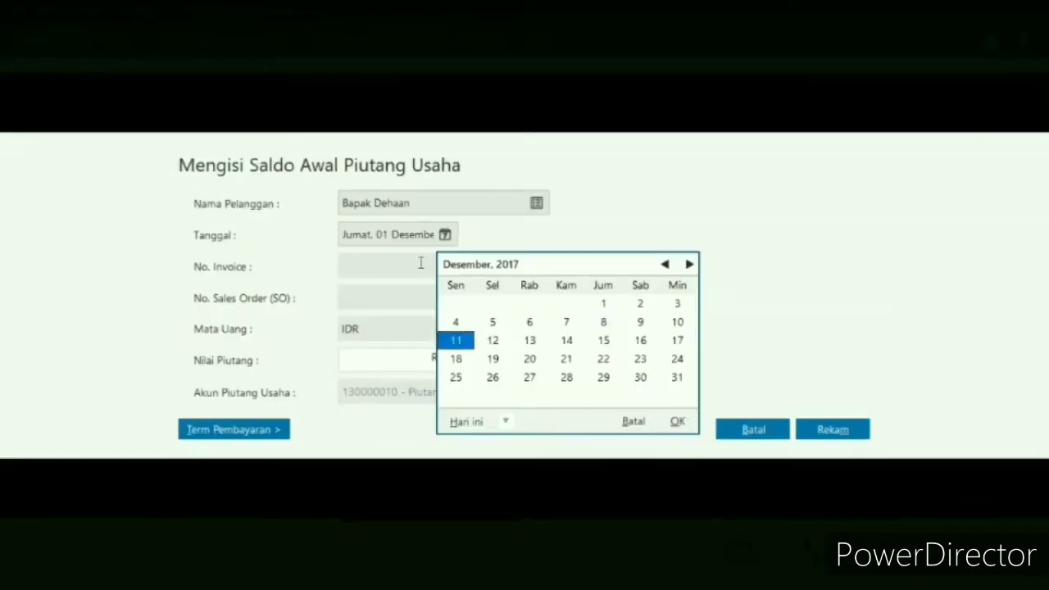
pyautogui.click(421, 263)
pyautogui.click(420, 263)
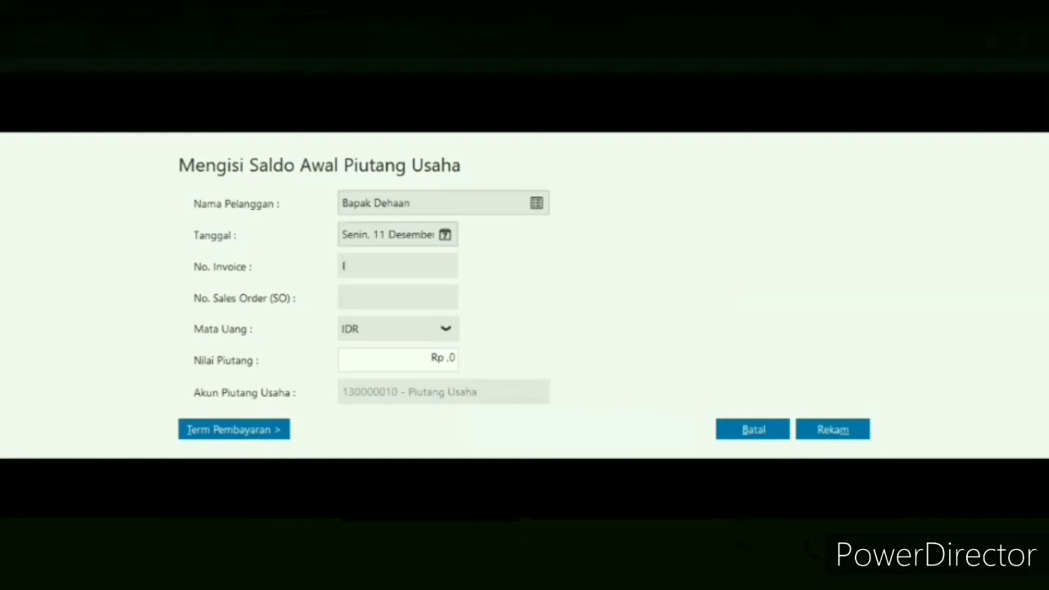
# - Enter invoice number INV-03 with a receivable value of Rp 3475000 and record the entry
pyautogui.write('INV-03')
pyautogui.click(453, 359)
pyautogui.write('3475000')
pyautogui.click(857, 431)
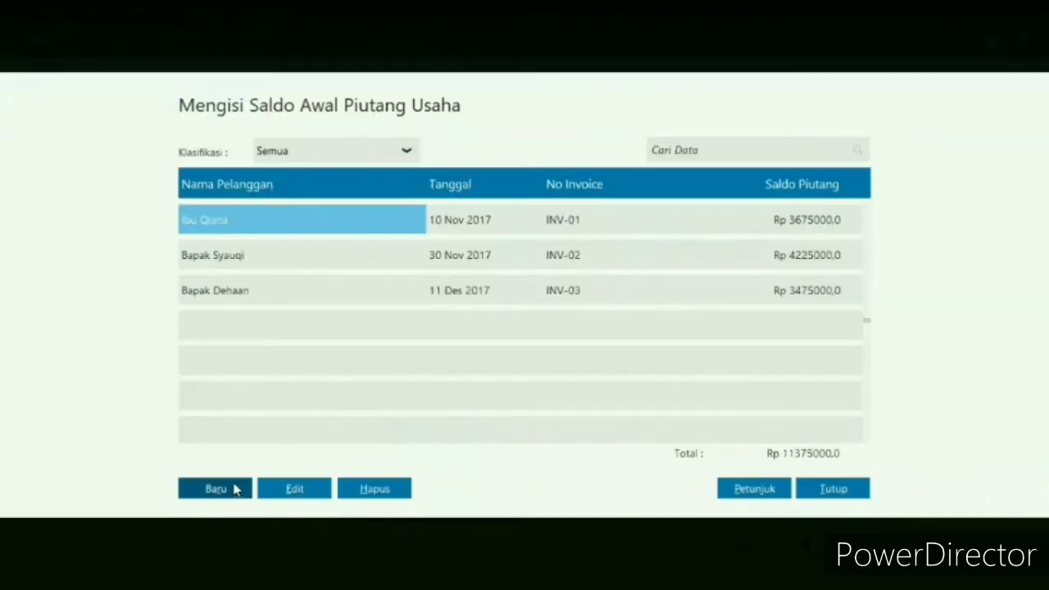
# - Start a new opening receivable for the customer with the fourth ID, dated 23 December 2017
pyautogui.click(235, 489)
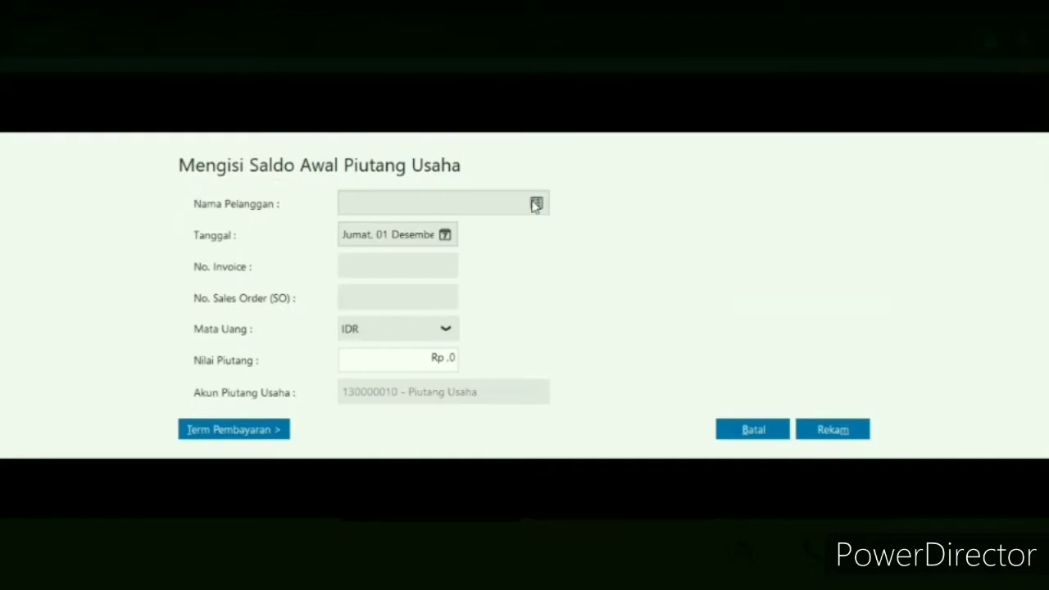
pyautogui.click(536, 204)
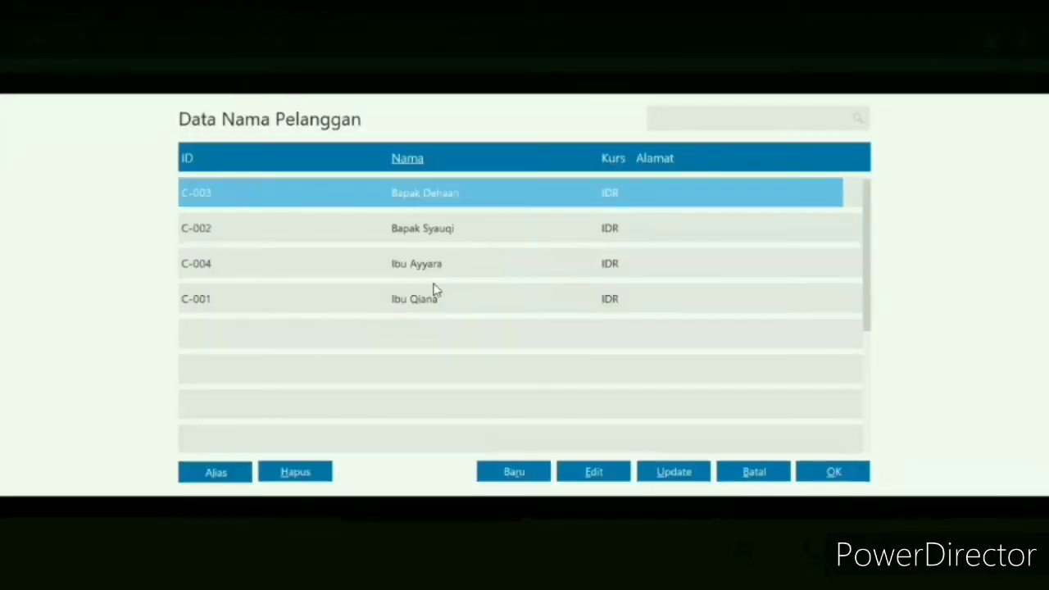
pyautogui.click(449, 273)
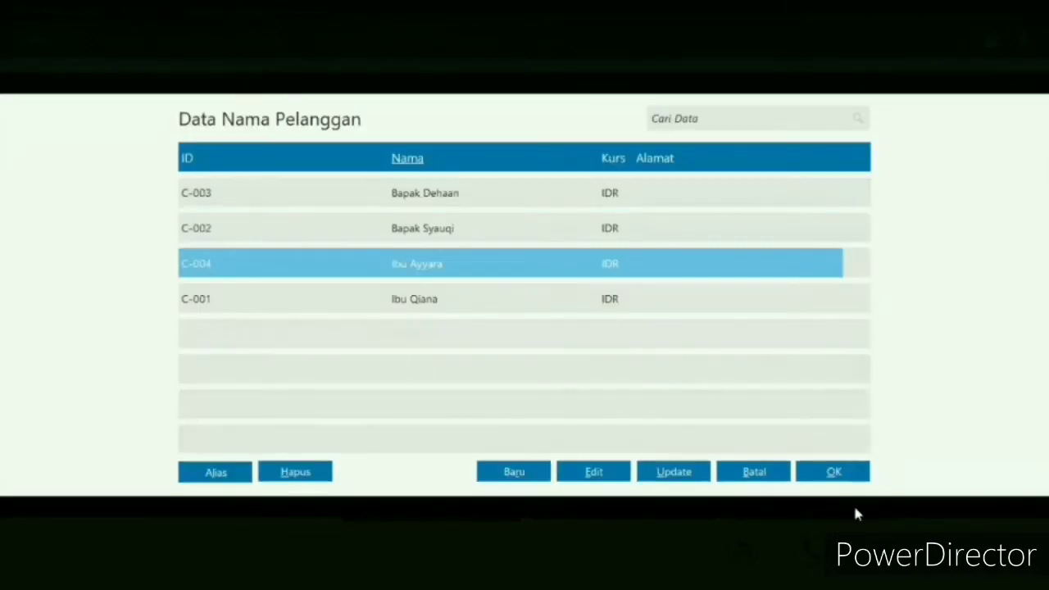
pyautogui.click(448, 236)
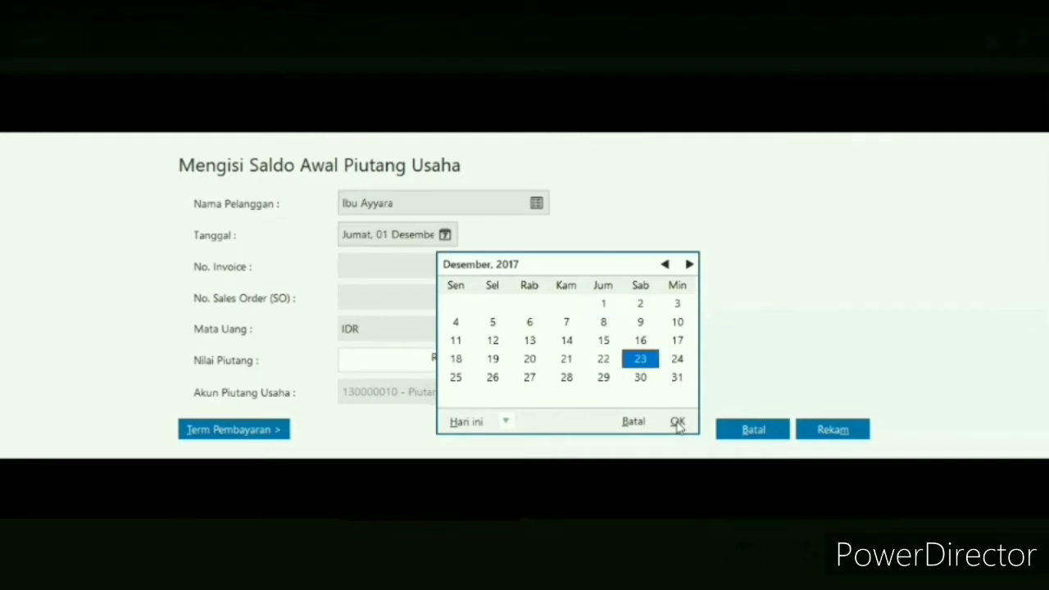
pyautogui.click(344, 267)
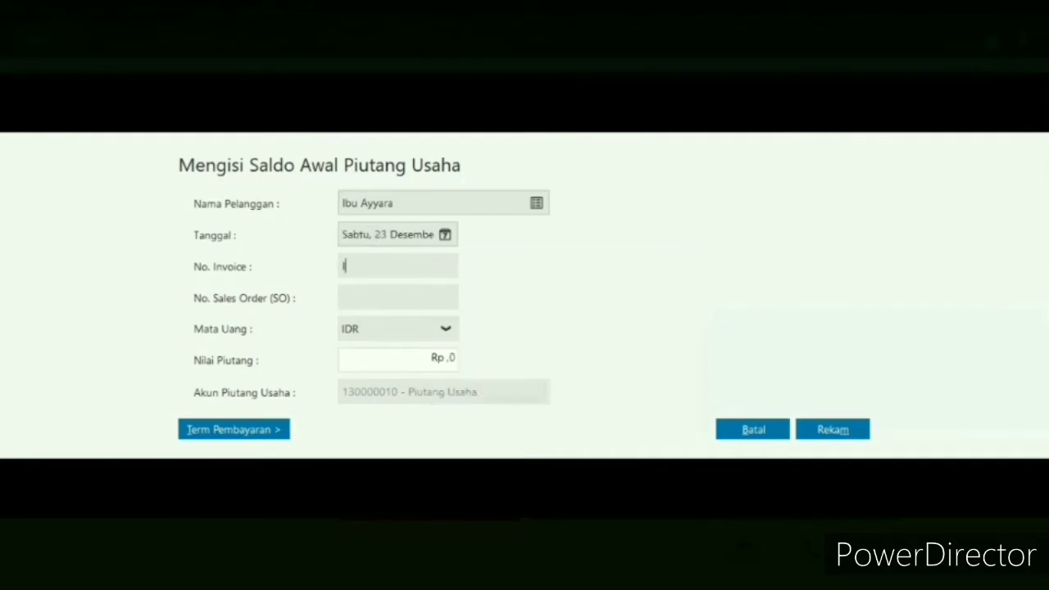
# - Enter invoice number INV-04 with a receivable value of Rp 5425000, record the entry and close the receivables list
pyautogui.write('INV-04')
pyautogui.click(446, 354)
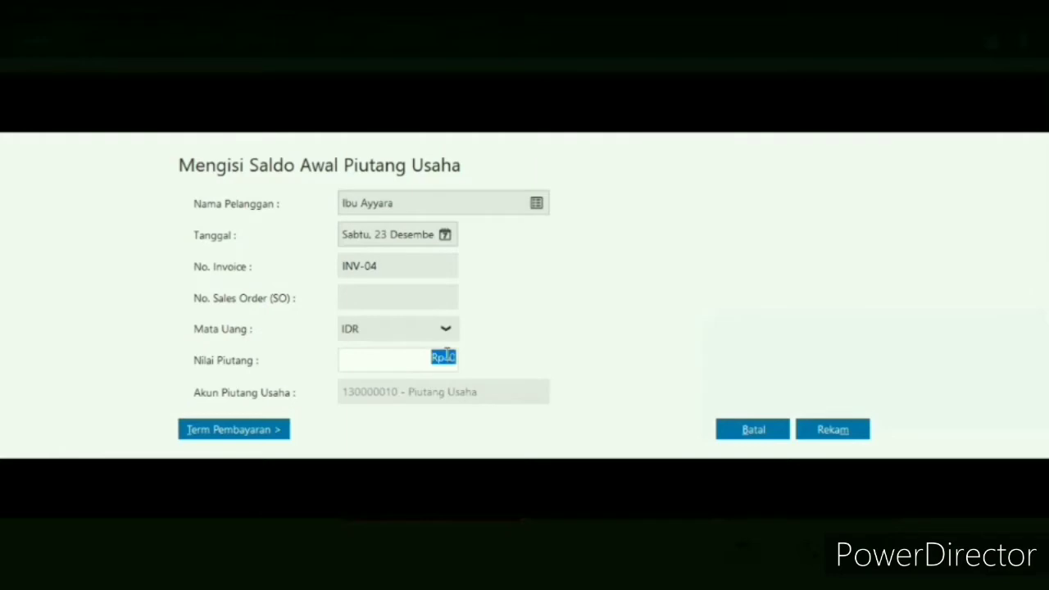
pyautogui.write('5')
pyautogui.write('43')
pyautogui.write('5')
pyautogui.write('000')
pyautogui.click(432, 357)
pyautogui.press('BackSpace')
pyautogui.write('2')
pyautogui.click(833, 428)
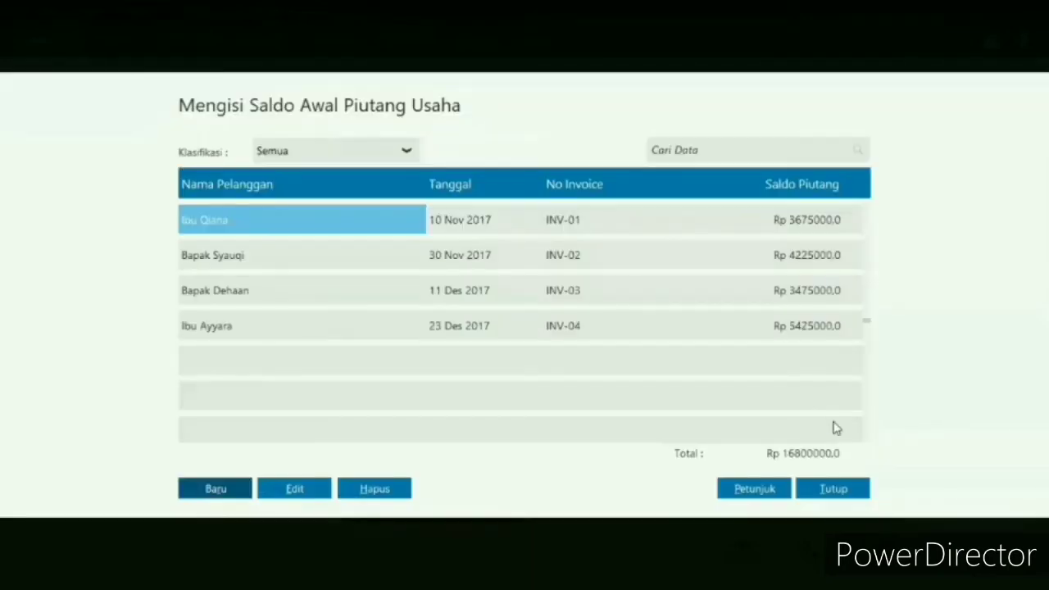
pyautogui.click(834, 489)
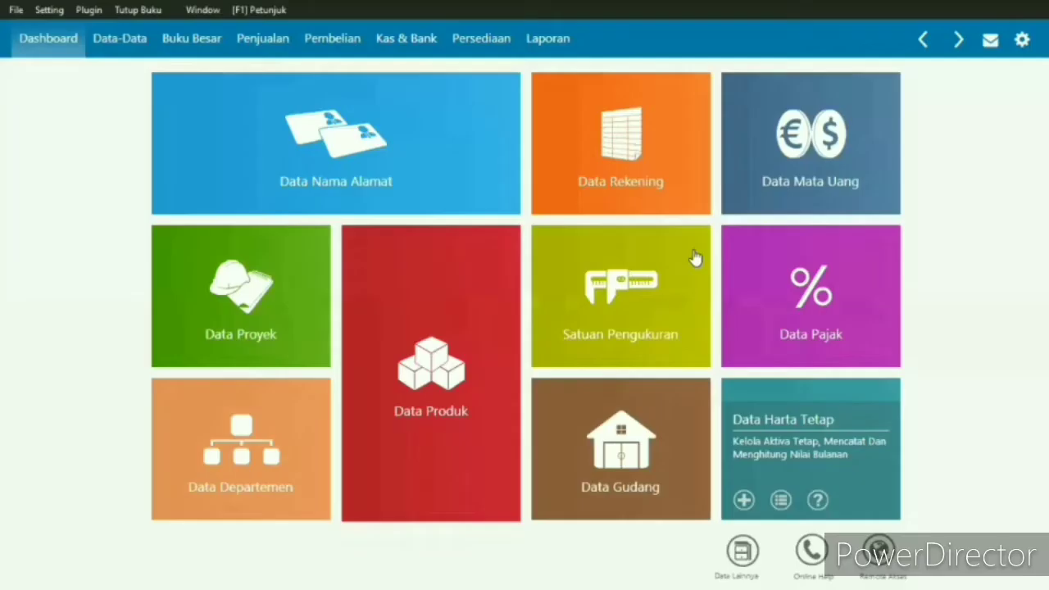
# - Reopen the opening accounts receivable list (Saldo Awal Piutang Usaha) to check the recorded customer entries
pyautogui.click(59, 10)
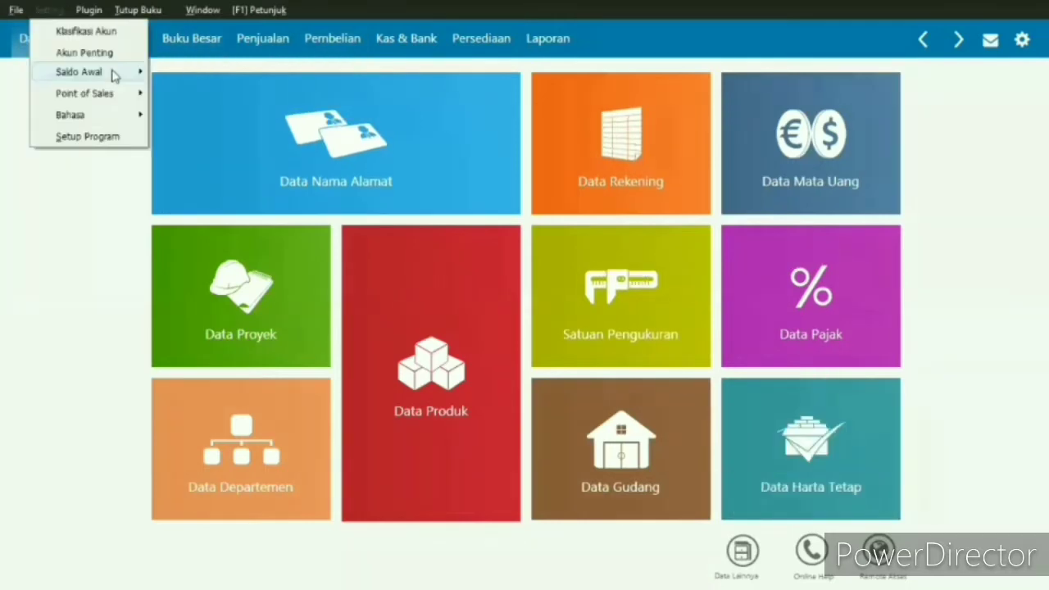
pyautogui.moveTo(123, 72)
pyautogui.click(184, 95)
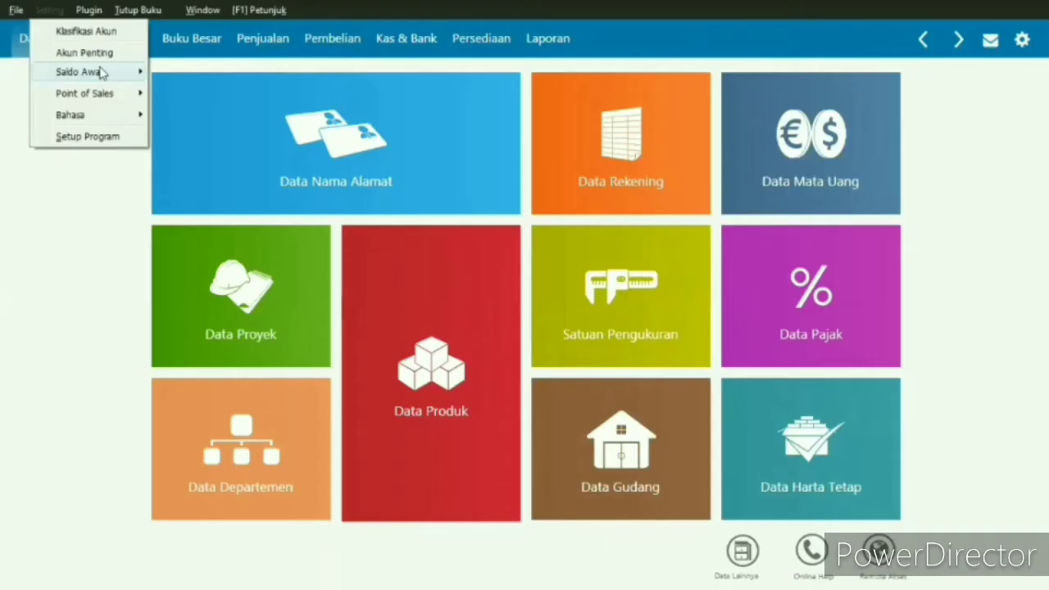
# - Open the opening accounts payable balances (Saldo Awal Hutang Usaha) and start a new entry with its supplier lookup
pyautogui.moveTo(101, 73)
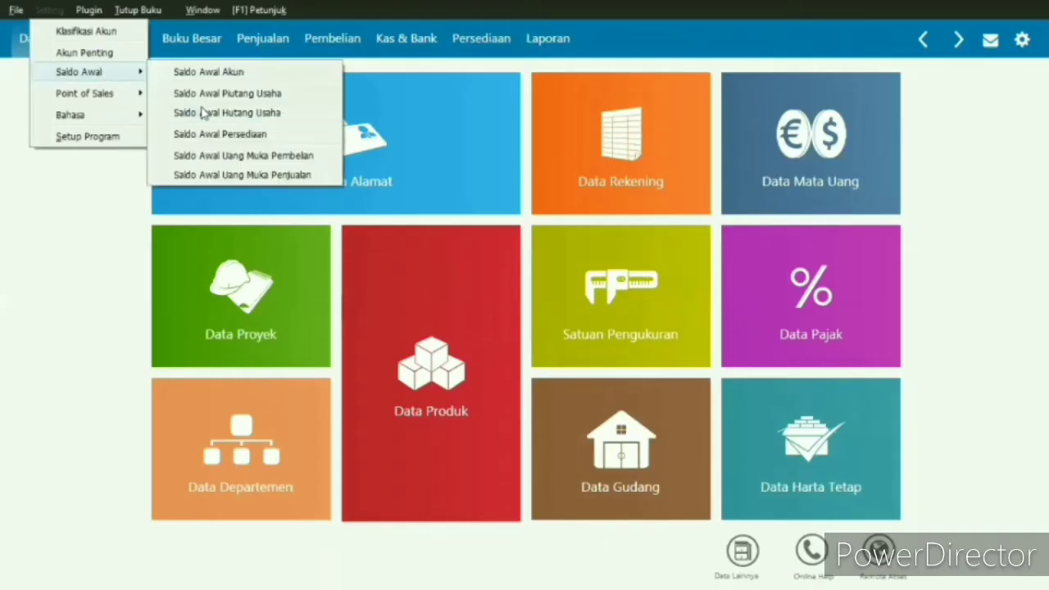
pyautogui.click(202, 112)
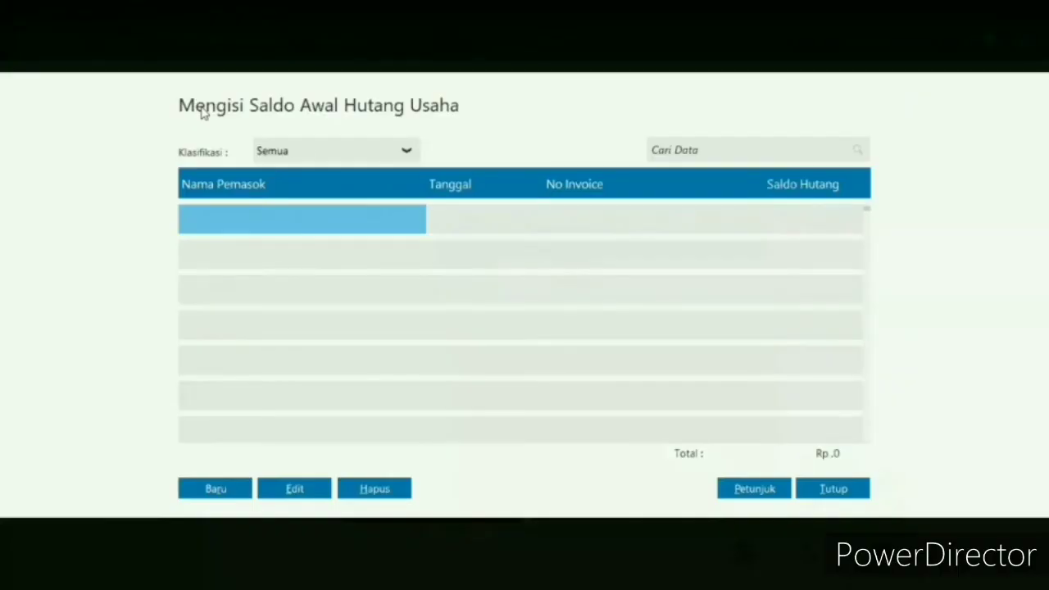
pyautogui.click(222, 491)
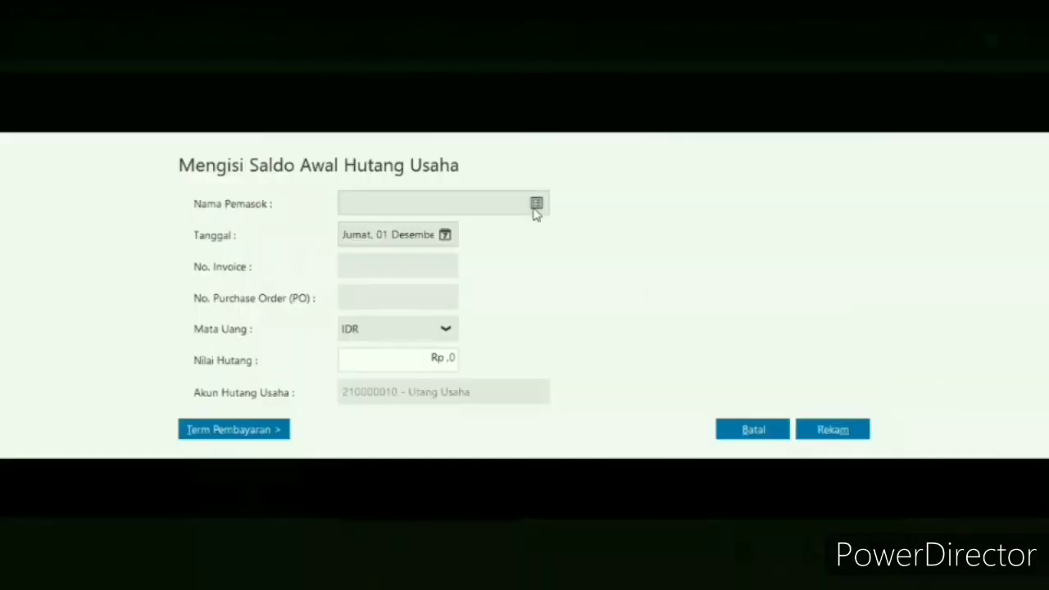
pyautogui.click(534, 207)
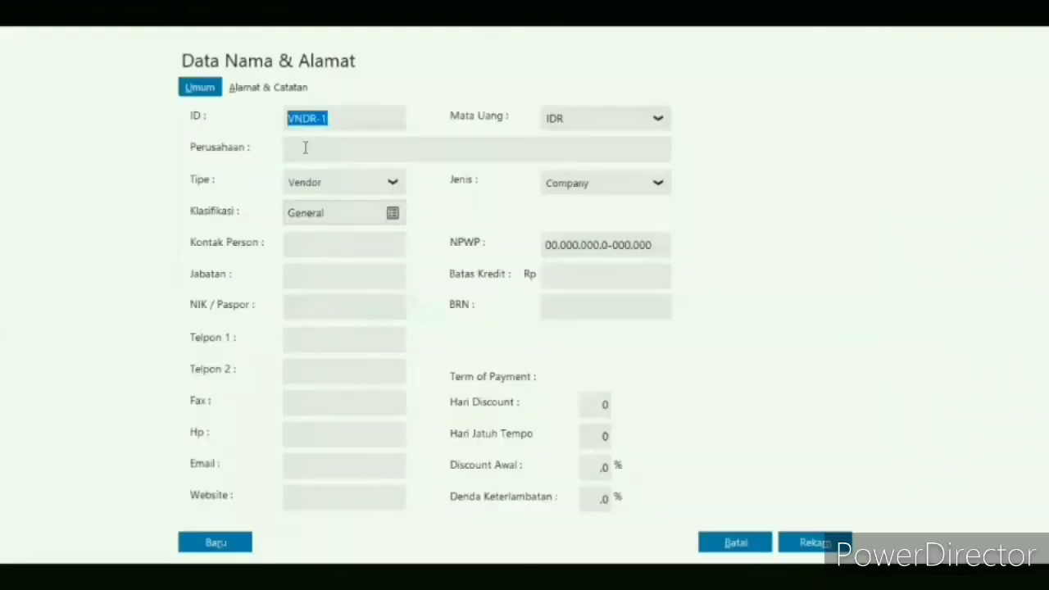
# - Create the vendor CV Bahagia with ID V-001 and record it
pyautogui.click(347, 112)
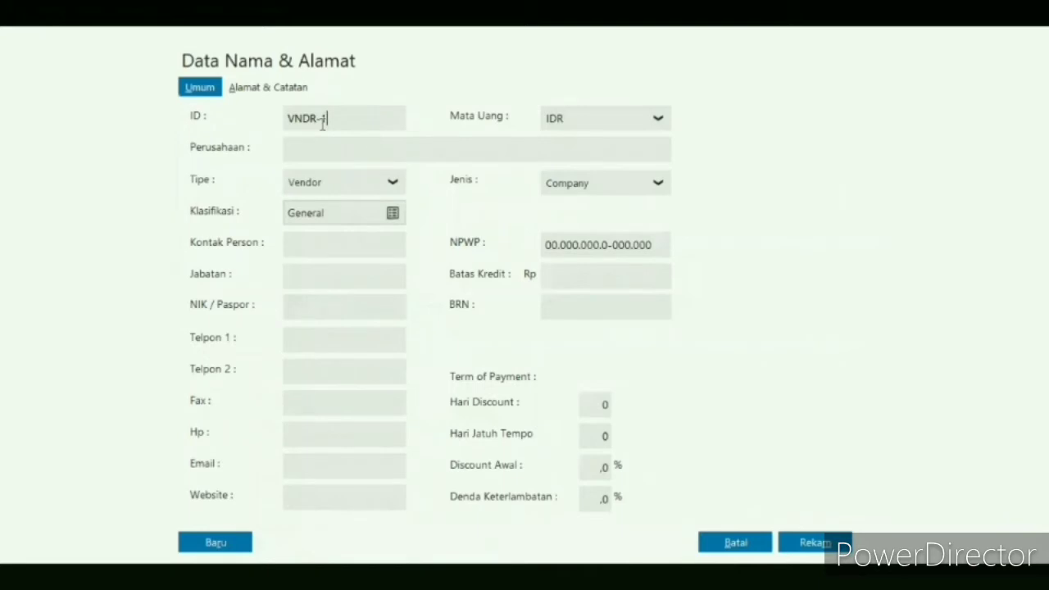
pyautogui.press('BackSpace')
pyautogui.press('BackSpace')
pyautogui.press('BackSpace')
pyautogui.press('BackSpace')
pyautogui.press('BackSpace')
pyautogui.write('-001')
pyautogui.press('Tab')
pyautogui.write('CV Bahagia')
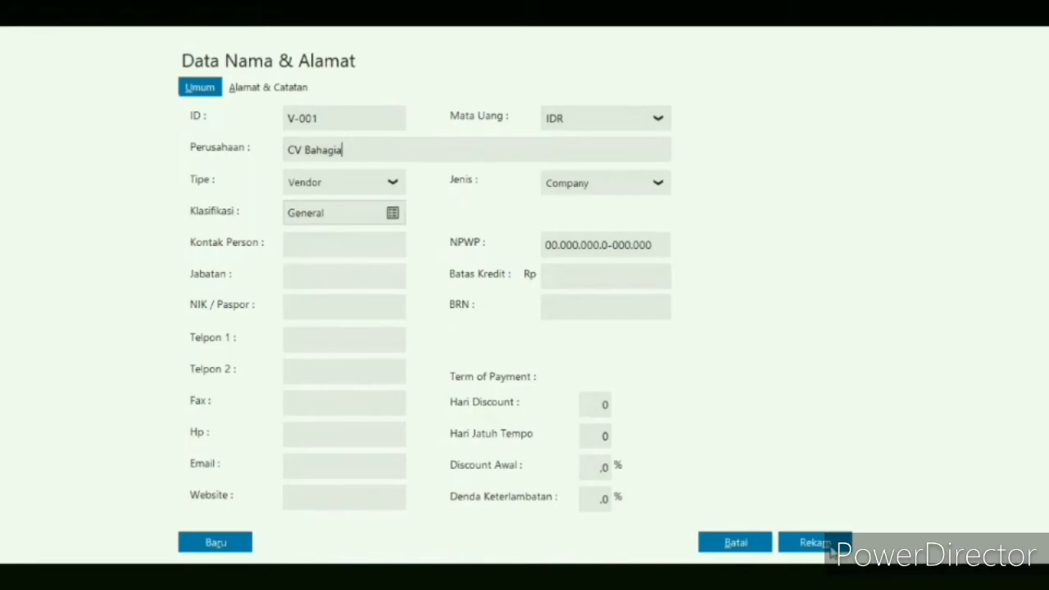
pyautogui.click(829, 547)
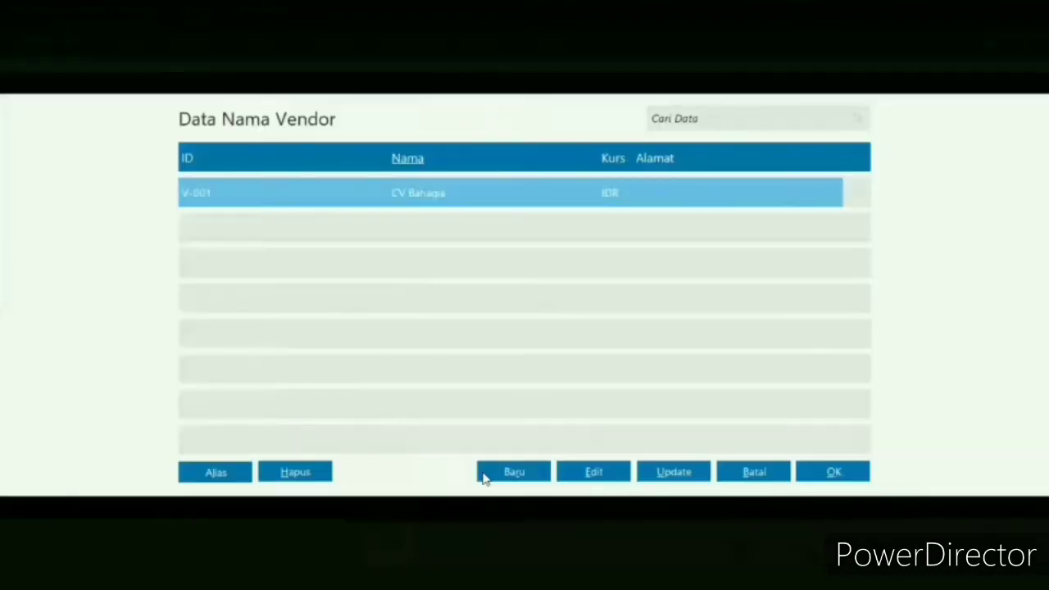
# - Add a second vendor, Fa Adil, with ID V-002, and record it despite the incomplete NPWP/NIK
pyautogui.click(484, 473)
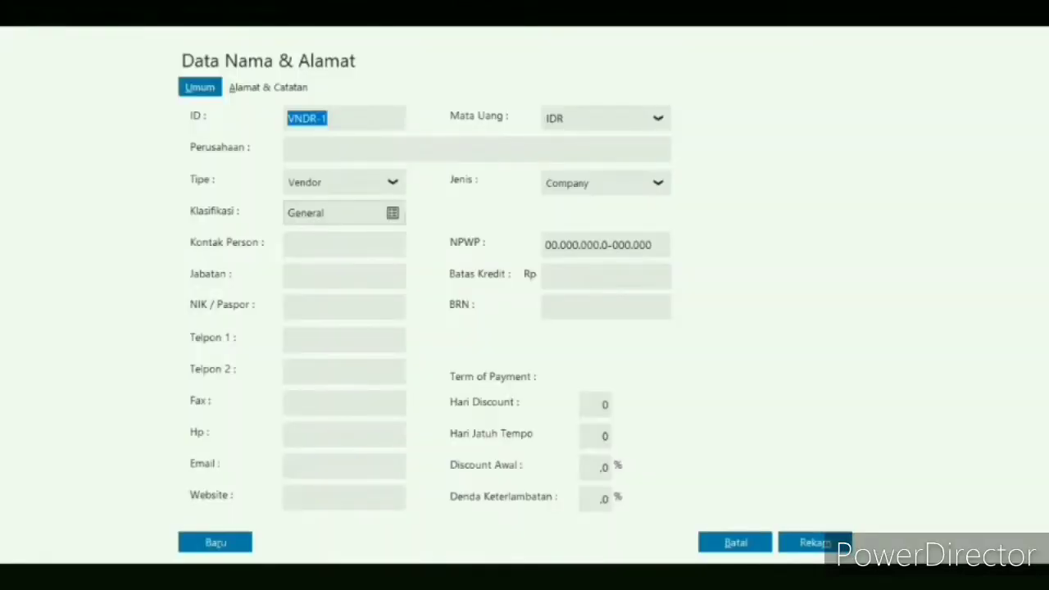
pyautogui.write('v')
pyautogui.press('BackSpace')
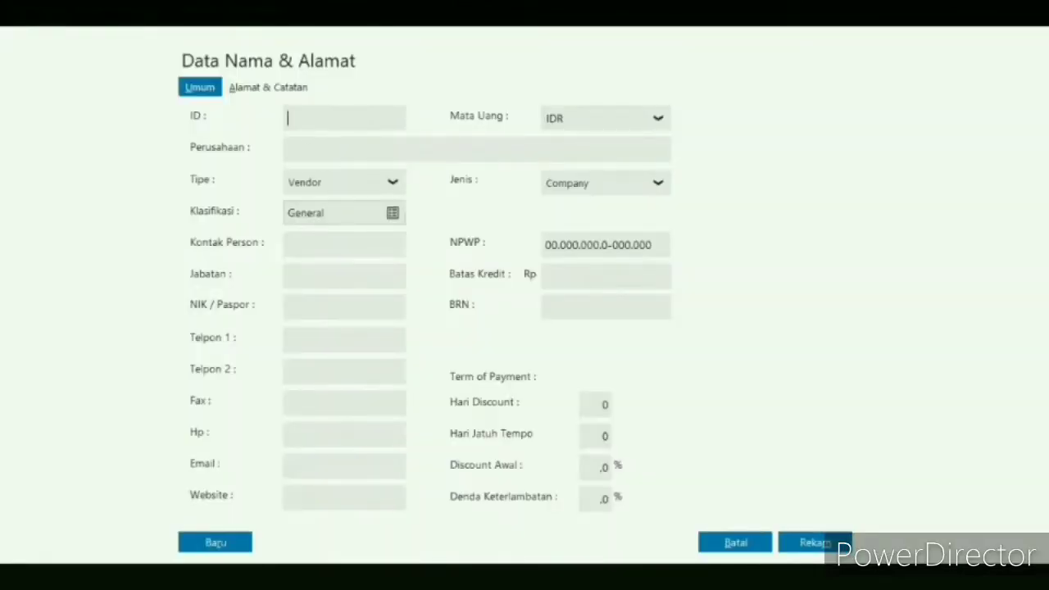
pyautogui.write('V-002')
pyautogui.click(342, 148)
pyautogui.write('Fa Adil')
pyautogui.click(844, 543)
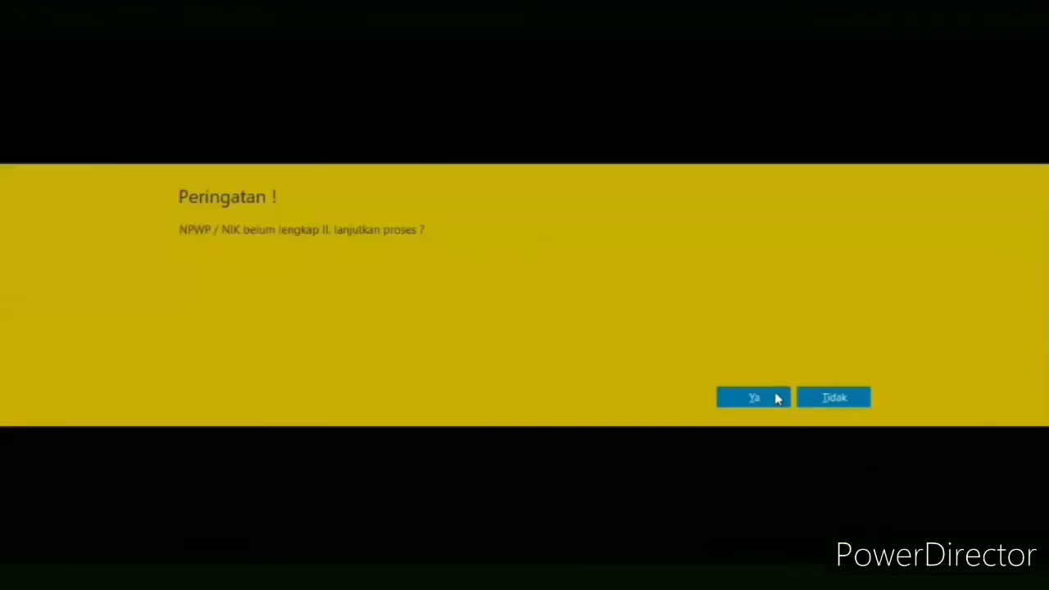
pyautogui.click(775, 398)
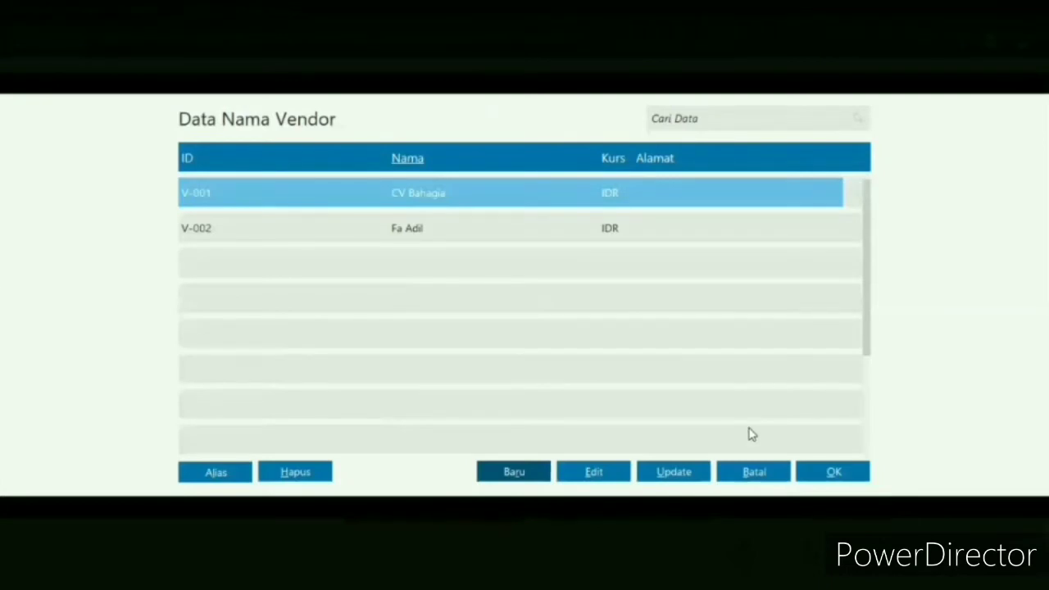
# - Choose CV Bahagia as the supplier of the opening payable and date it 5 November 2017
pyautogui.click(836, 471)
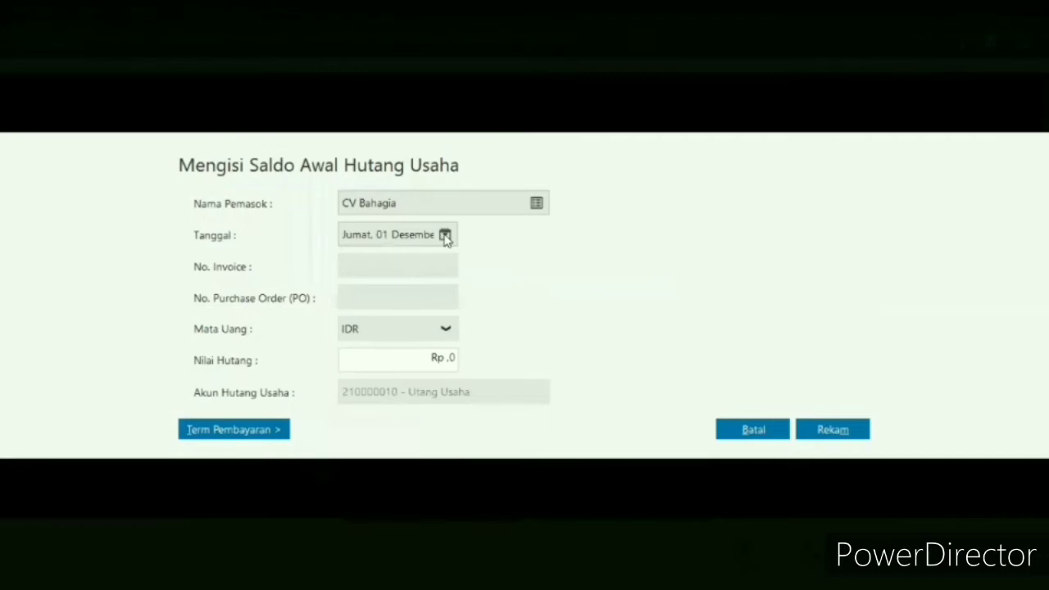
pyautogui.click(444, 236)
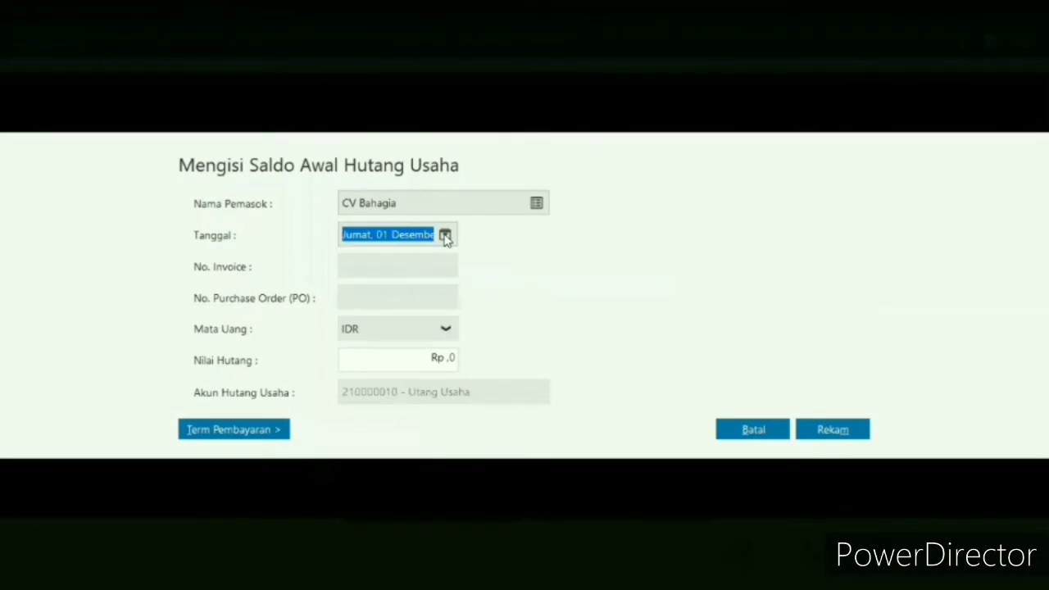
pyautogui.click(445, 236)
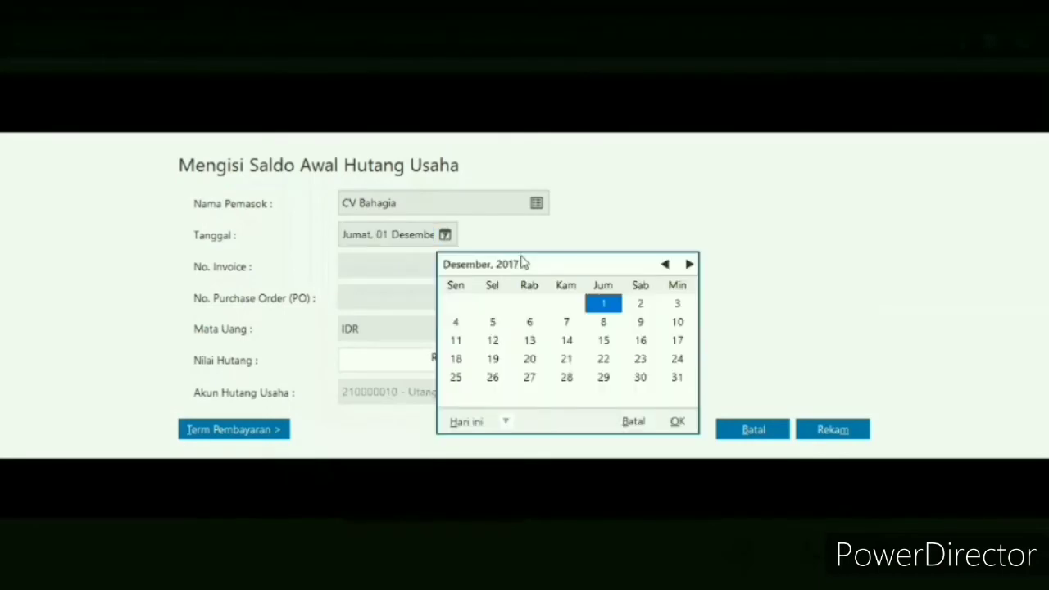
pyautogui.click(664, 264)
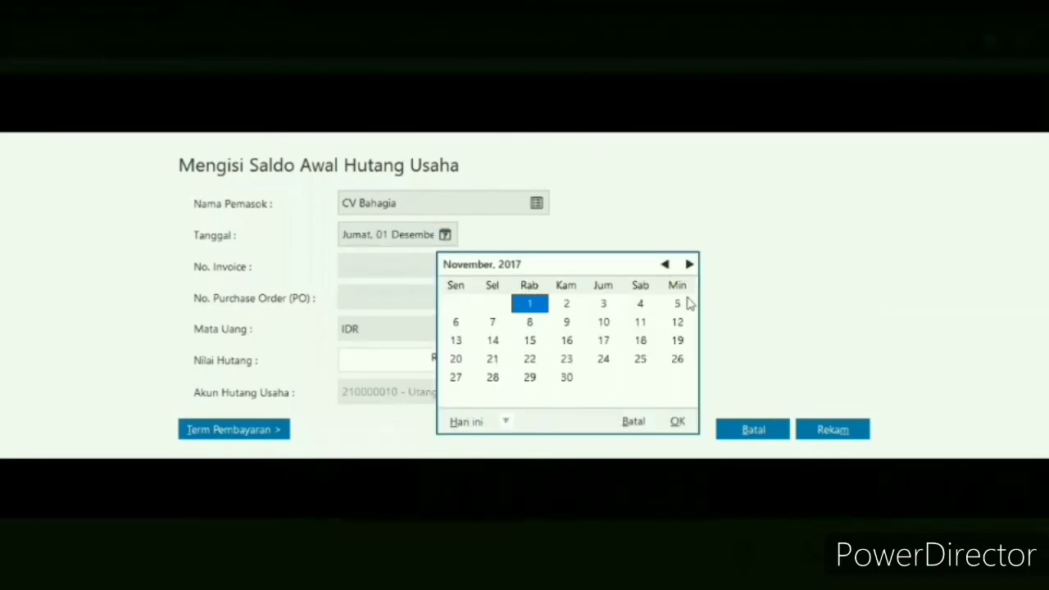
pyautogui.click(406, 267)
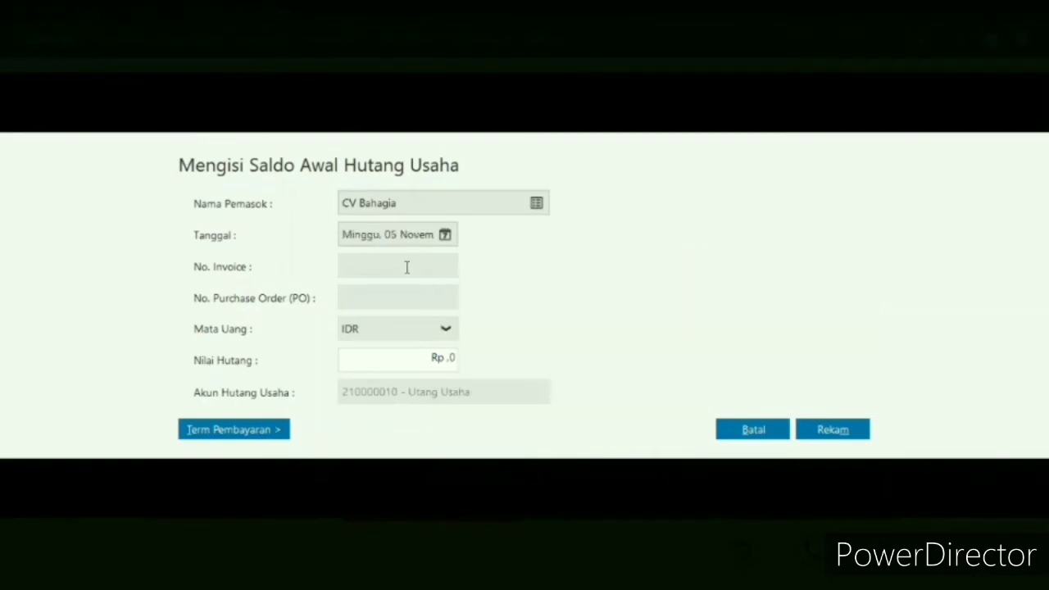
# - Enter invoice number INV-01 with a payable value of Rp 5660000 and record the entry
pyautogui.click(407, 267)
pyautogui.write('INV-01')
pyautogui.click(446, 357)
pyautogui.write('5660000')
pyautogui.click(858, 430)
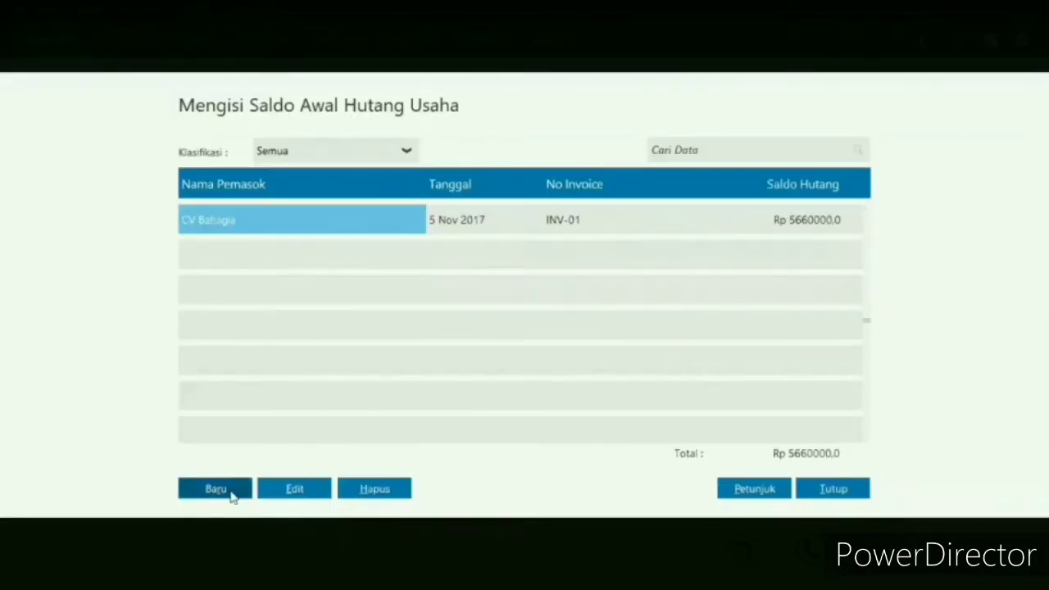
# - Start a new opening payable for the supplier Fa Adil, dated 1 December 2017
pyautogui.click(233, 486)
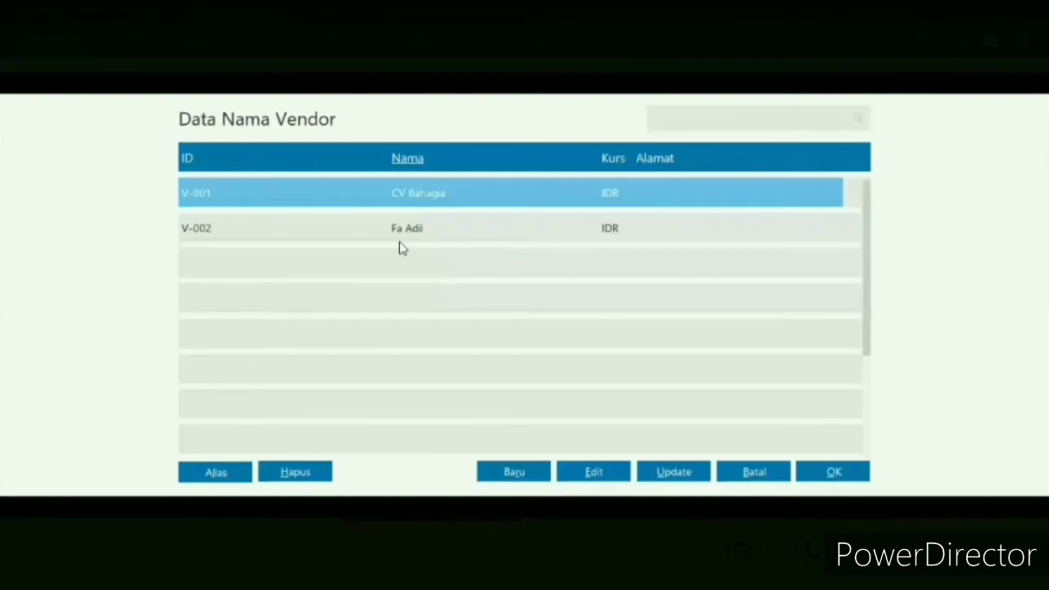
pyautogui.click(400, 239)
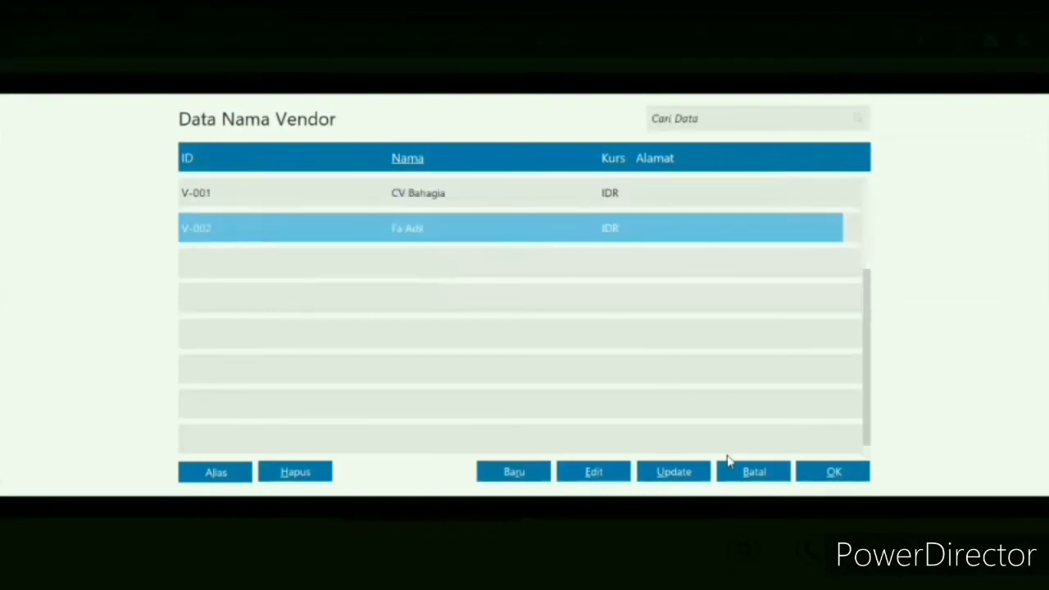
pyautogui.click(812, 473)
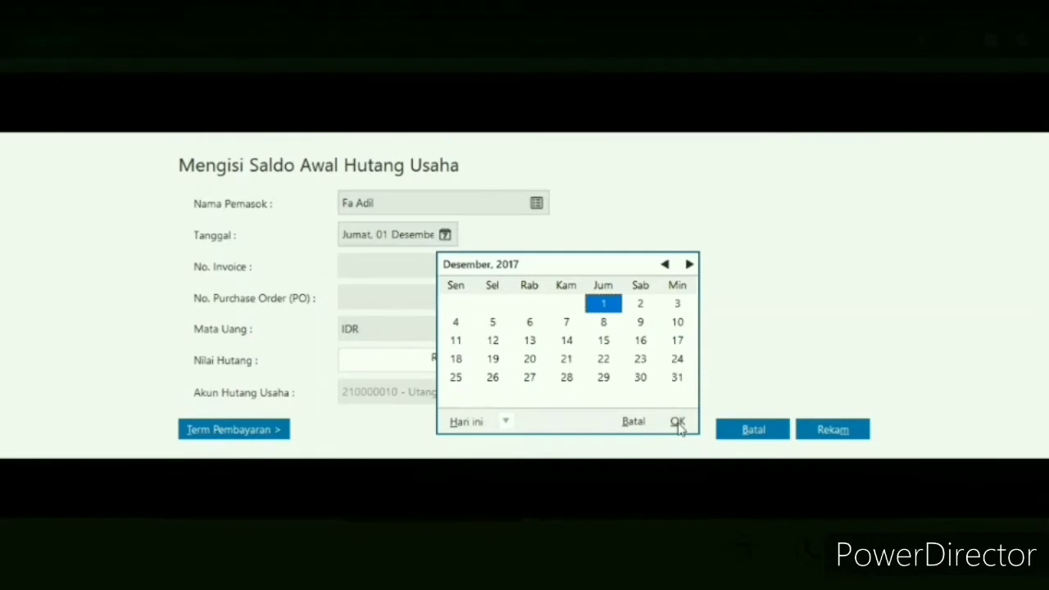
pyautogui.click(678, 422)
# - Enter invoice number INV-02 with a payable value of Rp 3840000, record the entry and close the payables list
pyautogui.click(389, 270)
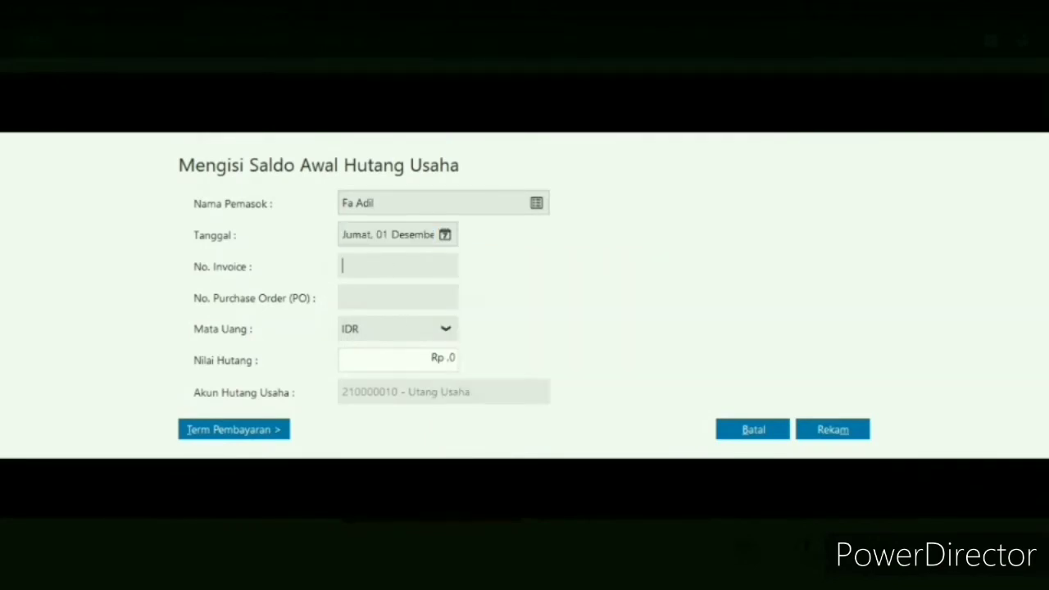
pyautogui.write('INV-02')
pyautogui.click(455, 358)
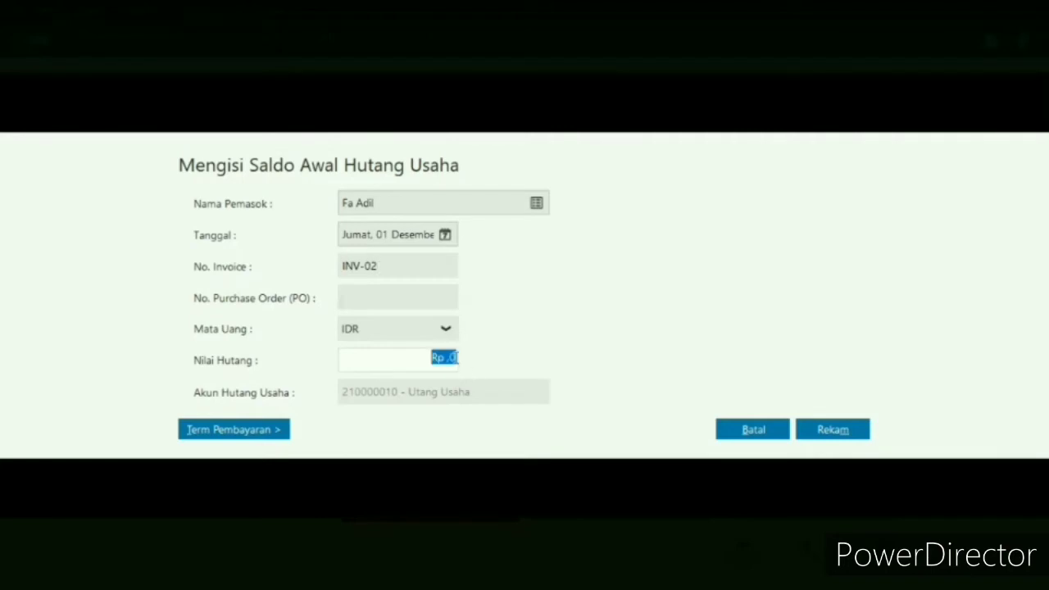
pyautogui.write('3840000')
pyautogui.click(832, 429)
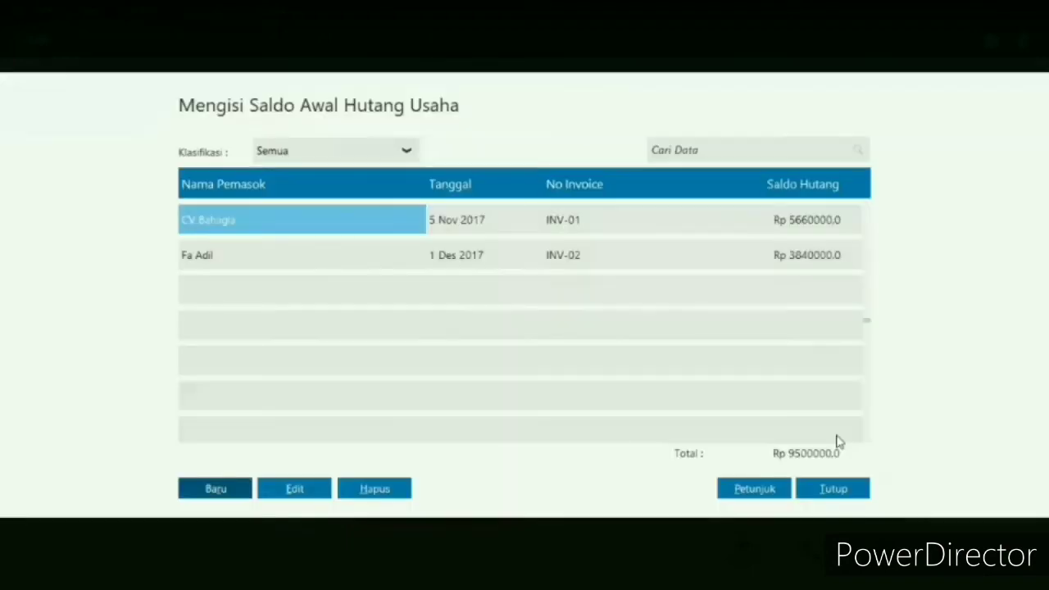
pyautogui.click(847, 496)
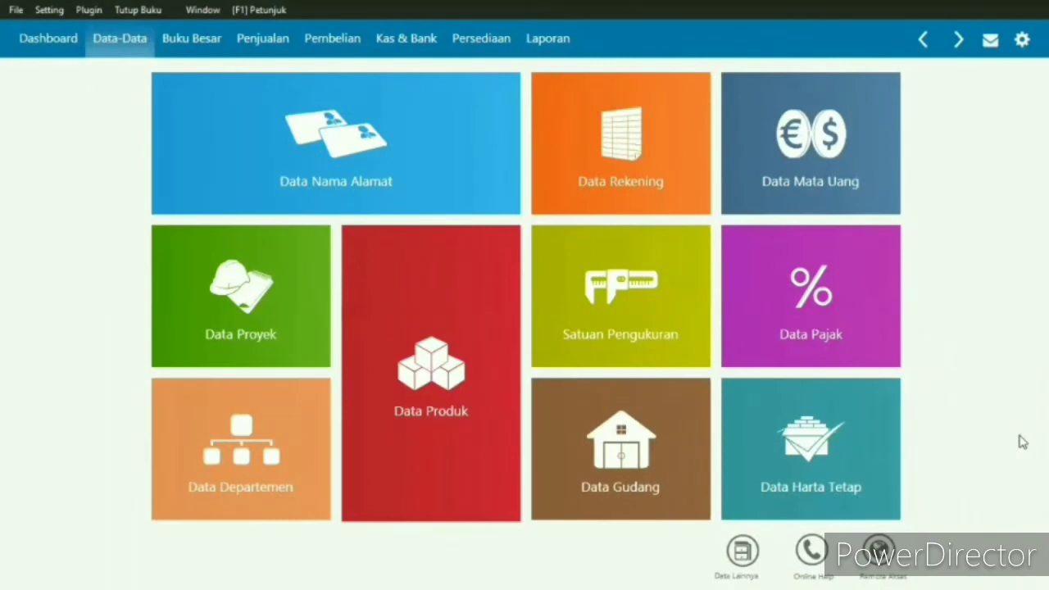
# - Open the fixed asset data (Data Harta Tetap) and start a new asset named Dongkrak Mobil
pyautogui.click(836, 433)
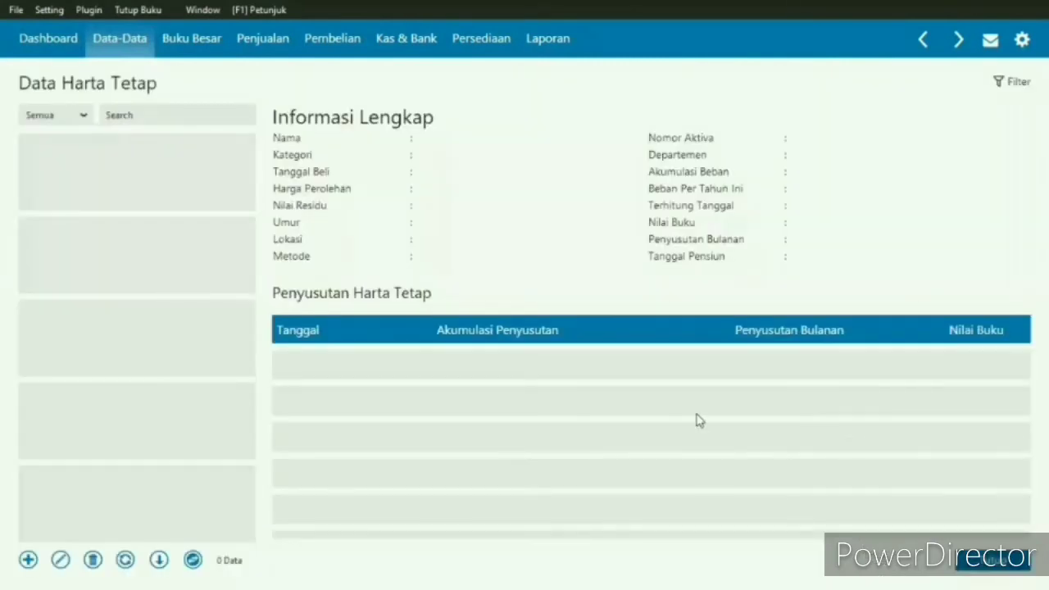
pyautogui.click(28, 561)
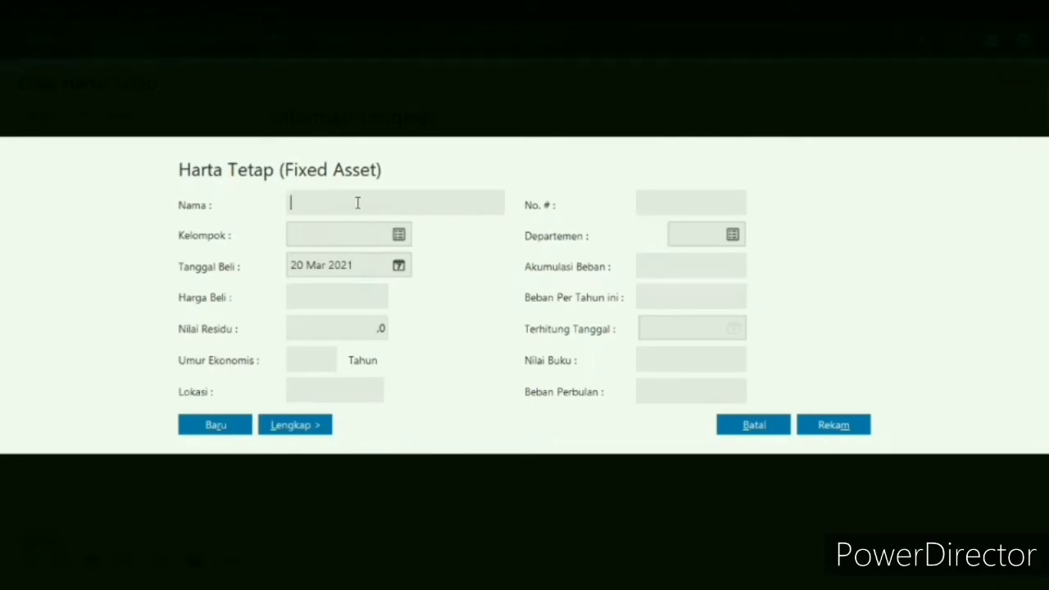
pyautogui.write('Dongkrak Mobil')
pyautogui.press('Tab')
# - Assign the Dongkrak Mobil asset to the Mesin dan Peralatan group
pyautogui.click(399, 235)
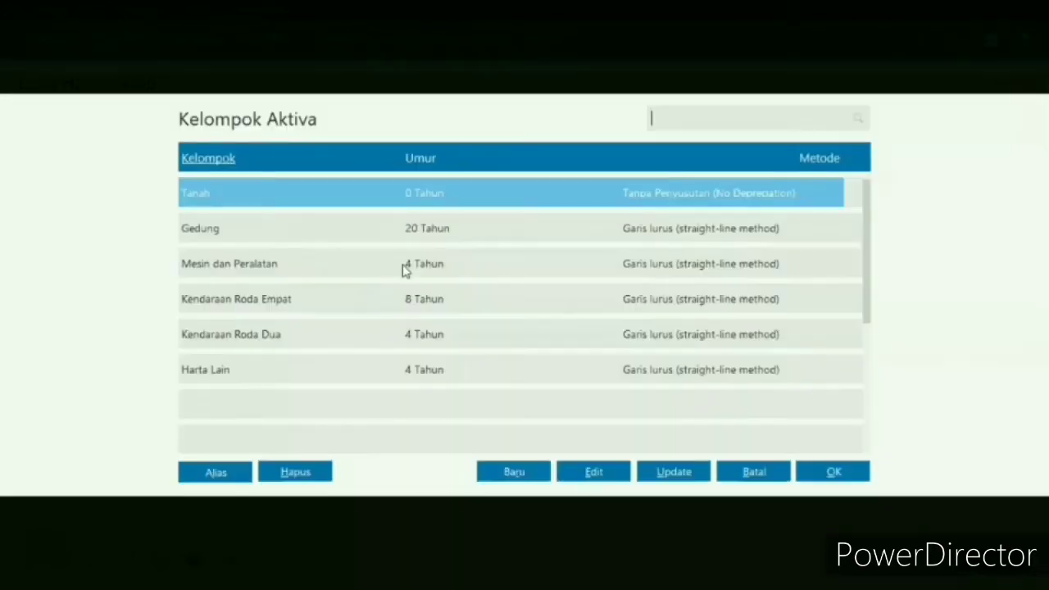
pyautogui.click(404, 264)
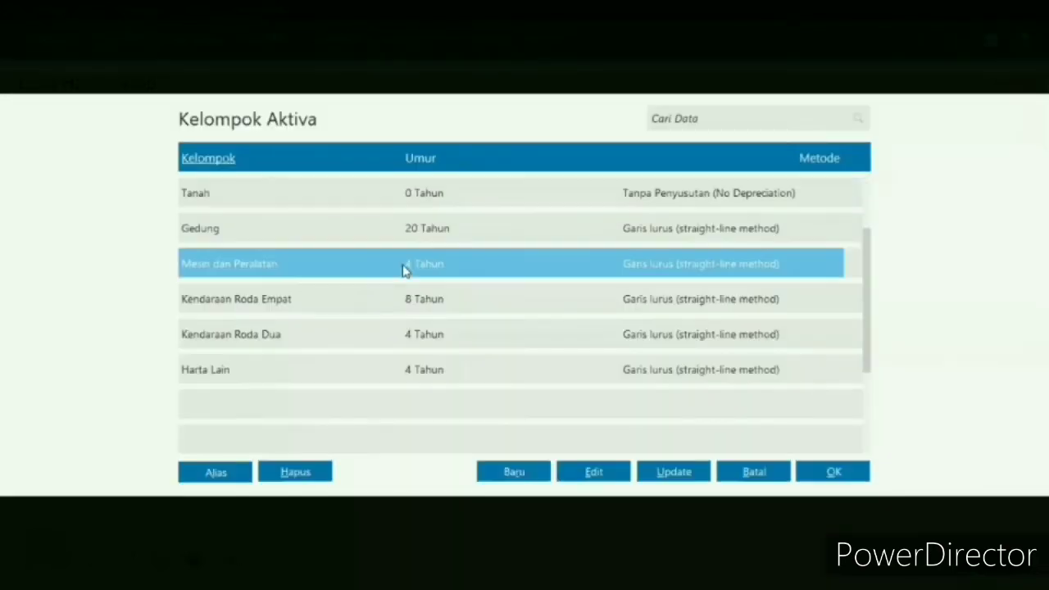
pyautogui.click(831, 473)
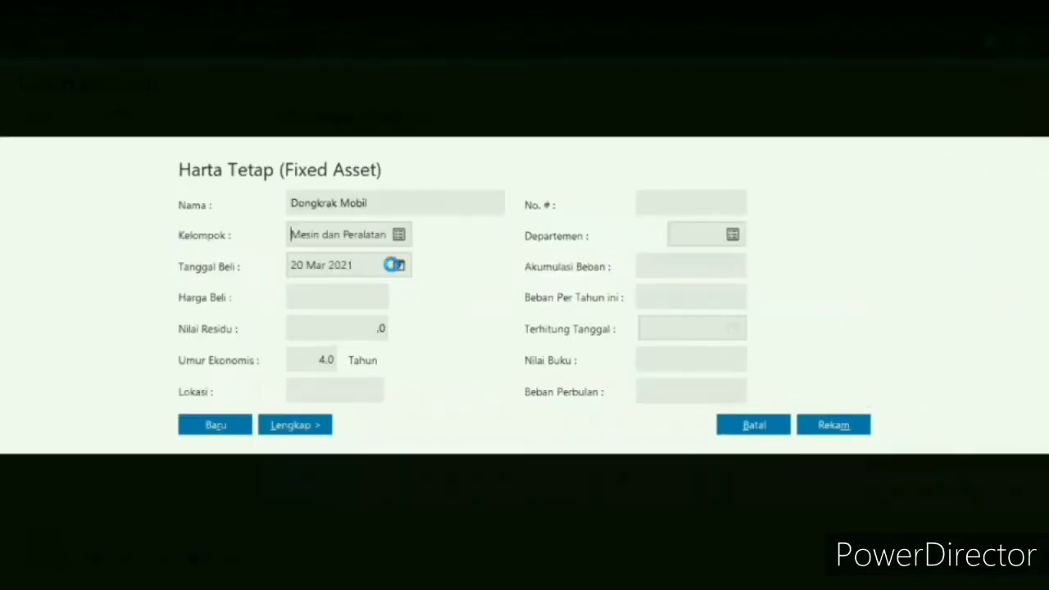
# - Set the purchase date (Tanggal Beli) of the Dongkrak Mobil asset to 25 February 2017
pyautogui.click(394, 265)
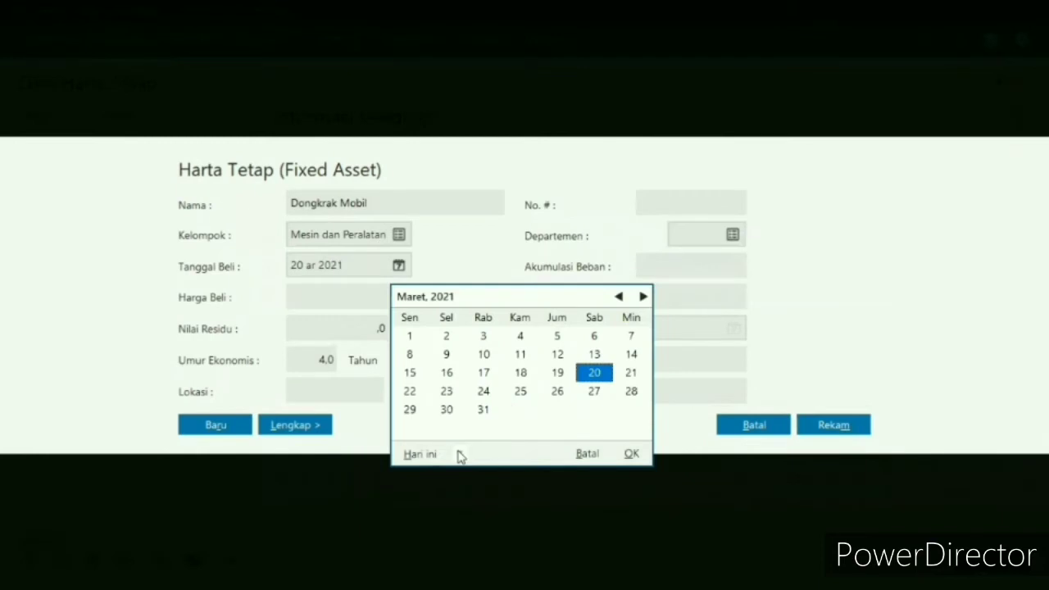
pyautogui.click(460, 455)
pyautogui.click(497, 413)
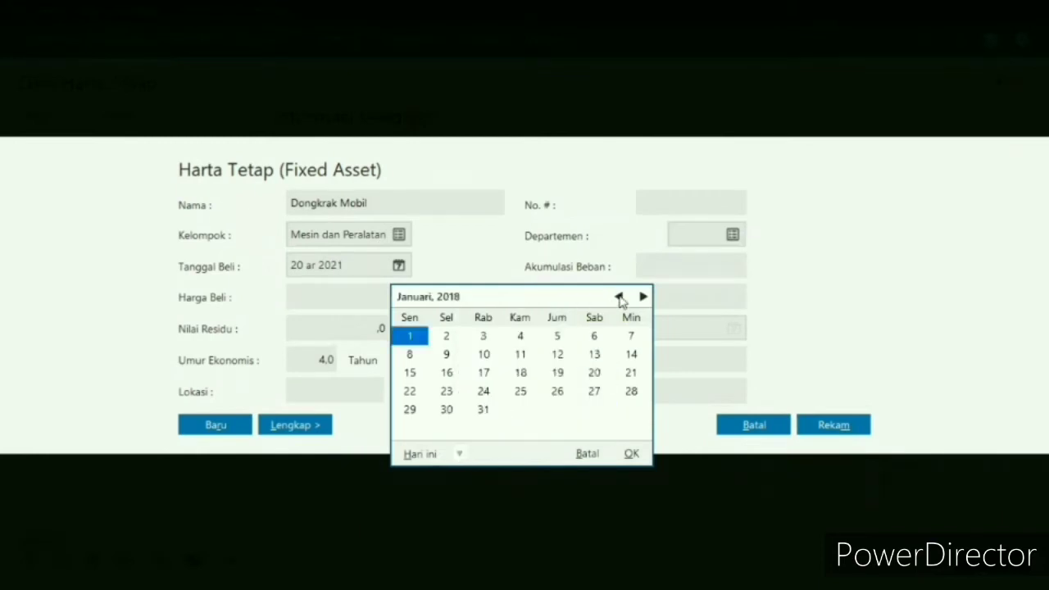
pyautogui.click(619, 297)
pyautogui.click(620, 297)
pyautogui.click(619, 297)
pyautogui.click(619, 298)
pyautogui.click(620, 297)
pyautogui.click(619, 297)
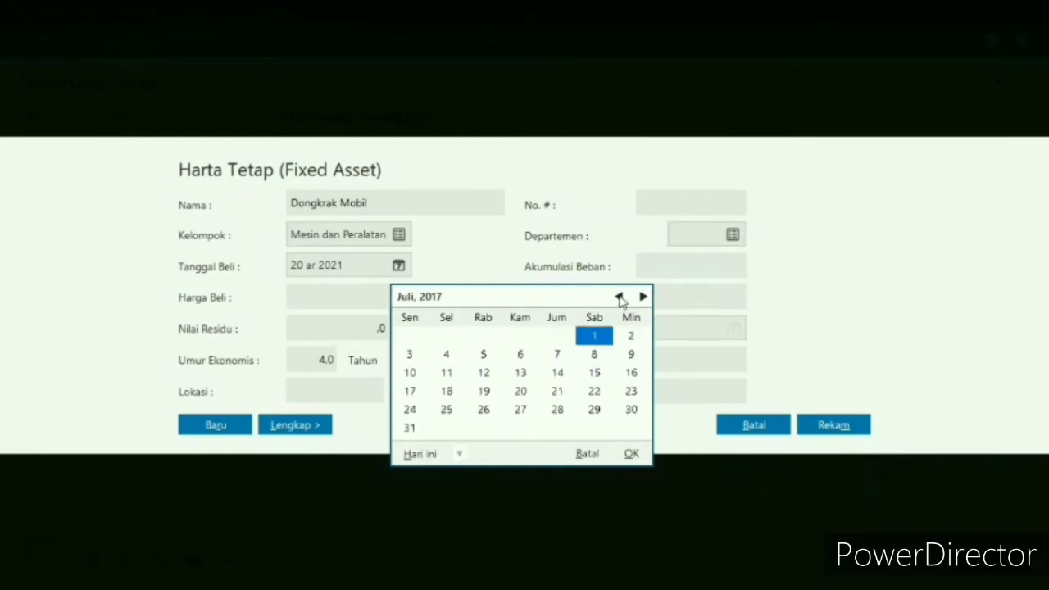
pyautogui.click(619, 297)
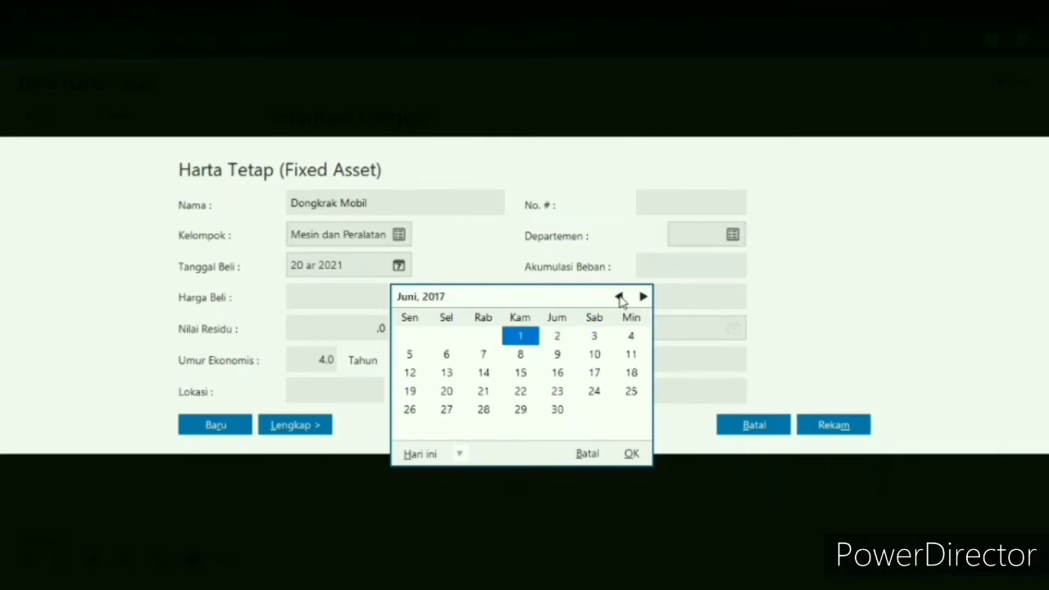
pyautogui.click(619, 298)
pyautogui.click(619, 297)
pyautogui.click(619, 298)
pyautogui.click(620, 297)
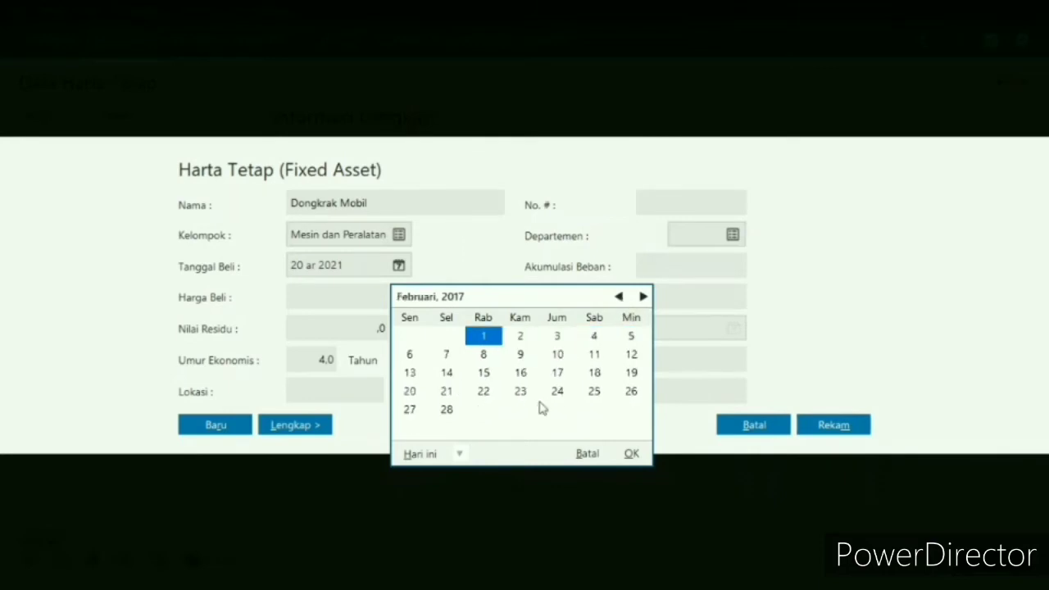
pyautogui.click(594, 392)
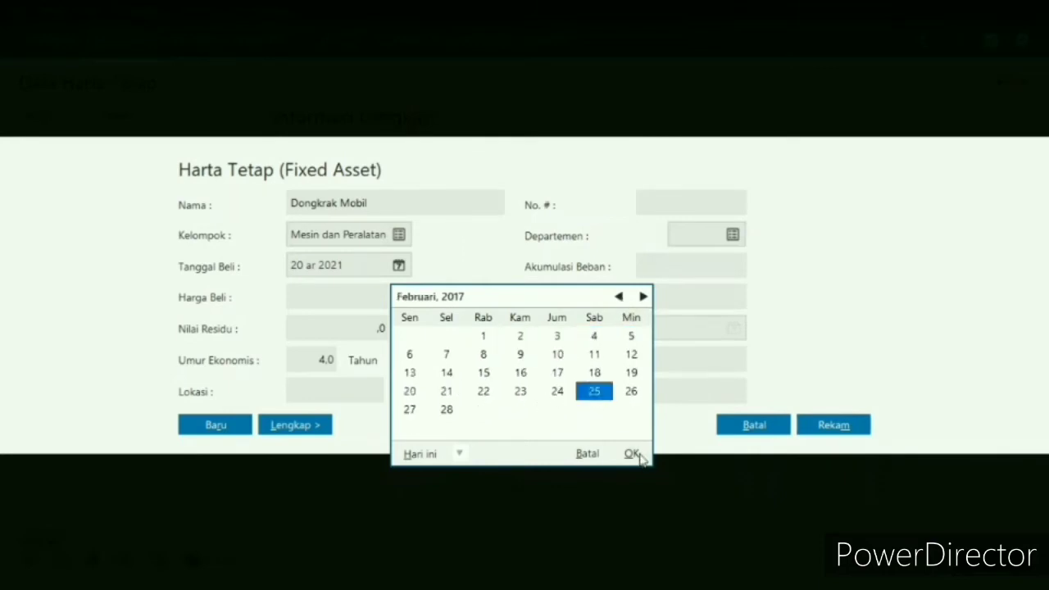
pyautogui.click(632, 454)
# - Enter a purchase price of 2.500.000, a residual value of 500.000 and an economic life of 10 years for Dongkrak Mobil
pyautogui.click(342, 298)
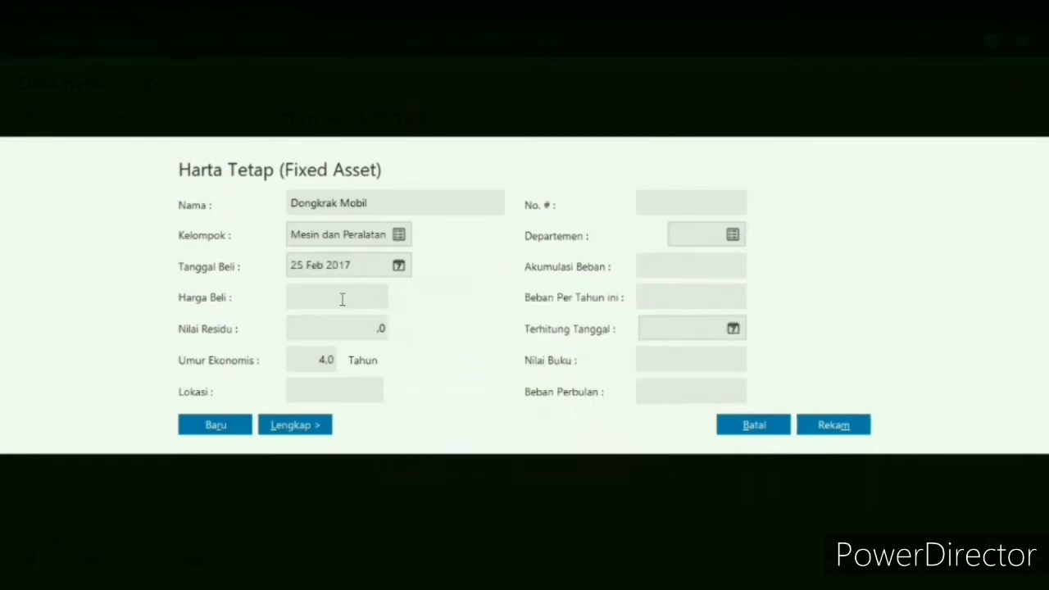
pyautogui.write('2.500.')
pyautogui.write('00000')
pyautogui.click(370, 329)
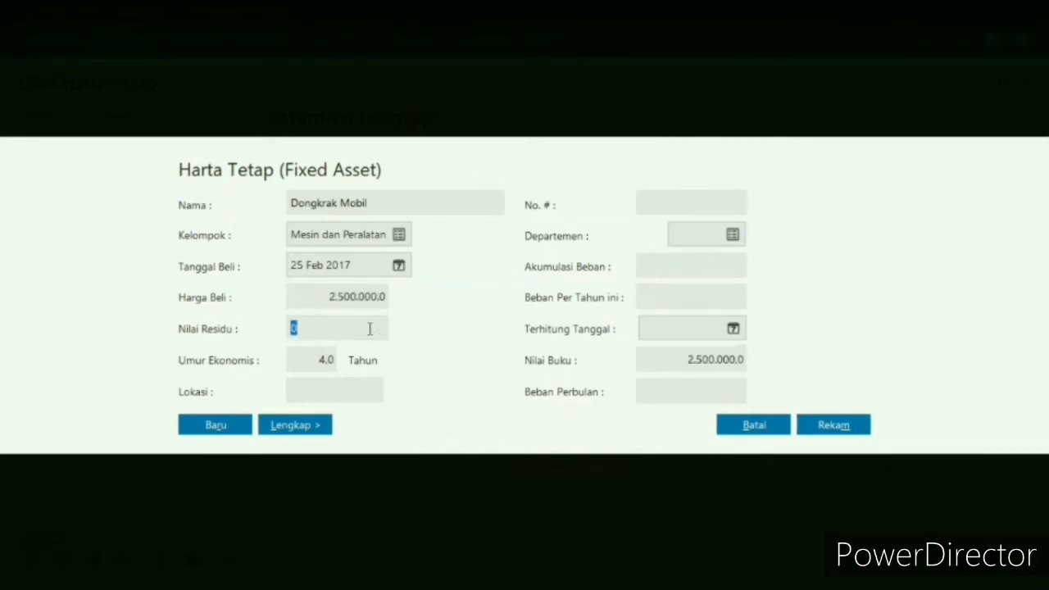
pyautogui.write('500000')
pyautogui.click(322, 353)
pyautogui.write('10')
# - Record the Dongkrak Mobil asset with automatic calculation of its accumulated depreciation, and reload the fixed asset list
pyautogui.click(837, 426)
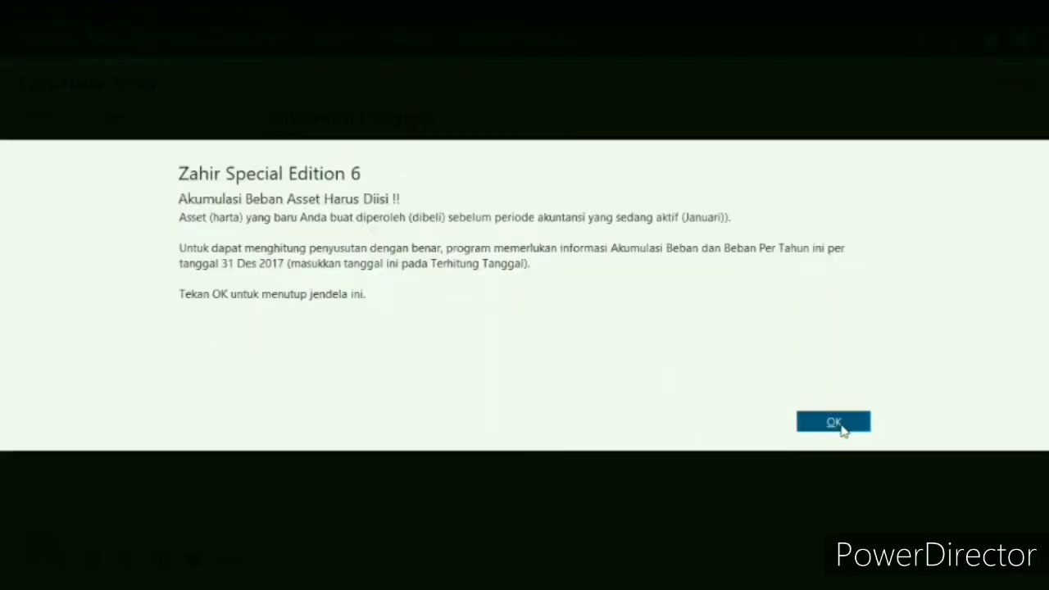
pyautogui.click(835, 424)
pyautogui.click(842, 427)
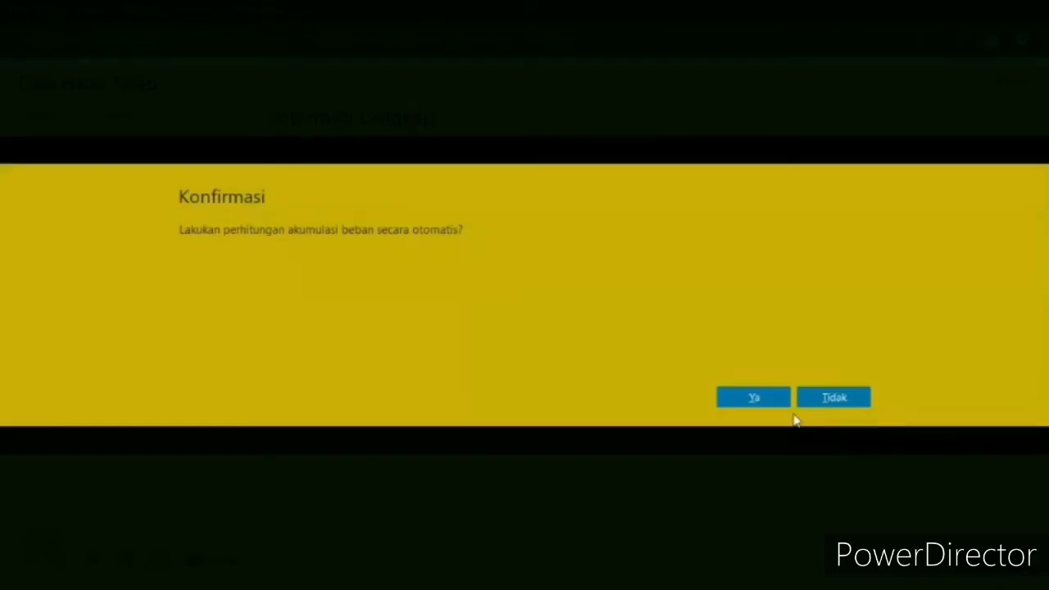
pyautogui.click(784, 406)
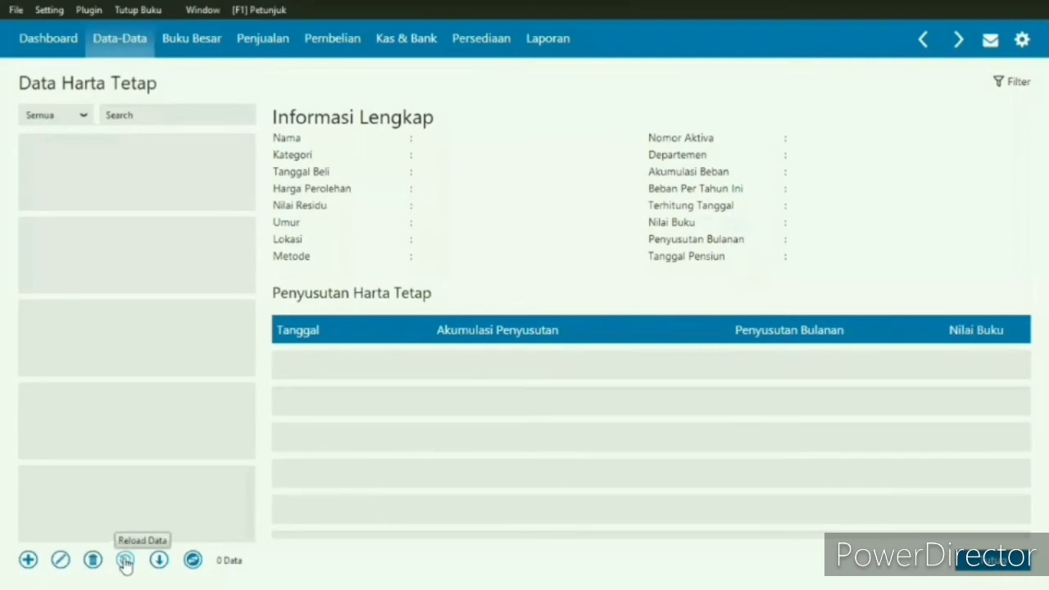
pyautogui.click(125, 561)
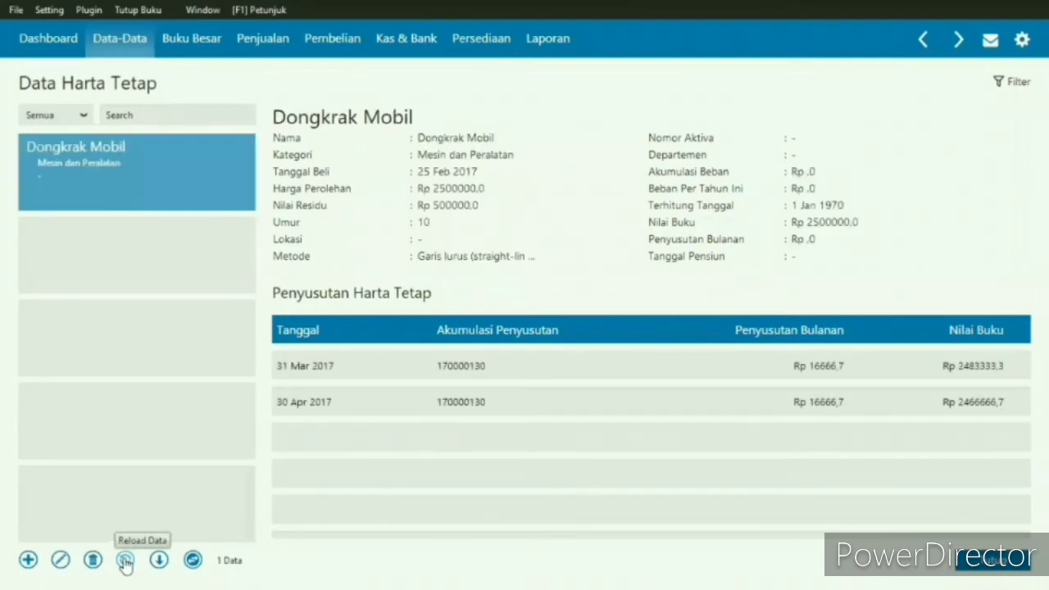
# - Start a new fixed asset named Kompresor and assign it to the Mesin dan Peralatan group
pyautogui.click(31, 561)
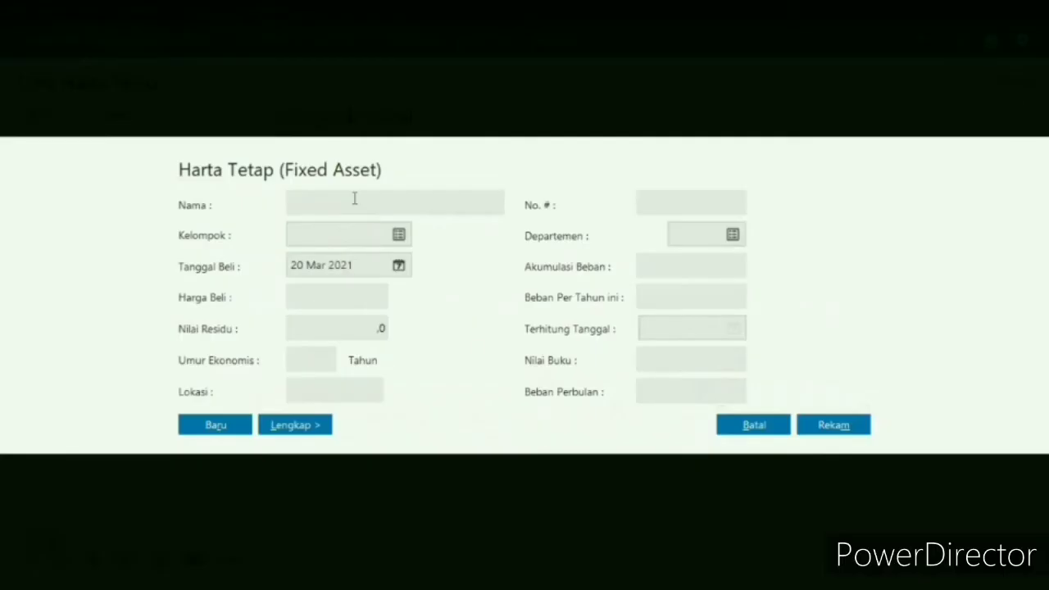
pyautogui.click(354, 198)
pyautogui.write('Kompresor')
pyautogui.click(399, 236)
pyautogui.click(828, 472)
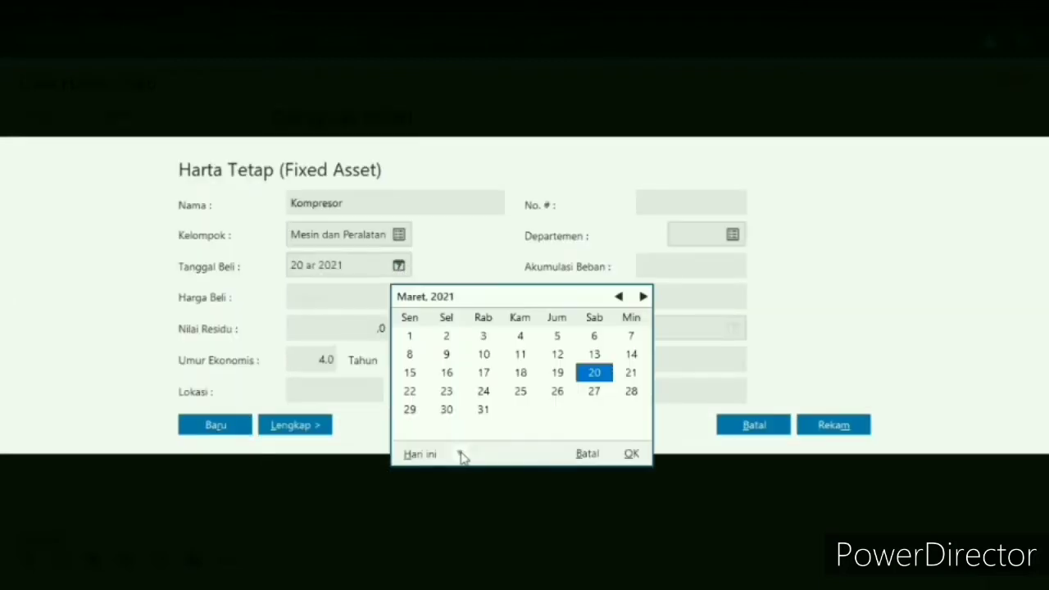
# - Set the purchase date of the Kompresor asset to 5 March 2017
pyautogui.click(493, 413)
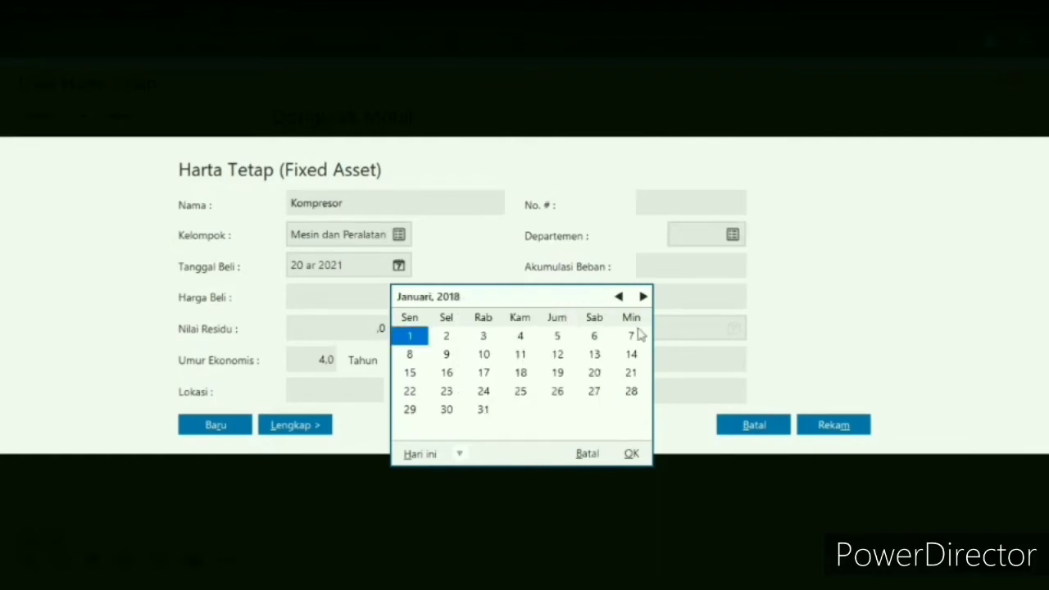
pyautogui.click(618, 297)
pyautogui.click(619, 297)
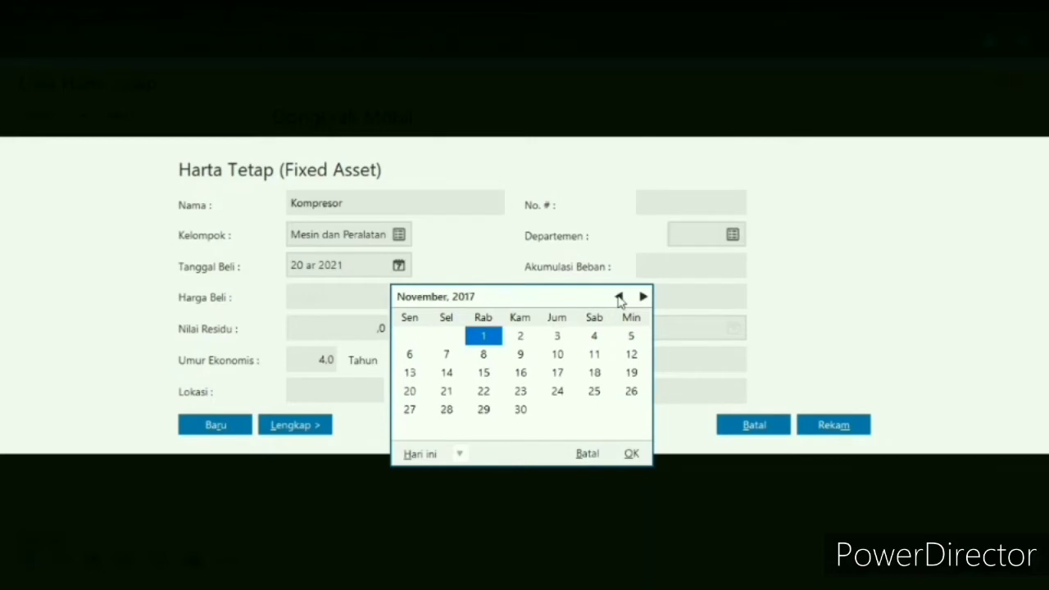
pyautogui.click(618, 298)
pyautogui.click(619, 297)
pyautogui.click(618, 297)
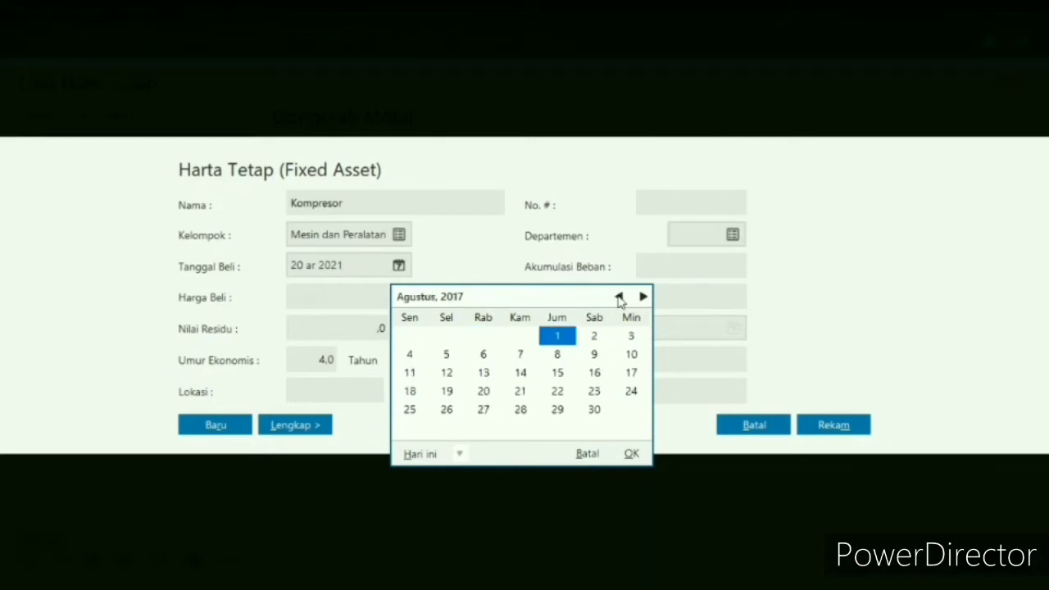
pyautogui.click(618, 297)
pyautogui.click(618, 297)
pyautogui.click(619, 297)
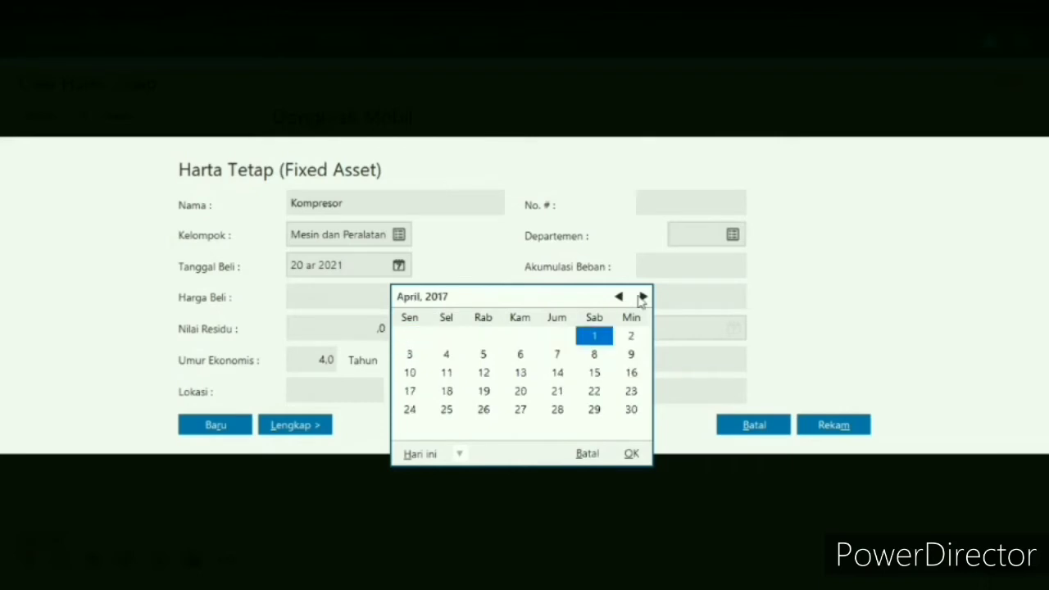
pyautogui.click(641, 457)
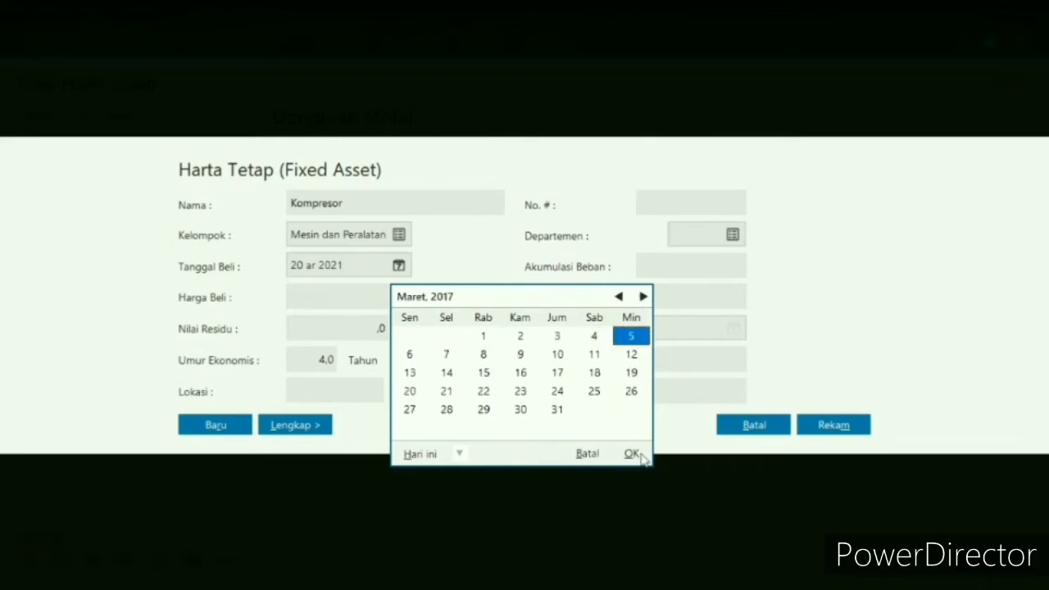
# - Enter a purchase price of 9.500.000, a residual value of 700.000 and an economic life of 5 years for Kompresor
pyautogui.click(368, 299)
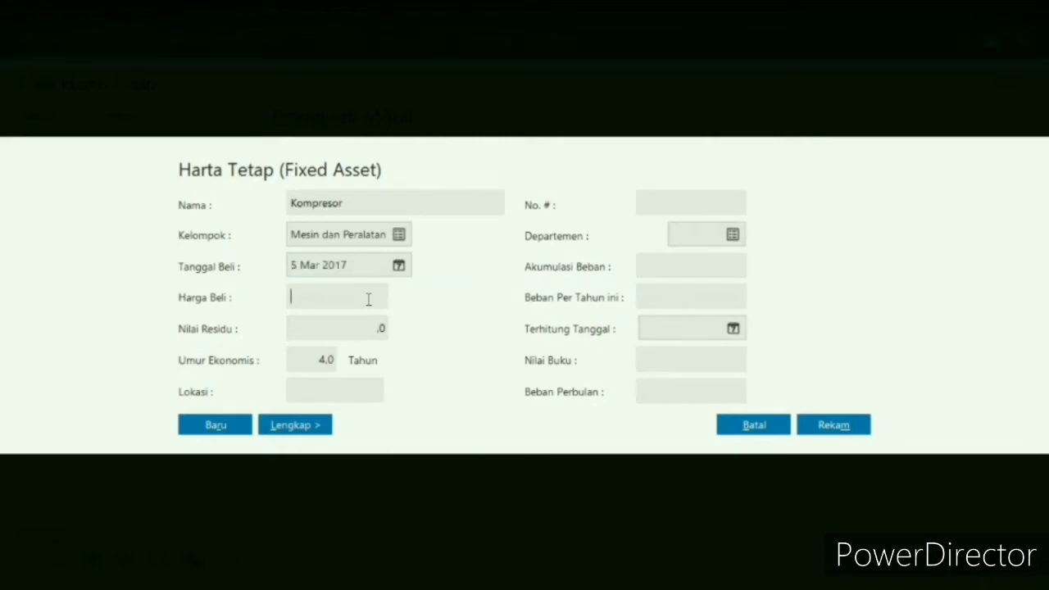
pyautogui.write('5')
pyautogui.write('5')
pyautogui.write('0')
pyautogui.write('0000')
pyautogui.click(378, 329)
pyautogui.write('7')
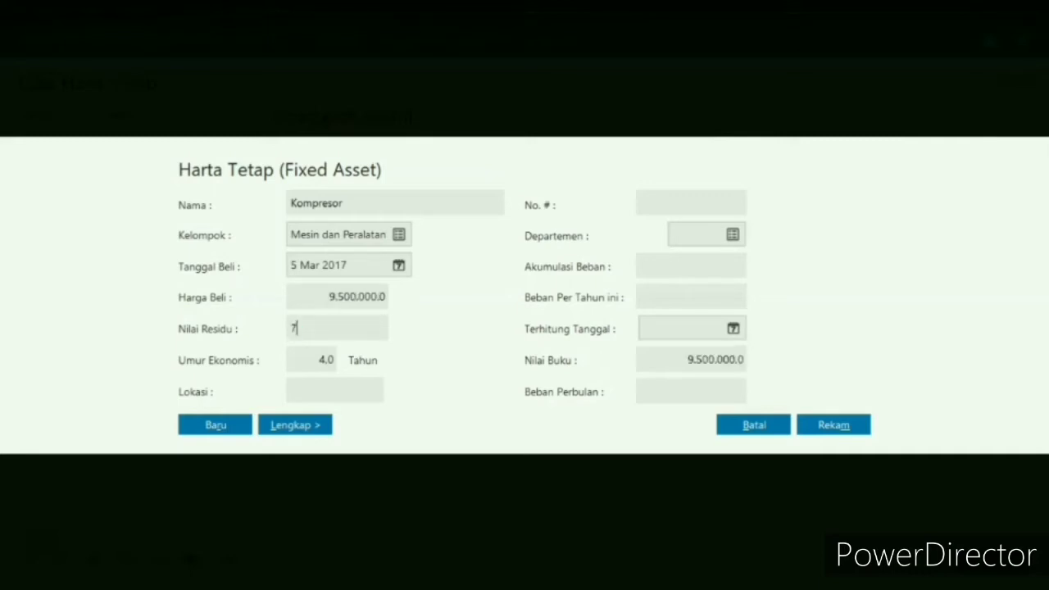
pyautogui.write('00000')
pyautogui.click(326, 359)
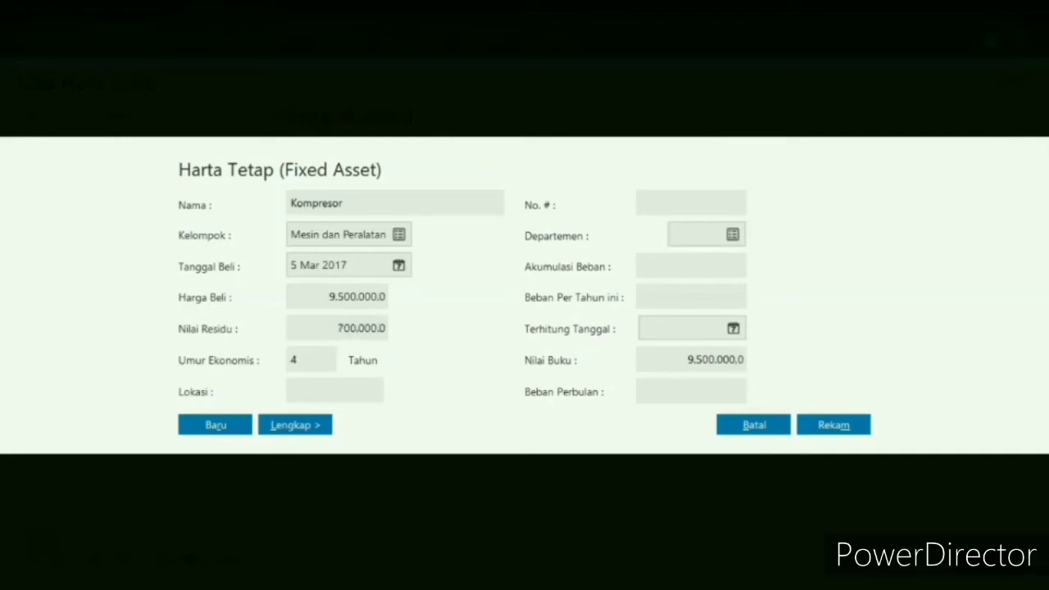
pyautogui.write('5')
# - Record Kompresor with automatically calculated accumulated depreciation, then reload the fixed asset list and show the asset's details
pyautogui.click(834, 426)
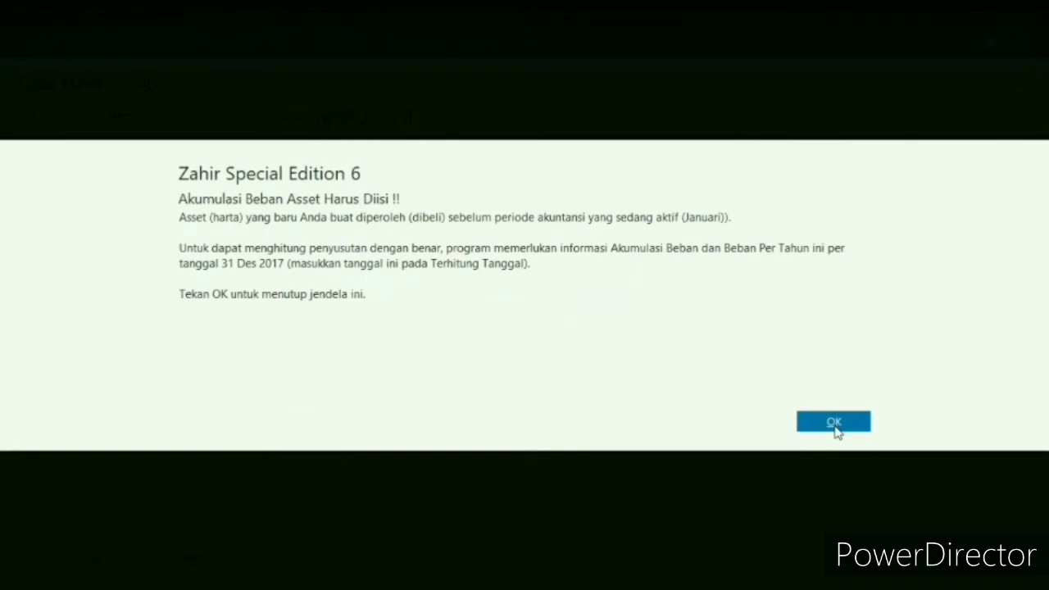
pyautogui.click(834, 424)
pyautogui.click(761, 399)
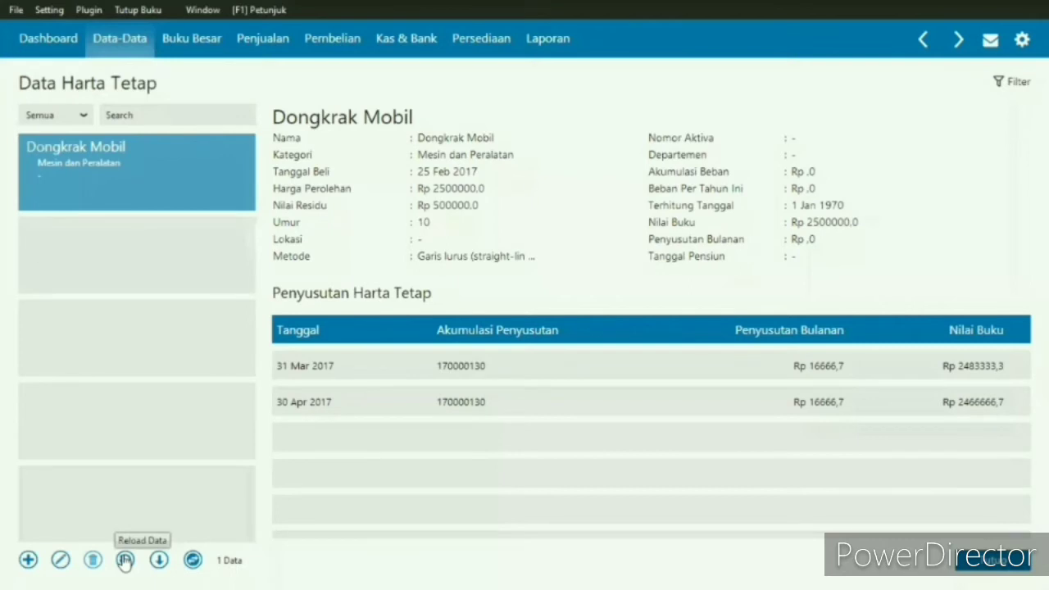
pyautogui.click(125, 560)
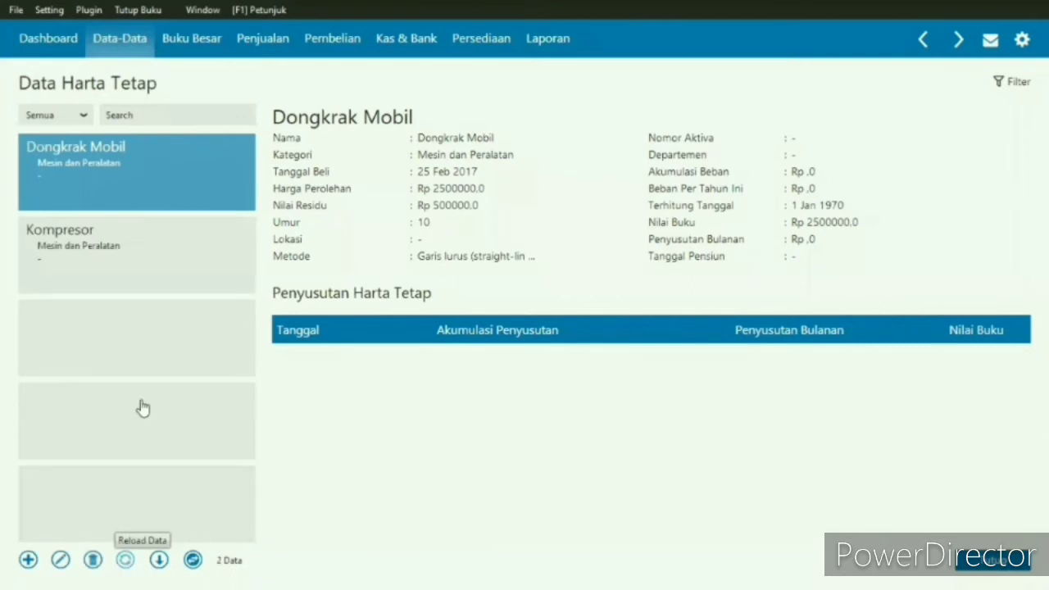
pyautogui.click(137, 280)
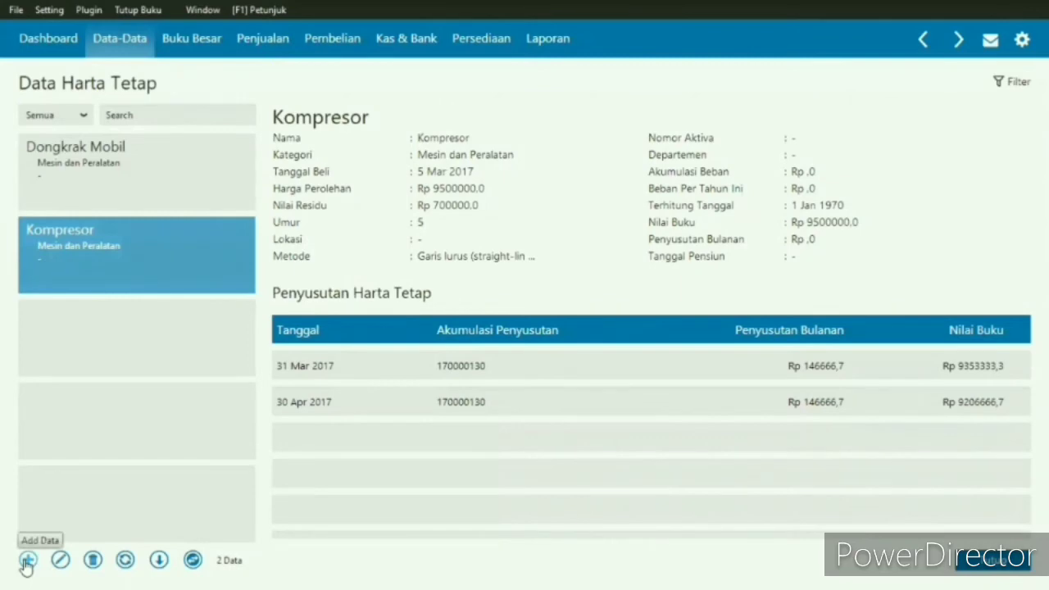
# - Start a new fixed asset named Mesin Pengganti Ban in the Mesin dan Peralatan group
pyautogui.click(27, 560)
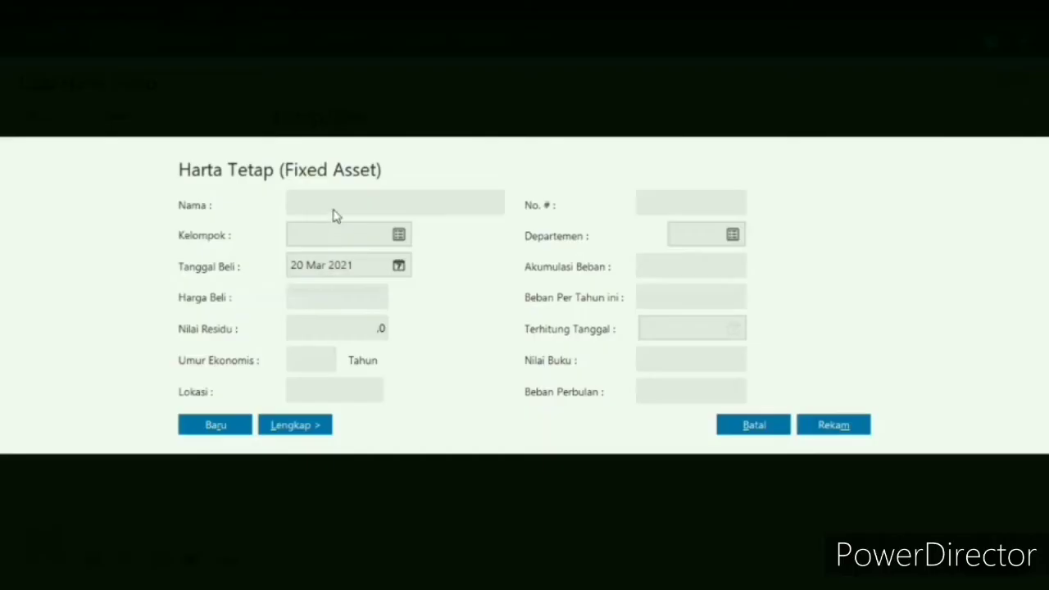
pyautogui.click(350, 200)
pyautogui.write('Mesin Pengganti Ban')
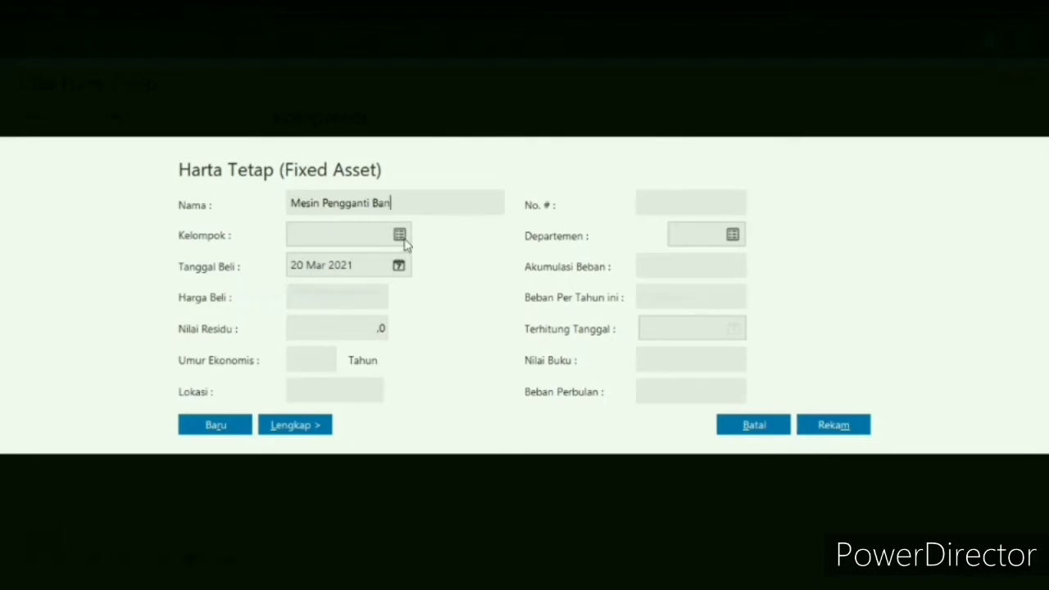
pyautogui.click(400, 236)
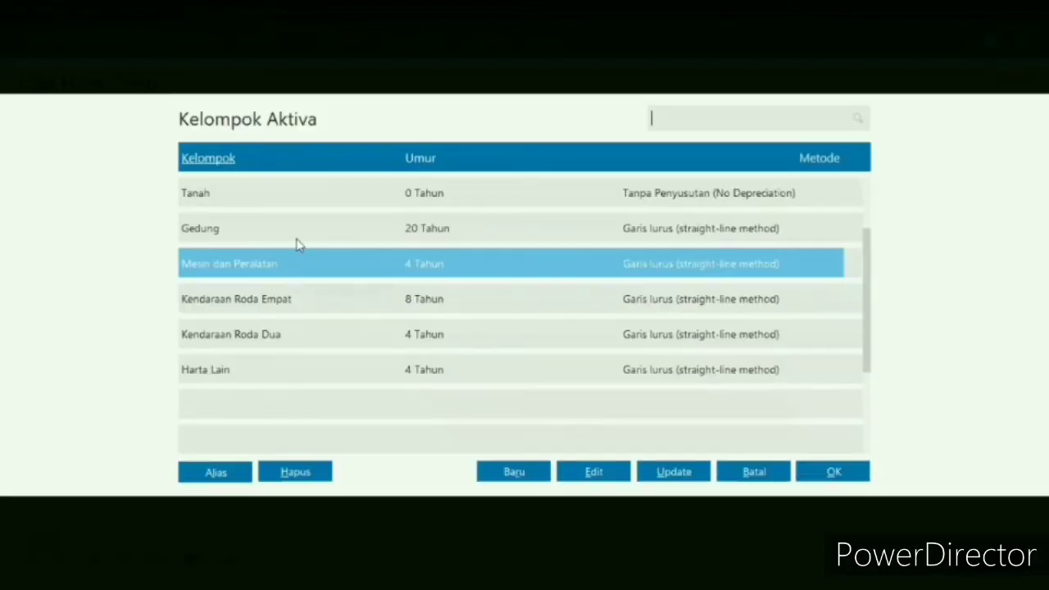
pyautogui.doubleClick(411, 273)
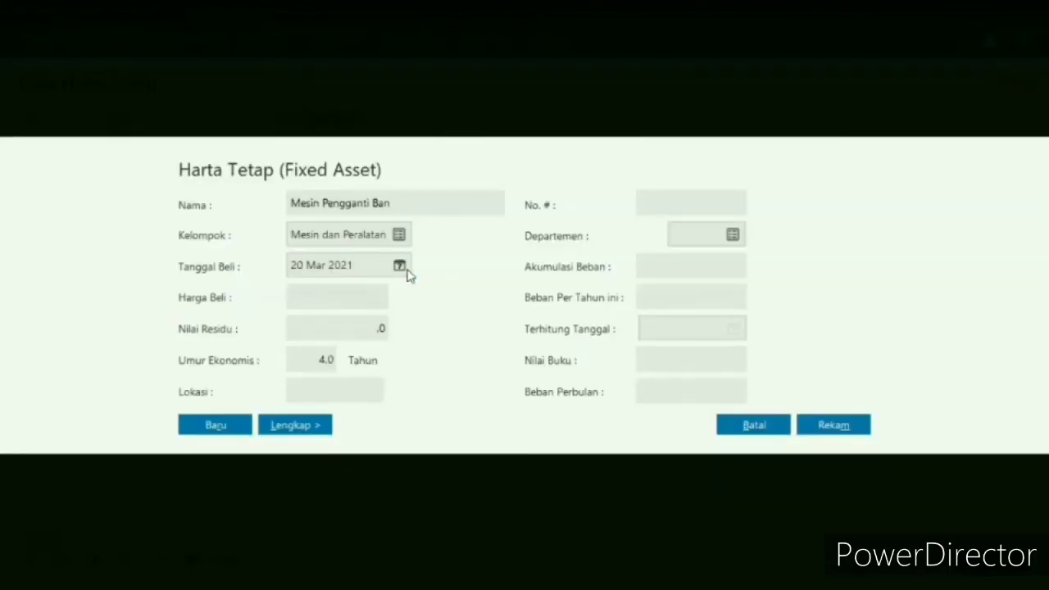
# - Set the purchase date of the Mesin Pengganti Ban asset to 1 May 2017
pyautogui.click(402, 267)
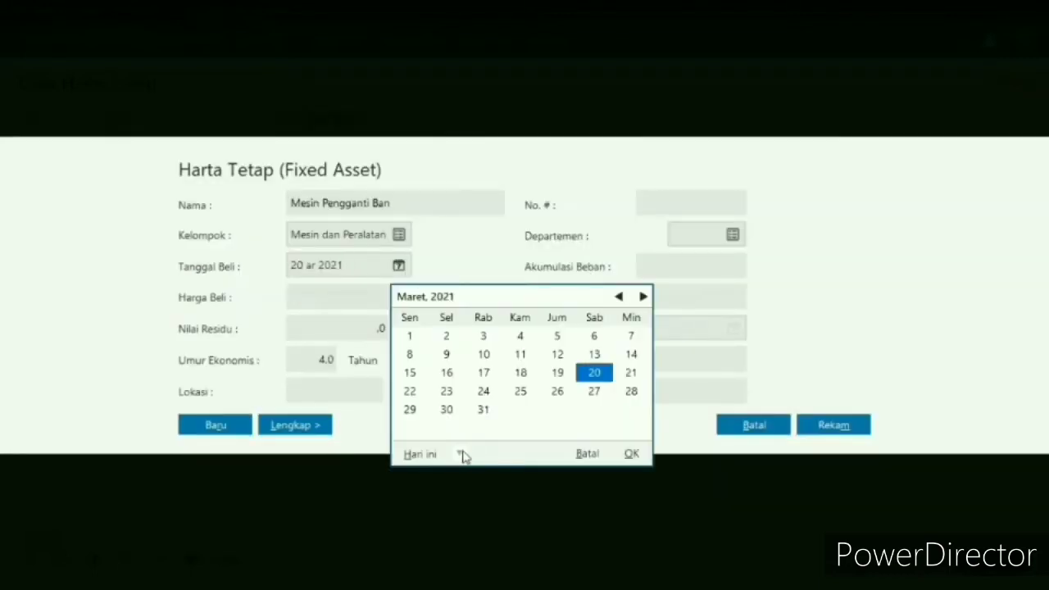
pyautogui.click(460, 455)
pyautogui.press('Return')
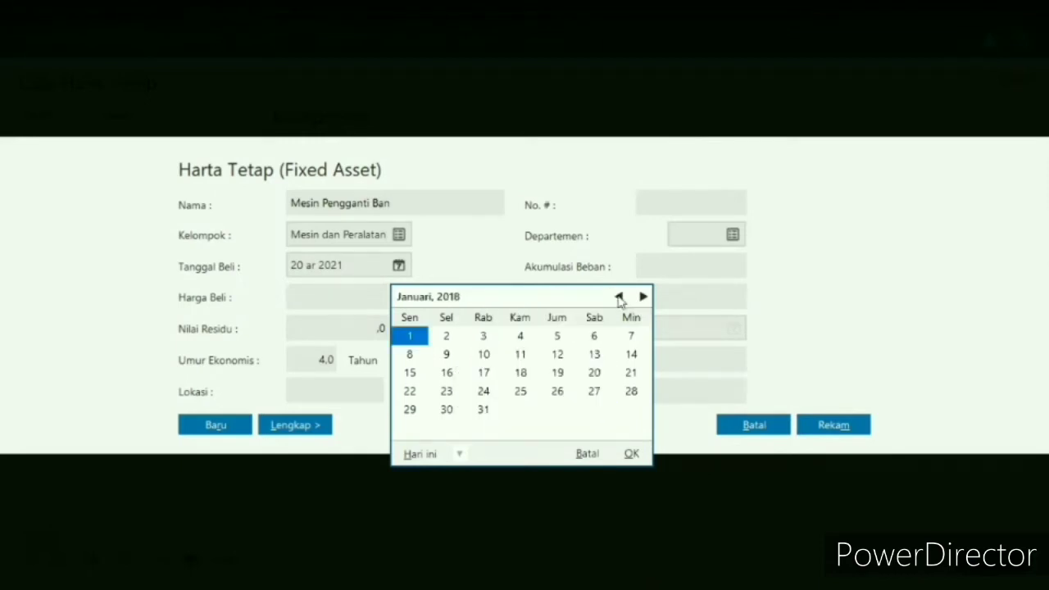
pyautogui.click(619, 300)
pyautogui.click(619, 300)
pyautogui.click(619, 300)
pyautogui.click(620, 300)
pyautogui.click(619, 300)
pyautogui.click(620, 300)
pyautogui.click(619, 300)
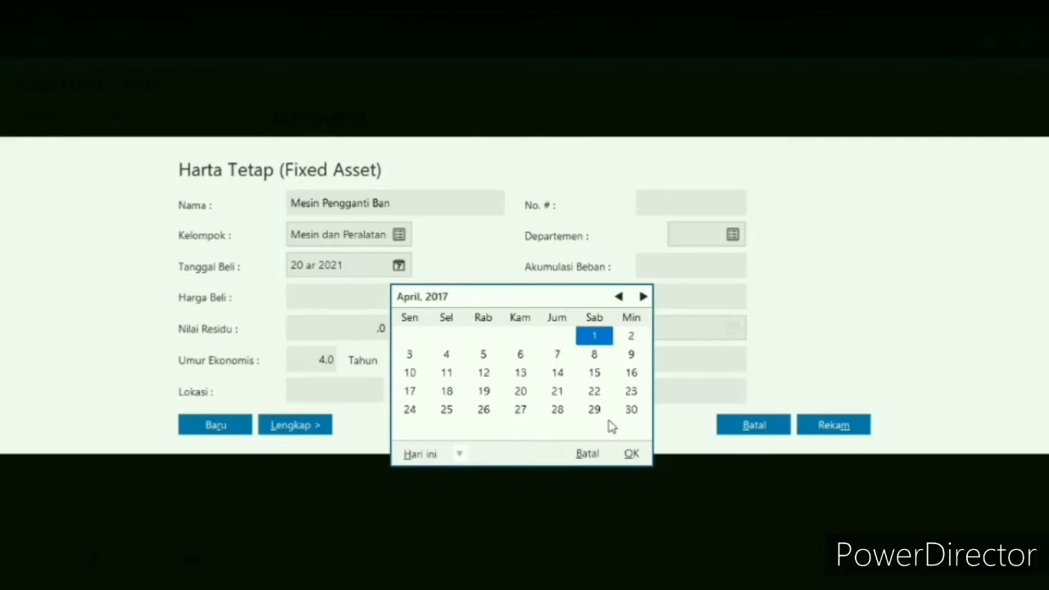
pyautogui.click(609, 421)
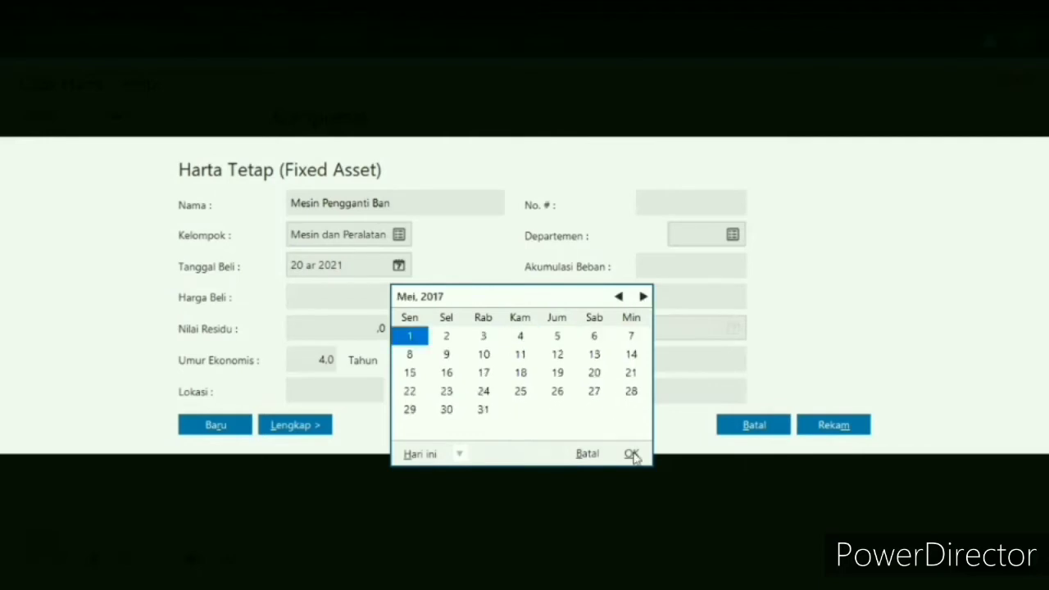
pyautogui.click(350, 293)
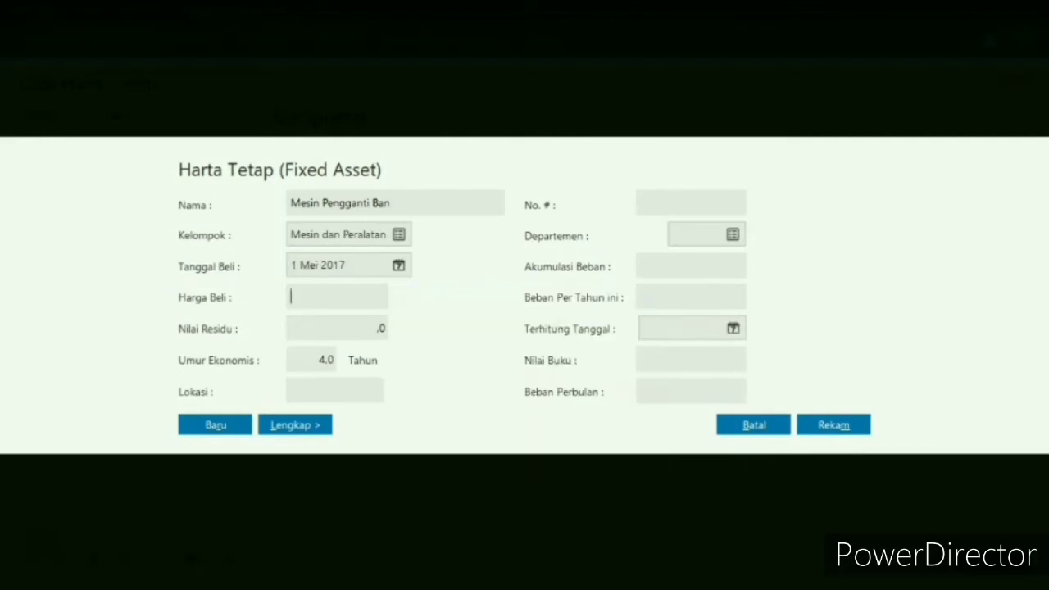
# - Enter a purchase price of 18.200.000, a residual value of 3.000.000 and an economic life of 5 years for Mesin Pengganti Ban
pyautogui.write('18200000')
pyautogui.press('Tab')
pyautogui.write('3000')
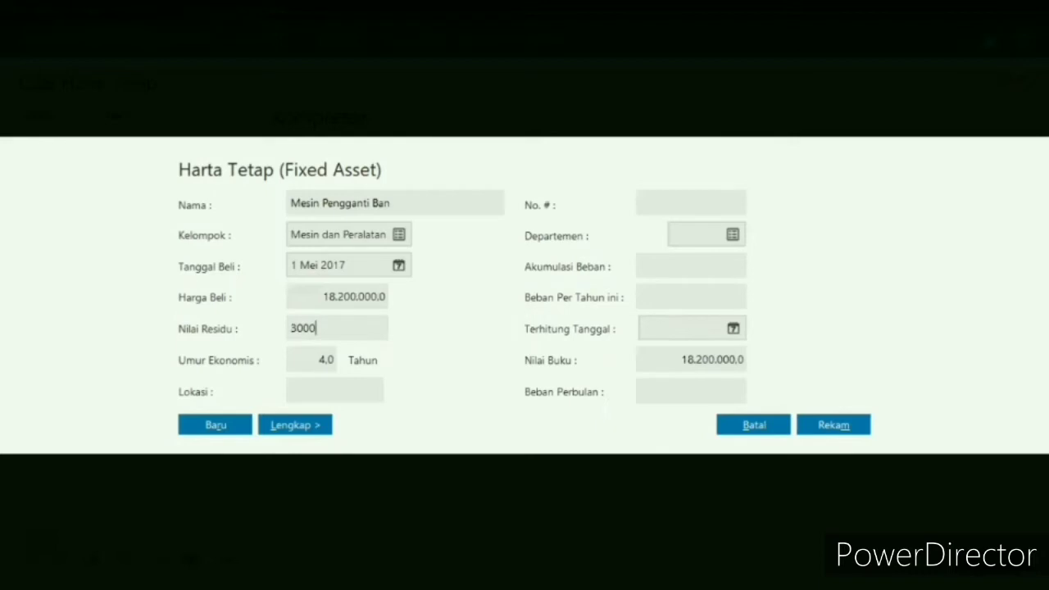
pyautogui.write('000')
pyautogui.click(334, 358)
pyautogui.doubleClick(334, 358)
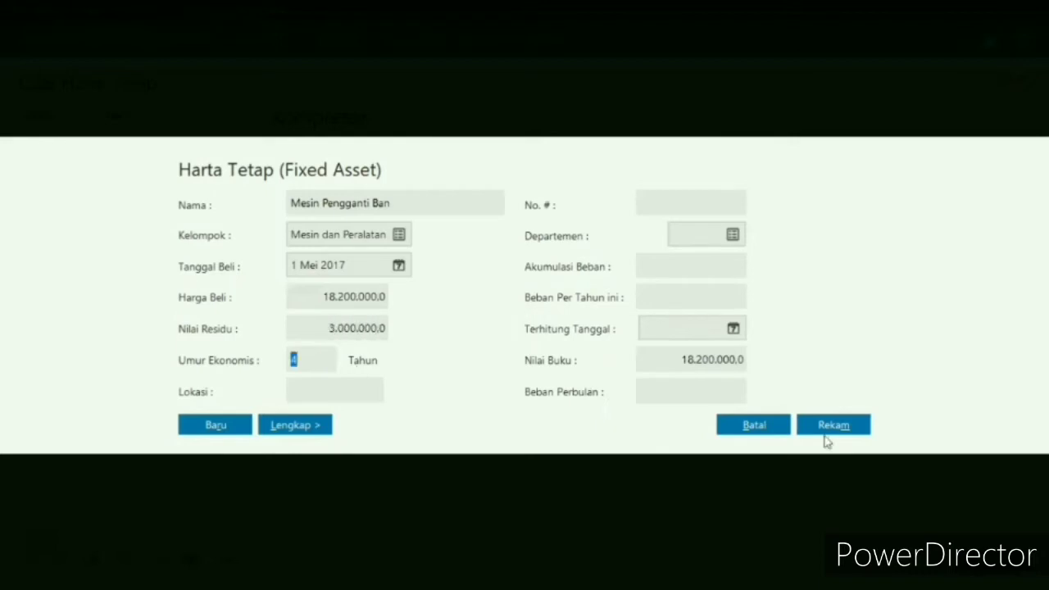
pyautogui.write('5')
# - Record Mesin Pengganti Ban with automatically calculated accumulated depreciation, review its details in the asset list and close the list
pyautogui.click(831, 424)
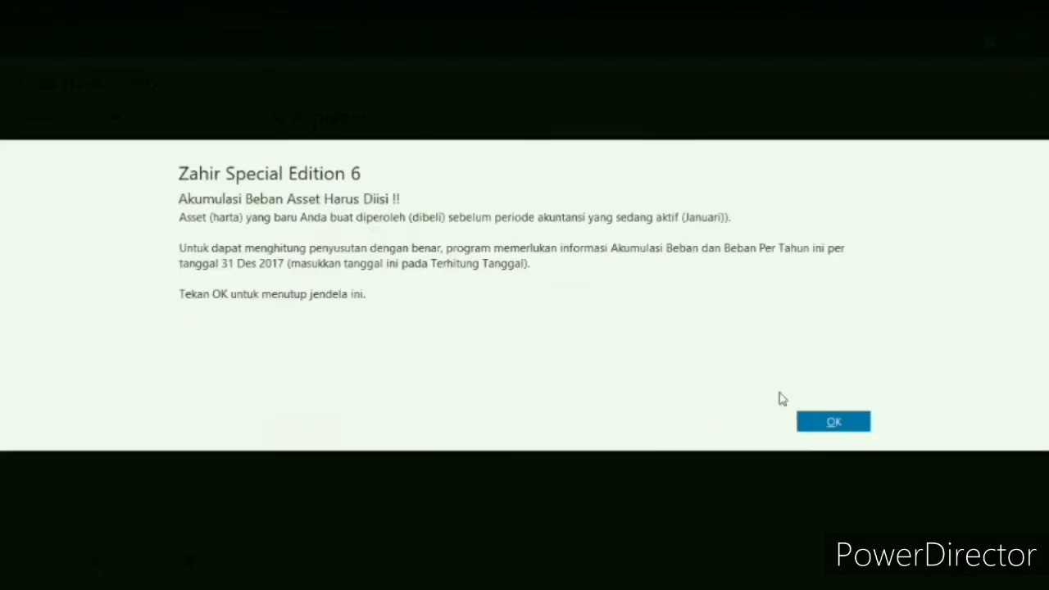
pyautogui.press('Return')
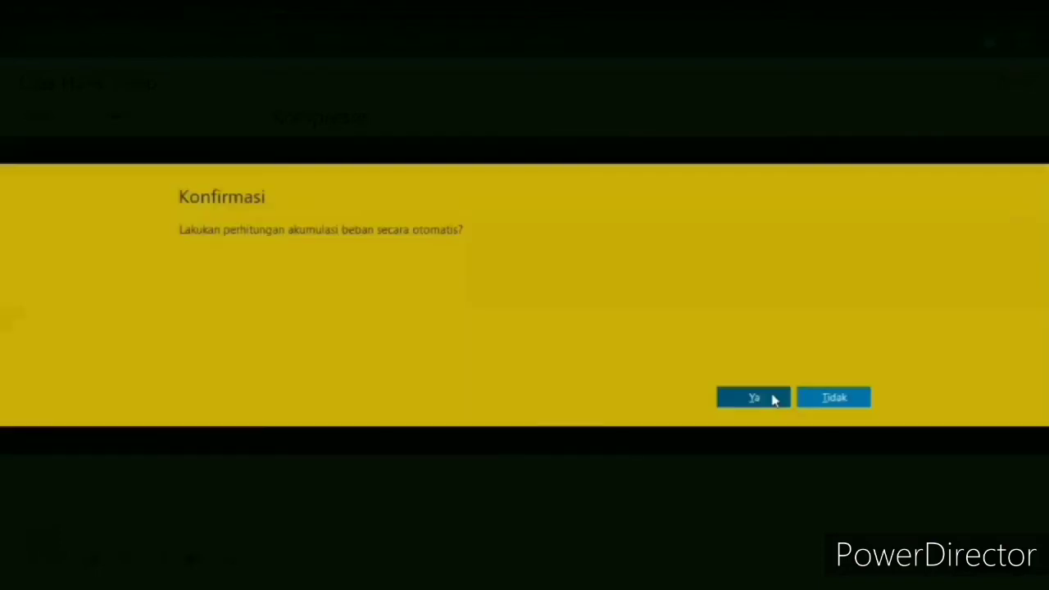
pyautogui.click(753, 397)
pyautogui.click(126, 276)
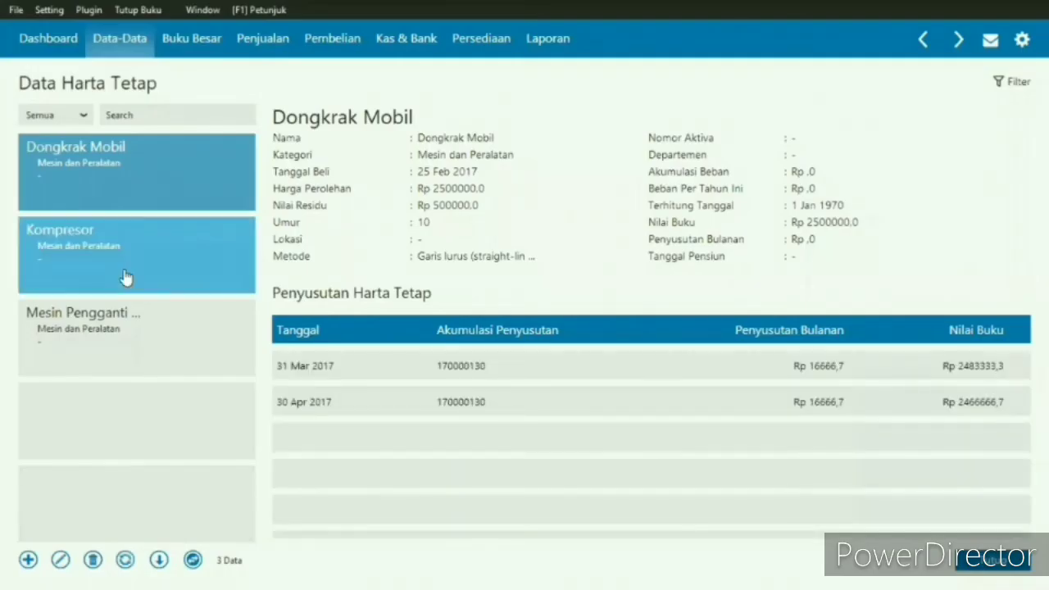
pyautogui.click(129, 337)
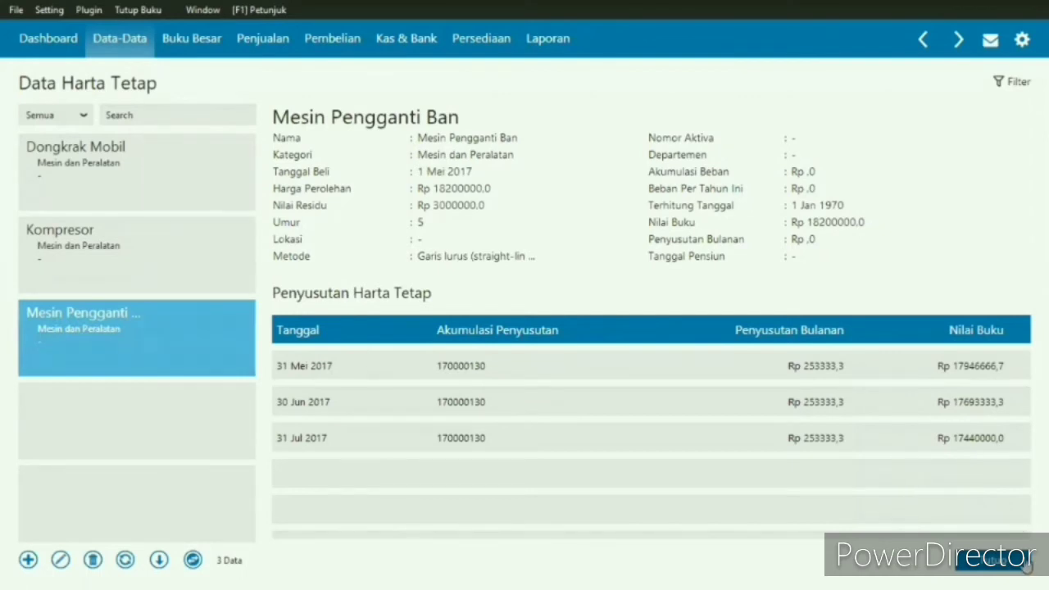
pyautogui.click(1024, 564)
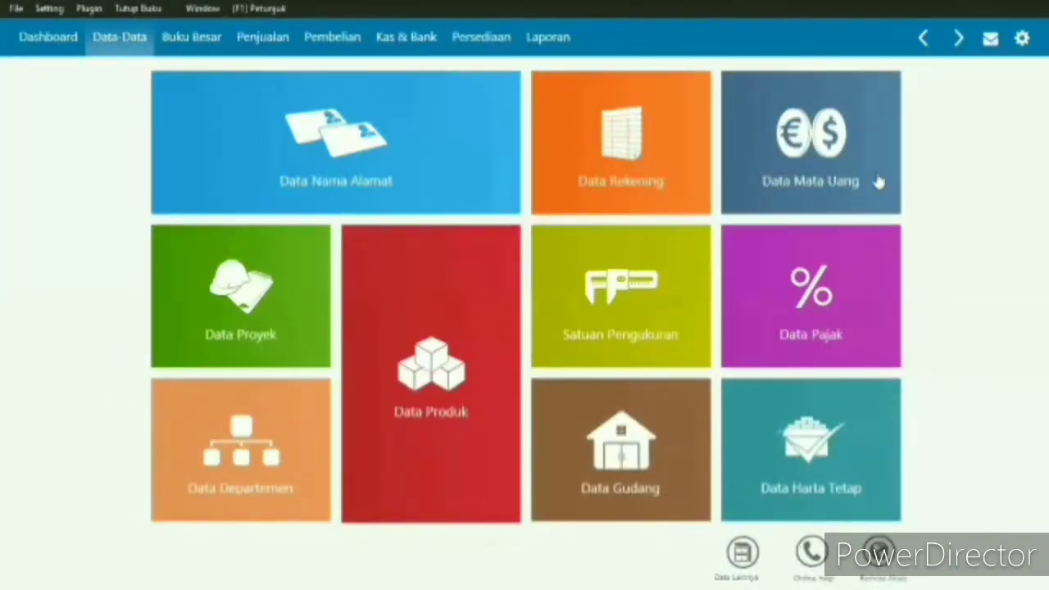
# - Start a new receivable payment (Pembayaran Piutang Usaha) from the customer whose receivable balance is Rp 3.675.000
pyautogui.click(283, 39)
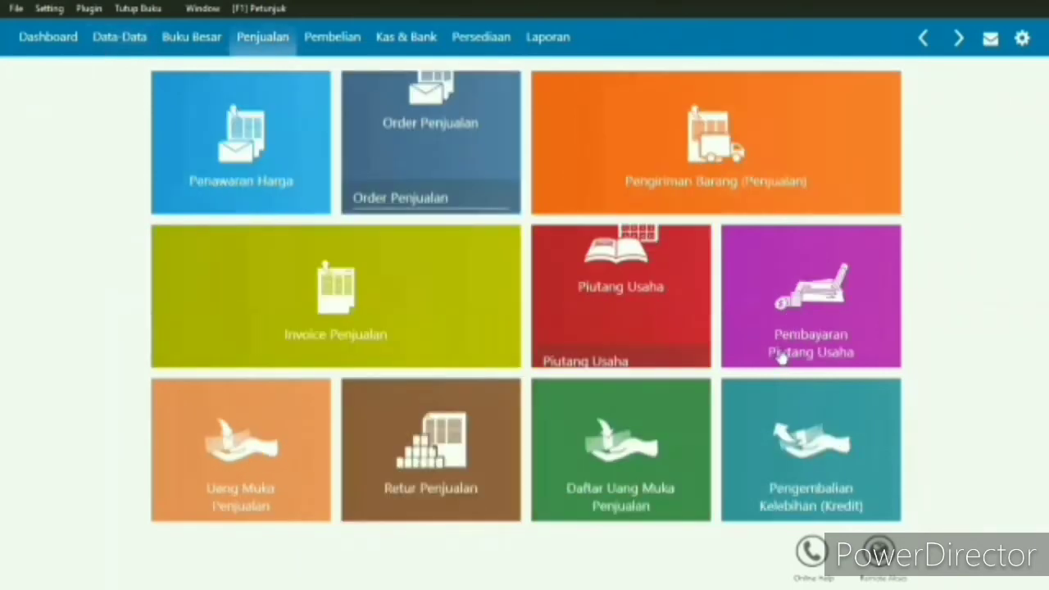
pyautogui.moveTo(819, 281)
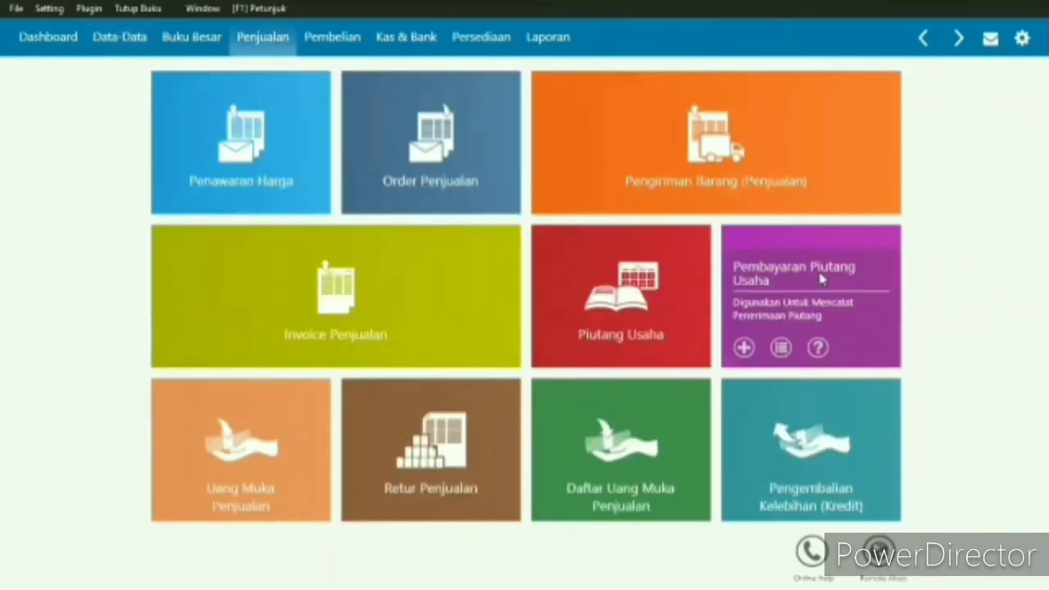
pyautogui.click(821, 279)
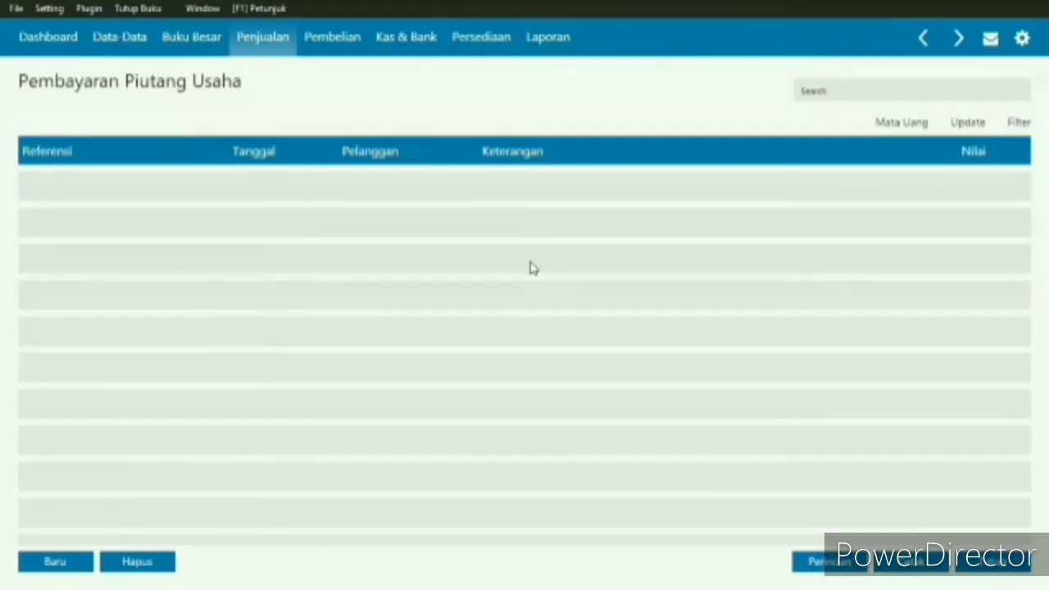
pyautogui.click(65, 564)
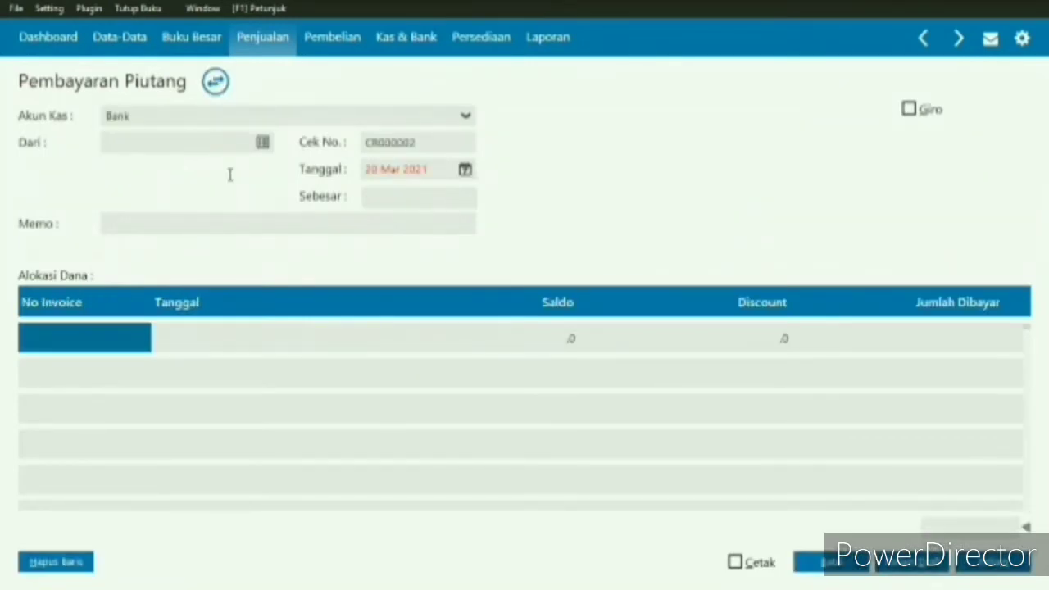
pyautogui.click(262, 146)
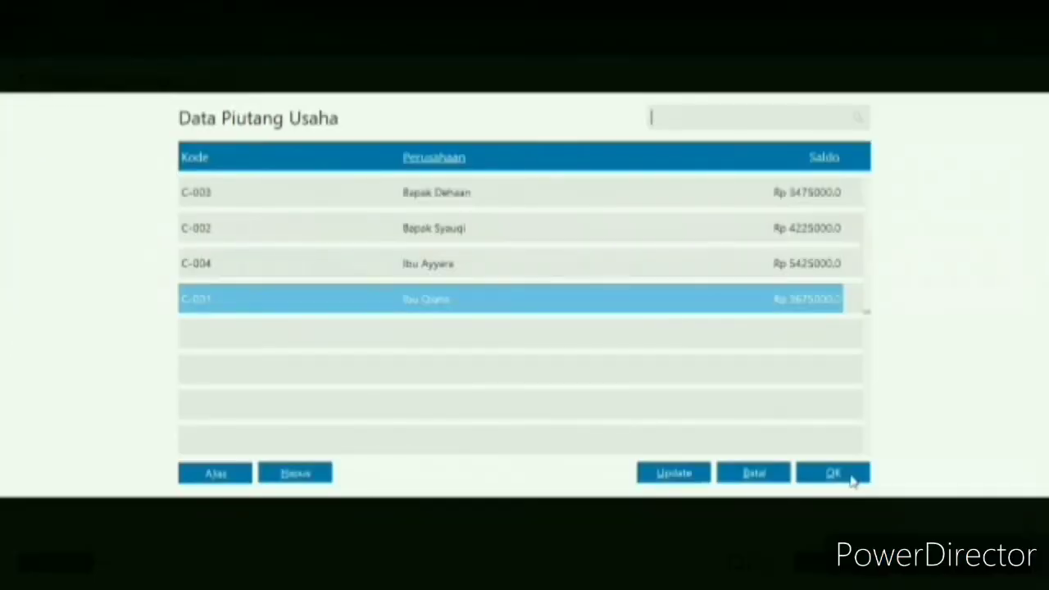
pyautogui.click(851, 482)
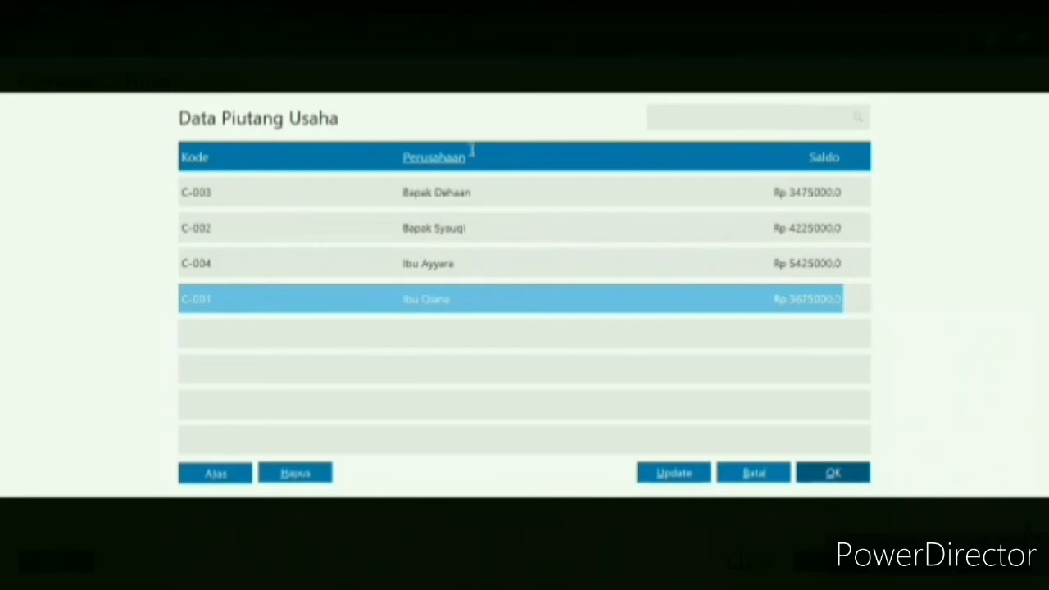
pyautogui.press('Return')
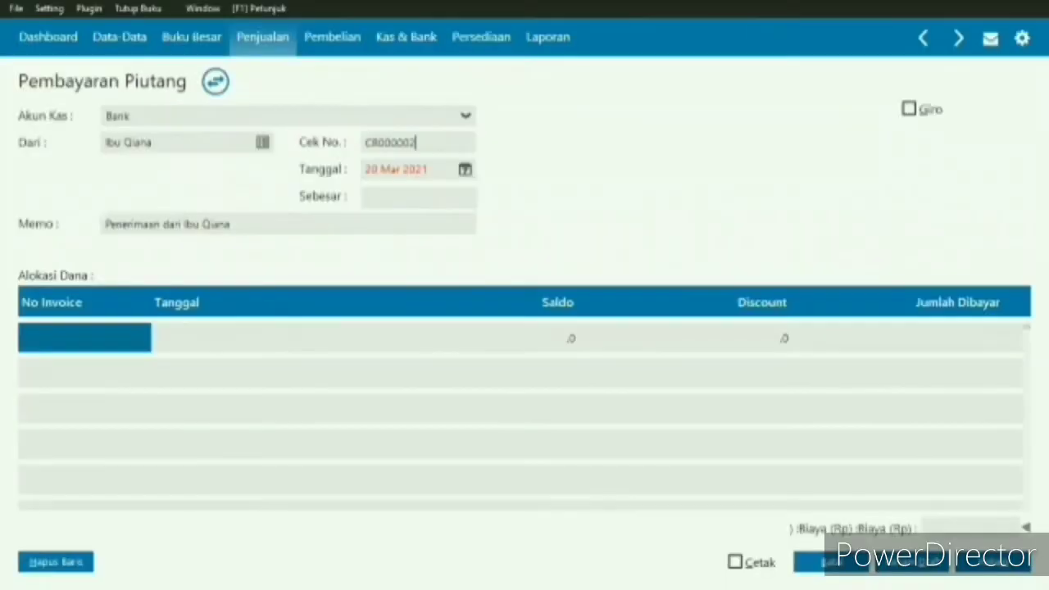
# - Set the payment's check number to CR000001, its date to 7 January 2018 and its amount to 3.000.000
pyautogui.press('BackSpace')
pyautogui.write('1')
pyautogui.press('Tab')
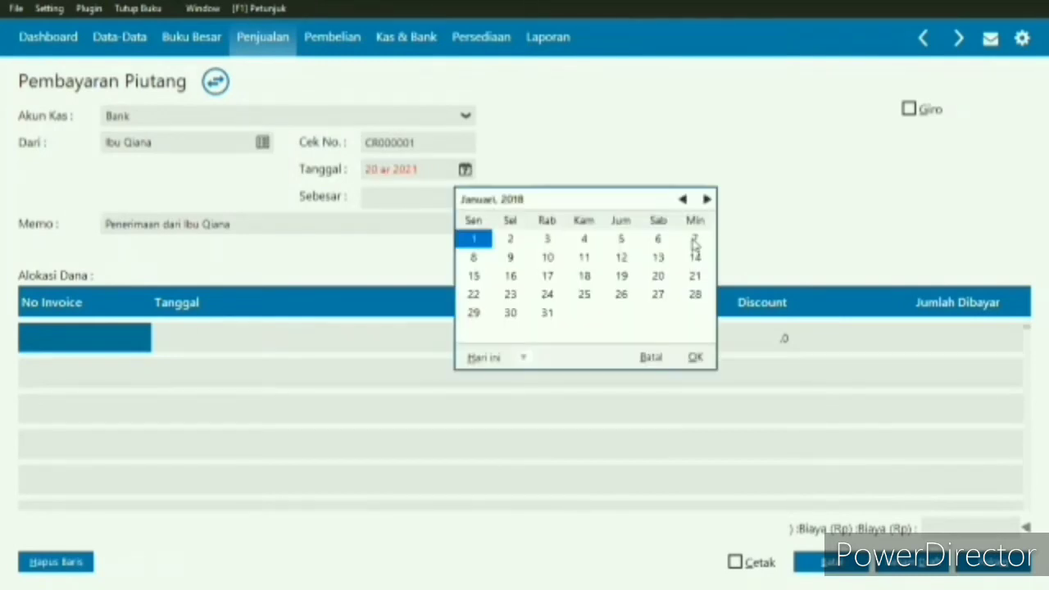
pyautogui.click(694, 239)
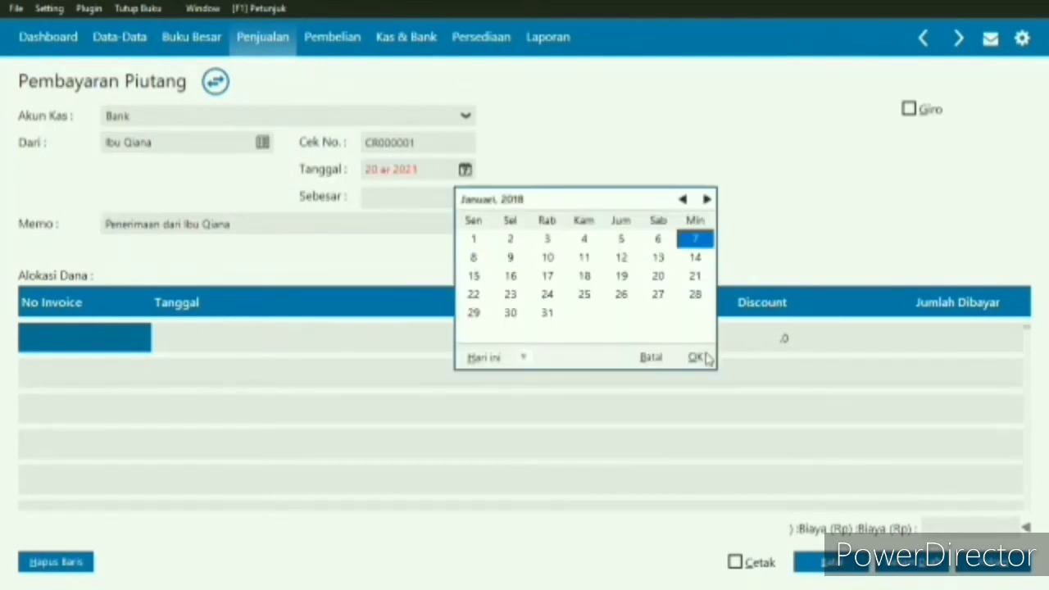
pyautogui.click(397, 195)
pyautogui.write('10')
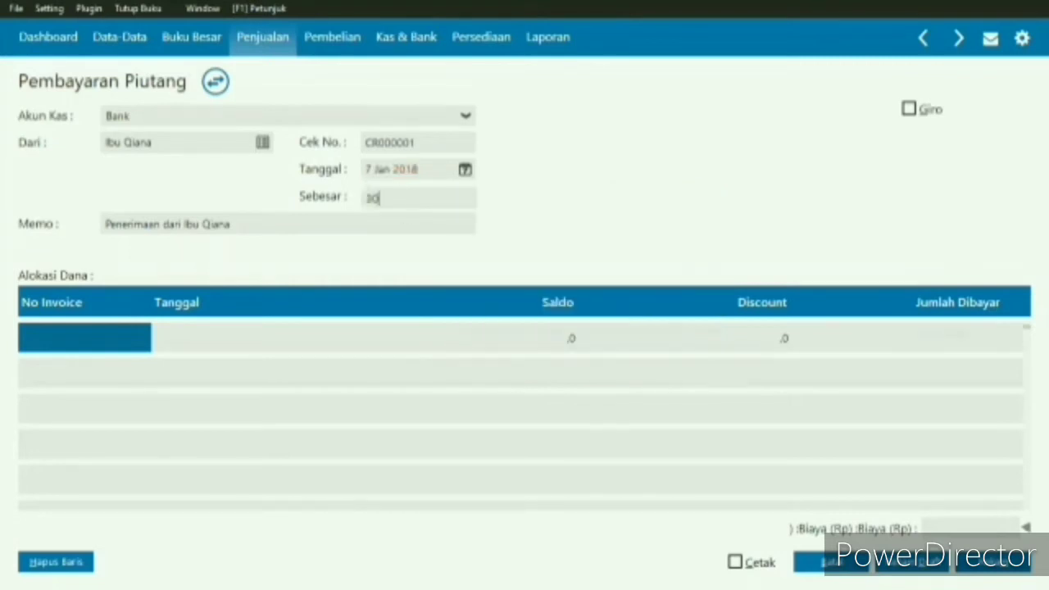
pyautogui.write('000000')
# - Allocate the payment to the customer's outstanding invoice INV-01
pyautogui.click(580, 348)
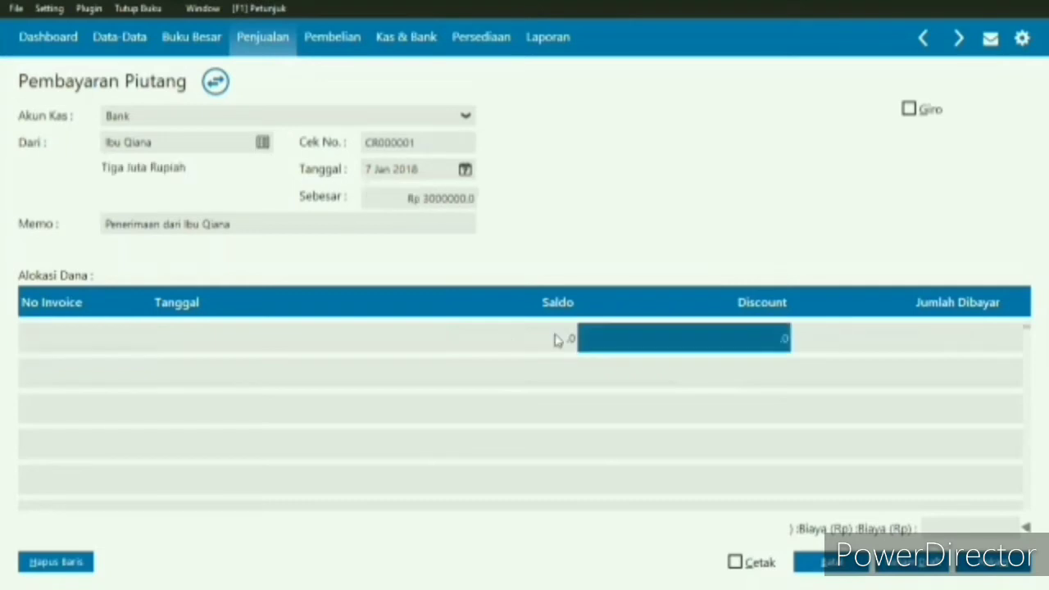
pyautogui.click(372, 339)
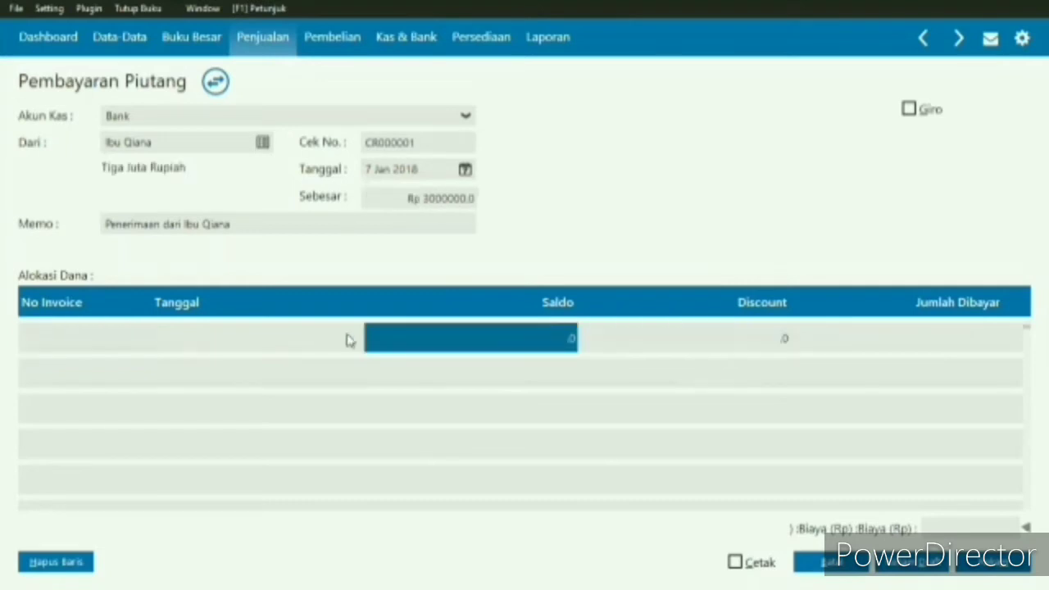
pyautogui.click(575, 339)
pyautogui.click(572, 338)
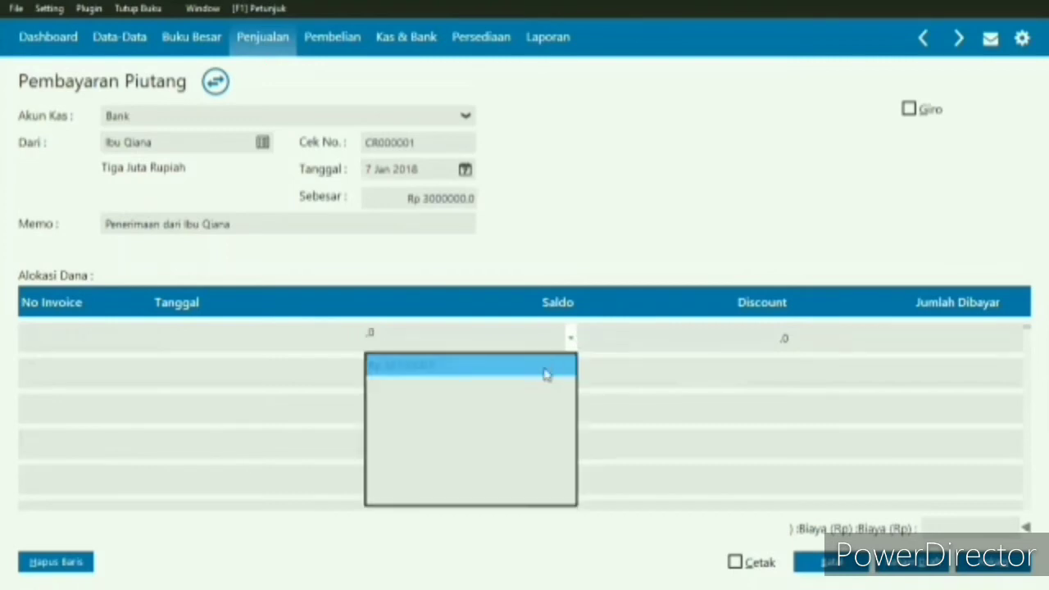
pyautogui.click(546, 373)
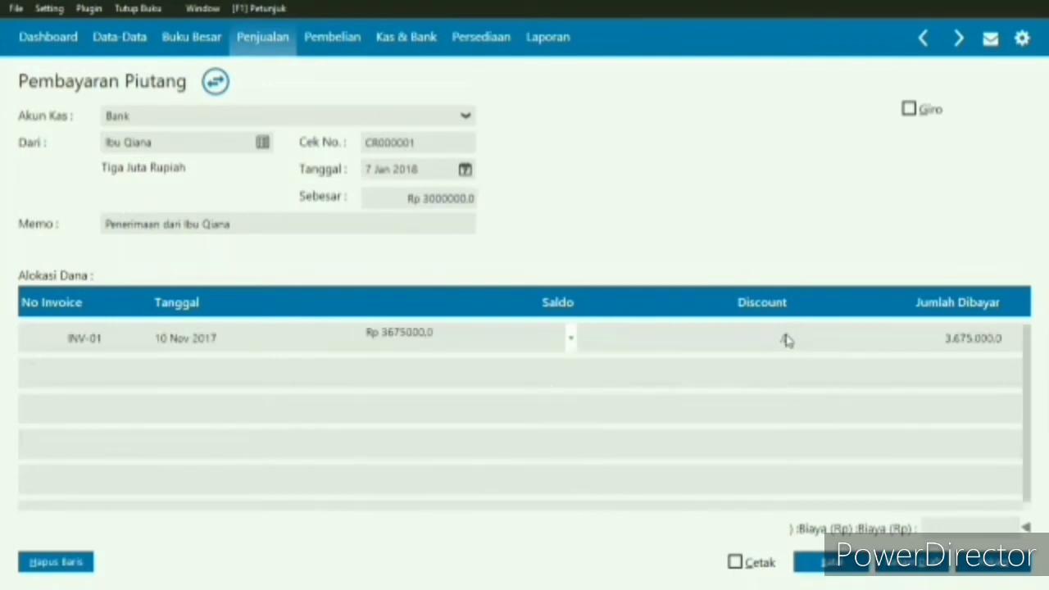
# - Give invoice INV-01 a discount of 200.000 and set its paid amount to 3.000.000
pyautogui.click(786, 340)
pyautogui.click(786, 337)
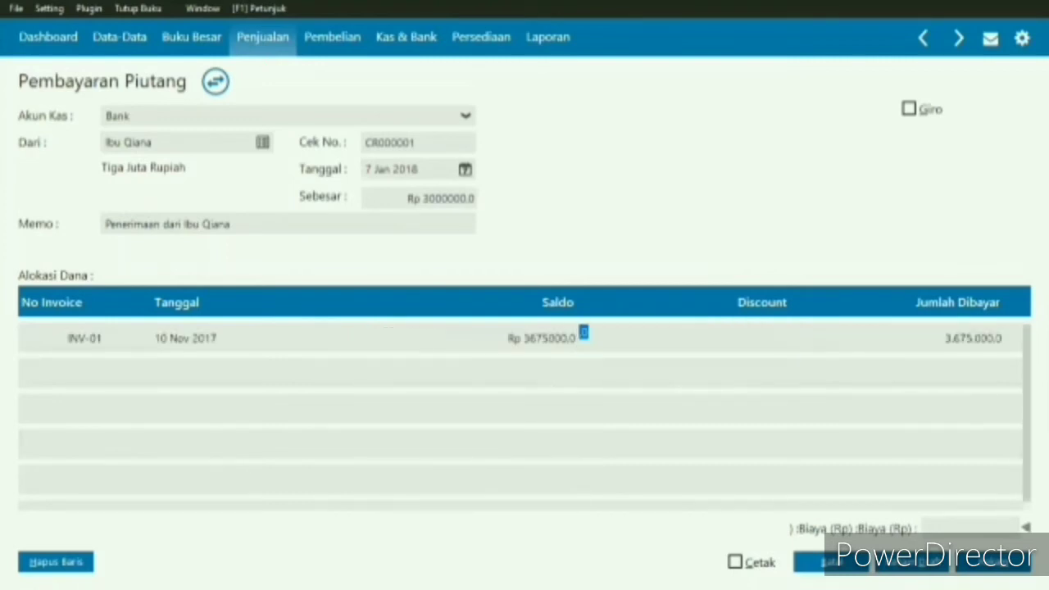
pyautogui.write('200000')
pyautogui.click(987, 347)
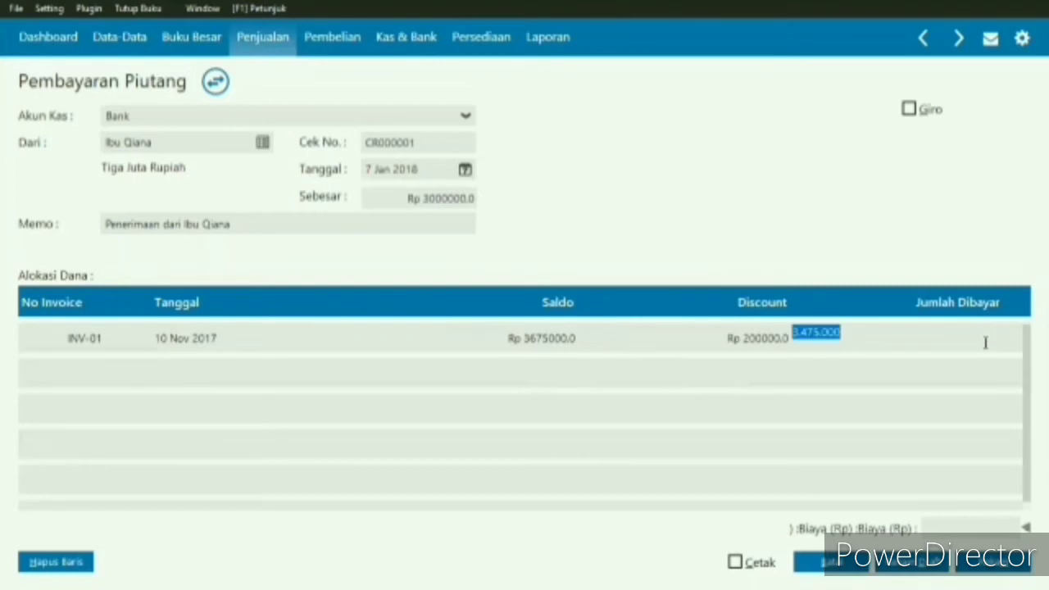
pyautogui.write('3,000,')
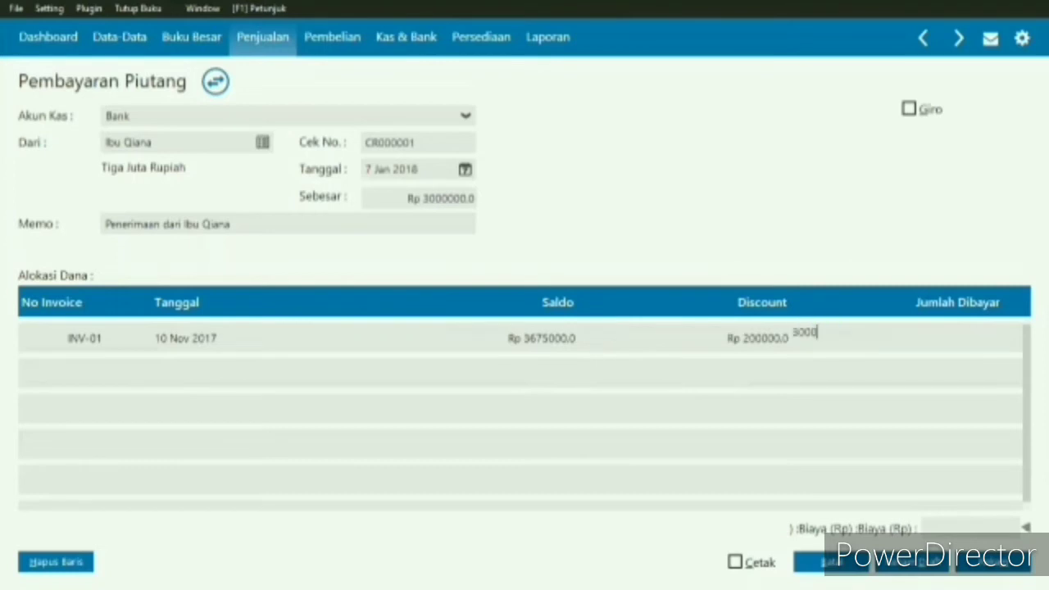
pyautogui.write('000')
# - Enter 3.000.000 as the payment's cost (Biaya) and record the transaction
pyautogui.click(1003, 525)
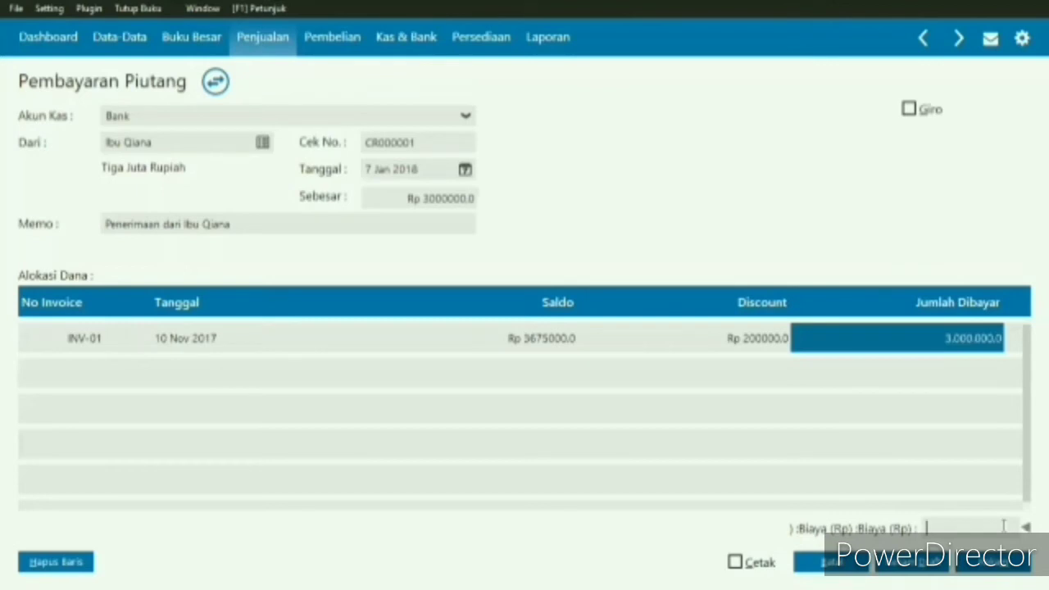
pyautogui.write('3.000.00')
pyautogui.write('0')
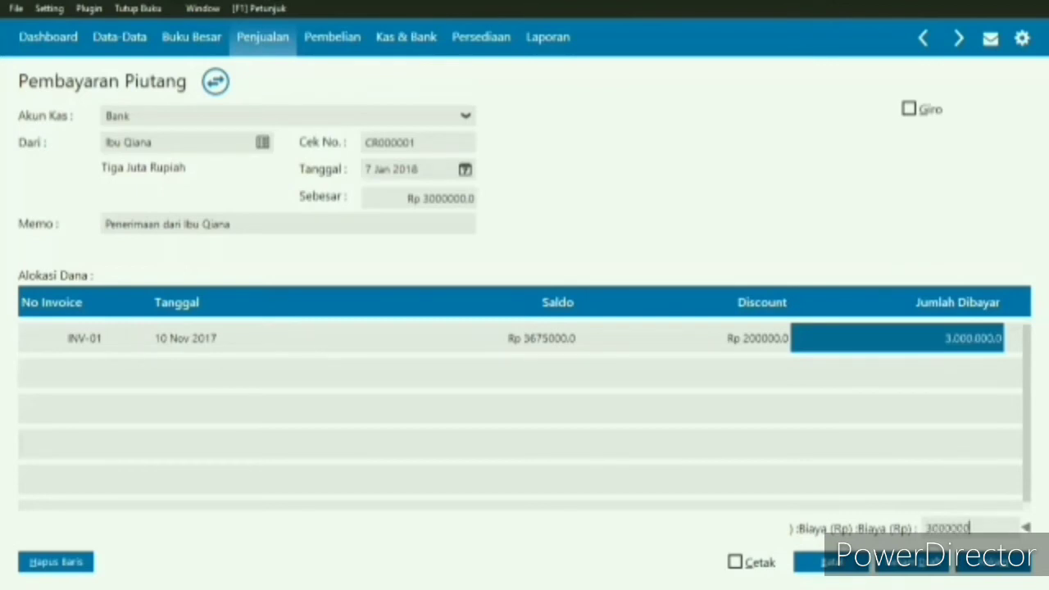
pyautogui.click(996, 571)
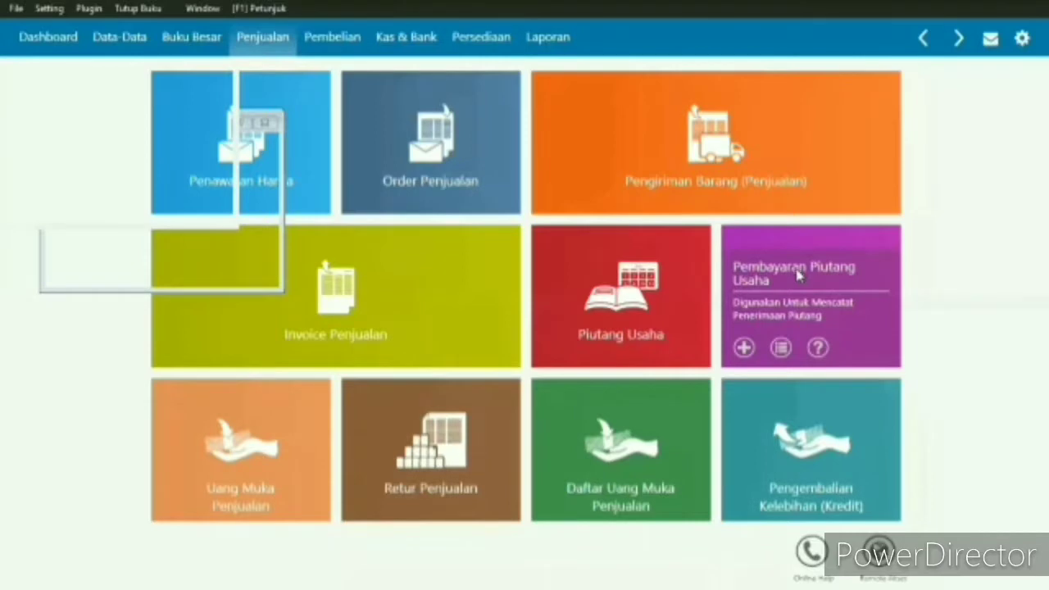
pyautogui.click(797, 273)
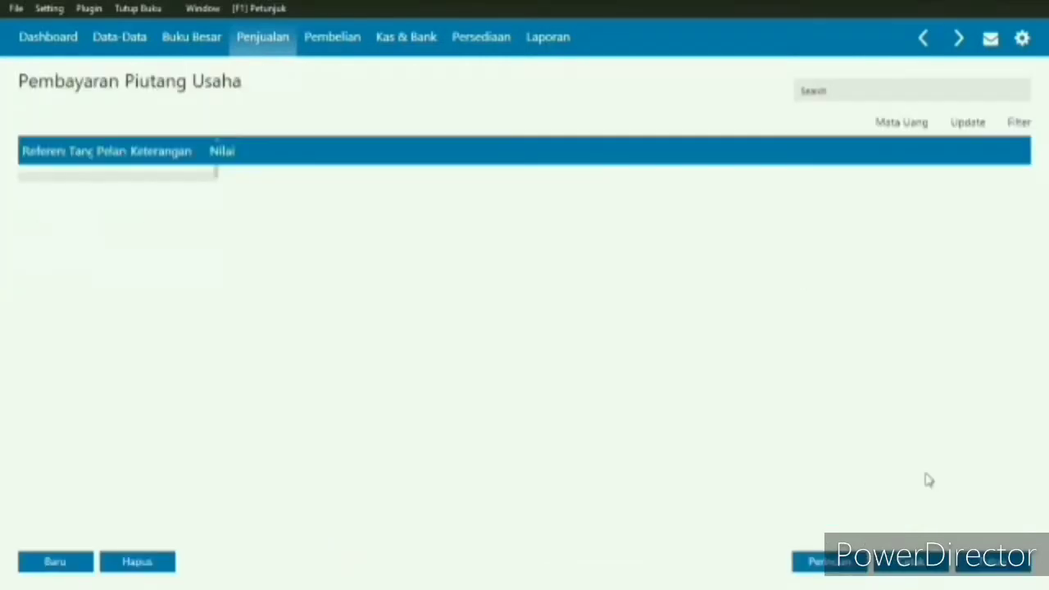
# - Reopen the receivable payment list, check the value of the recorded payment CR000001 and close the list
pyautogui.click(993, 573)
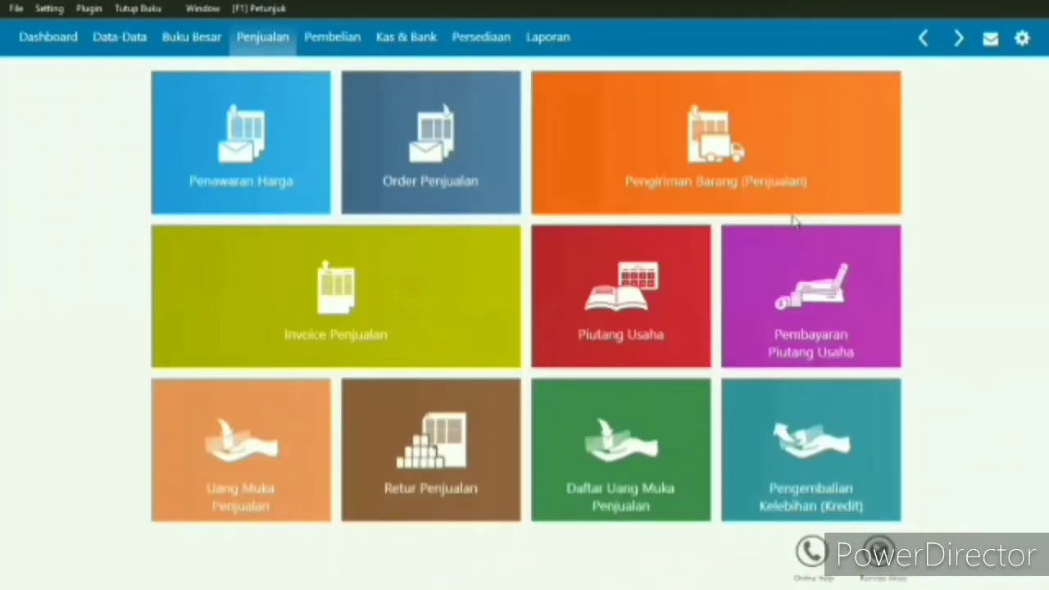
pyautogui.moveTo(817, 271)
pyautogui.click(847, 250)
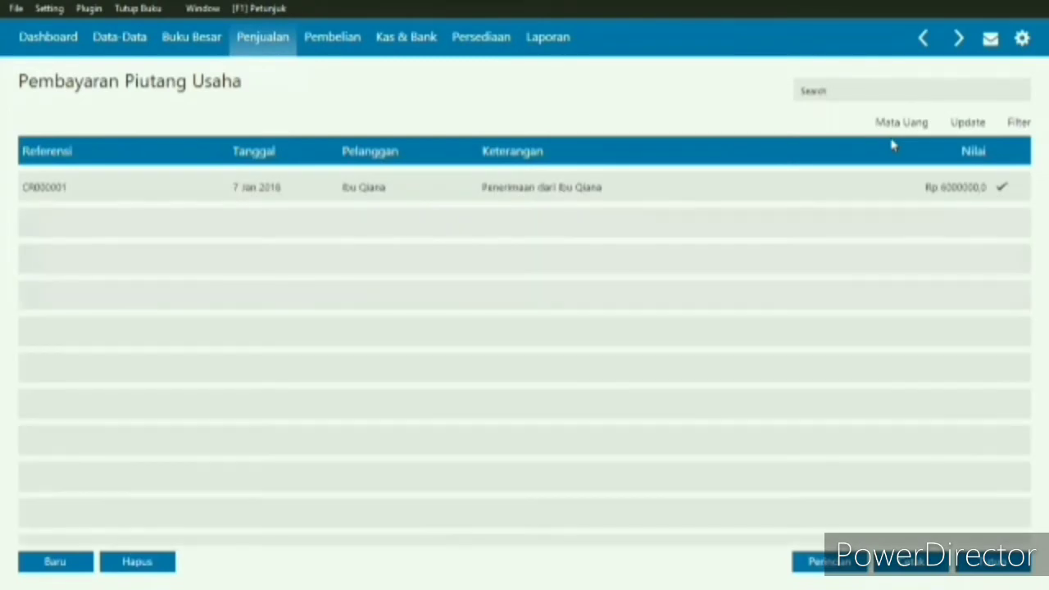
pyautogui.click(949, 187)
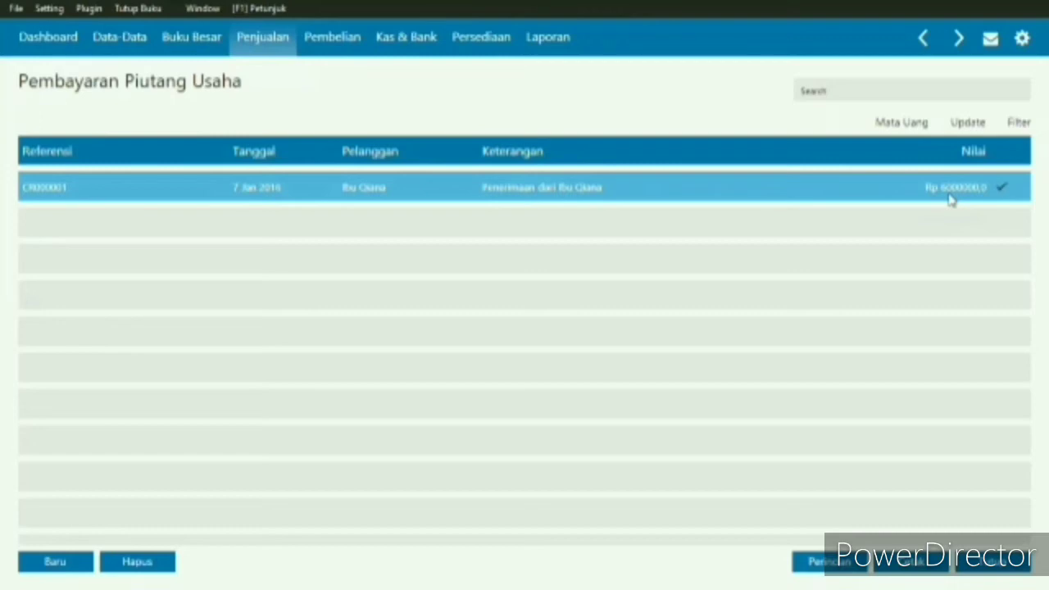
pyautogui.click(991, 571)
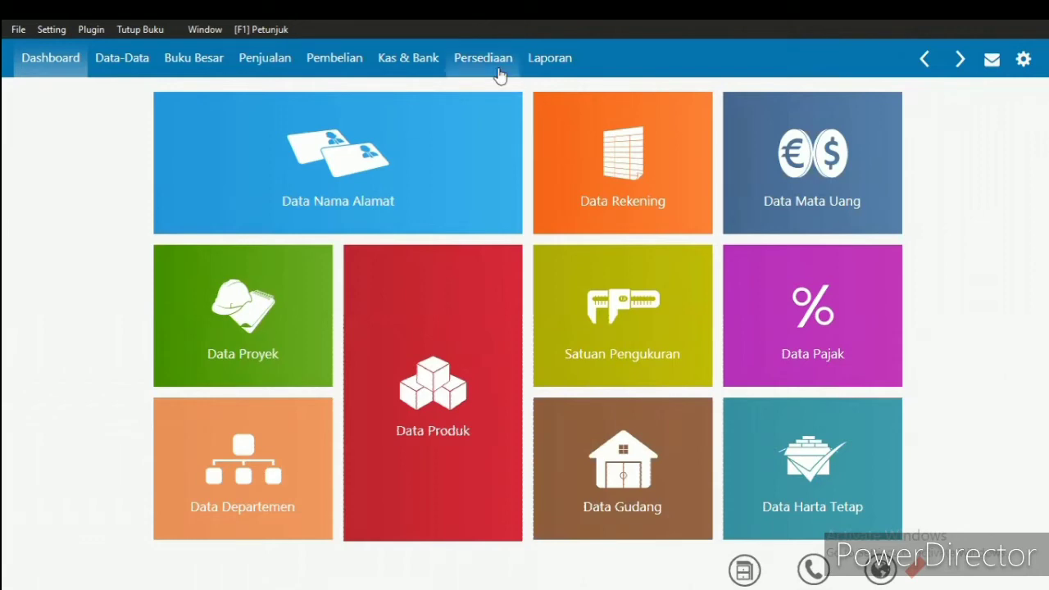
# - Start a new cash receipt from the Kas Masuk list
pyautogui.click(397, 74)
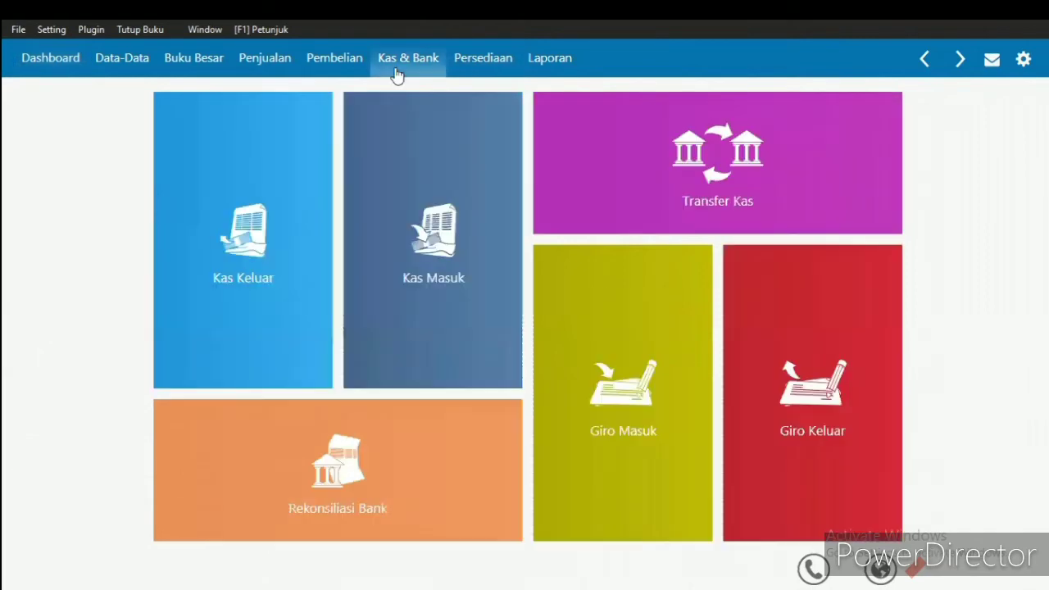
pyautogui.click(439, 259)
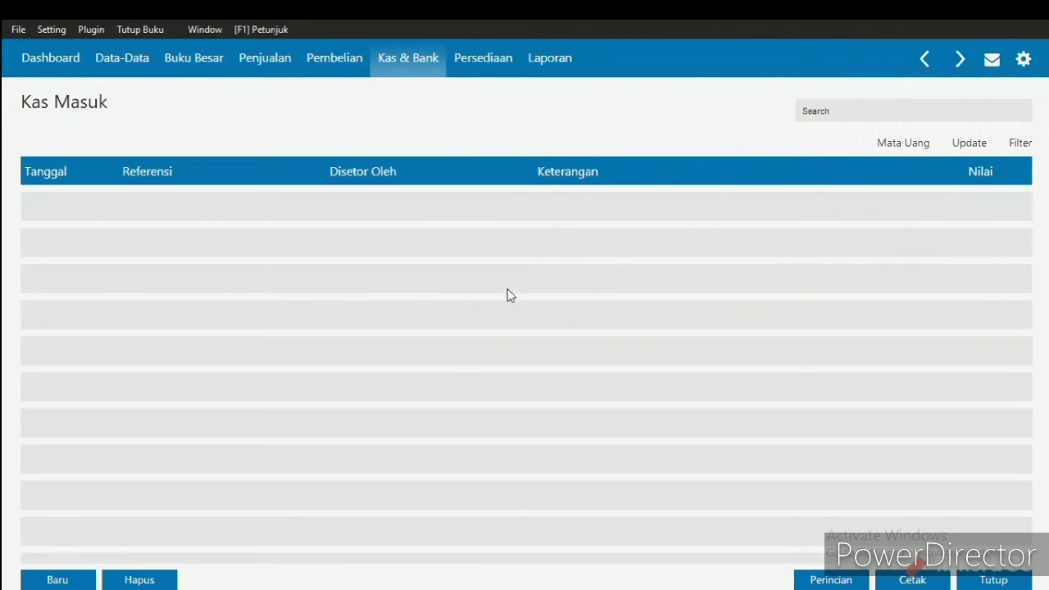
pyautogui.click(66, 579)
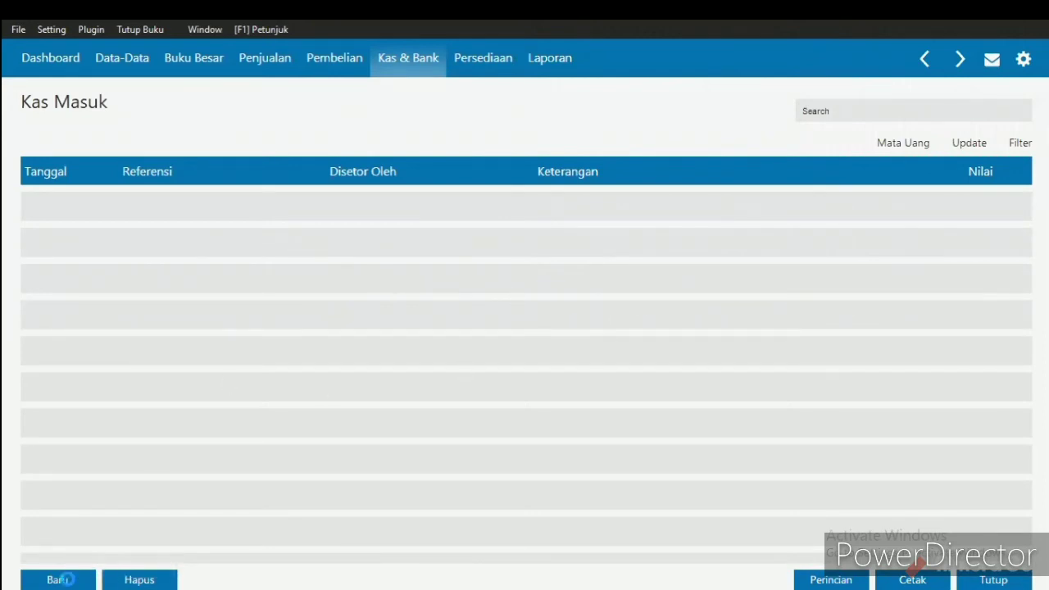
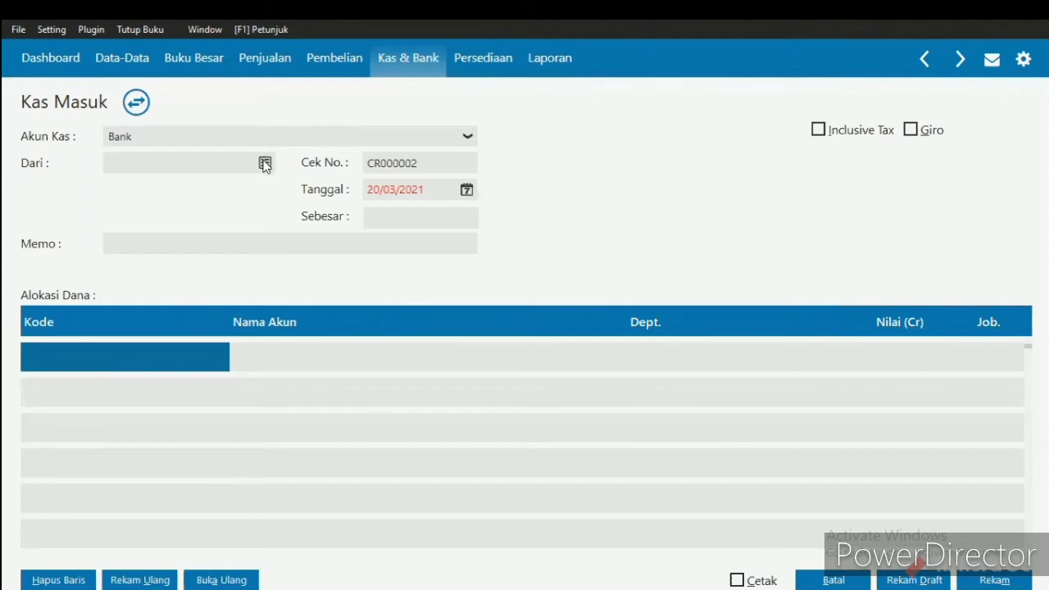
# - Choose the last customer in the name list as the payer (Dari) of the cash receipt
pyautogui.click(265, 164)
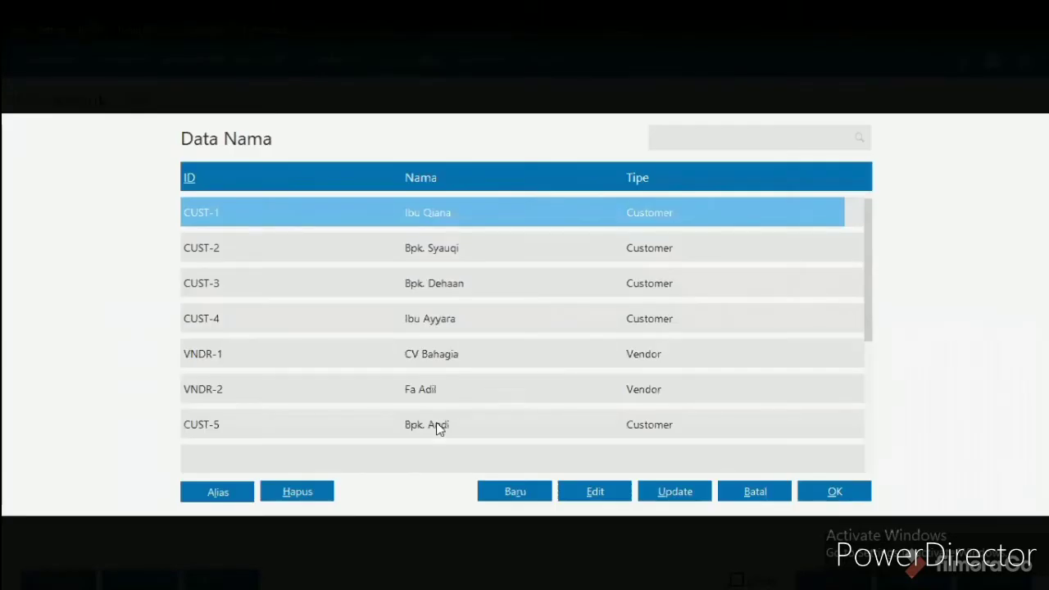
pyautogui.click(437, 424)
pyautogui.doubleClick(437, 425)
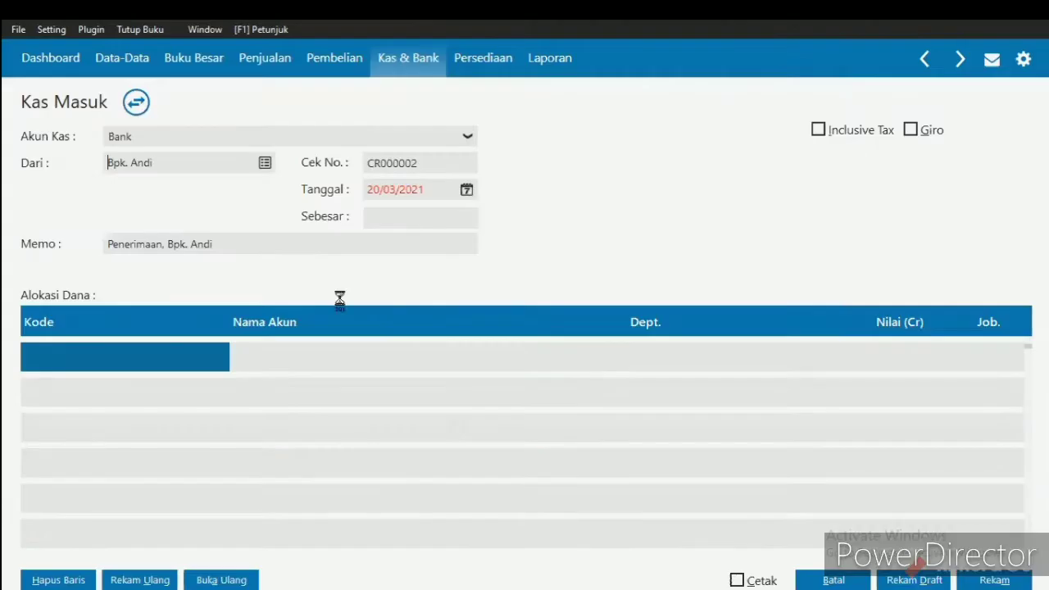
# - Set the cash receipt's date (Tanggal) to 10/01/2018
pyautogui.click(402, 190)
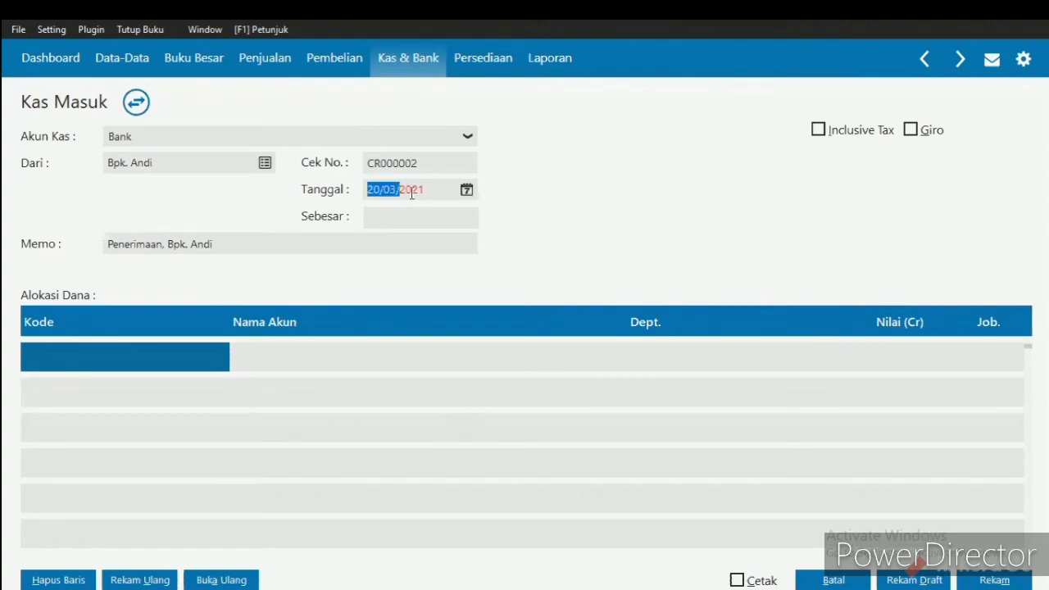
pyautogui.click(400, 190)
pyautogui.moveTo(369, 190); pyautogui.dragTo(424, 190)
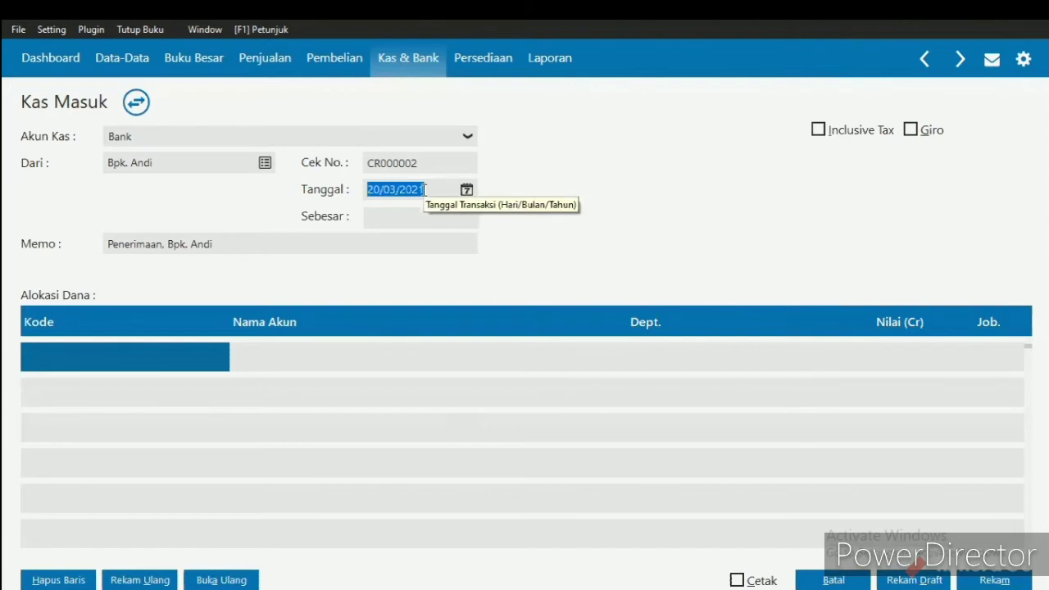
pyautogui.write('1')
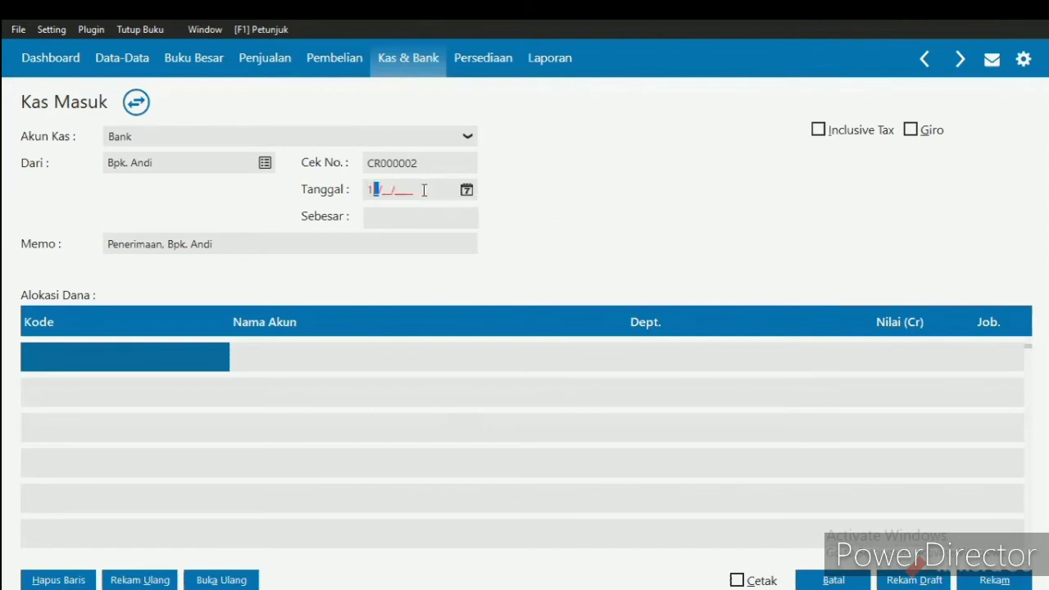
pyautogui.write('0/01/2018')
pyautogui.click(163, 244)
pyautogui.write(',')
# - Find the Pendapatan Jasa account in the account list and allocate the receipt's first line to it
pyautogui.doubleClick(124, 393)
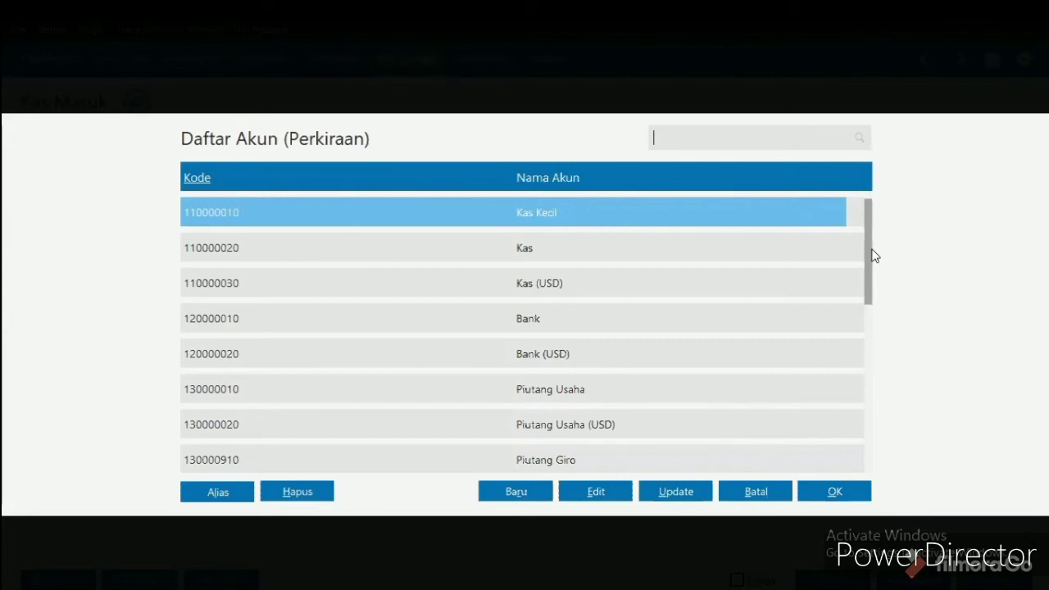
pyautogui.moveTo(870, 273); pyautogui.dragTo(867, 290)
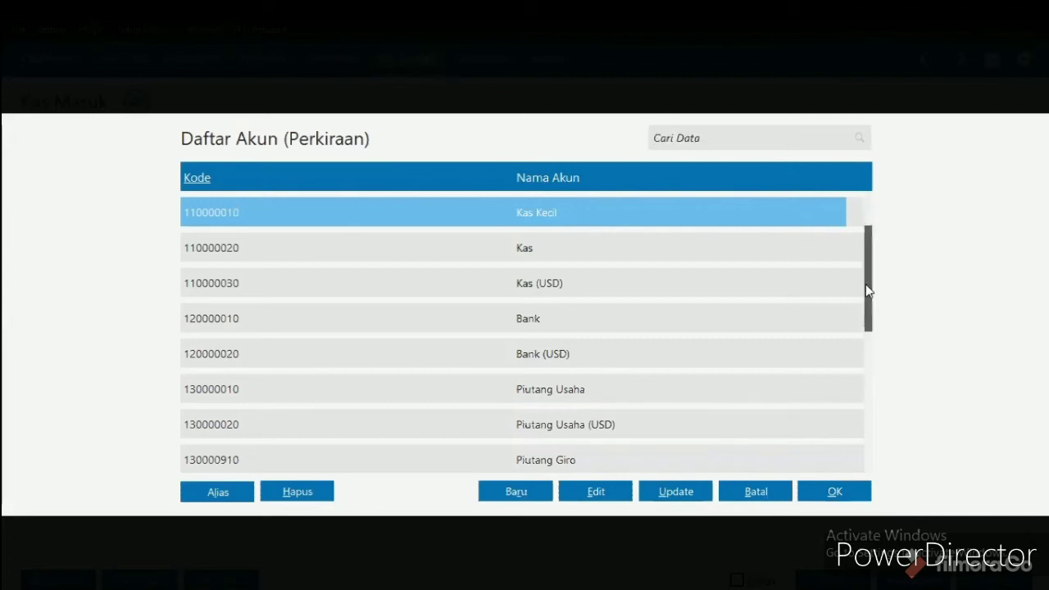
pyautogui.press('Down')
pyautogui.press('Down')
pyautogui.press('Down')
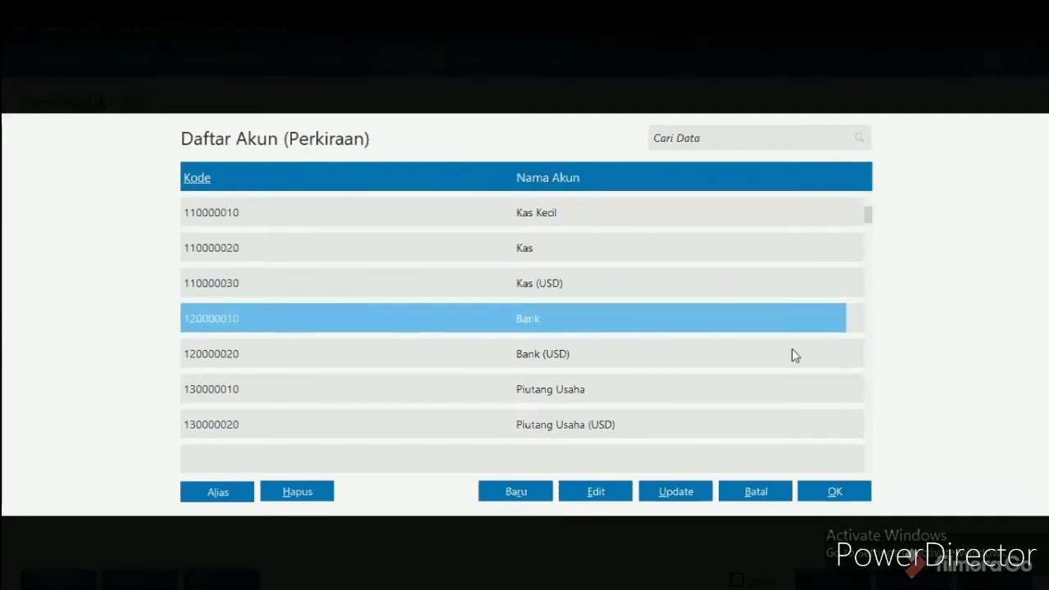
pyautogui.press('Down')
pyautogui.press('Down')
pyautogui.press('Down')
pyautogui.press('Down')
pyautogui.press('Down')
pyautogui.press('Down')
pyautogui.press('Down')
pyautogui.press('Down')
pyautogui.press('Down')
pyautogui.press('Down')
pyautogui.press('Down')
pyautogui.press('Down')
pyautogui.press('Down')
pyautogui.press('Down')
pyautogui.press('Down')
pyautogui.press('Down')
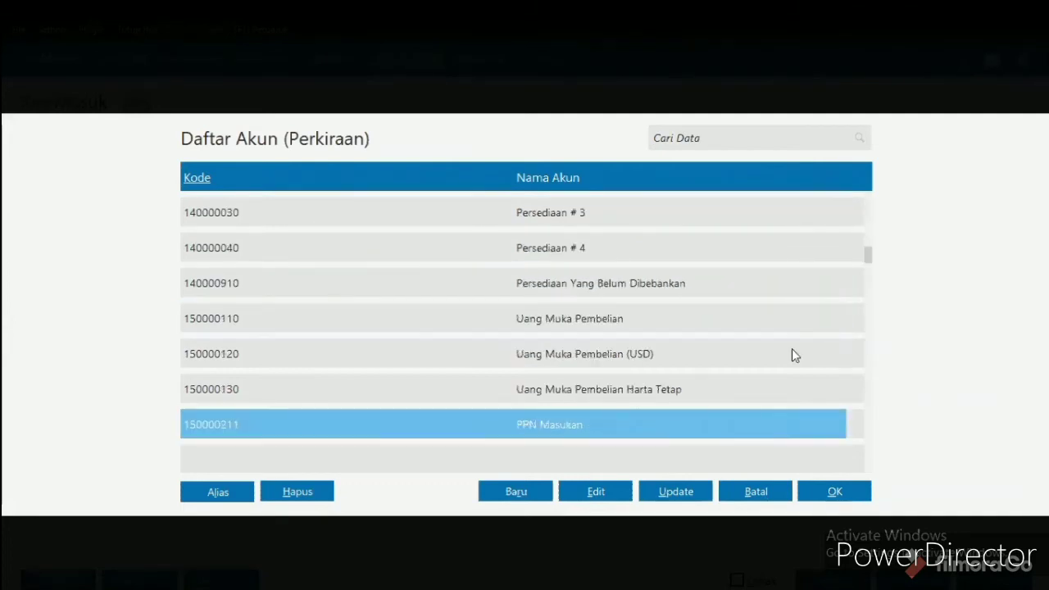
pyautogui.press('Down')
pyautogui.press('Down')
pyautogui.press('Down')
pyautogui.press('Down')
pyautogui.press('Down')
pyautogui.press('Down')
pyautogui.press('Down')
pyautogui.press('Down')
pyautogui.press('Down')
pyautogui.press('Down')
pyautogui.press('Down')
pyautogui.press('Down')
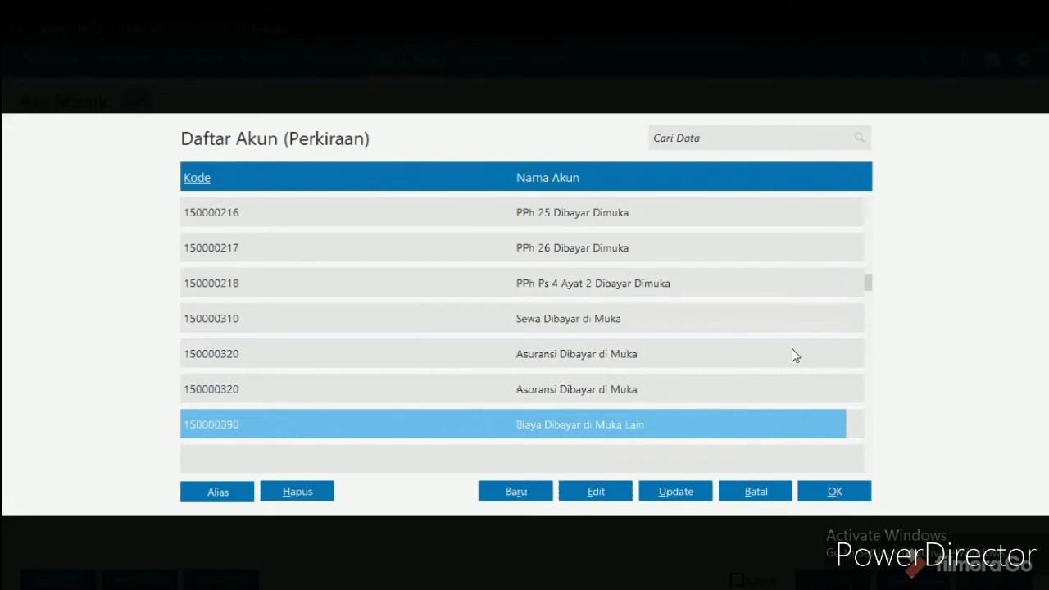
pyautogui.press('Down')
pyautogui.press('Down')
pyautogui.press('Down')
pyautogui.press('Down')
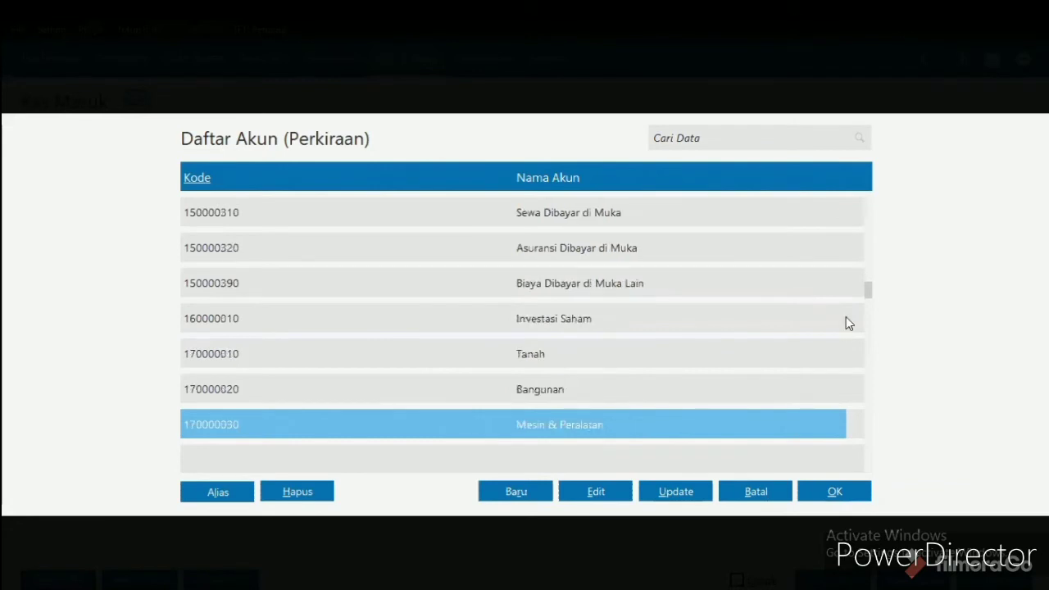
pyautogui.press('Down')
pyautogui.press('Down')
pyautogui.press('Down')
pyautogui.press('Down')
pyautogui.press('Down')
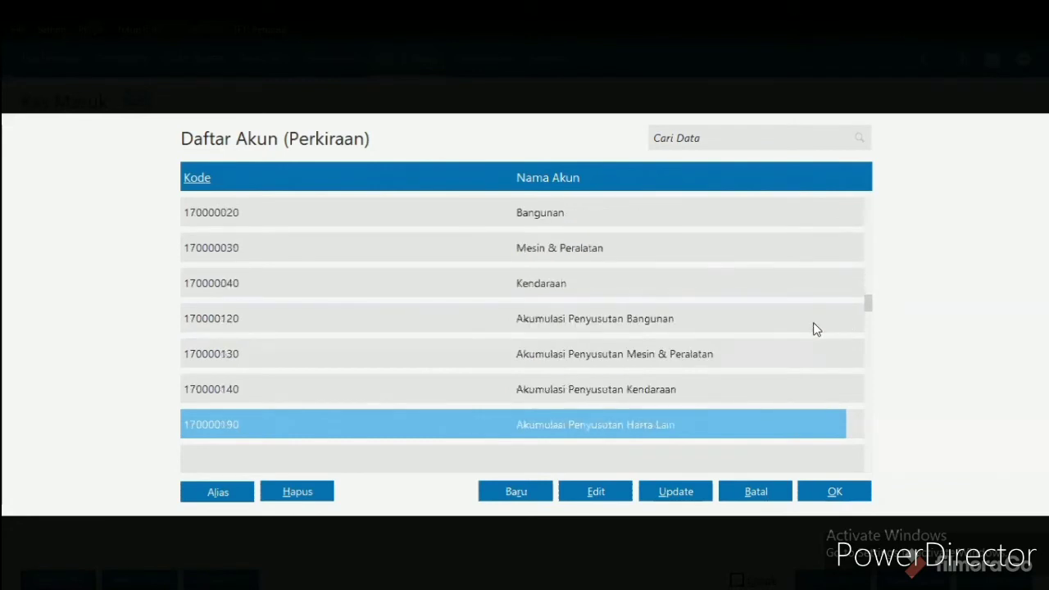
pyautogui.press('Down')
pyautogui.press('Down')
pyautogui.press('Down')
pyautogui.press('Down')
pyautogui.press('Down')
pyautogui.press('Down')
pyautogui.press('Down')
pyautogui.press('Down')
pyautogui.press('Down')
pyautogui.press('Down')
pyautogui.press('Down')
pyautogui.press('Down')
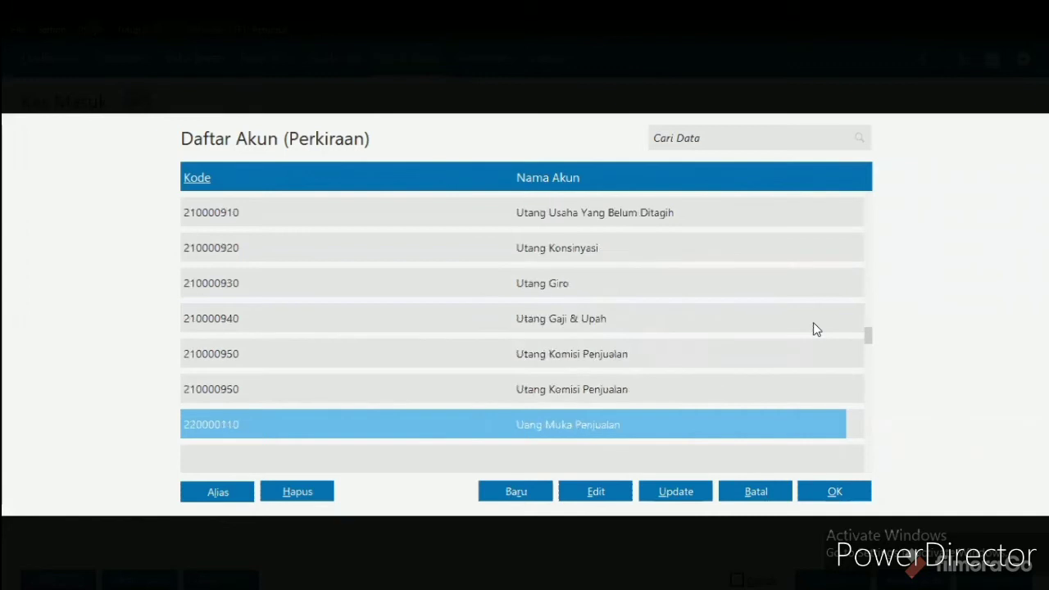
pyautogui.press('Down')
pyautogui.press('Down')
pyautogui.press('Down')
pyautogui.press('Down')
pyautogui.press('Down')
pyautogui.press('Down')
pyautogui.press('Down')
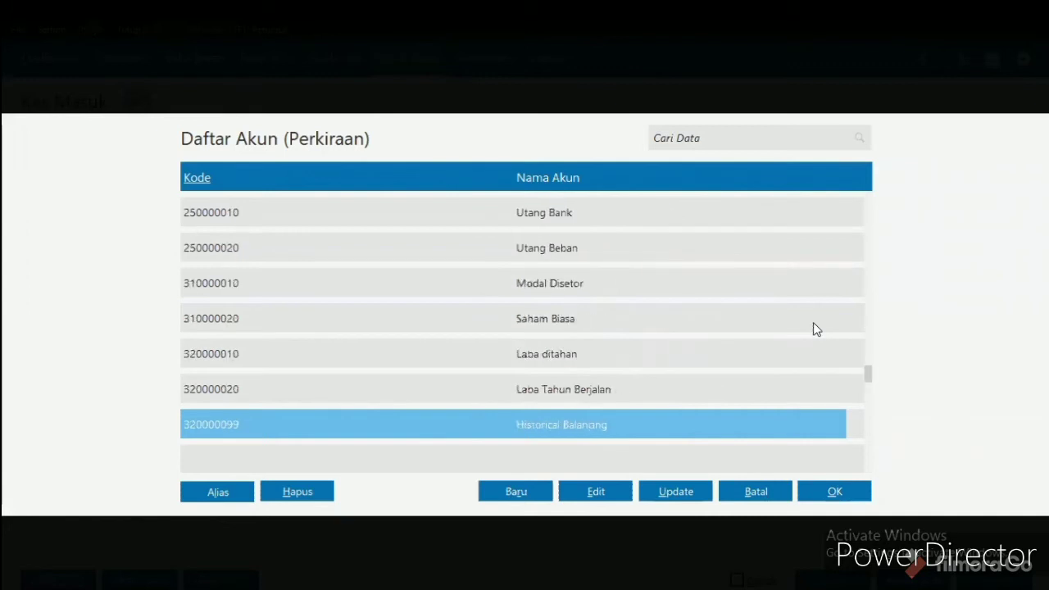
pyautogui.press('Down')
pyautogui.press('Down')
pyautogui.press('Down')
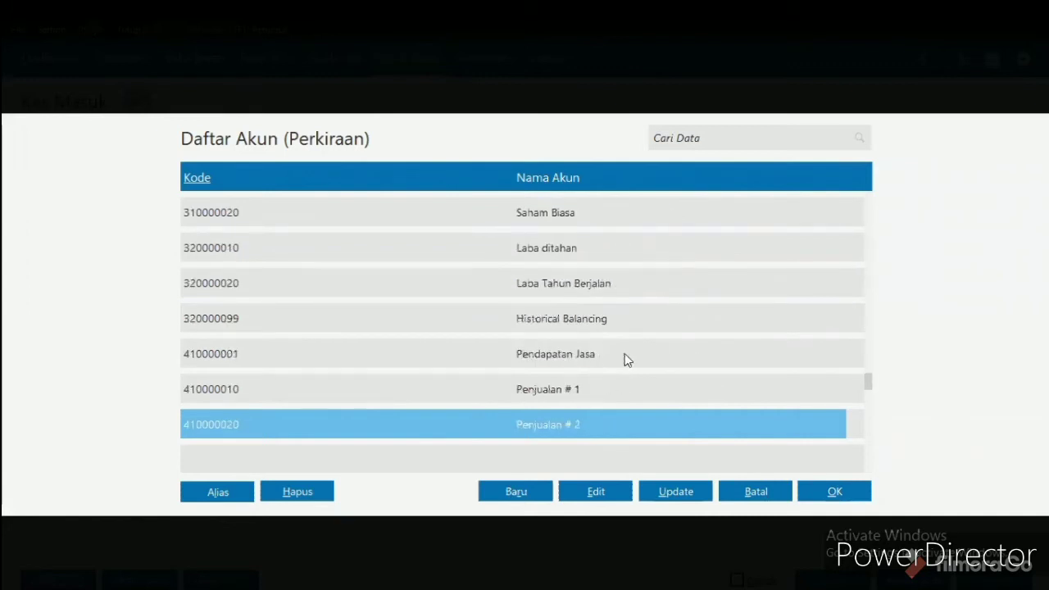
pyautogui.click(624, 355)
pyautogui.doubleClick(624, 353)
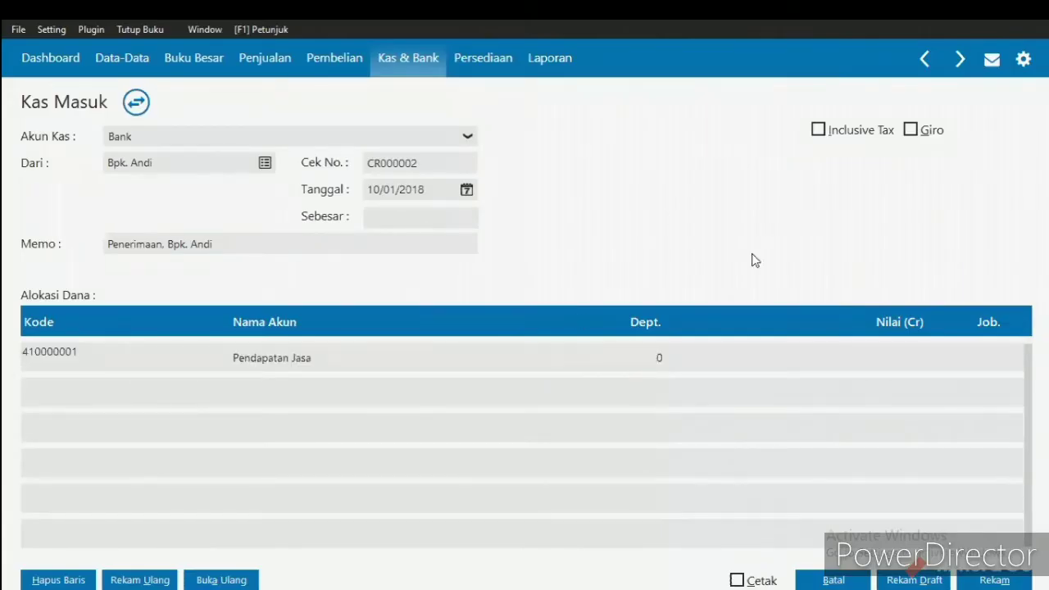
# - Enter 11500000 as the Pendapatan Jasa line's value and fill the same amount into the receipt total (Sebesar)
pyautogui.click(866, 355)
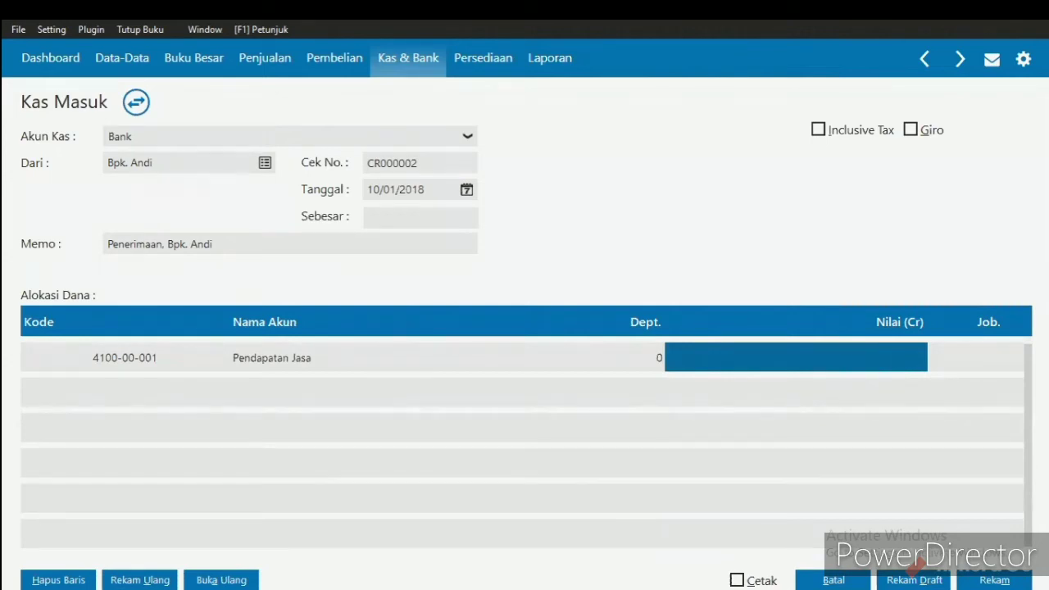
pyautogui.write('1150')
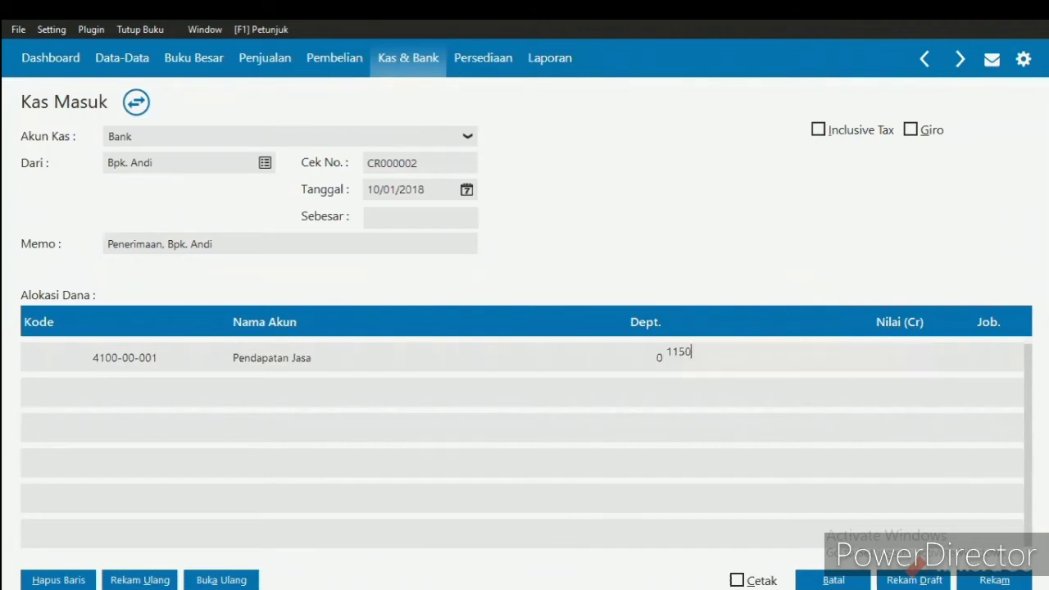
pyautogui.write('0000')
pyautogui.press('Return')
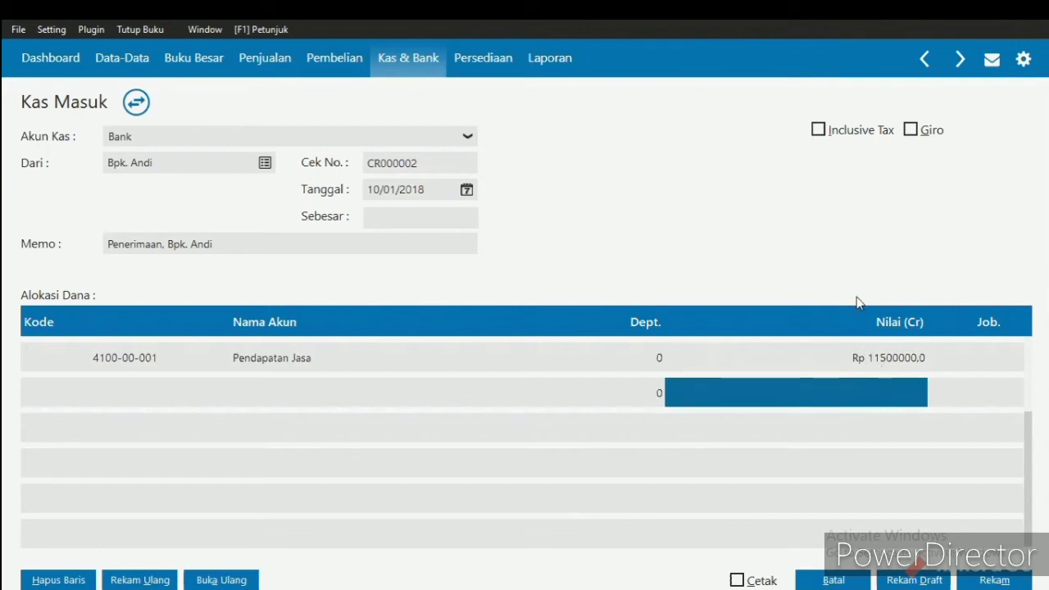
pyautogui.click(454, 218)
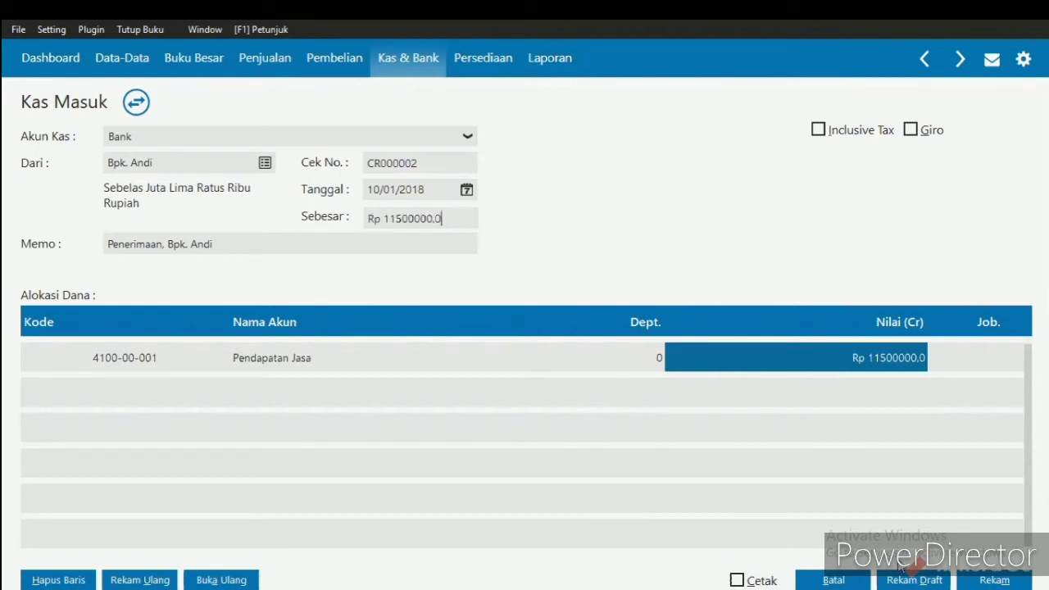
# - Record the cash receipt, discard the new blank form and close the Kas Masuk list
pyautogui.click(985, 580)
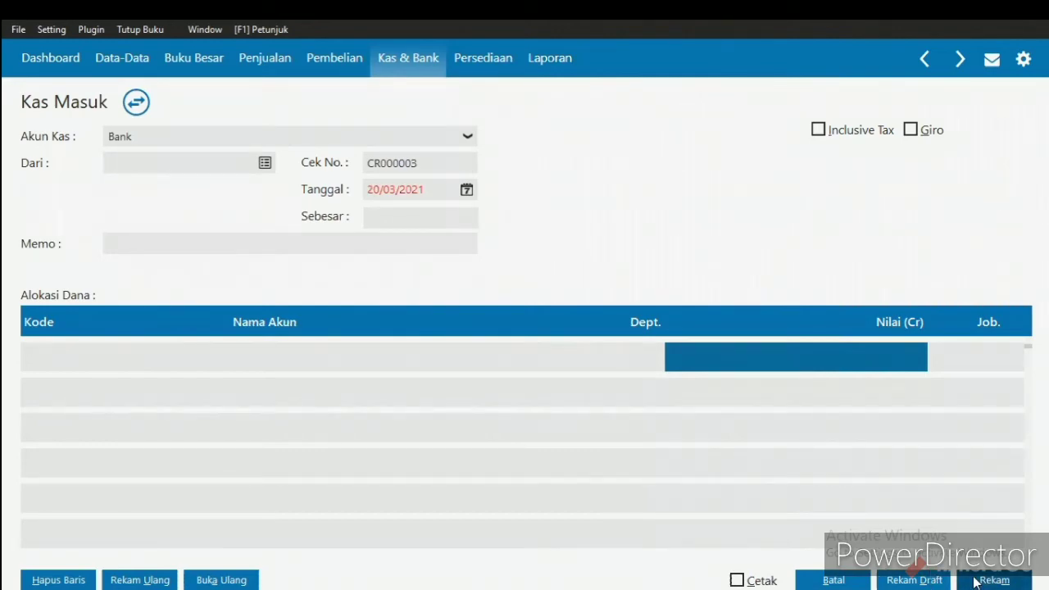
pyautogui.click(829, 582)
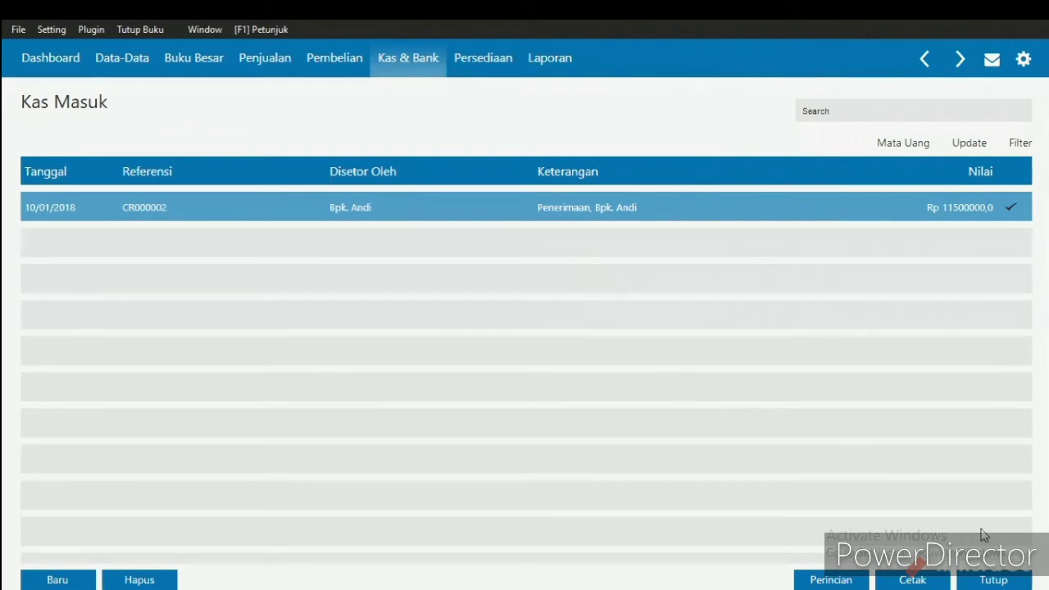
pyautogui.click(987, 578)
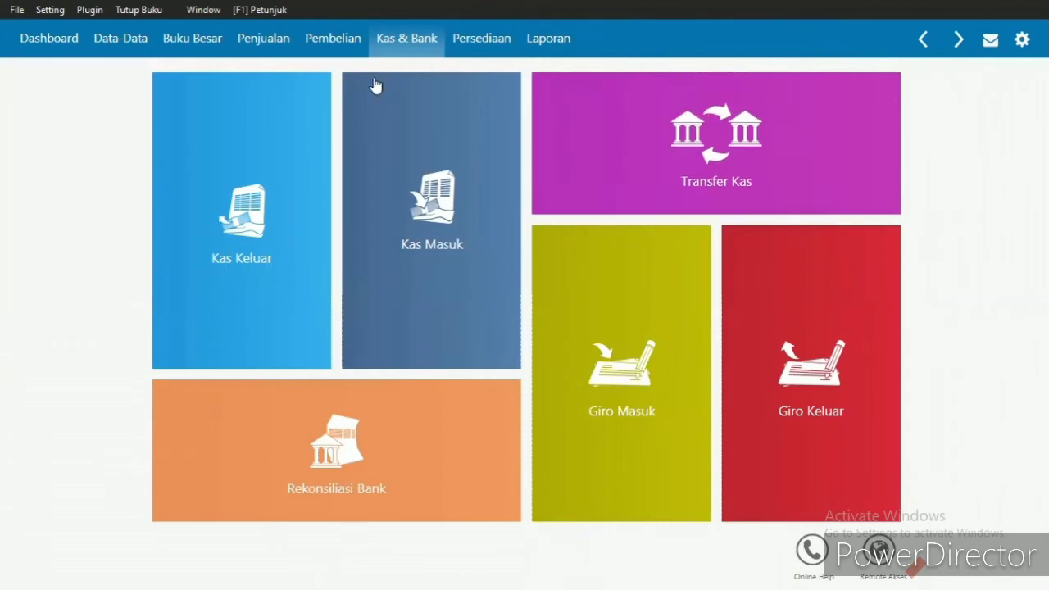
# - Start a new purchase invoice from the Penerimaan Barang list in the purchasing module
pyautogui.click(328, 49)
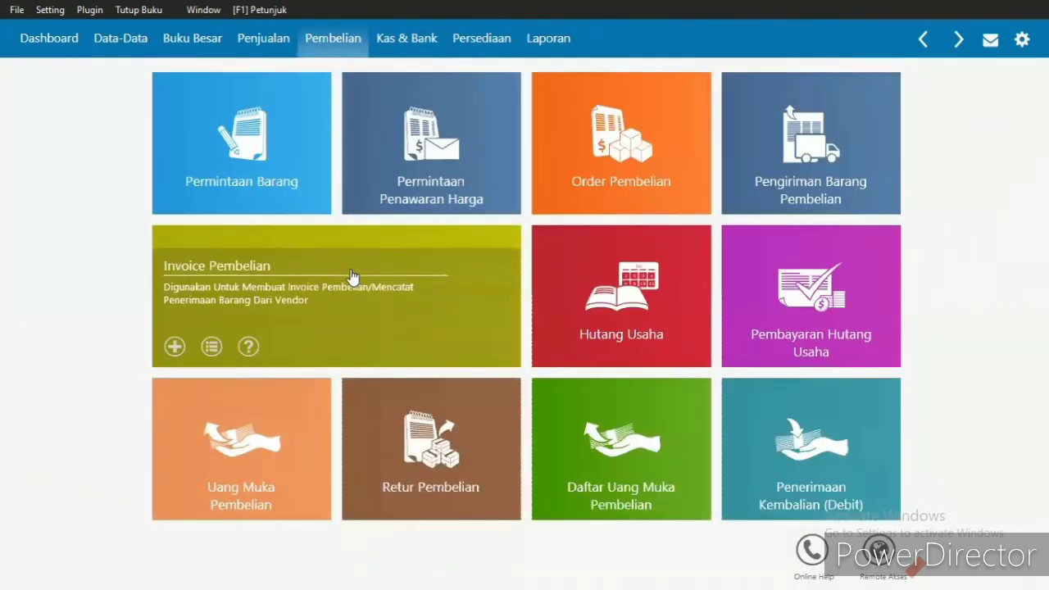
pyautogui.click(353, 276)
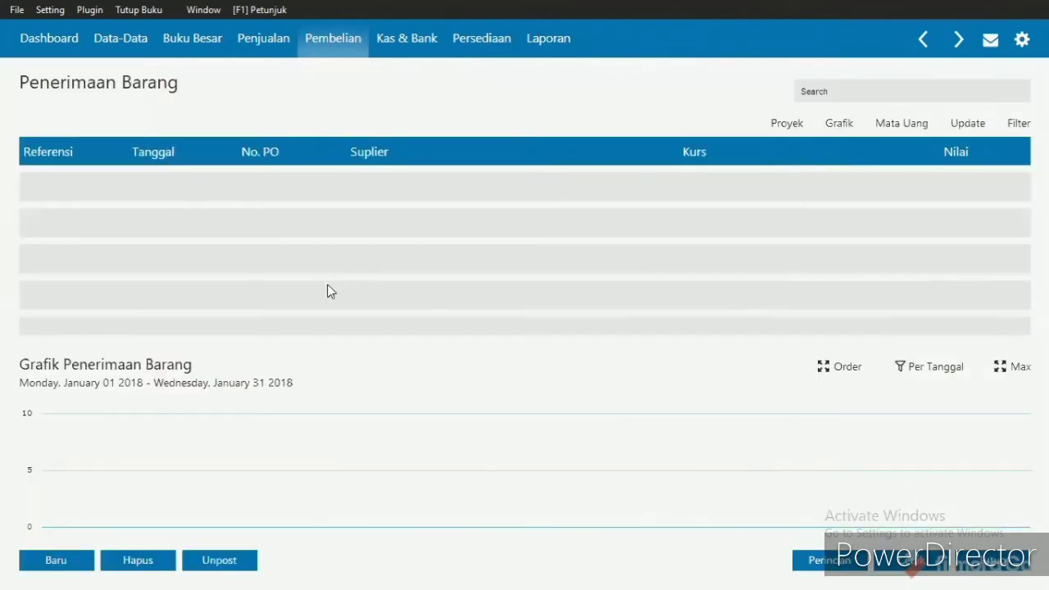
pyautogui.click(74, 567)
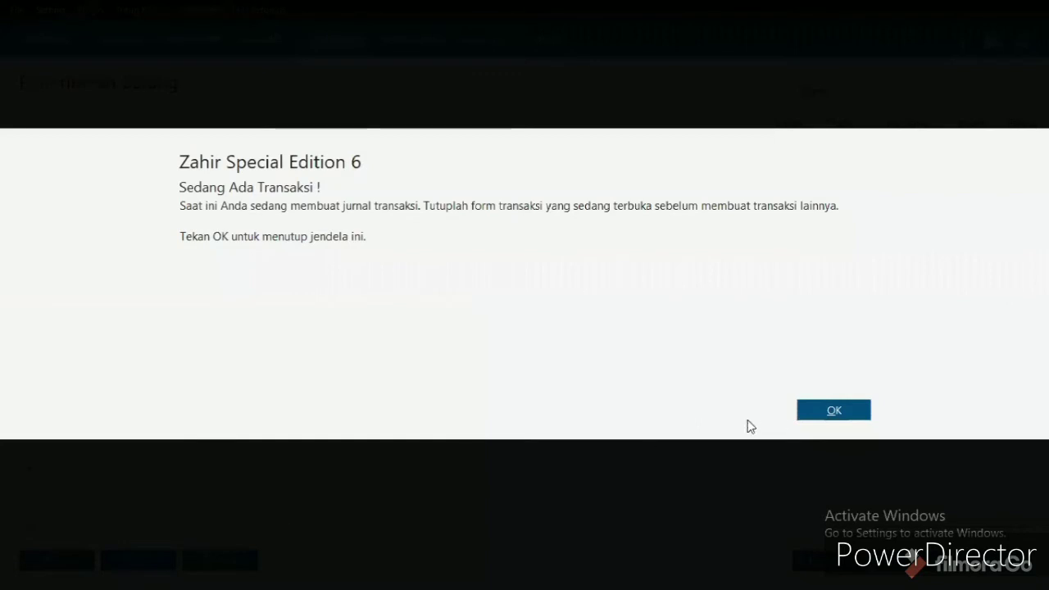
pyautogui.click(834, 411)
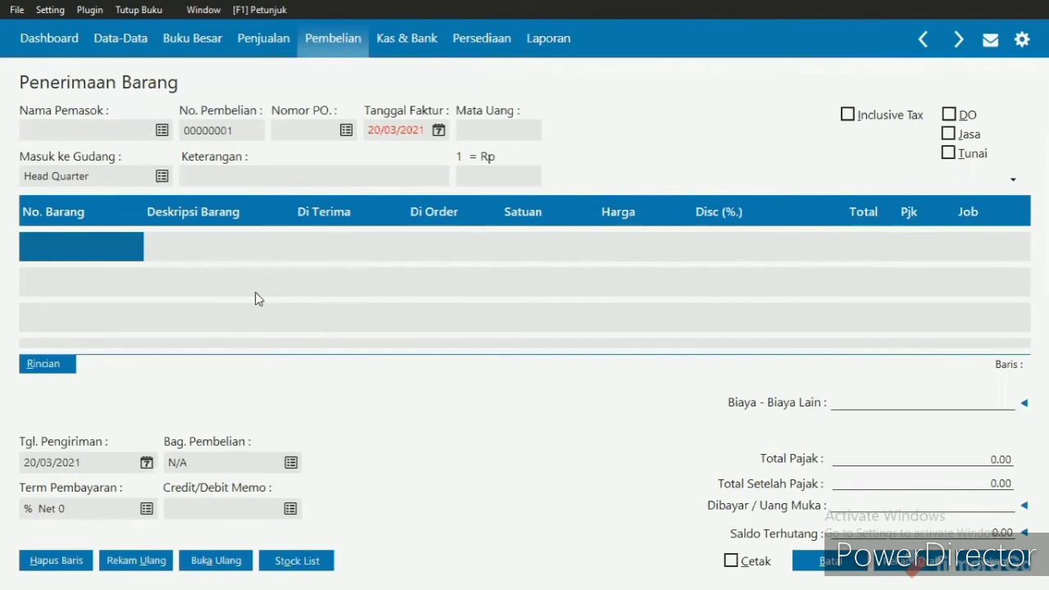
# - Create the vendor CV Mandiri without completing its tax data and choose it as the purchase's supplier
pyautogui.click(161, 131)
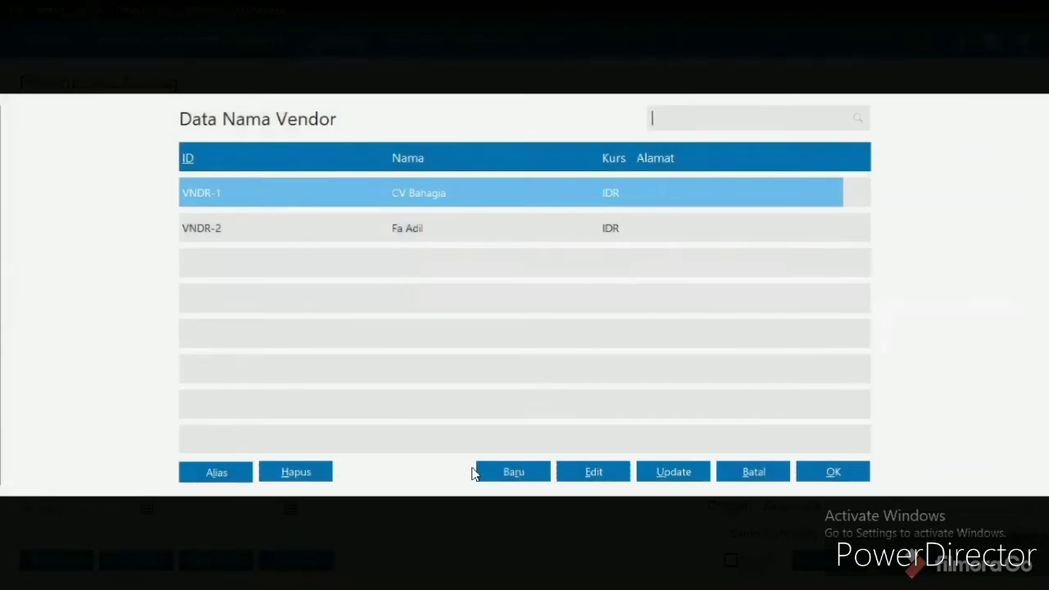
pyautogui.click(508, 473)
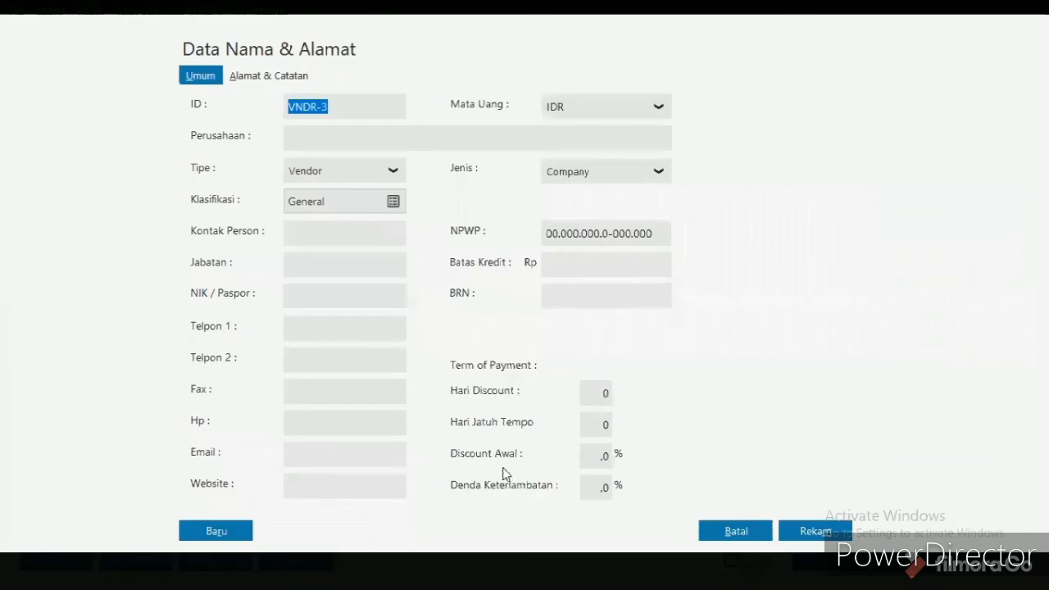
pyautogui.click(336, 136)
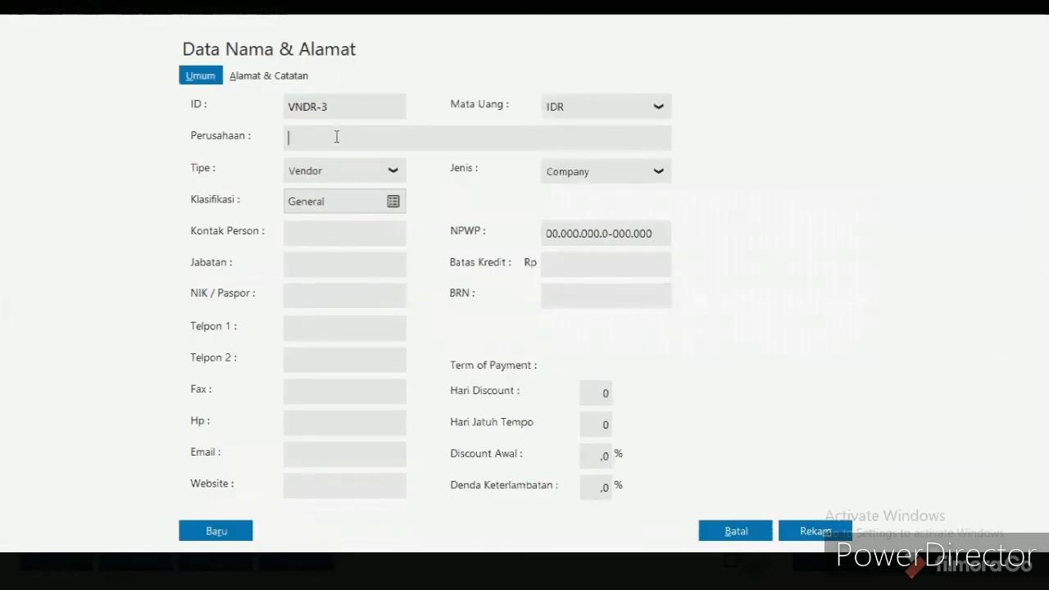
pyautogui.write('CV Mandiri')
pyautogui.click(823, 536)
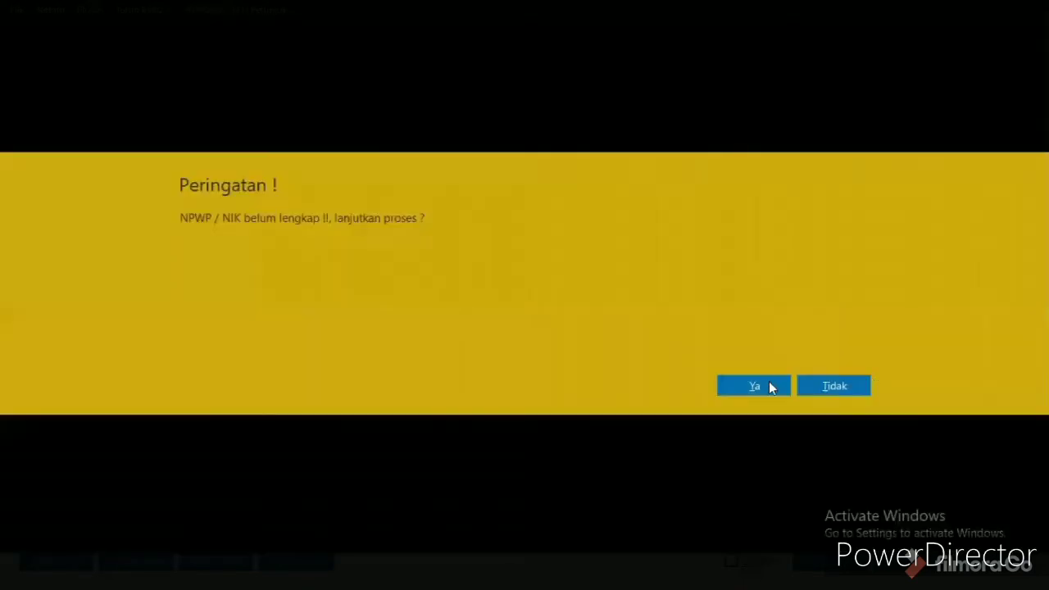
pyautogui.click(770, 387)
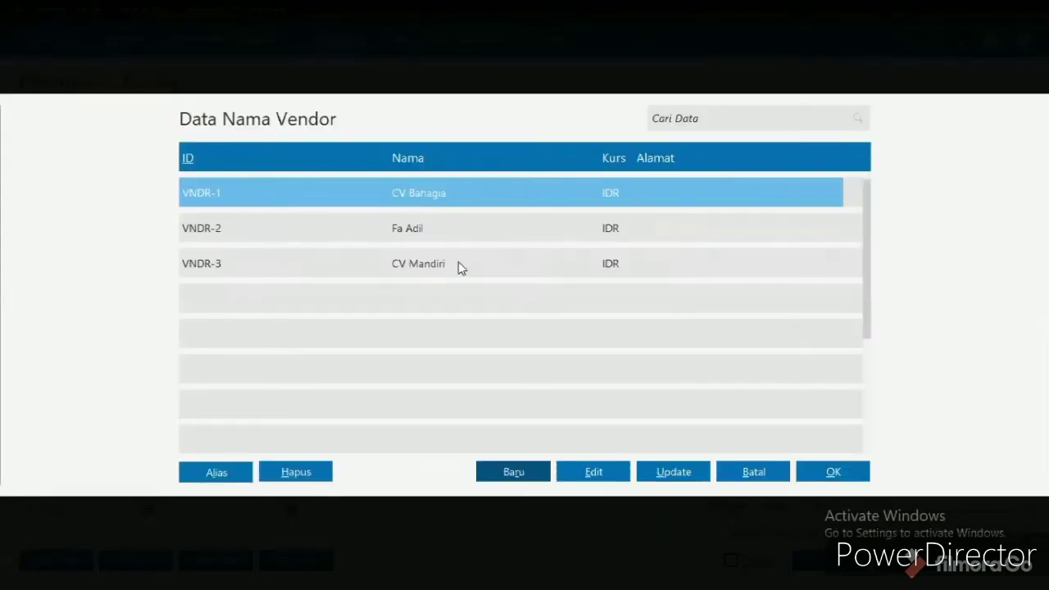
pyautogui.doubleClick(459, 264)
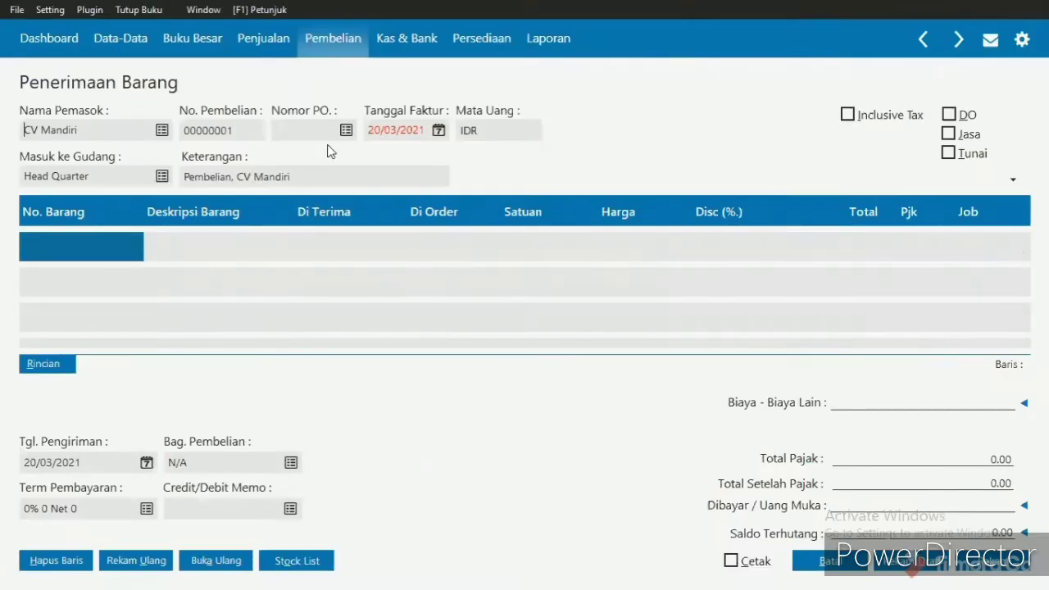
# - Set the purchase's invoice date (Tanggal Faktur) to 11/01/2018
pyautogui.click(393, 134)
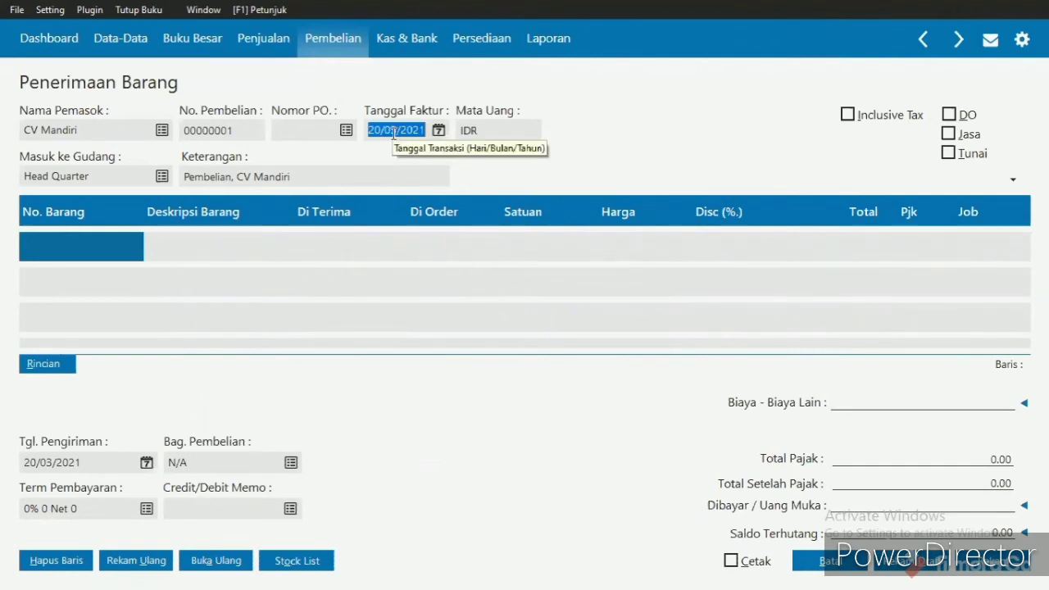
pyautogui.write('11')
pyautogui.write('01/')
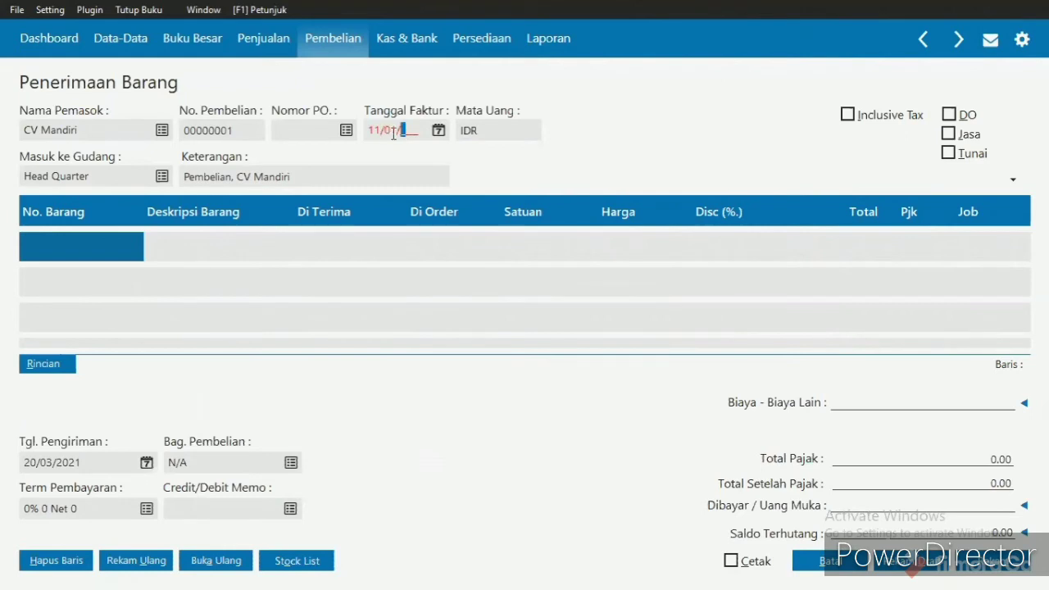
pyautogui.write('7201')
pyautogui.write('8')
# - Extend the purchase description (Keterangan) to read "Pembelian Peralatan, CV Mandiri"
pyautogui.click(232, 180)
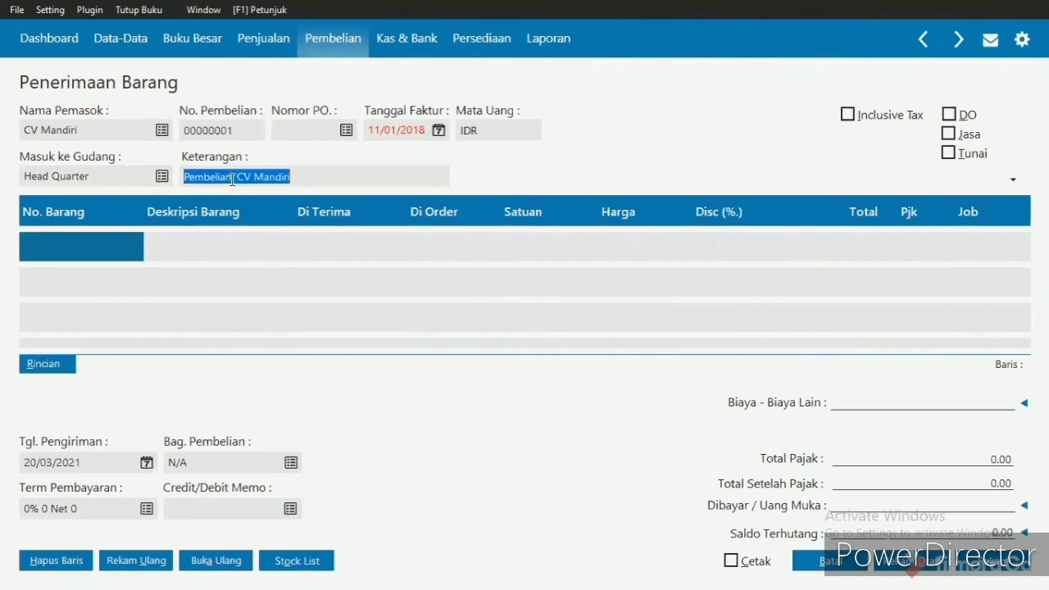
pyautogui.click(232, 179)
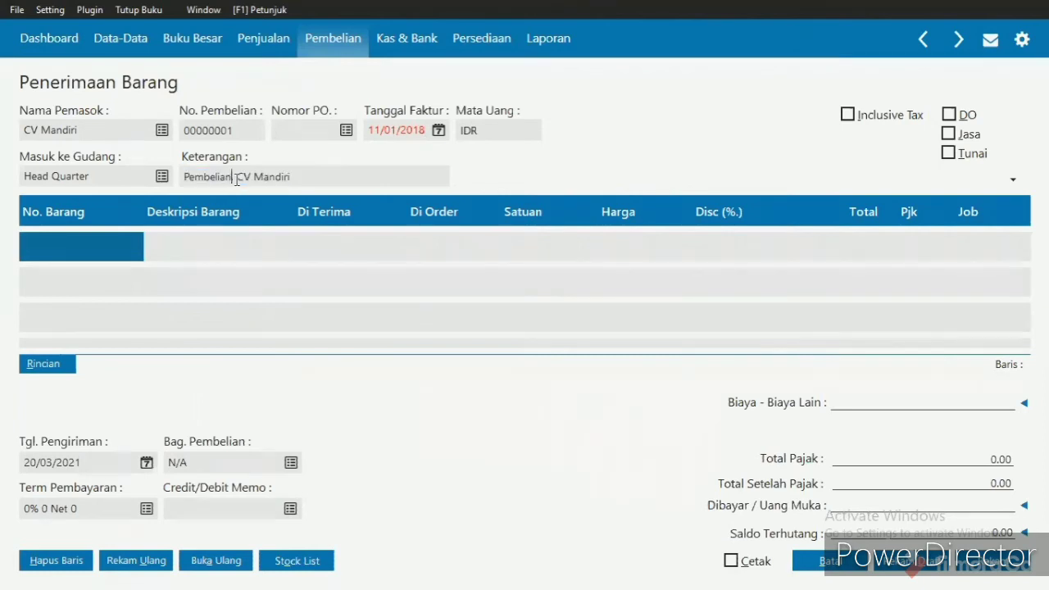
pyautogui.write('Peralatan')
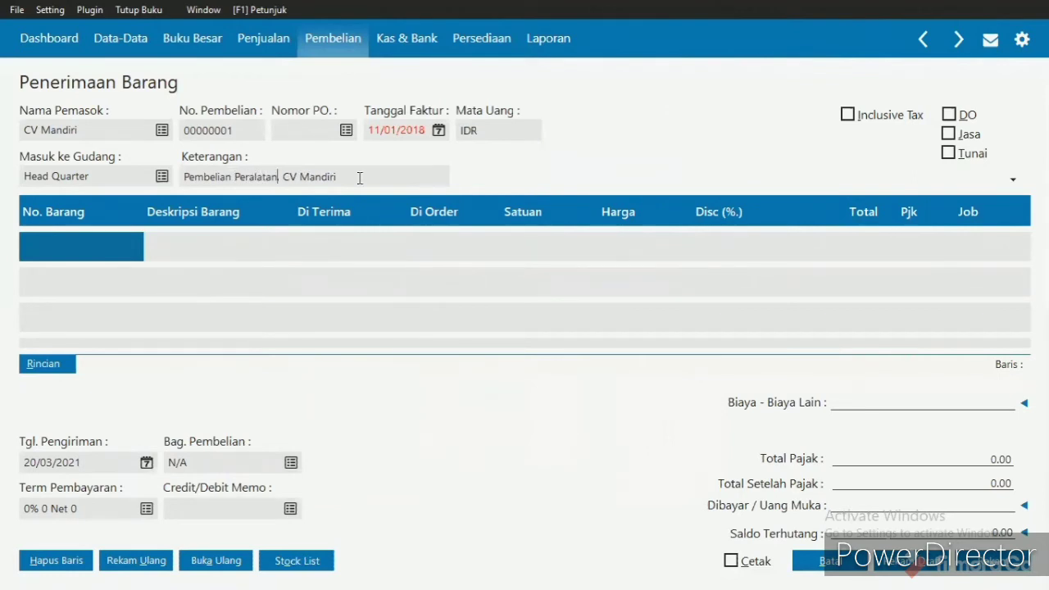
# - Start a new inventory item from the first purchase line and describe it as Alat Scanner Mobil
pyautogui.doubleClick(105, 253)
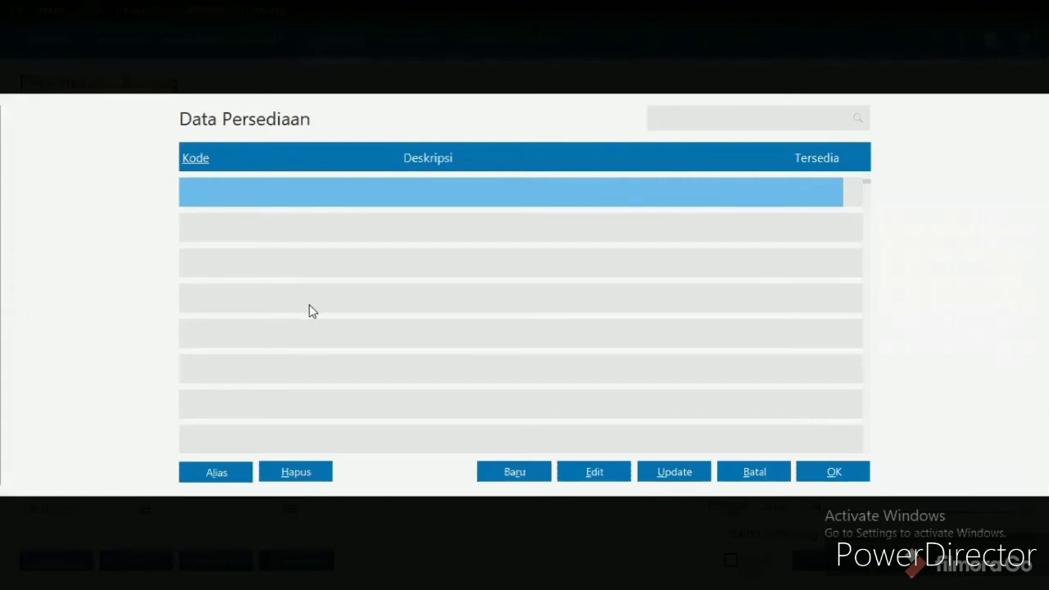
pyautogui.click(514, 472)
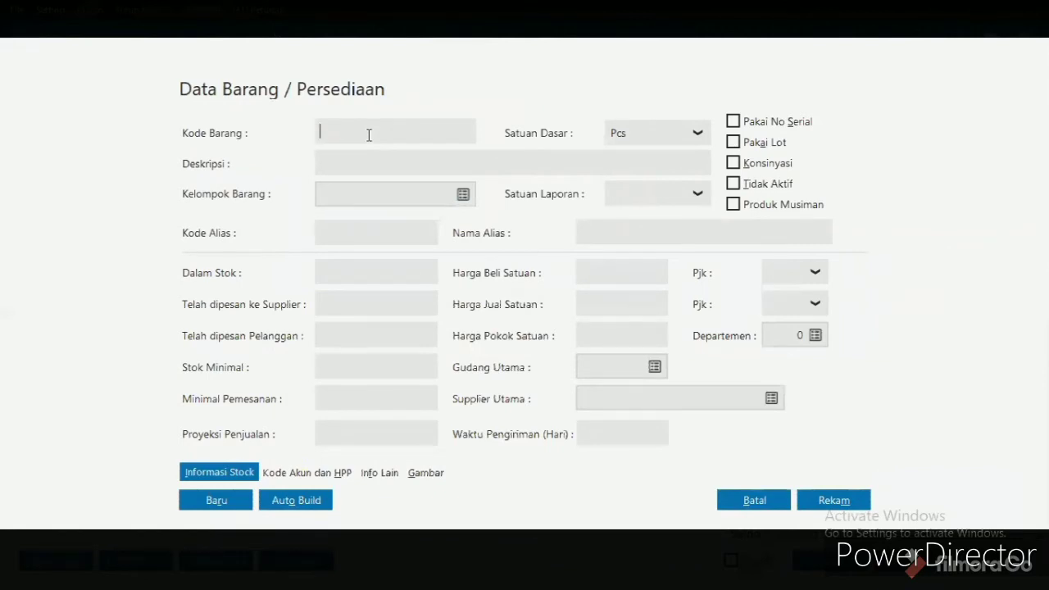
pyautogui.click(369, 164)
pyautogui.click(369, 164)
pyautogui.write('Alat Scanner Mobil')
# - Assign the item to the group Product 1, give it the code P-01 and record it
pyautogui.click(463, 194)
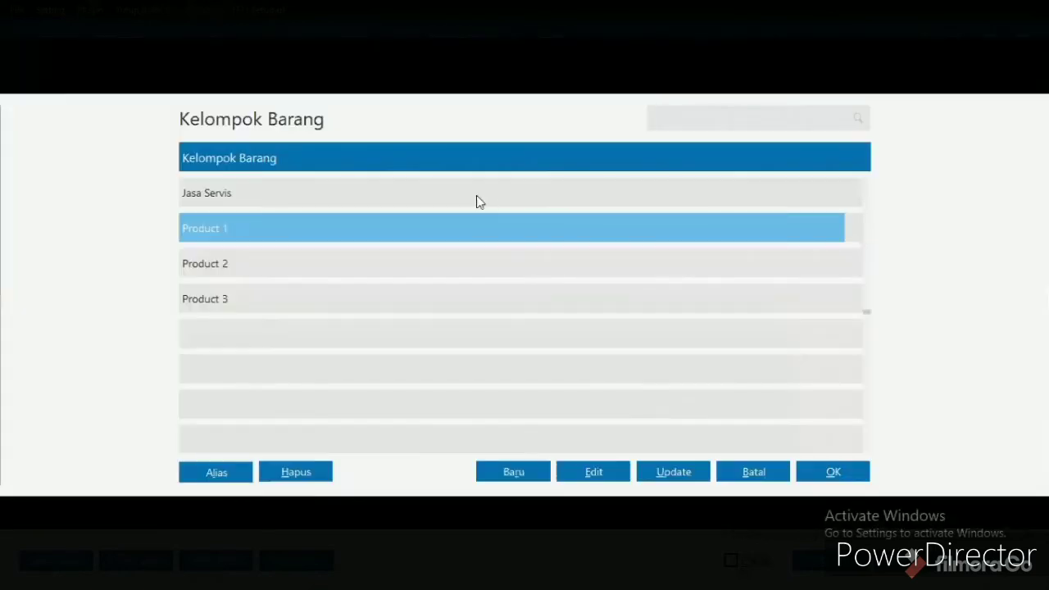
pyautogui.doubleClick(358, 232)
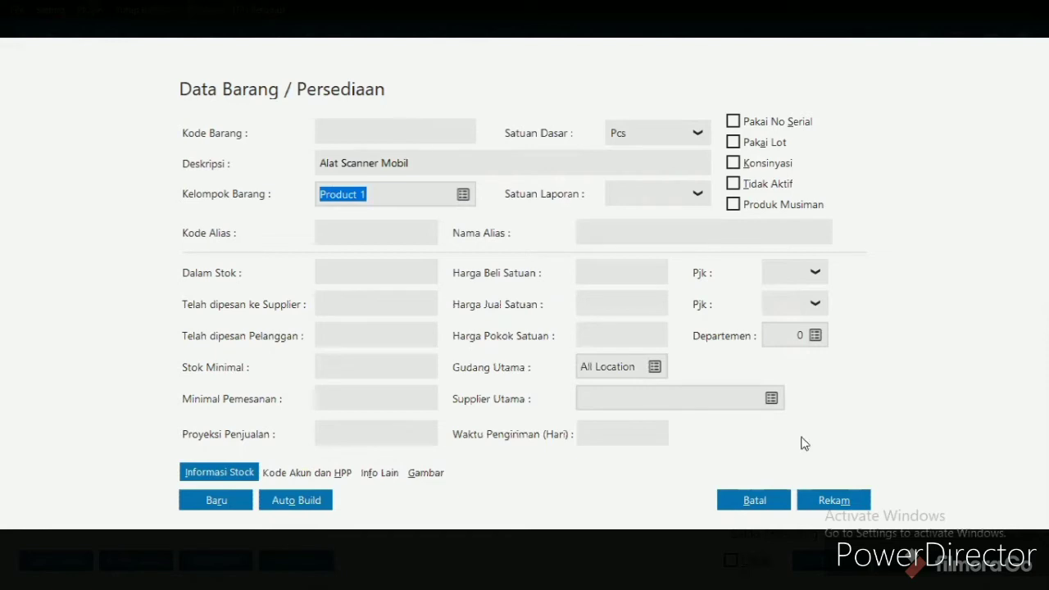
pyautogui.click(418, 136)
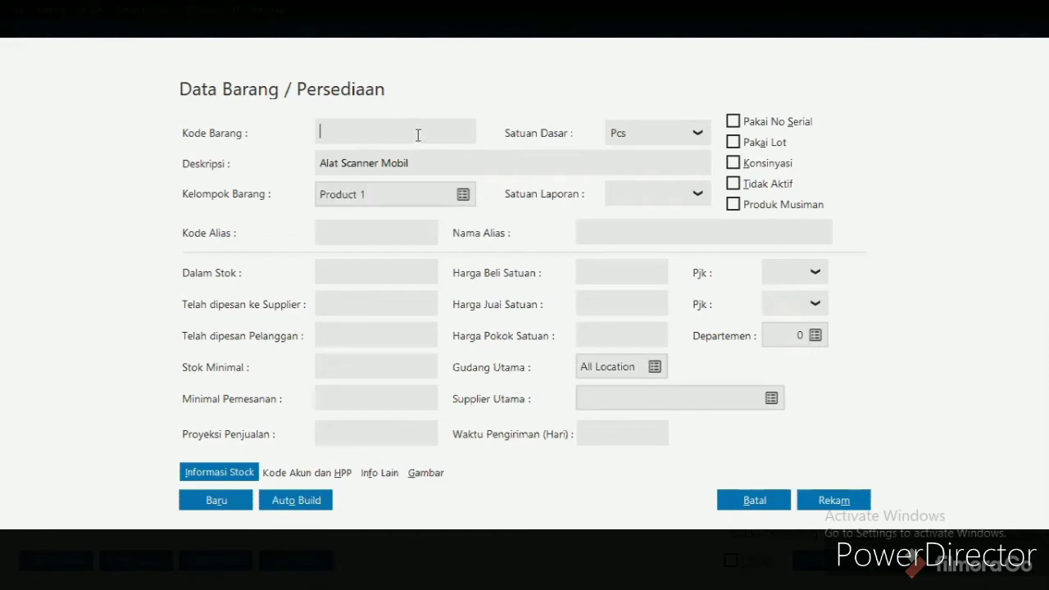
pyautogui.write('P-01')
pyautogui.click(847, 501)
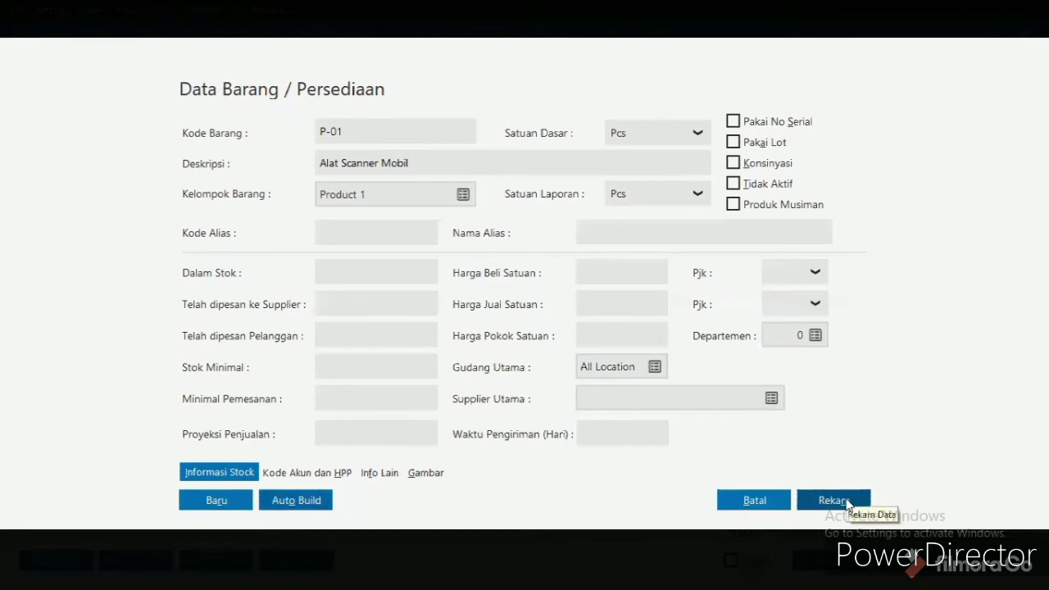
pyautogui.click(848, 501)
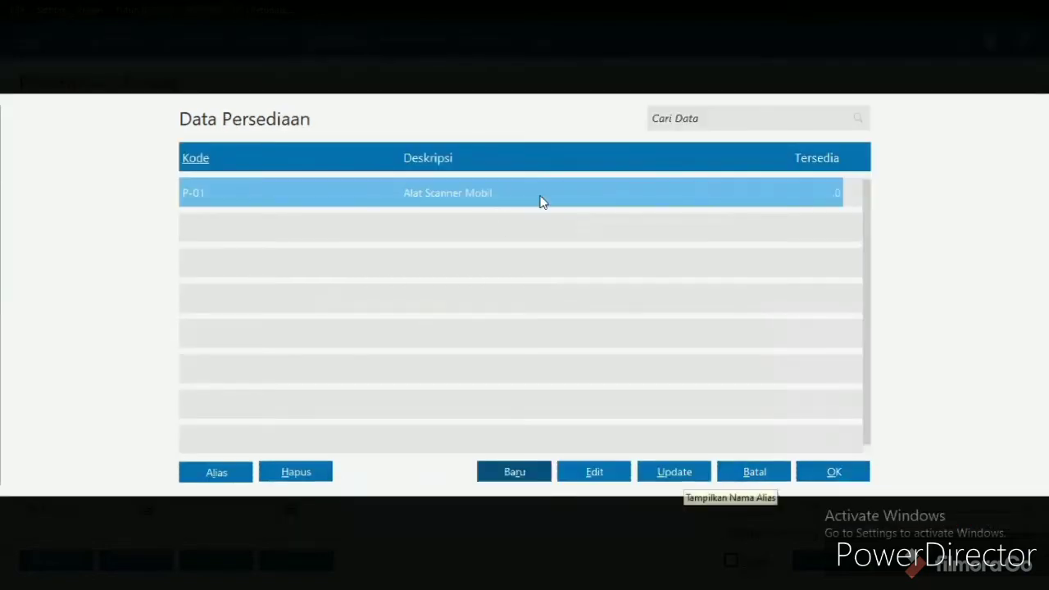
# - Add Alat Scanner Mobil to the first purchase line with a received quantity of 1 and a unit price of 9500000
pyautogui.doubleClick(463, 201)
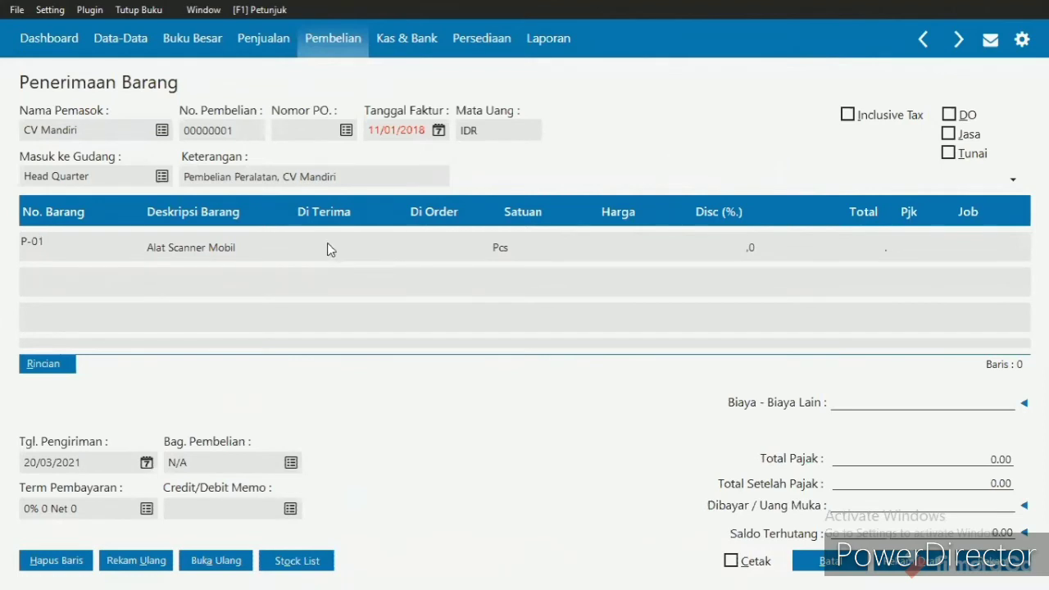
pyautogui.click(356, 259)
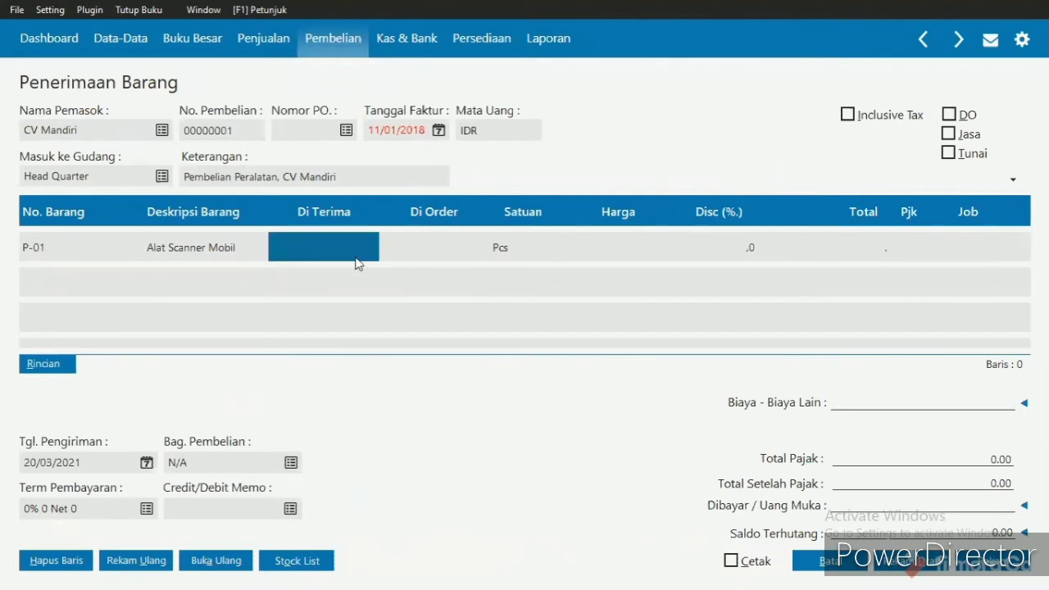
pyautogui.write('1')
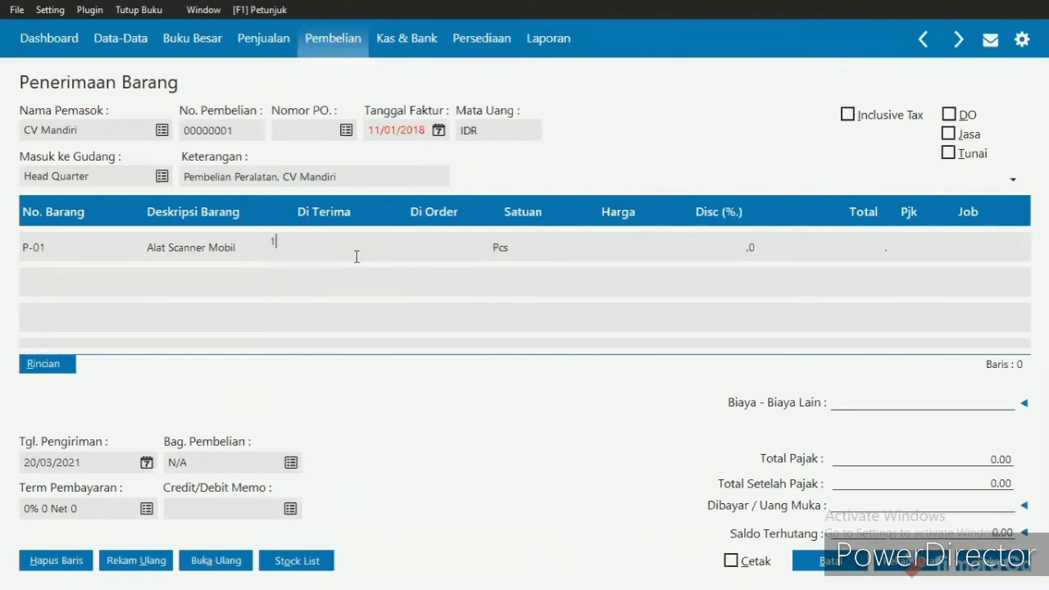
pyautogui.click(631, 249)
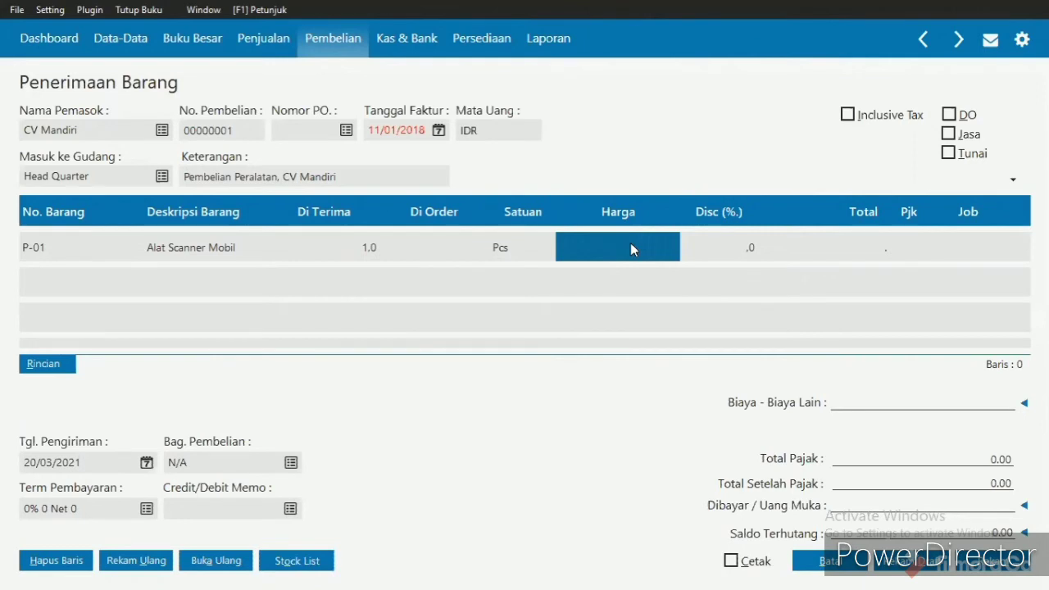
pyautogui.write('9500')
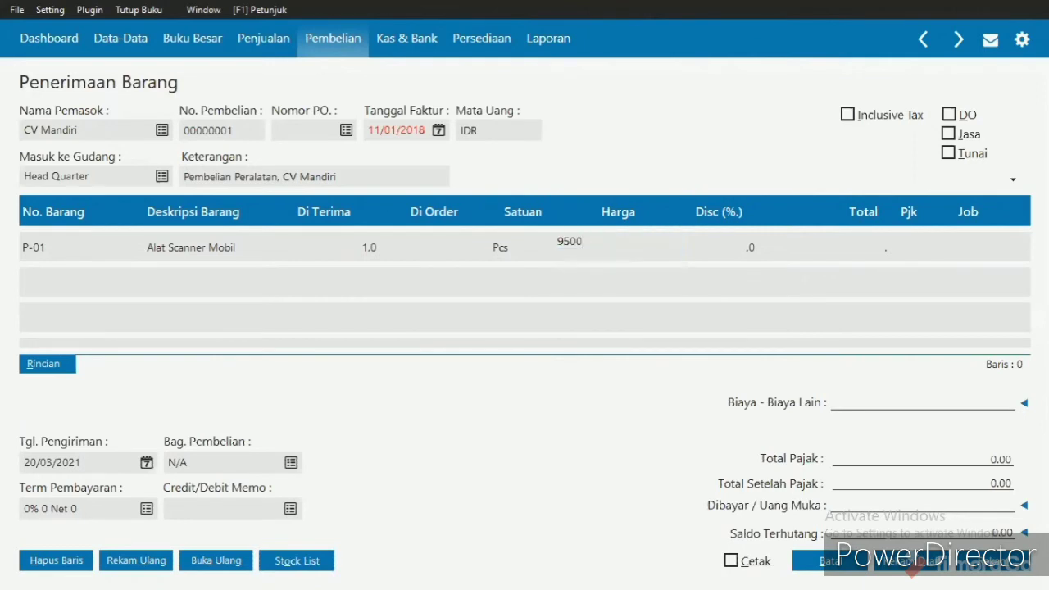
pyautogui.write('000')
# - Apply the VAT (Value Added Tax) code to the Alat Scanner Mobil line and complete the line
pyautogui.click(856, 254)
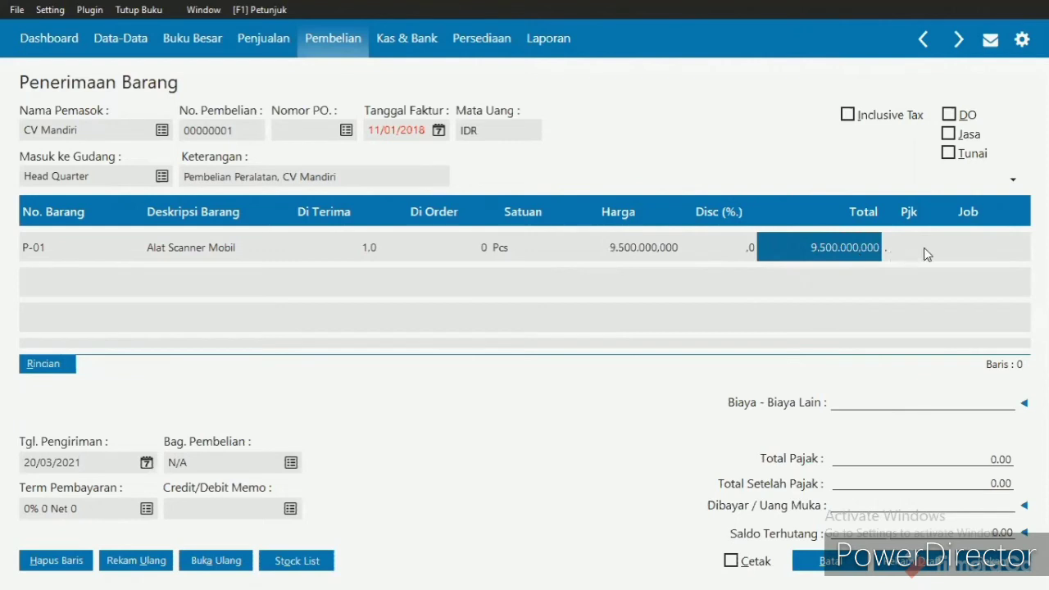
pyautogui.click(913, 265)
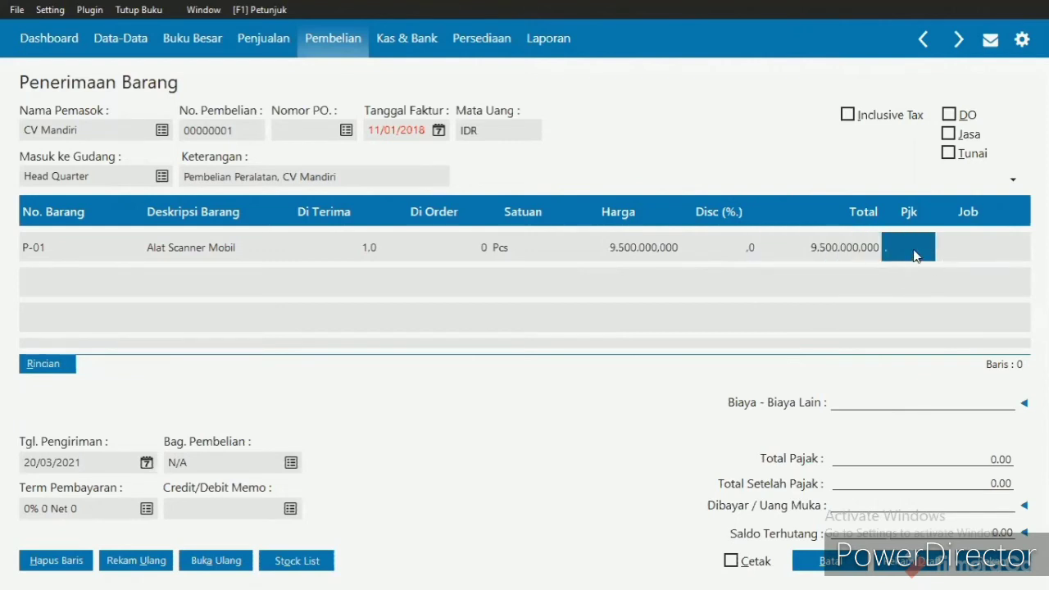
pyautogui.click(914, 248)
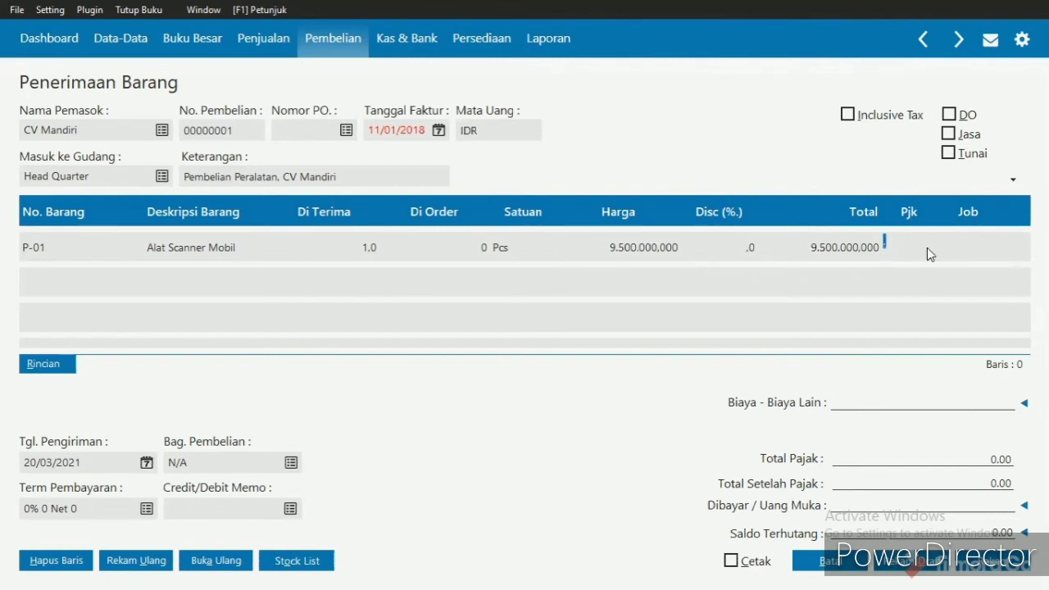
pyautogui.click(927, 248)
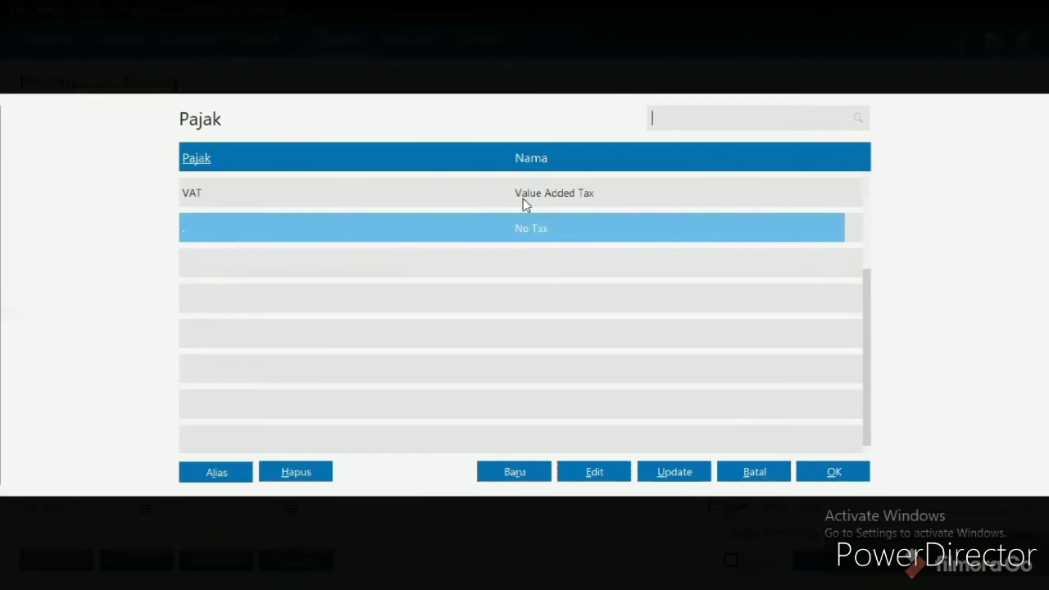
pyautogui.click(559, 200)
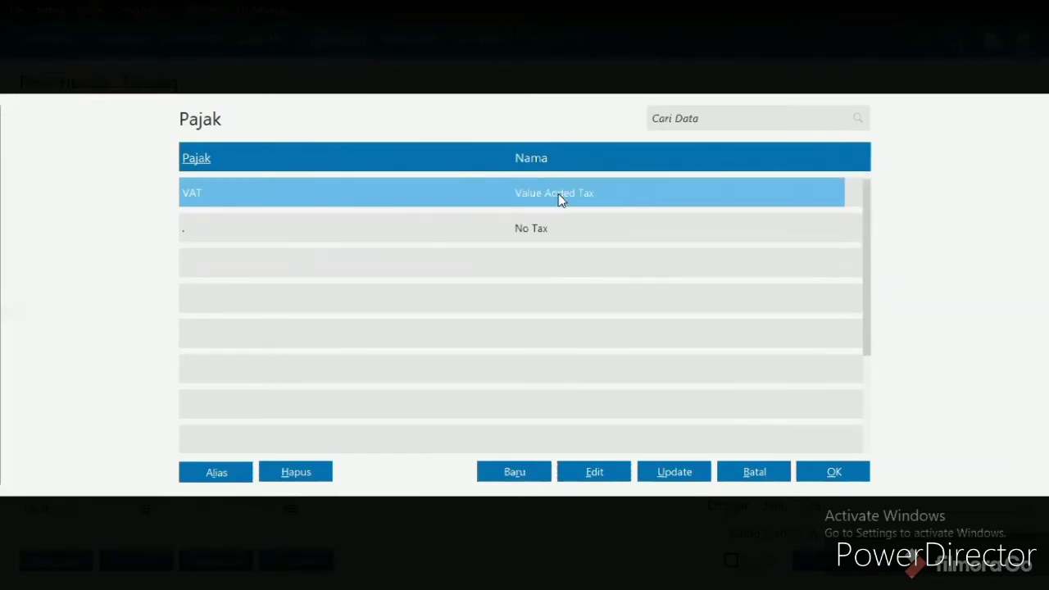
pyautogui.doubleClick(709, 199)
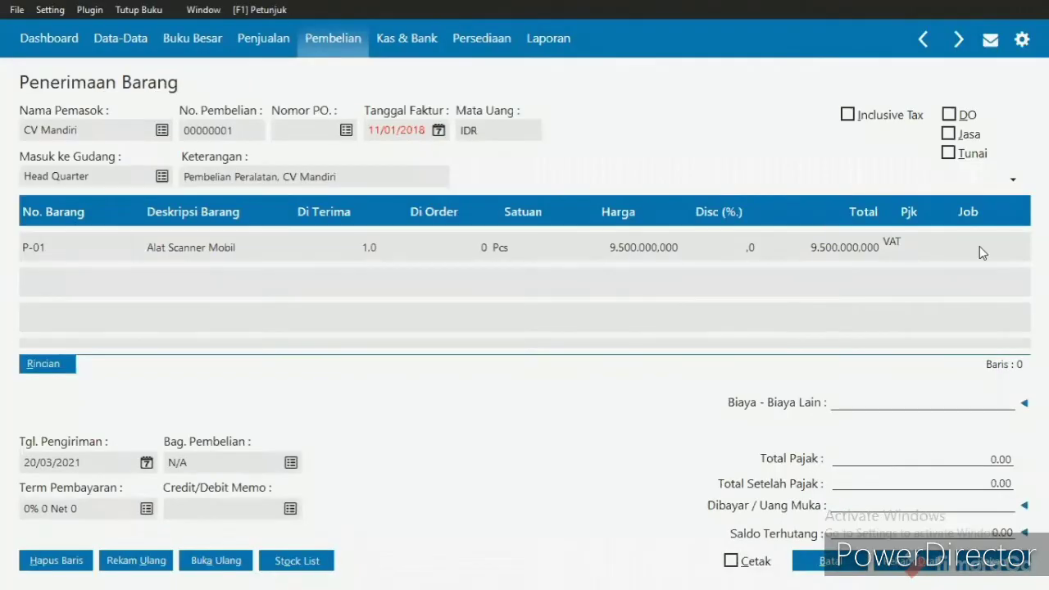
pyautogui.press('Return')
pyautogui.press('Return')
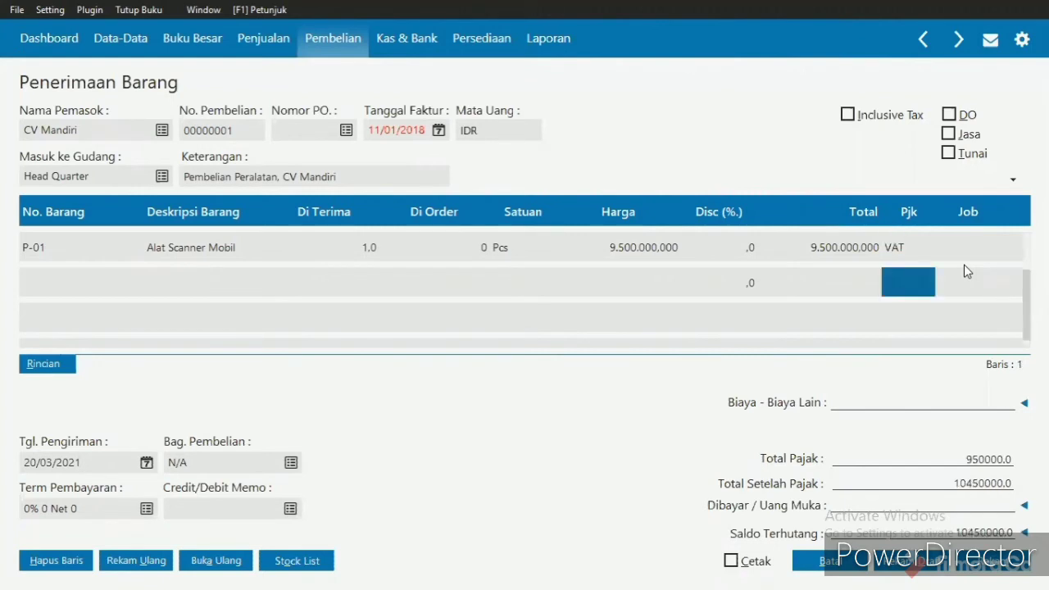
# - Start another new inventory item from the second purchase line and give it the code P-02
pyautogui.press('Left')
pyautogui.press('Left')
pyautogui.press('Left')
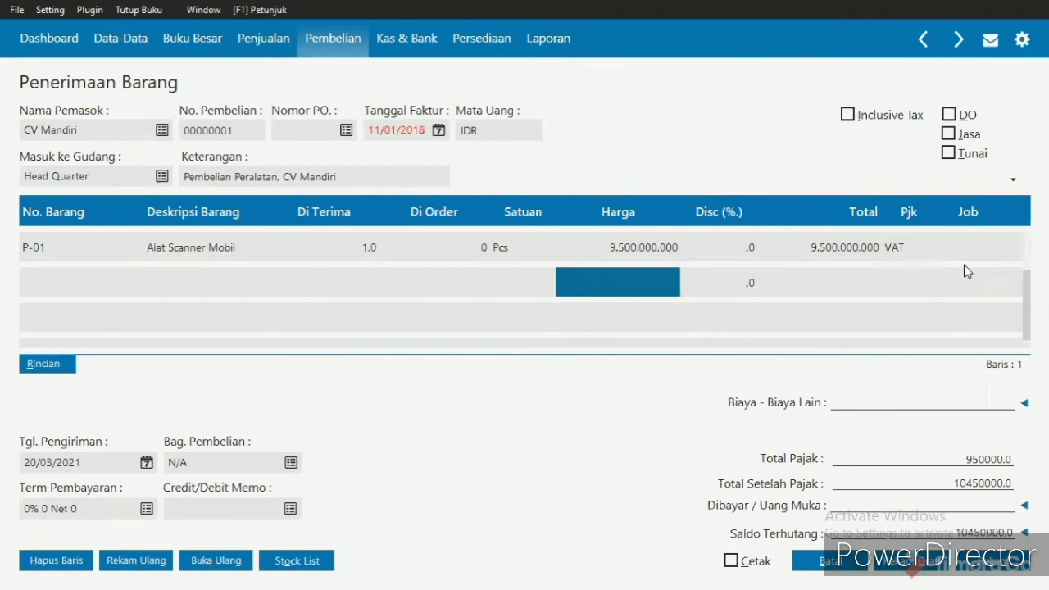
pyautogui.press('Left')
pyautogui.press('Left')
pyautogui.press('Left')
pyautogui.press('Left')
pyautogui.press('Left')
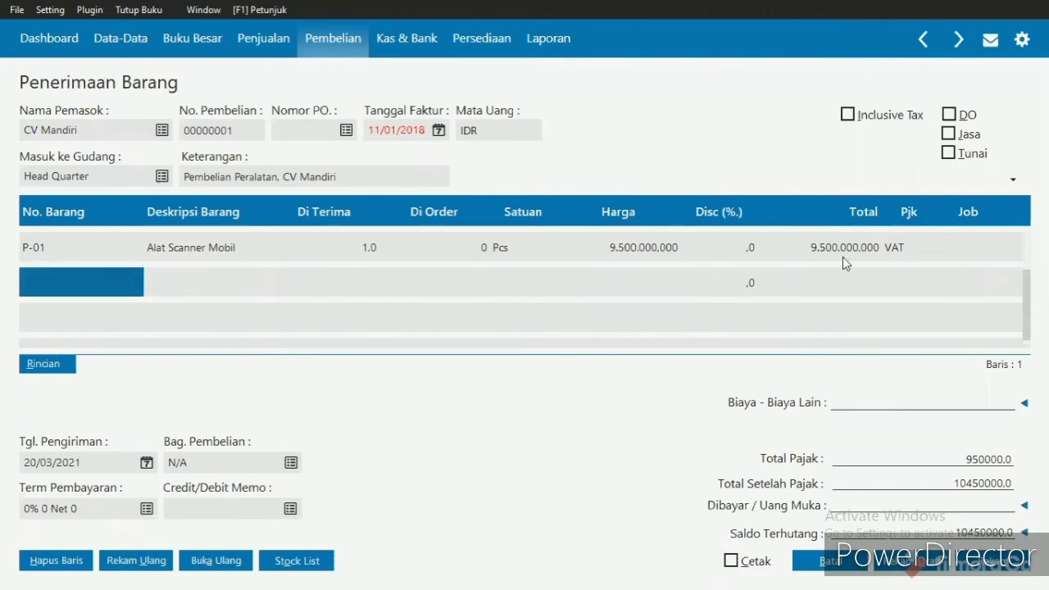
pyautogui.doubleClick(99, 281)
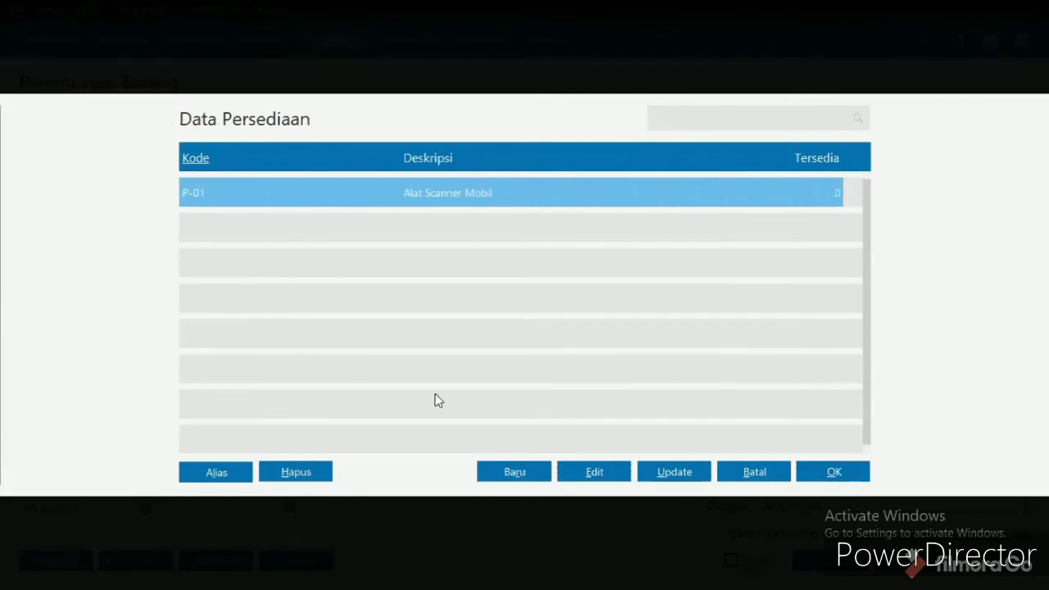
pyautogui.click(510, 472)
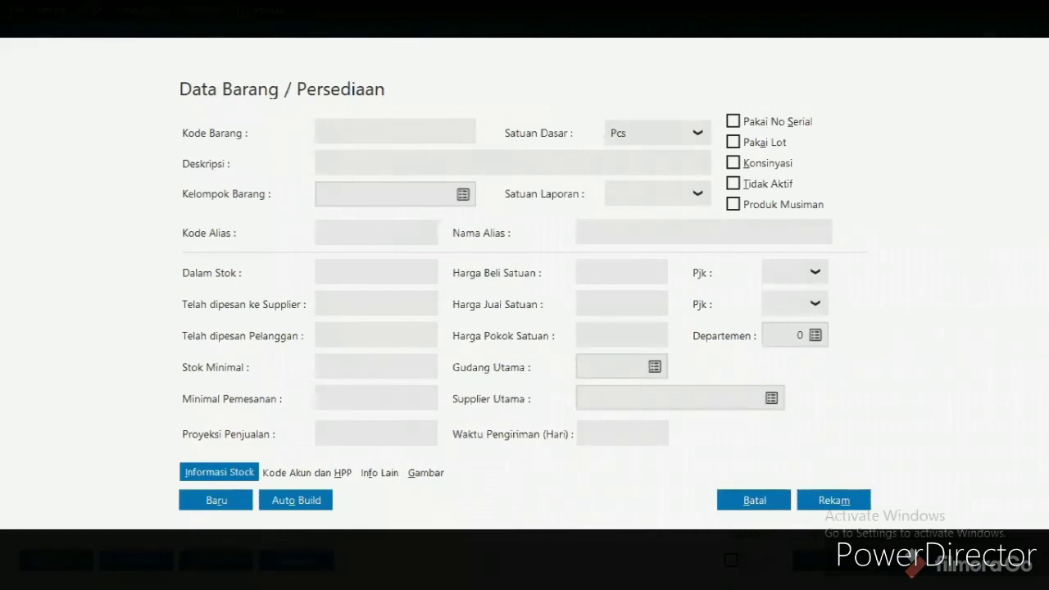
pyautogui.write('P-02')
# - Describe item P-02 as Satu Set Perkakas and record it
pyautogui.click(395, 165)
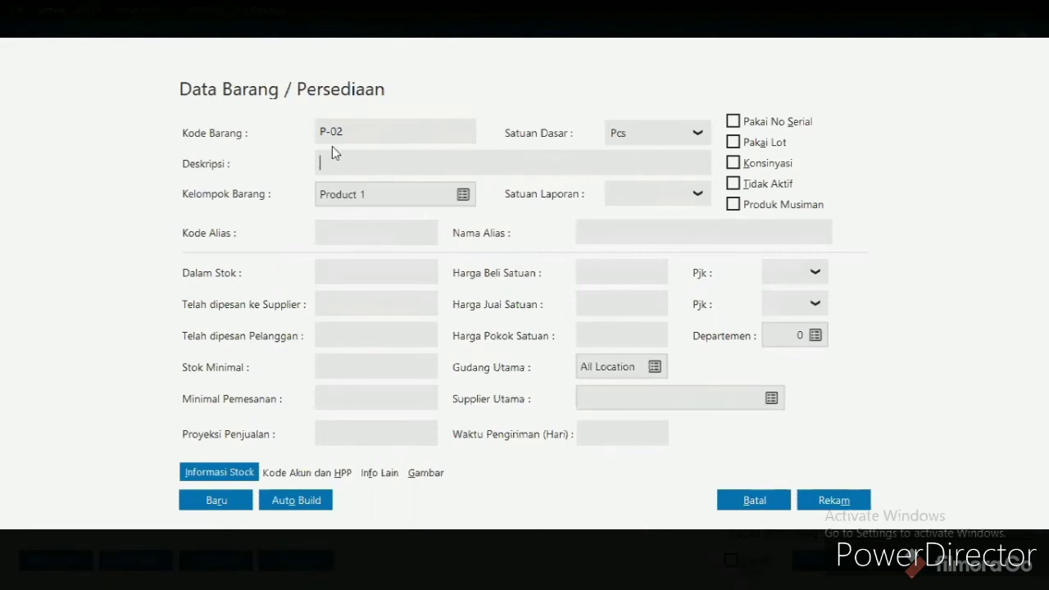
pyautogui.write('Satu set')
pyautogui.press('BackSpace')
pyautogui.press('BackSpace')
pyautogui.press('BackSpace')
pyautogui.write('Set Perkakas')
pyautogui.click(835, 501)
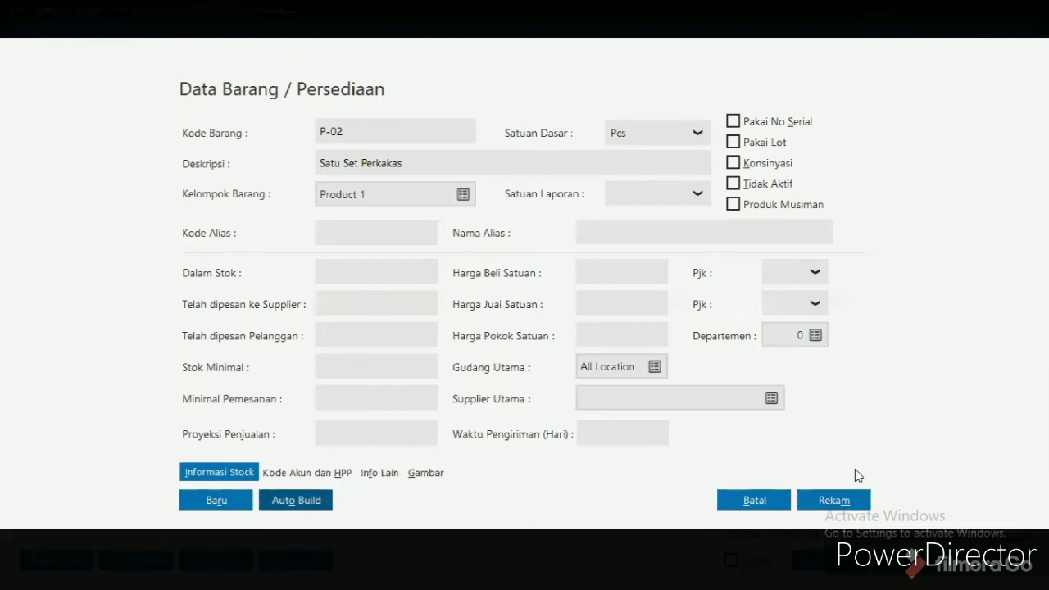
pyautogui.click(838, 501)
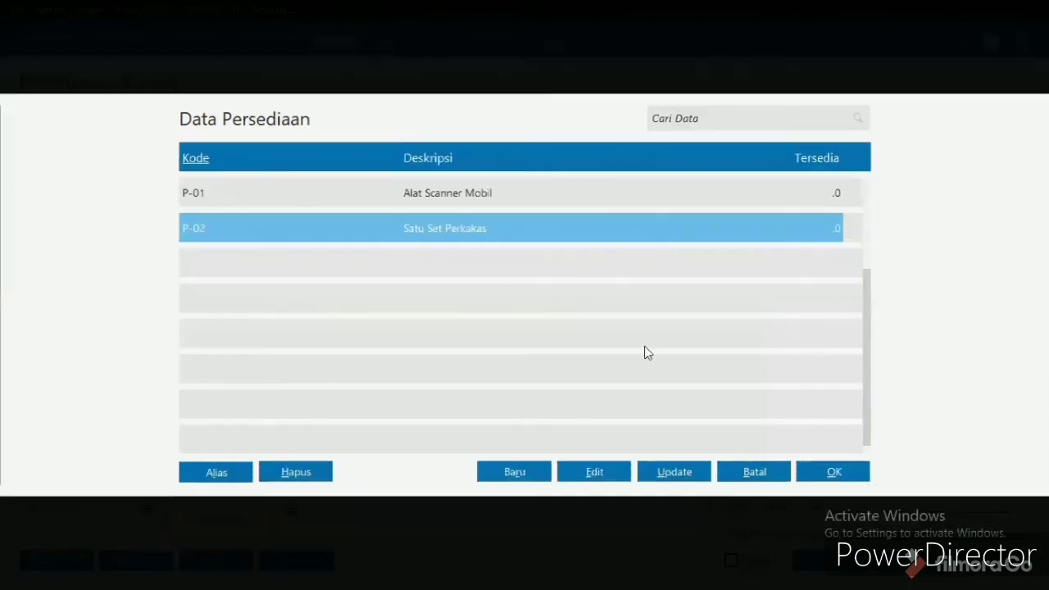
# - Add Satu Set Perkakas (P-02) to the second purchase line with a received quantity of 1 and a unit price of 3200000
pyautogui.doubleClick(512, 228)
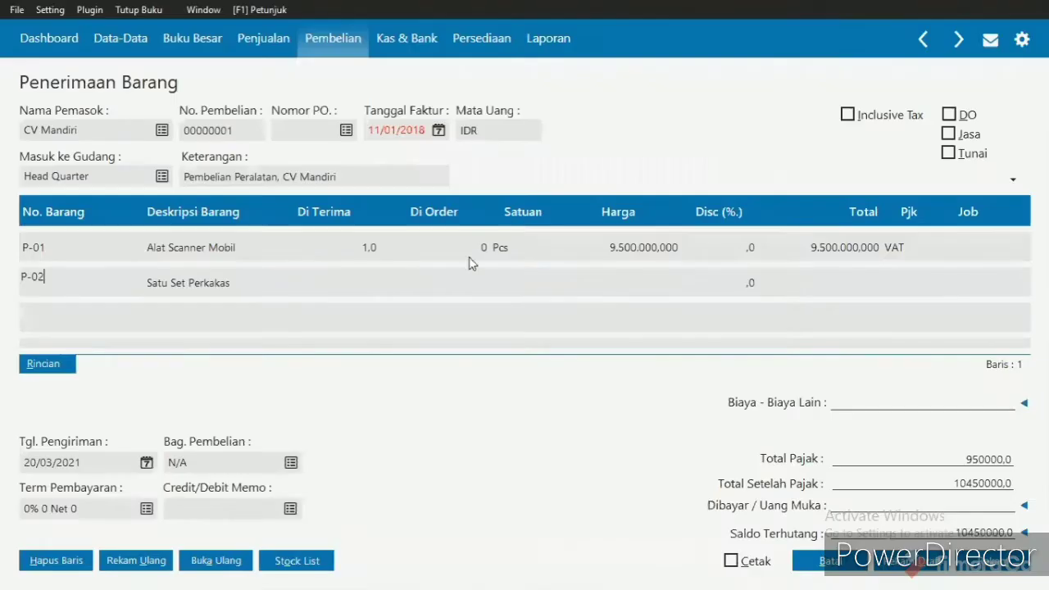
pyautogui.click(374, 284)
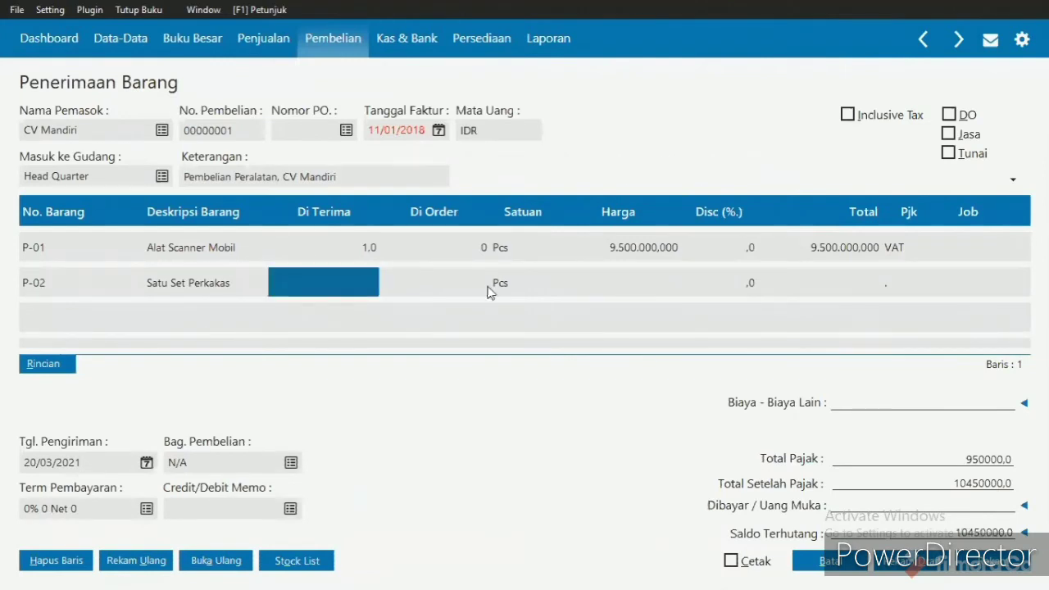
pyautogui.write('1')
pyautogui.click(640, 293)
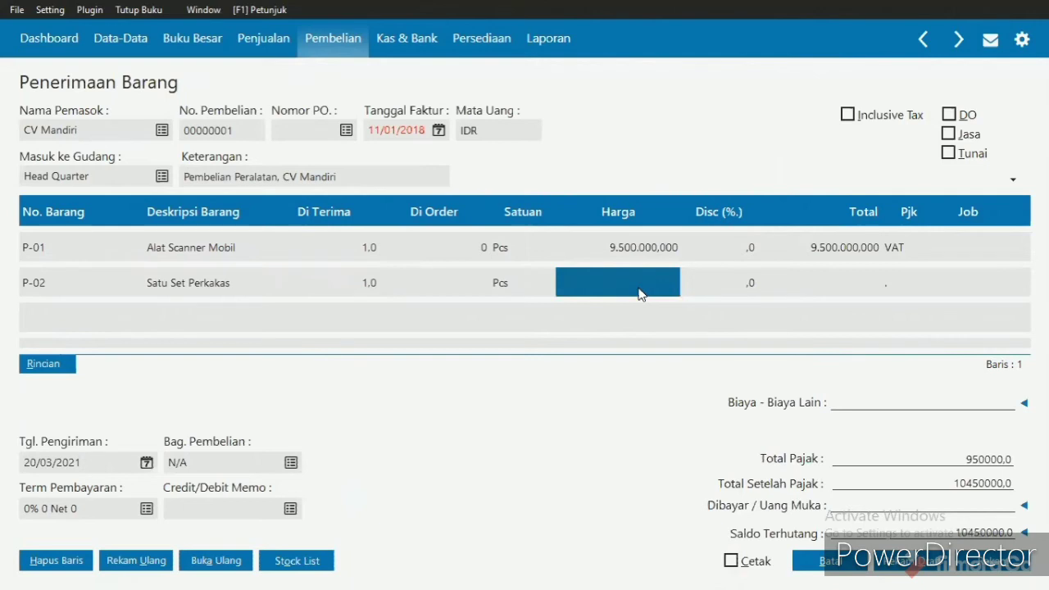
pyautogui.write('3200')
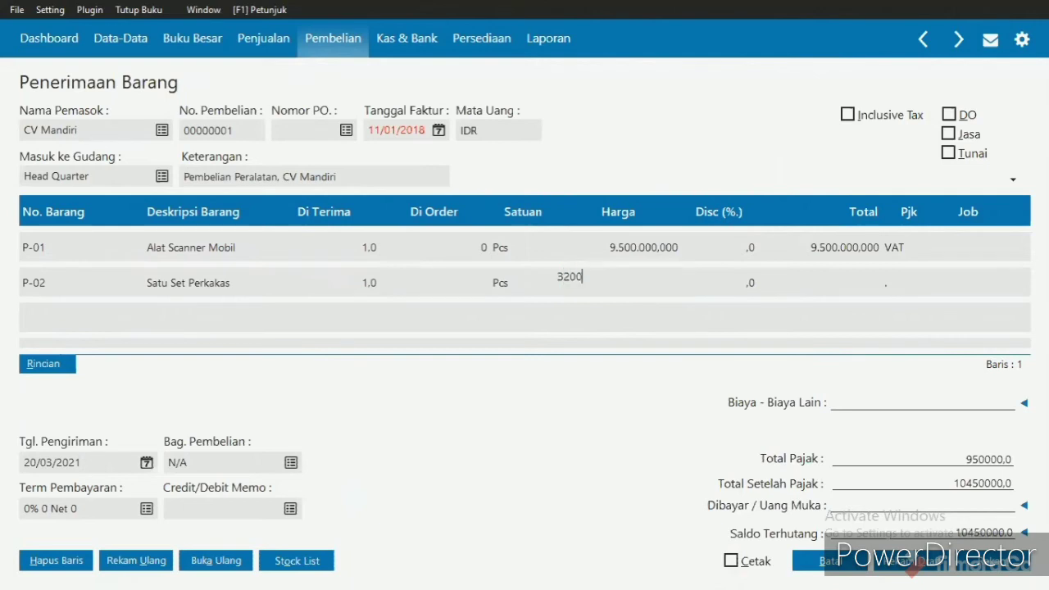
pyautogui.write('000')
# - Apply the VAT tax code to the Satu Set Perkakas line
pyautogui.click(828, 292)
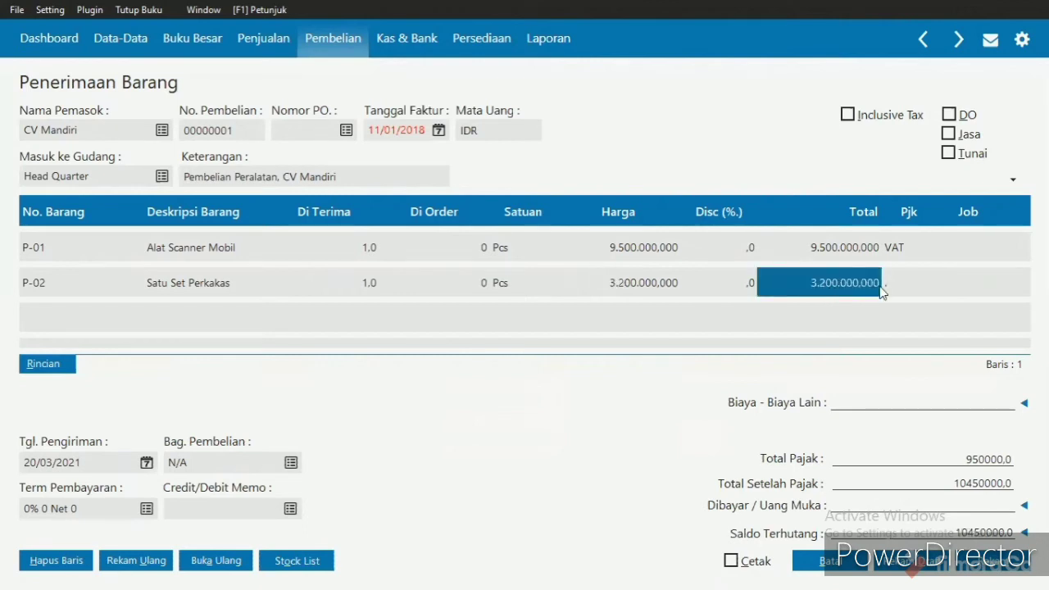
pyautogui.click(925, 282)
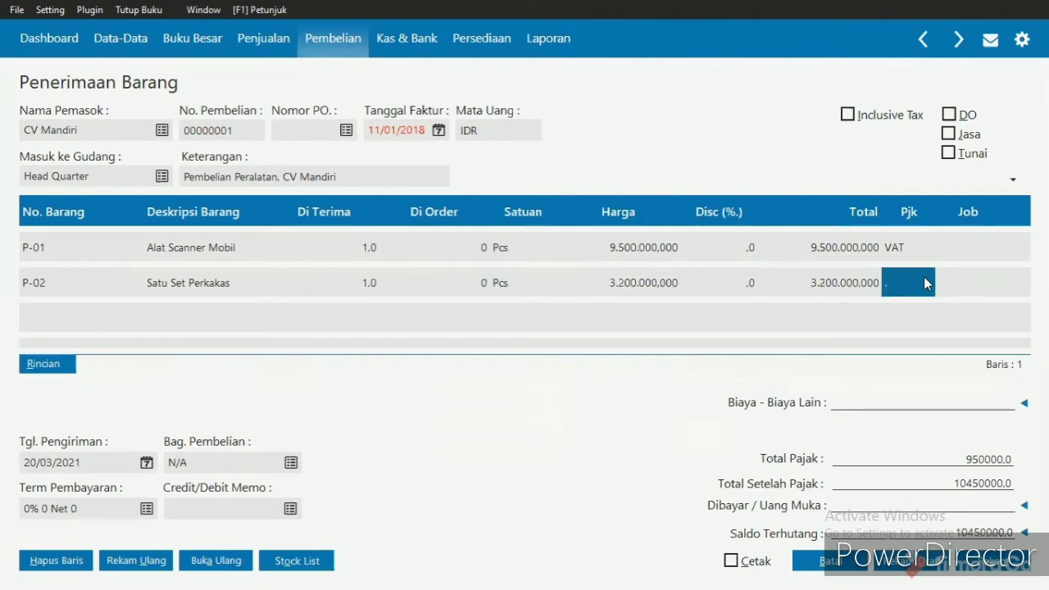
pyautogui.doubleClick(913, 282)
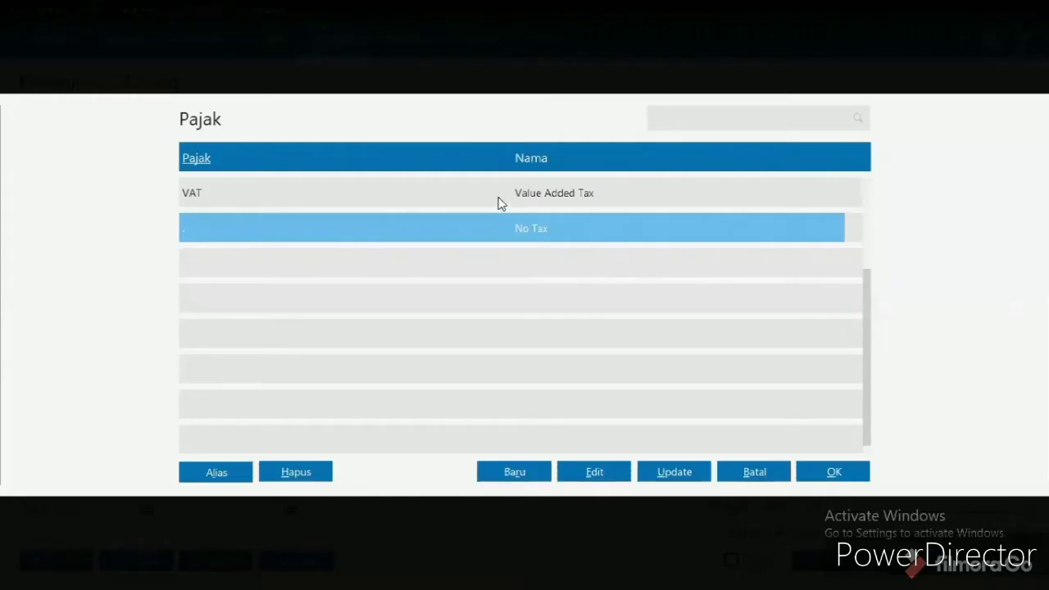
pyautogui.click(499, 195)
pyautogui.doubleClick(501, 199)
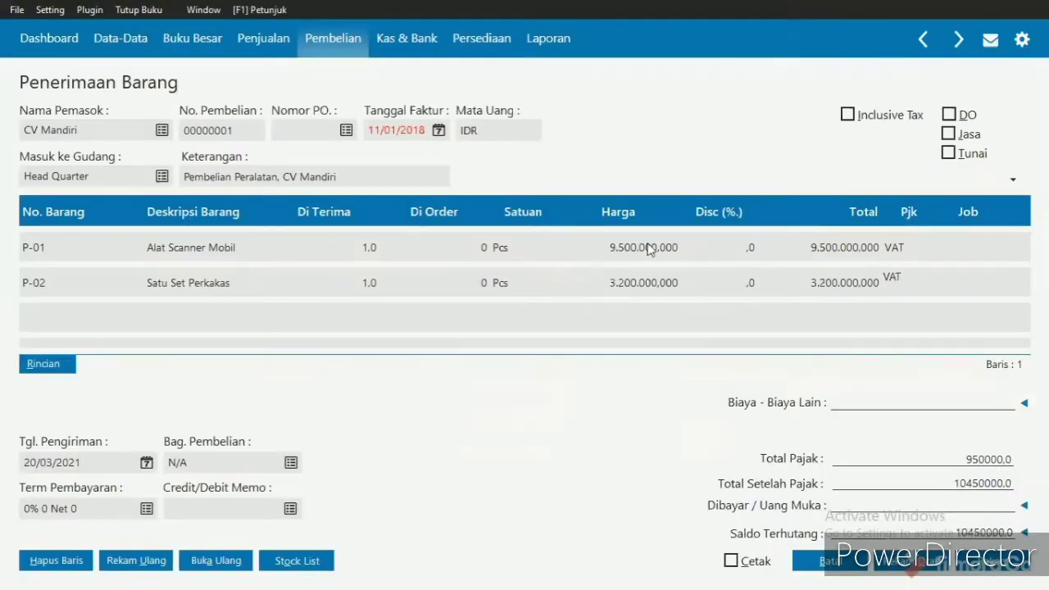
# - Set the purchase's payment terms to 10 discount days, 30 due days and a 2% early discount
pyautogui.click(72, 460)
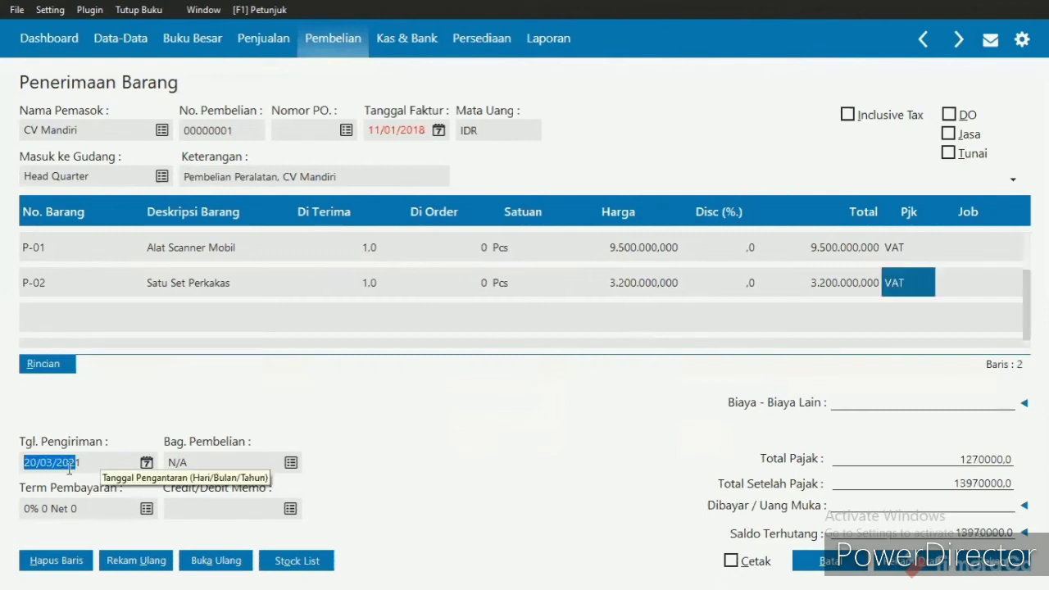
pyautogui.click(48, 509)
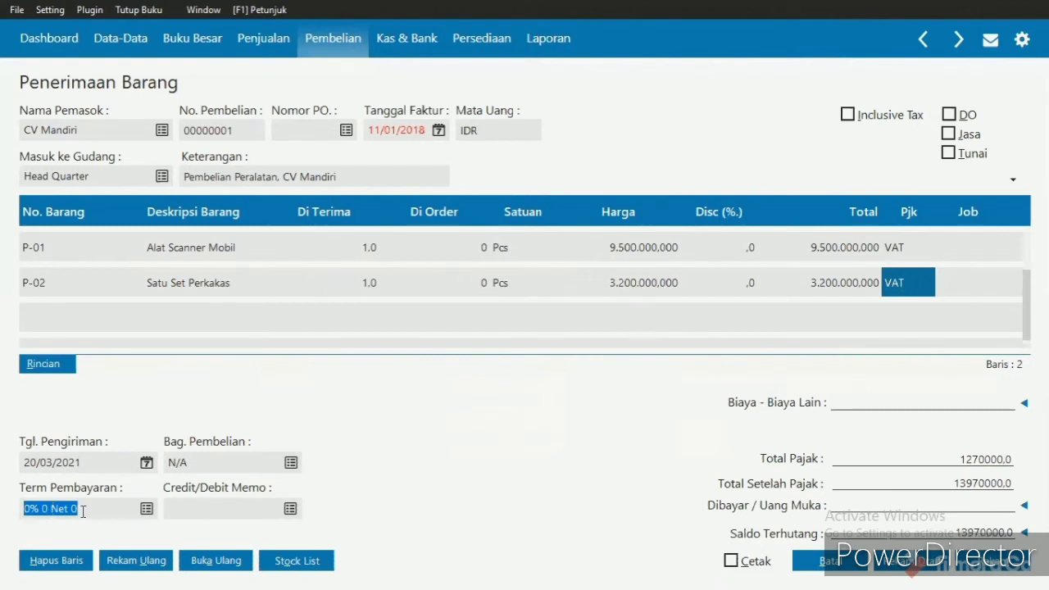
pyautogui.click(147, 510)
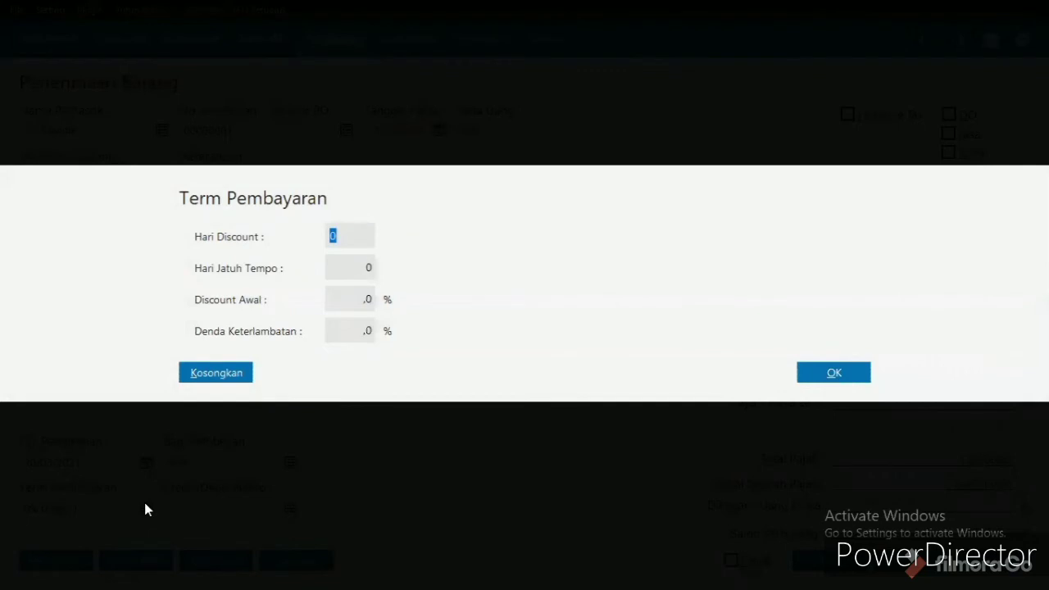
pyautogui.write('10')
pyautogui.click(353, 269)
pyautogui.write('30')
pyautogui.click(358, 298)
pyautogui.write('2')
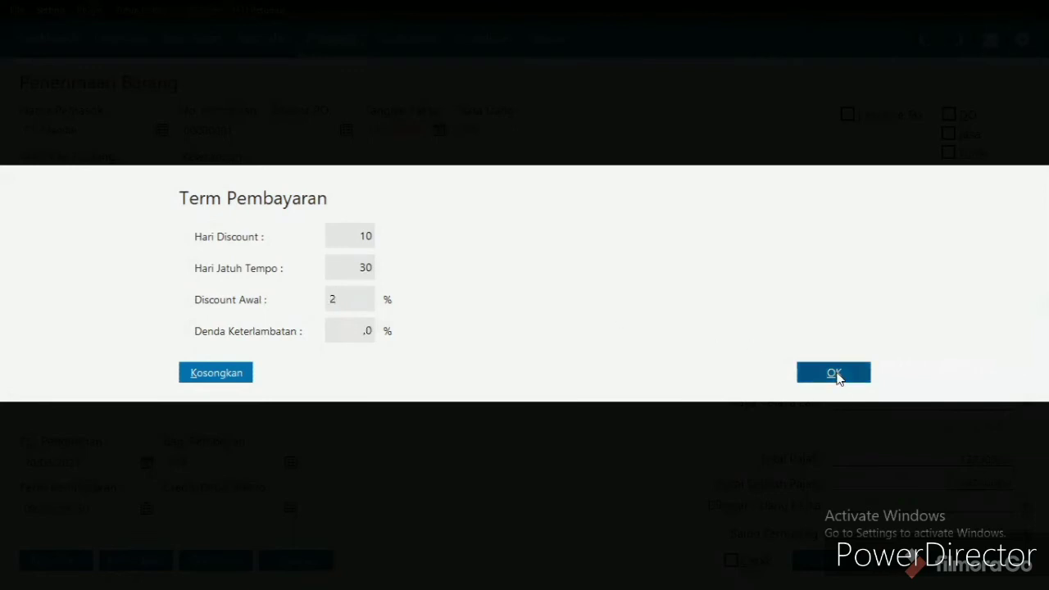
pyautogui.click(803, 372)
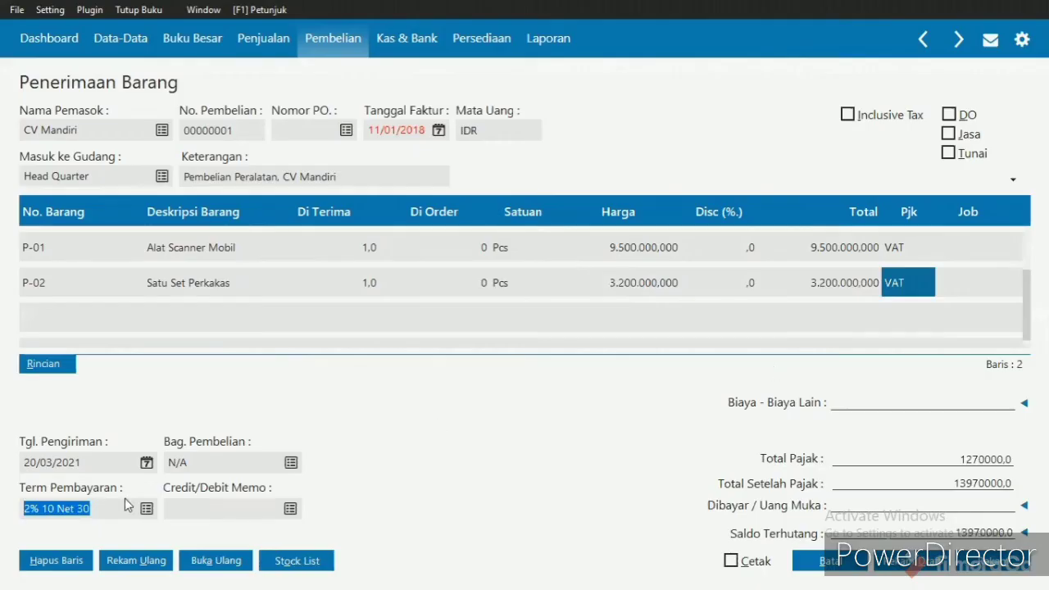
pyautogui.click(74, 500)
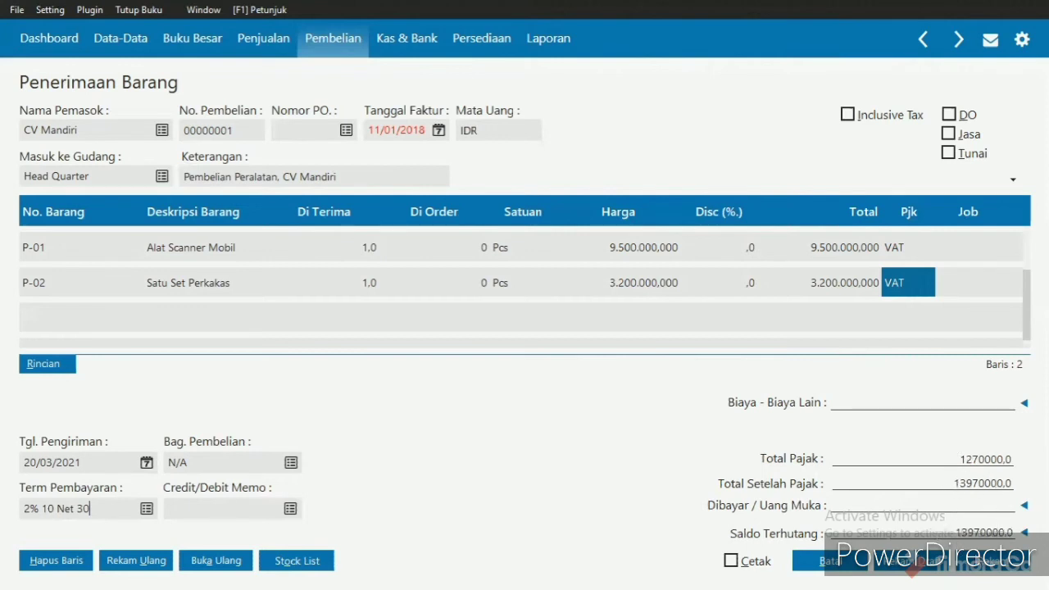
# - Record the CV Mandiri purchase and close the blank goods receipt form that follows
pyautogui.click(967, 565)
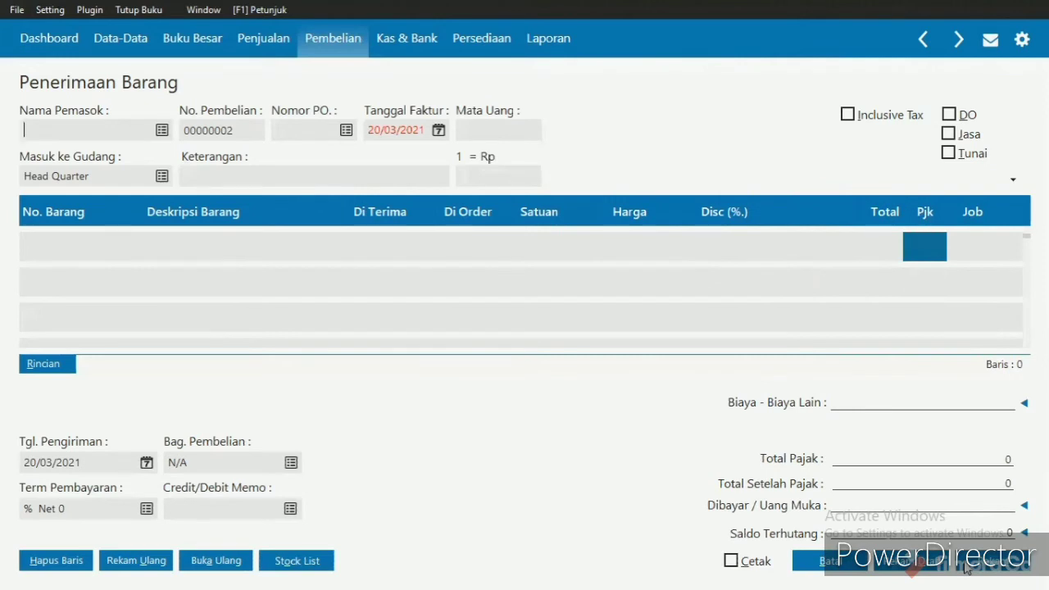
pyautogui.click(833, 563)
pyautogui.click(833, 562)
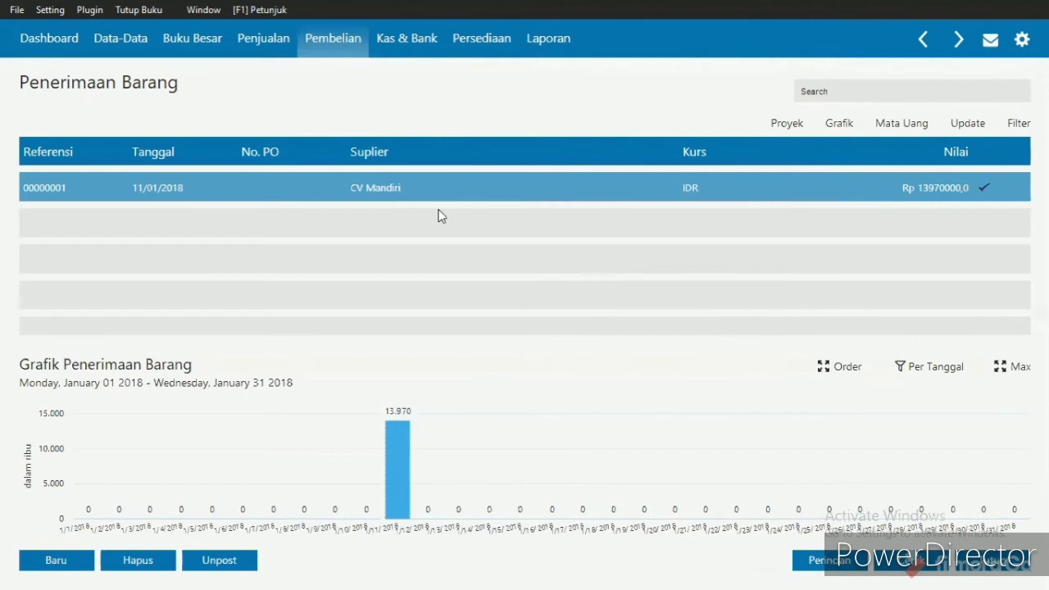
# - Create a new accounts payable payment (Pembayaran Hutang Usaha) with CV Bahagia as the recipient
pyautogui.click(332, 47)
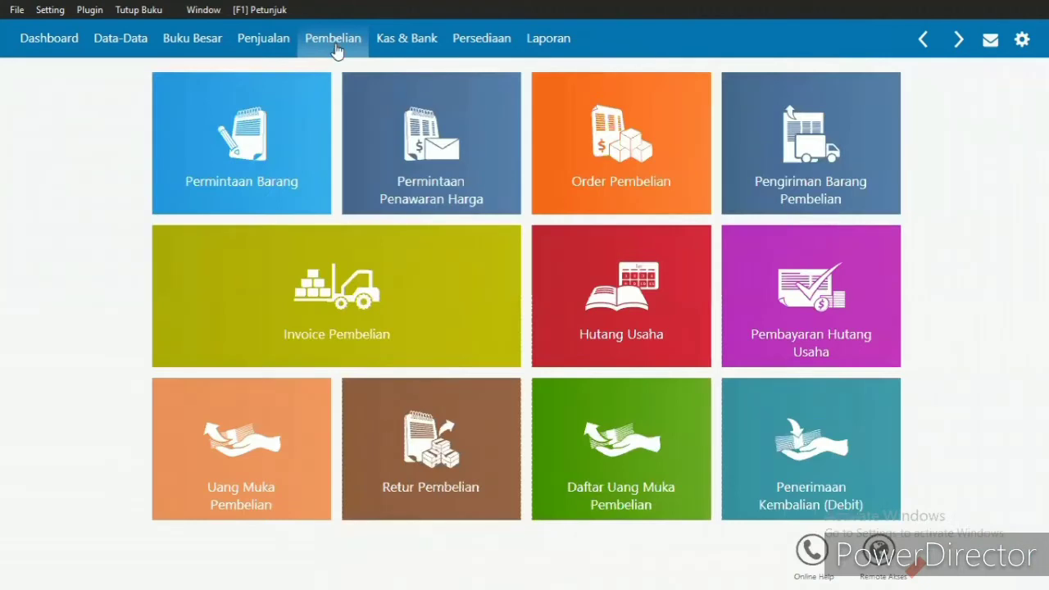
pyautogui.moveTo(829, 320)
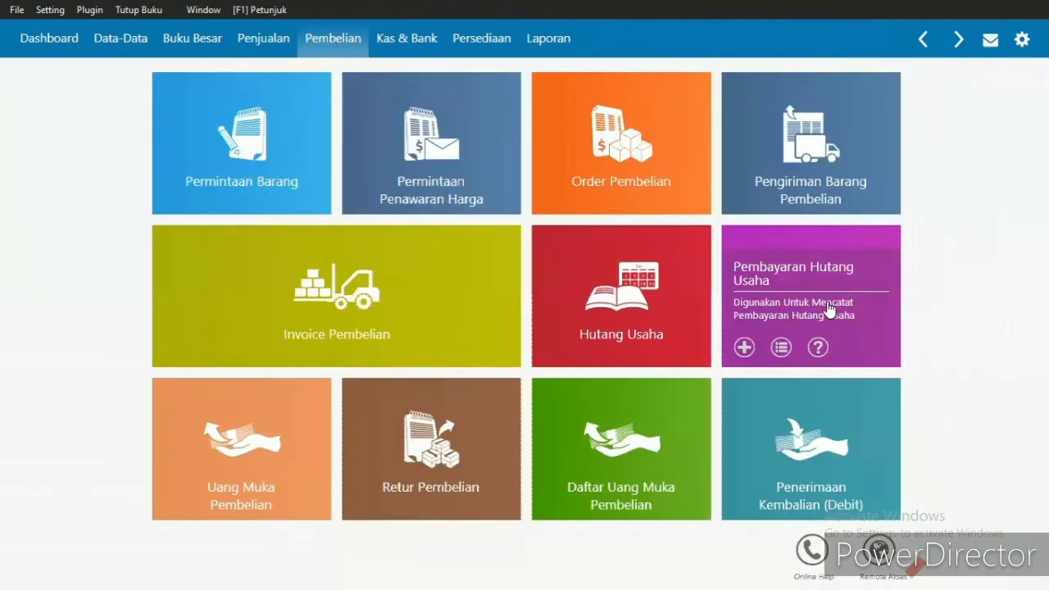
pyautogui.click(825, 303)
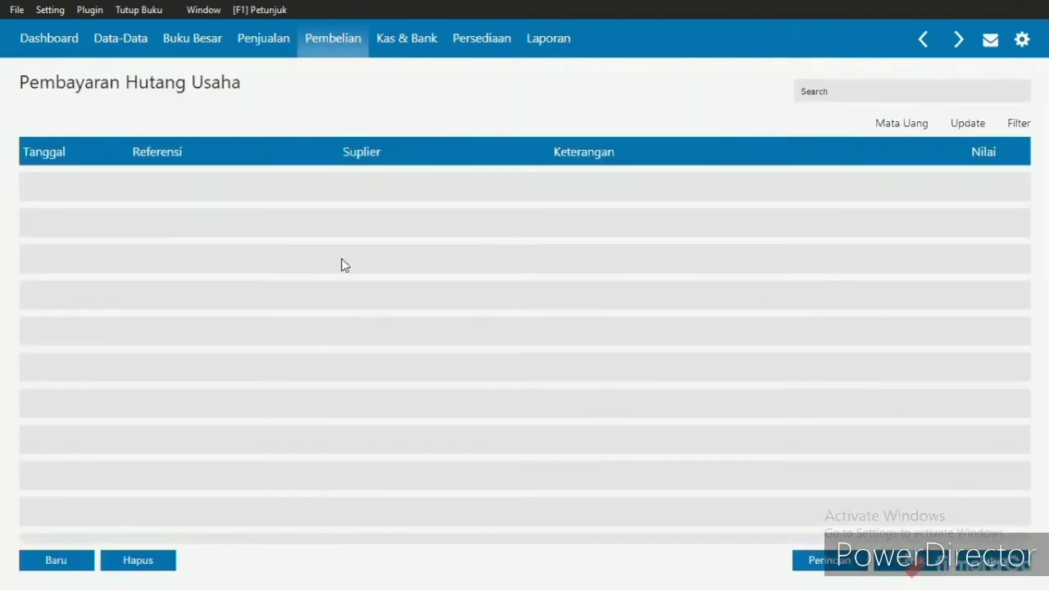
pyautogui.click(77, 562)
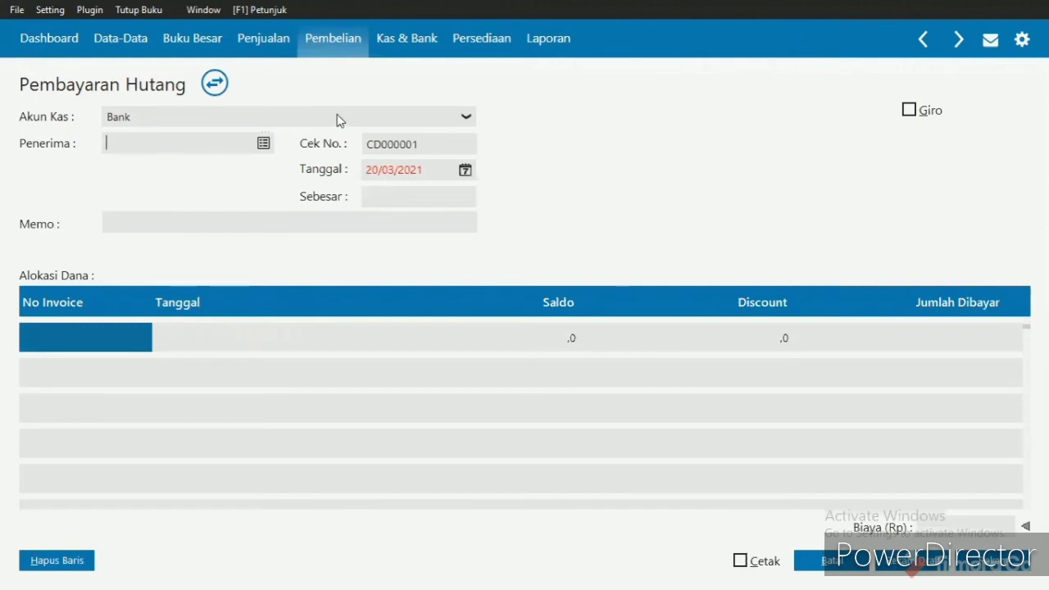
pyautogui.click(263, 144)
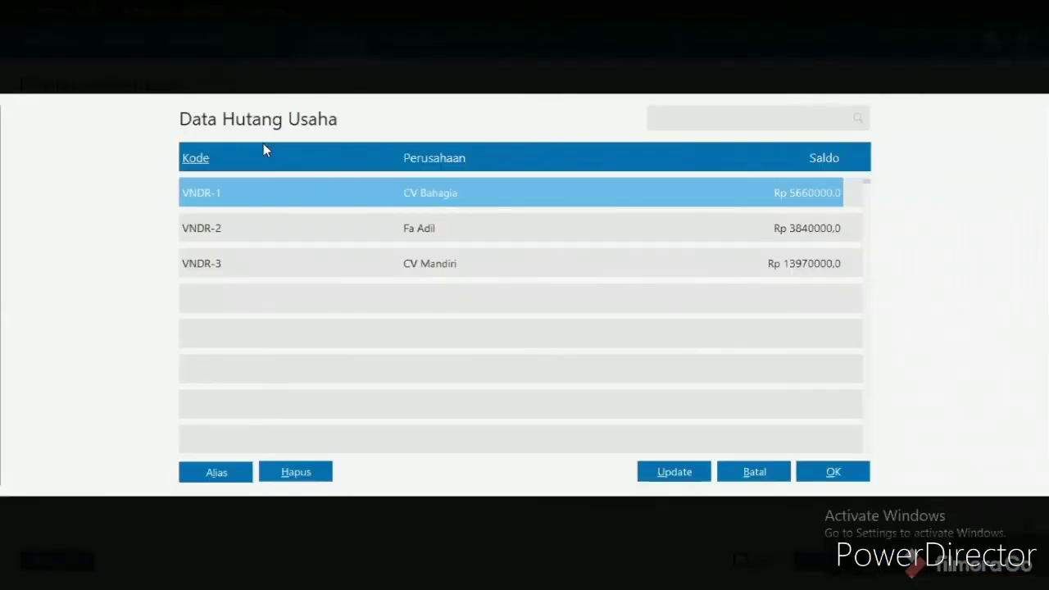
pyautogui.doubleClick(435, 194)
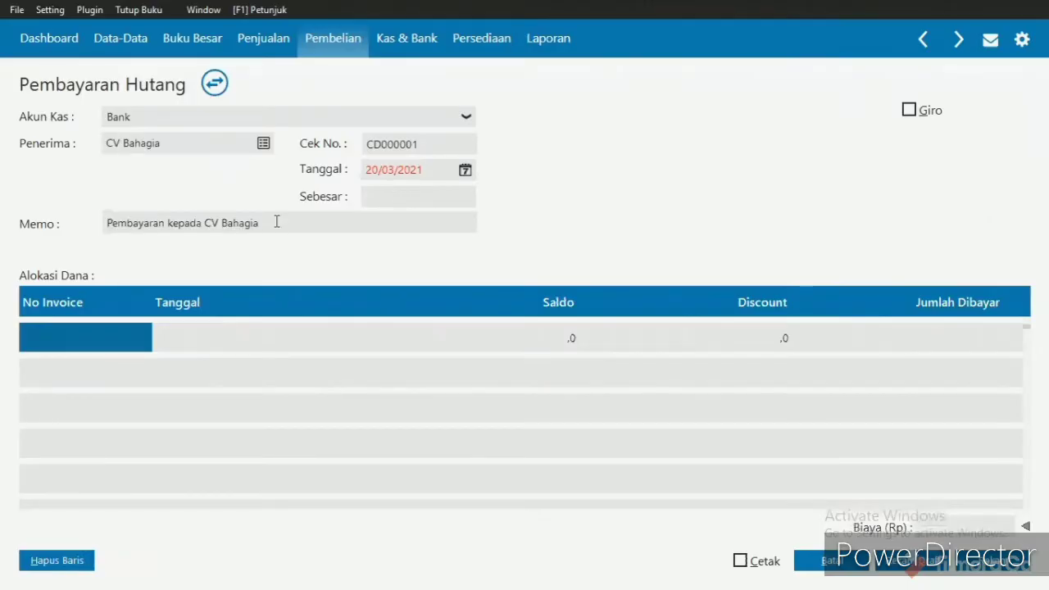
# - Date the CV Bahagia payment 12/01/2018
pyautogui.click(406, 168)
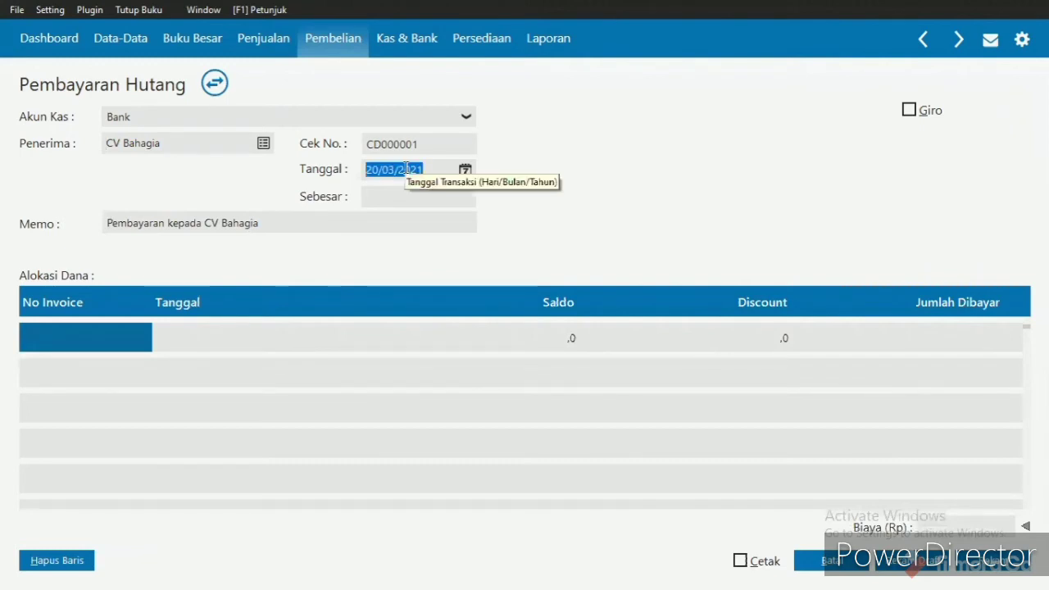
pyautogui.write('12/')
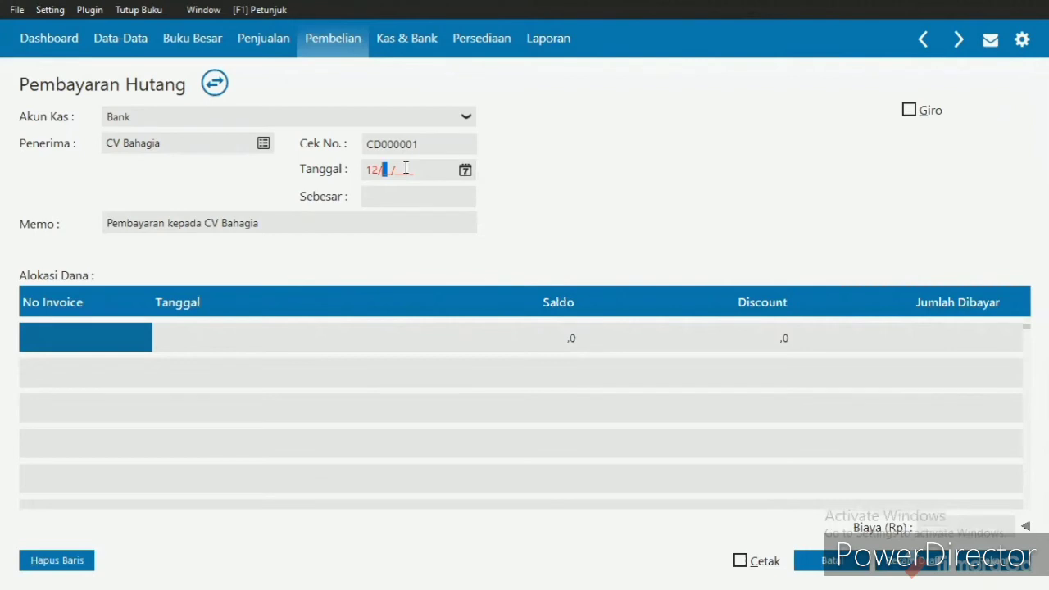
pyautogui.write('01/2018')
# - Change the payment memo to Pembayaran Utang kepada CV Bahagia
pyautogui.click(167, 224)
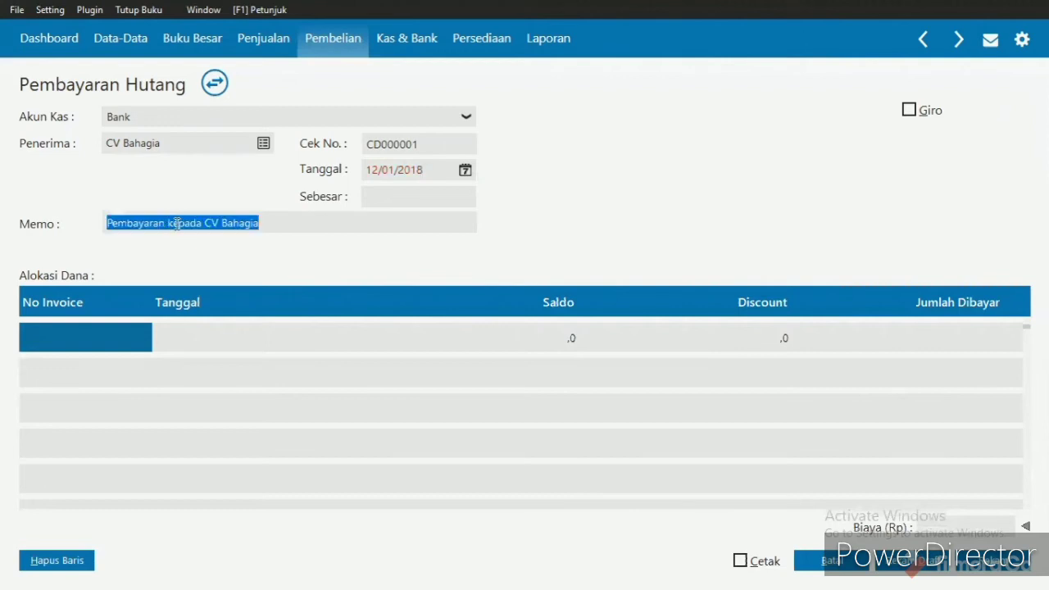
pyautogui.doubleClick(168, 224)
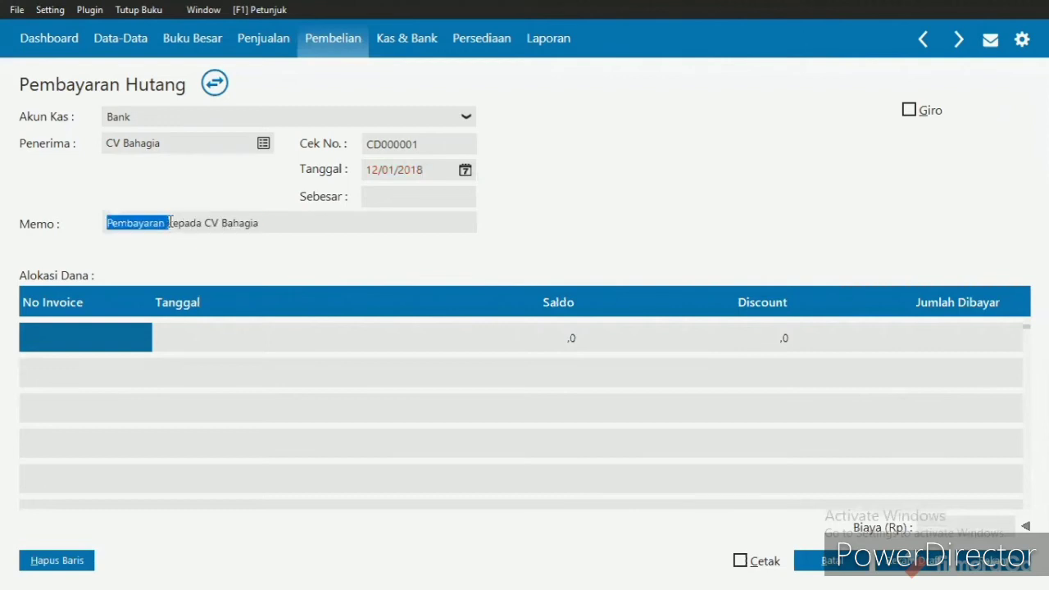
pyautogui.click(170, 224)
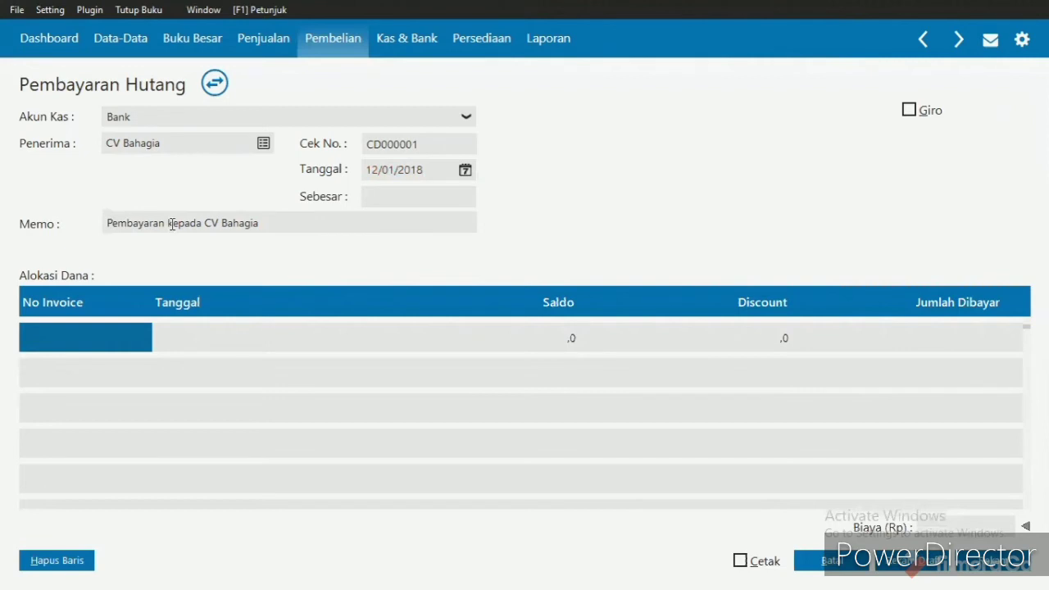
pyautogui.write('Uta')
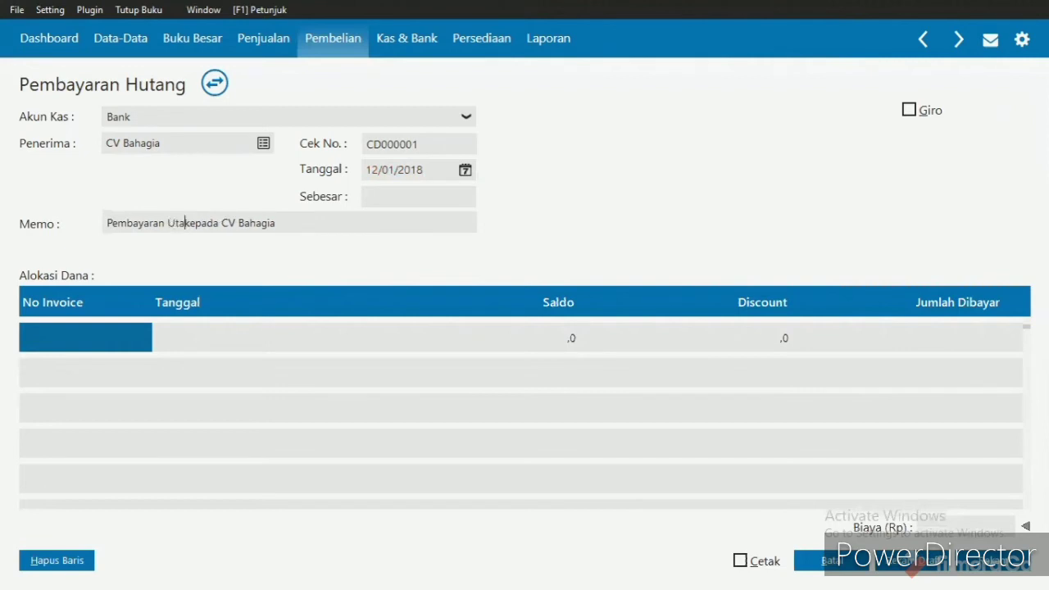
pyautogui.write('ng')
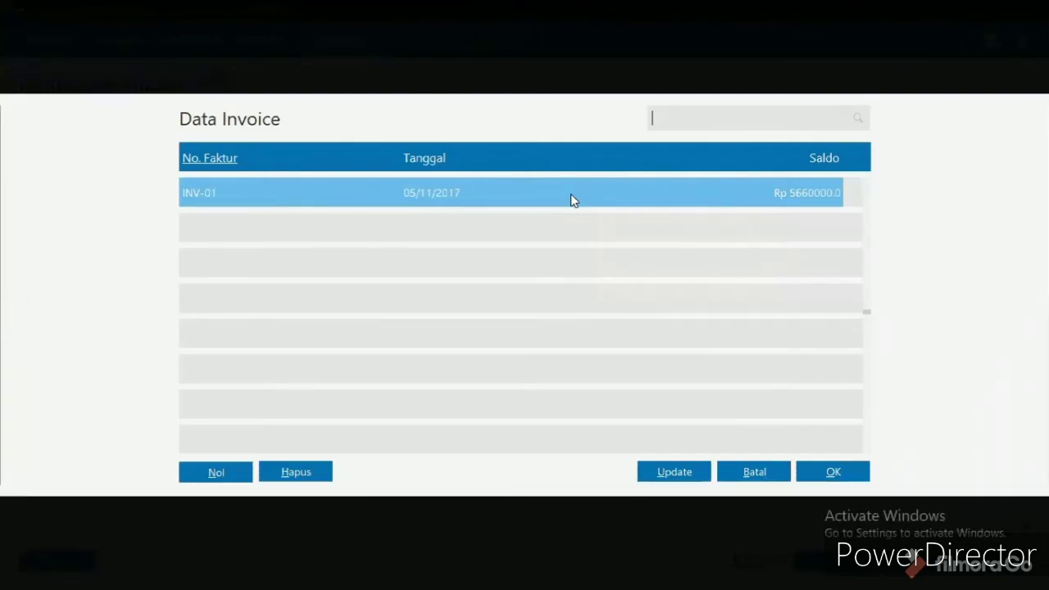
# - Allocate the payment to invoice INV-01 and fill in the payment amount of Rp 5660000
pyautogui.doubleClick(570, 194)
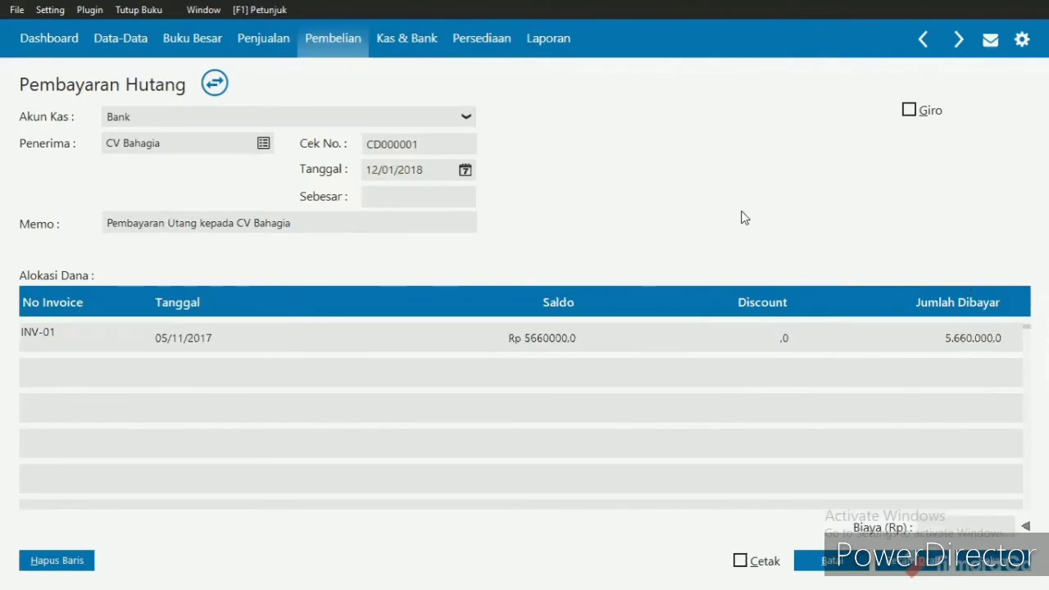
pyautogui.click(455, 203)
pyautogui.click(454, 202)
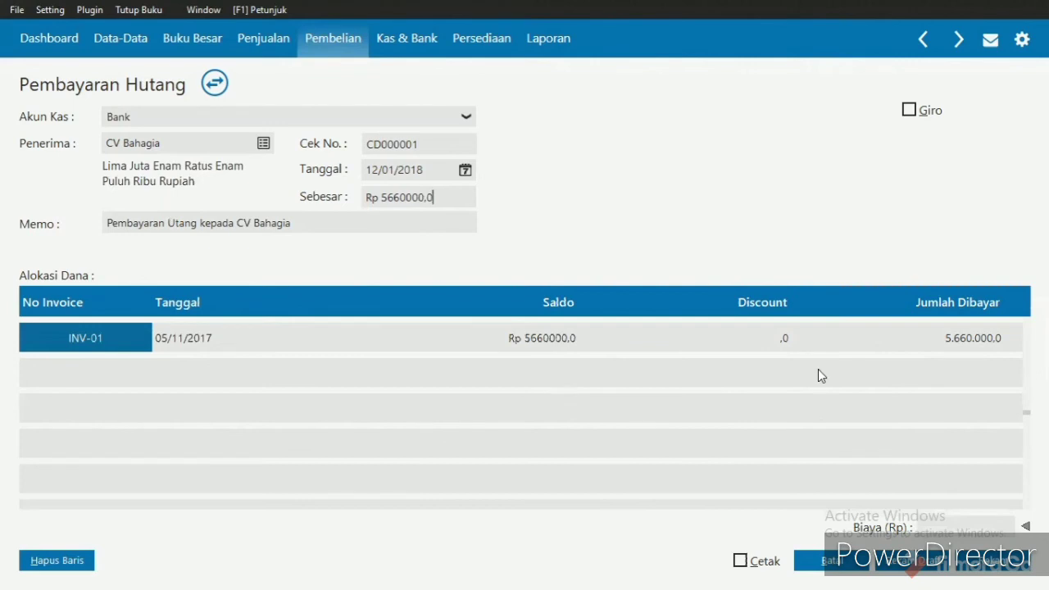
# - Record the CV Bahagia payment, then close the blank payment form and the payables payment list
pyautogui.click(975, 568)
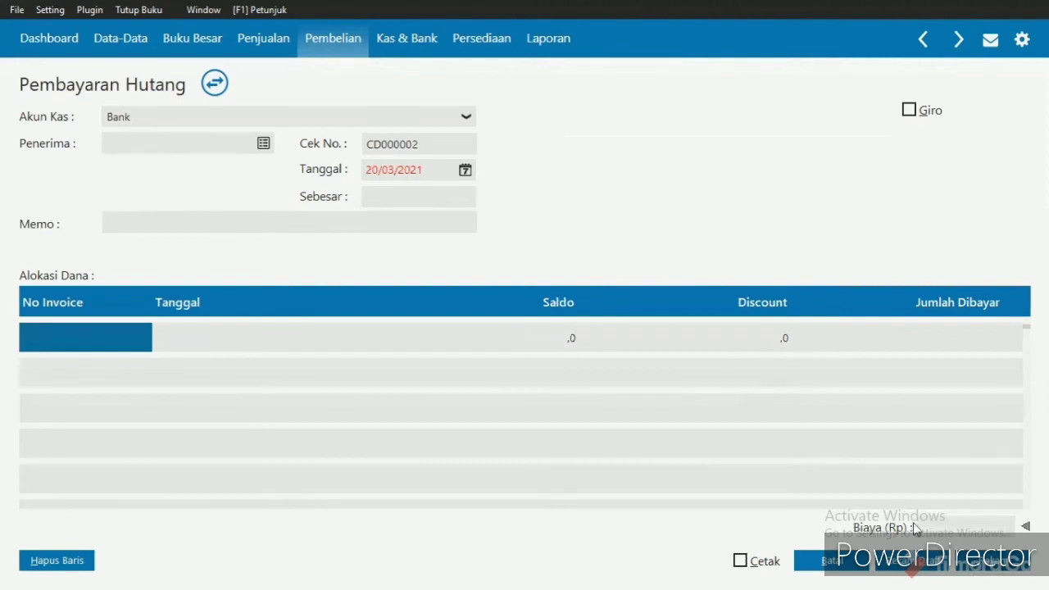
pyautogui.click(833, 563)
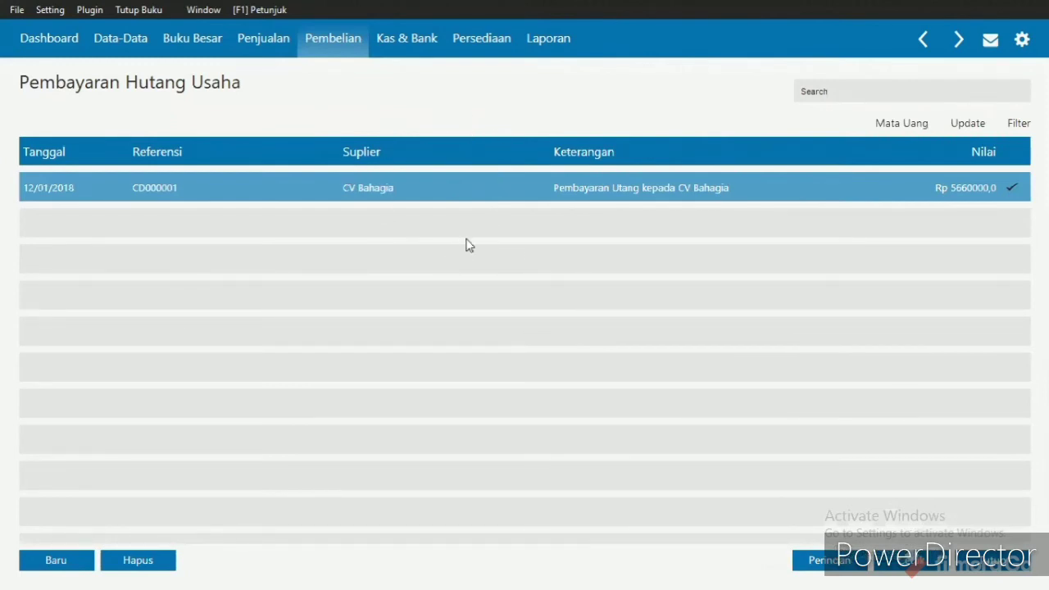
pyautogui.click(974, 568)
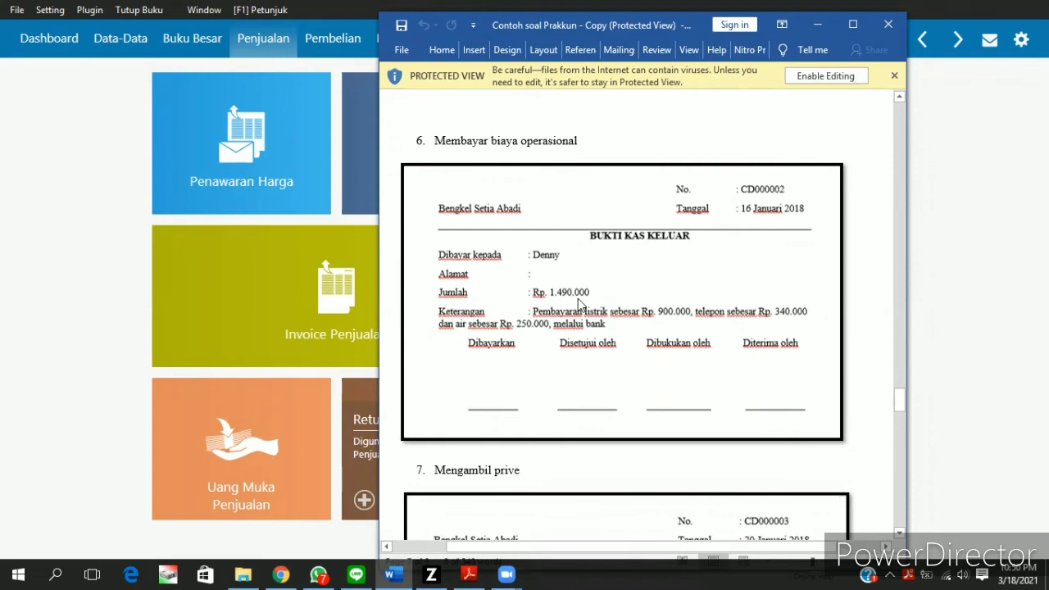
# - Consult transaction 5, Menerima piutang lunas, in the exercise document and start a new receivables payment in Zahir
pyautogui.scroll(2, 578, 298)
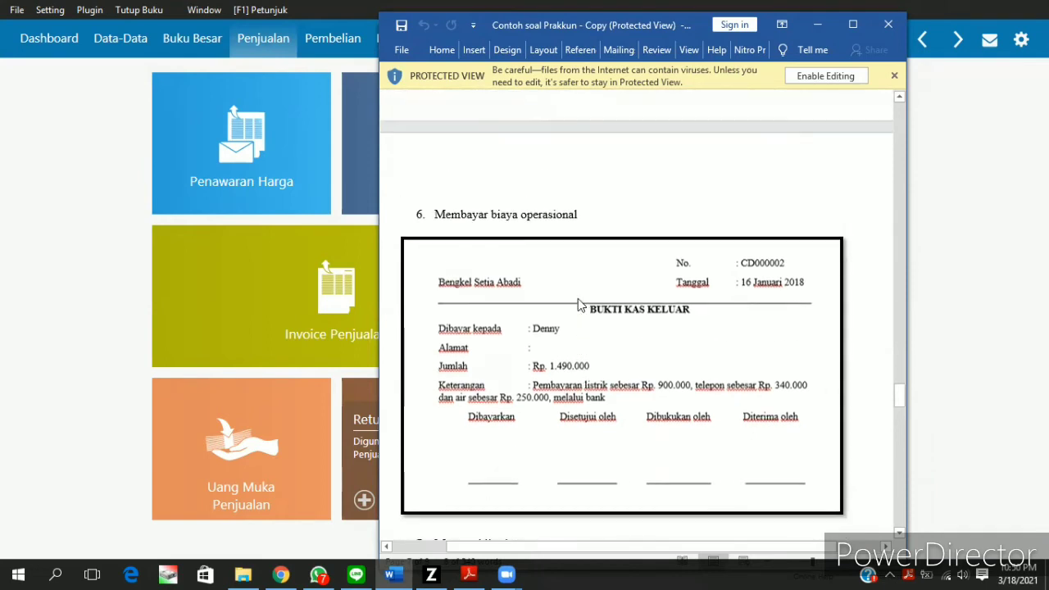
pyautogui.scroll(5, 582, 300)
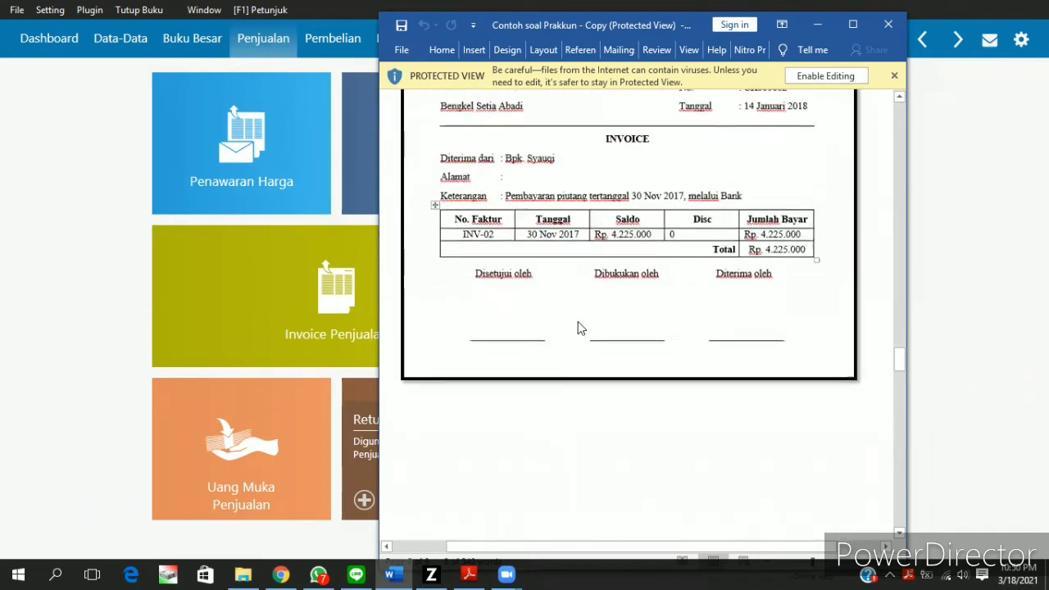
pyautogui.scroll(2, 580, 328)
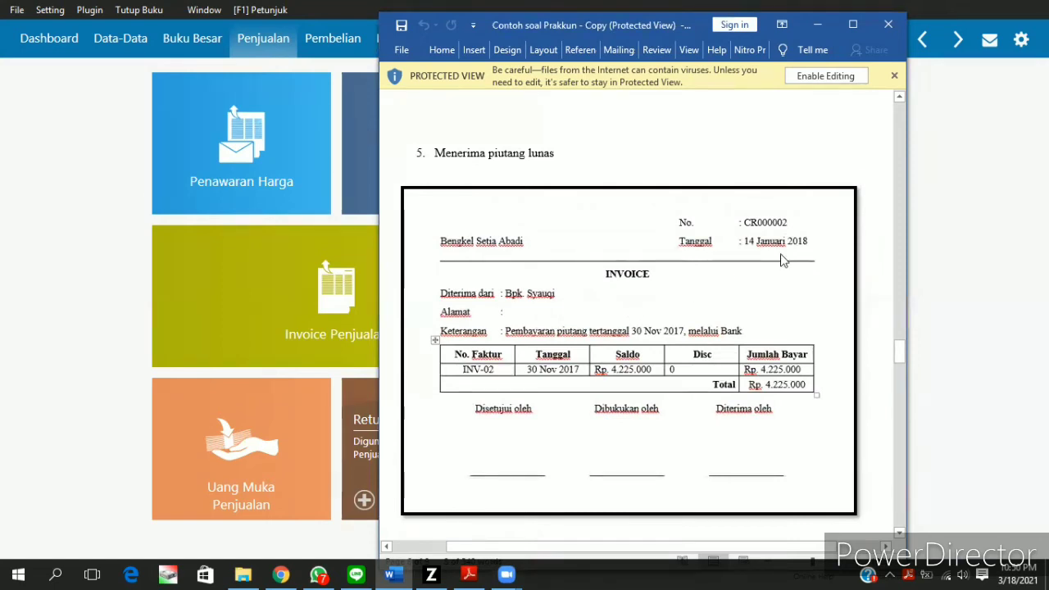
pyautogui.click(823, 33)
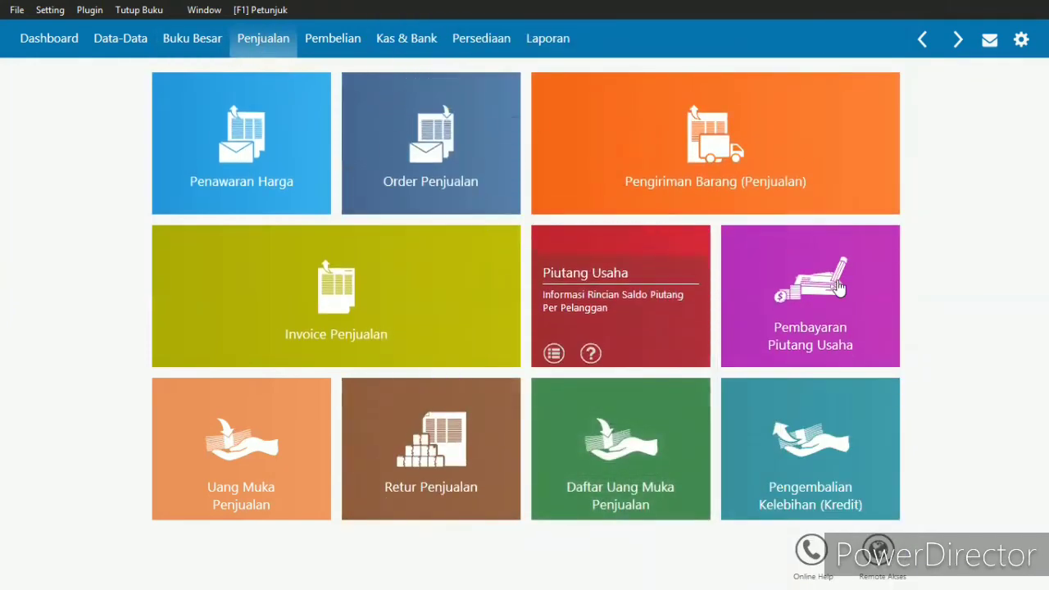
pyautogui.moveTo(844, 293)
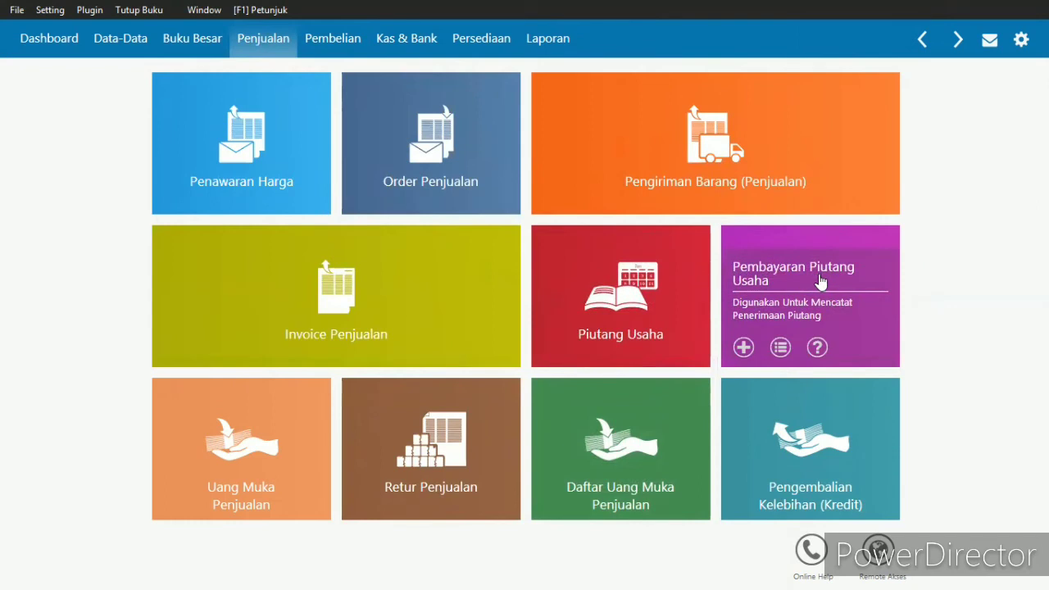
pyautogui.click(819, 281)
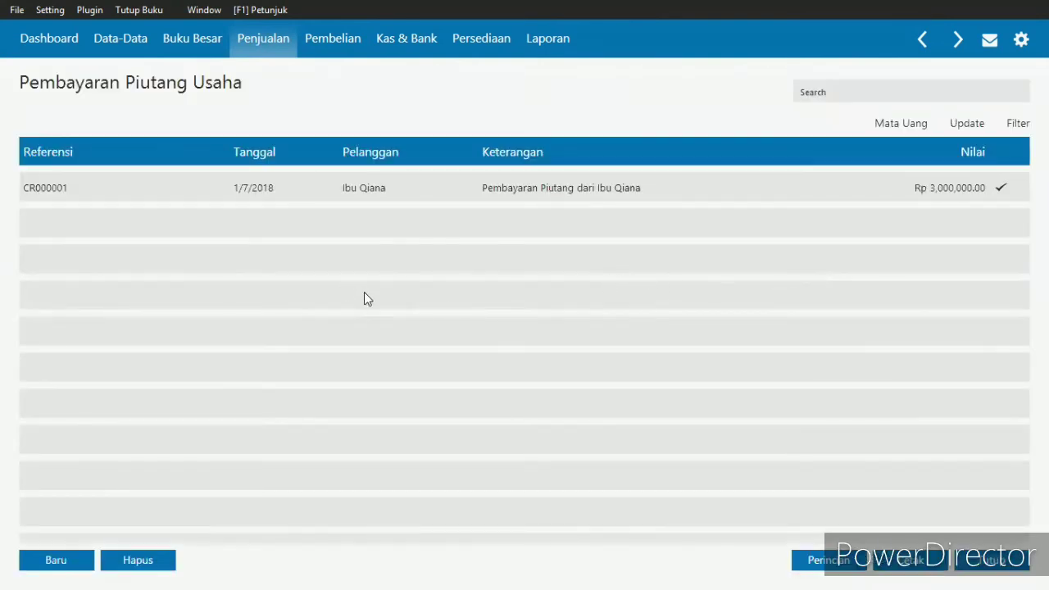
pyautogui.click(66, 560)
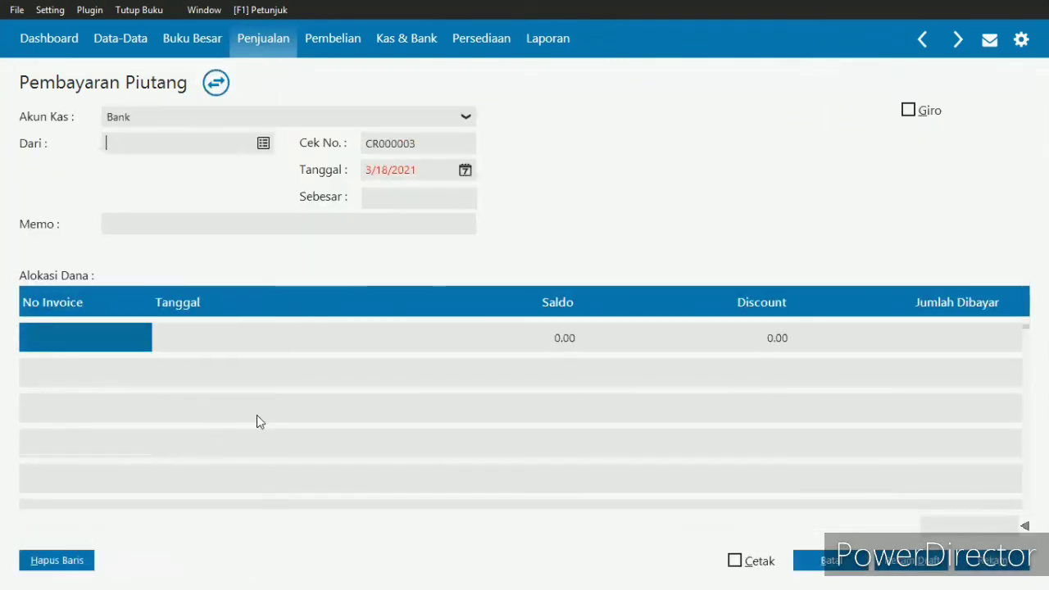
# - Check the payer on the exercise invoice and select customer C-002 as the payer of the receivables payment
pyautogui.hotkey('alt', 'Tab')
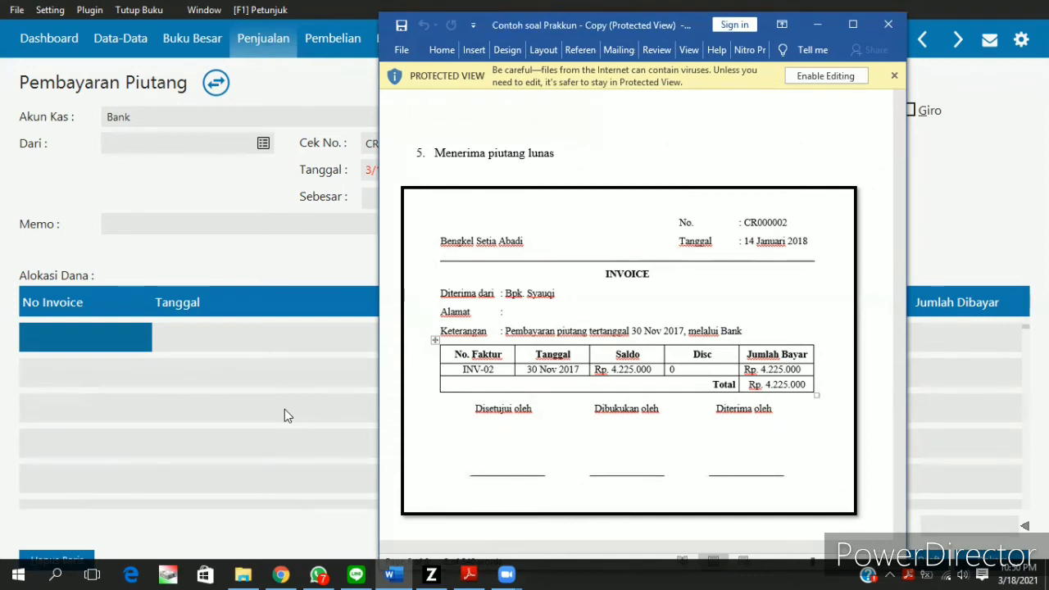
pyautogui.click(816, 24)
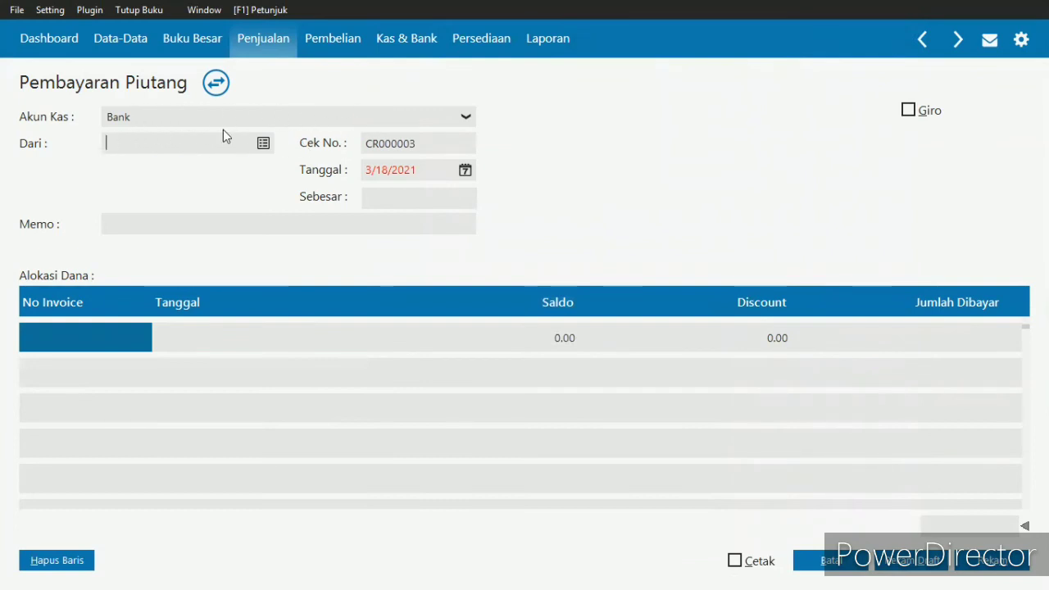
pyautogui.click(265, 144)
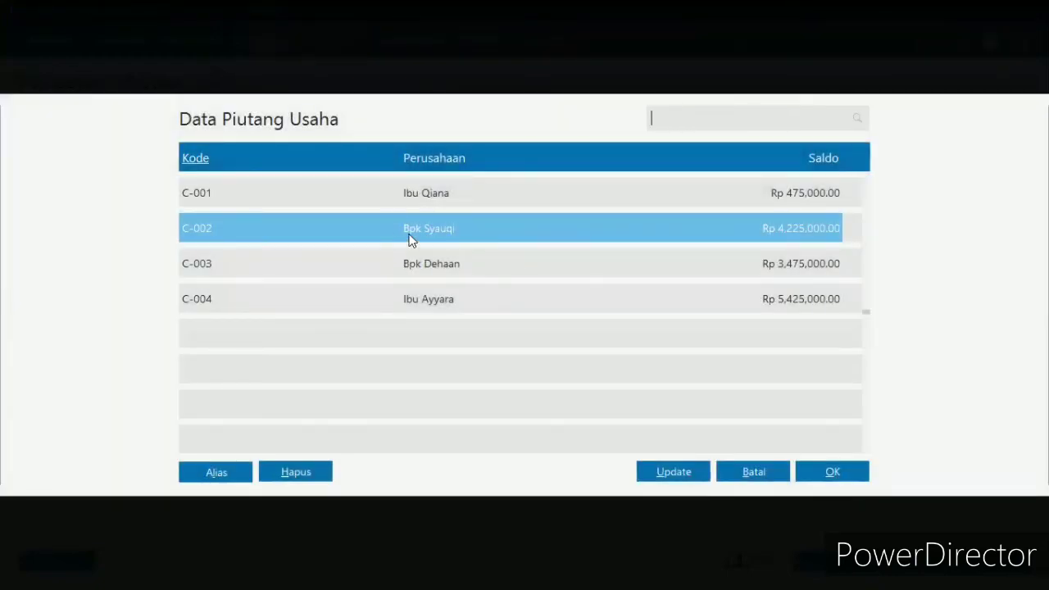
pyautogui.doubleClick(417, 229)
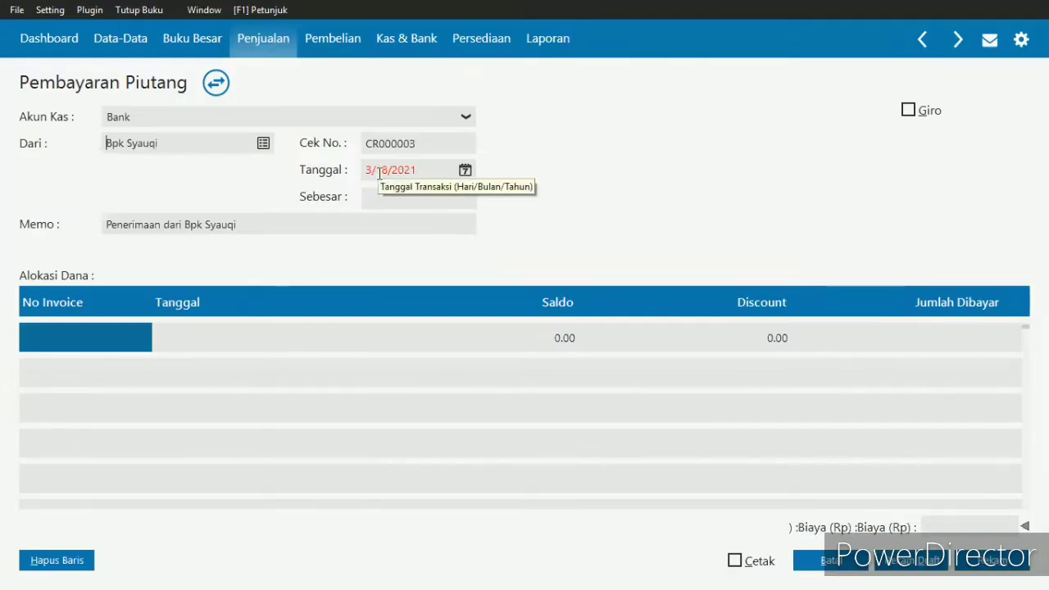
# - Set the receivables payment date to 1/14/2018, following the exercise invoice
pyautogui.hotkey('alt', 'Tab')
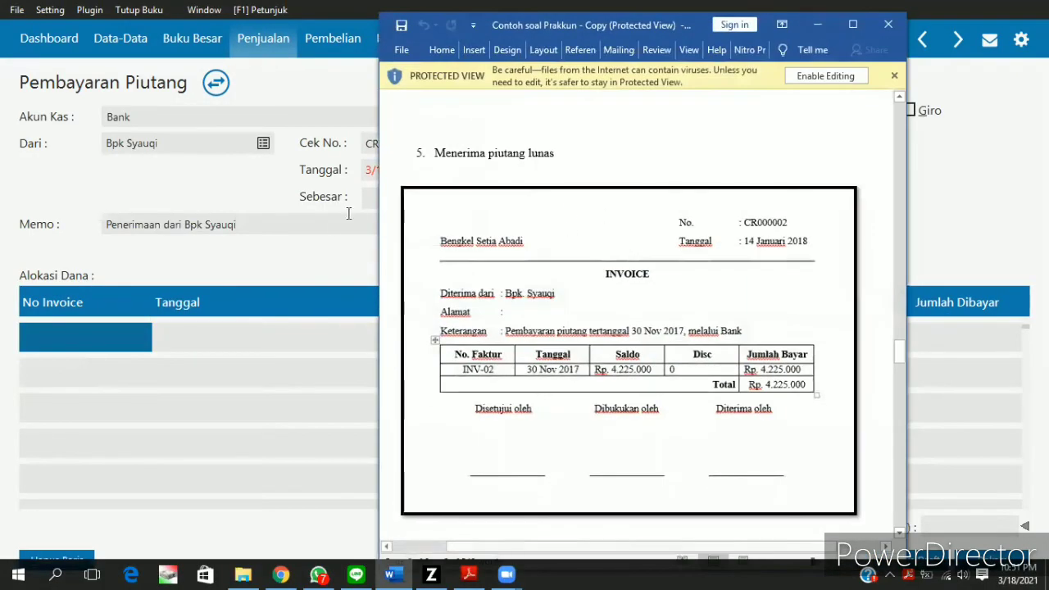
pyautogui.hotkey('alt', 'Tab')
pyautogui.click(368, 170)
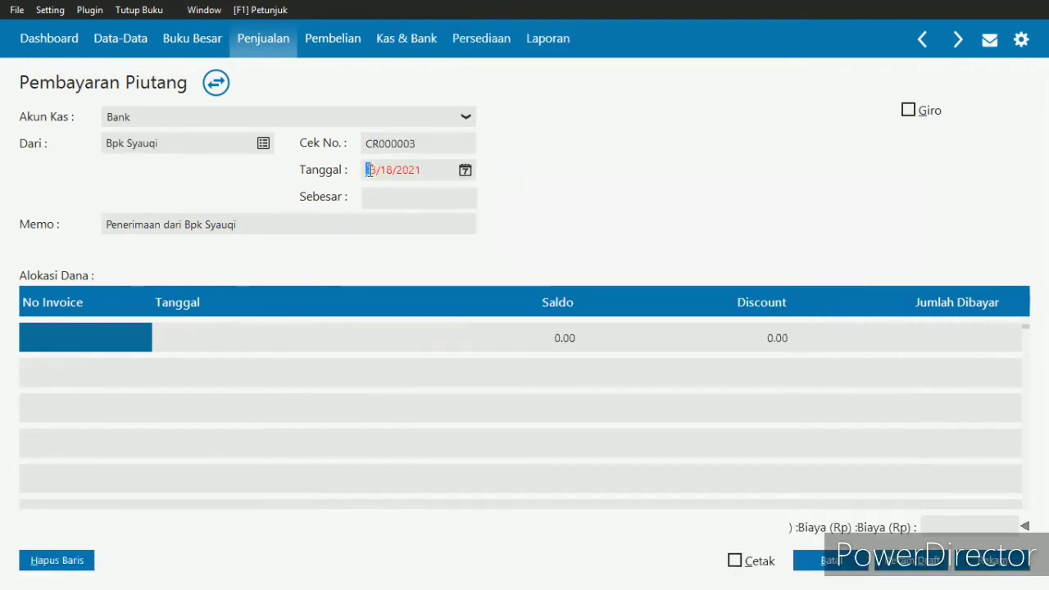
pyautogui.write('1/14/20')
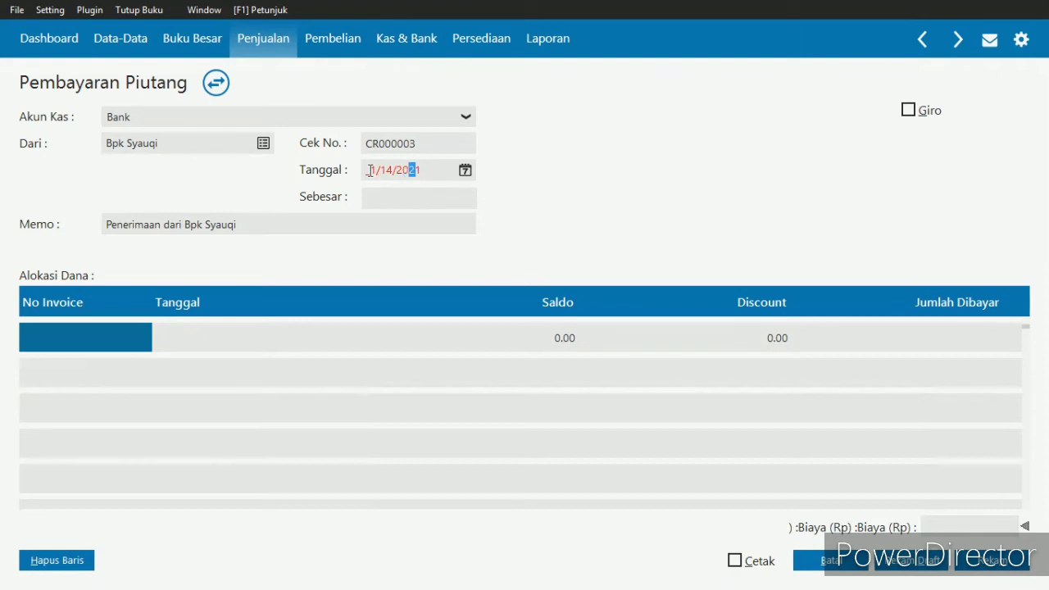
pyautogui.write('18')
# - Reword the start of the payment memo to Pembayaran Piutang, keeping dari and the customer's name after it
pyautogui.click(175, 219)
pyautogui.click(162, 224)
pyautogui.moveTo(162, 225); pyautogui.dragTo(95, 225)
pyautogui.write('Pembayaran')
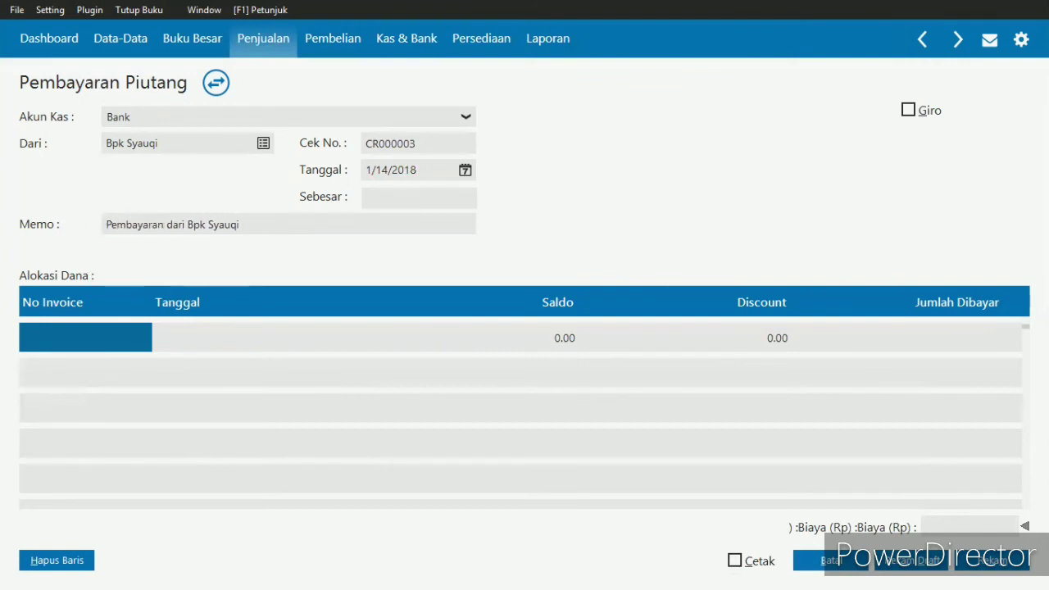
pyautogui.write(' Piut')
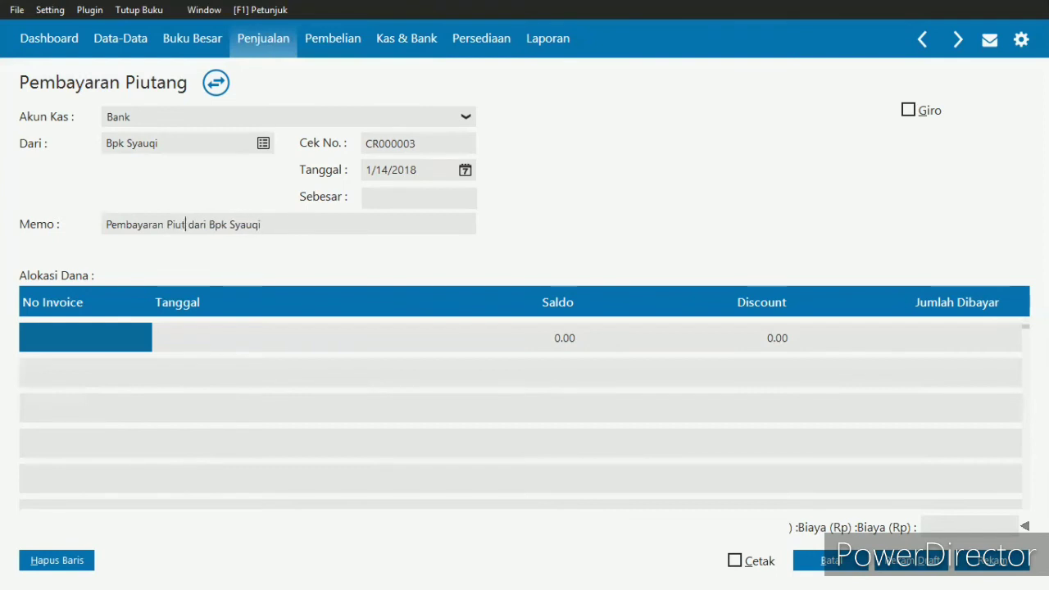
pyautogui.write('ang')
pyautogui.press('BackSpace')
pyautogui.press('BackSpace')
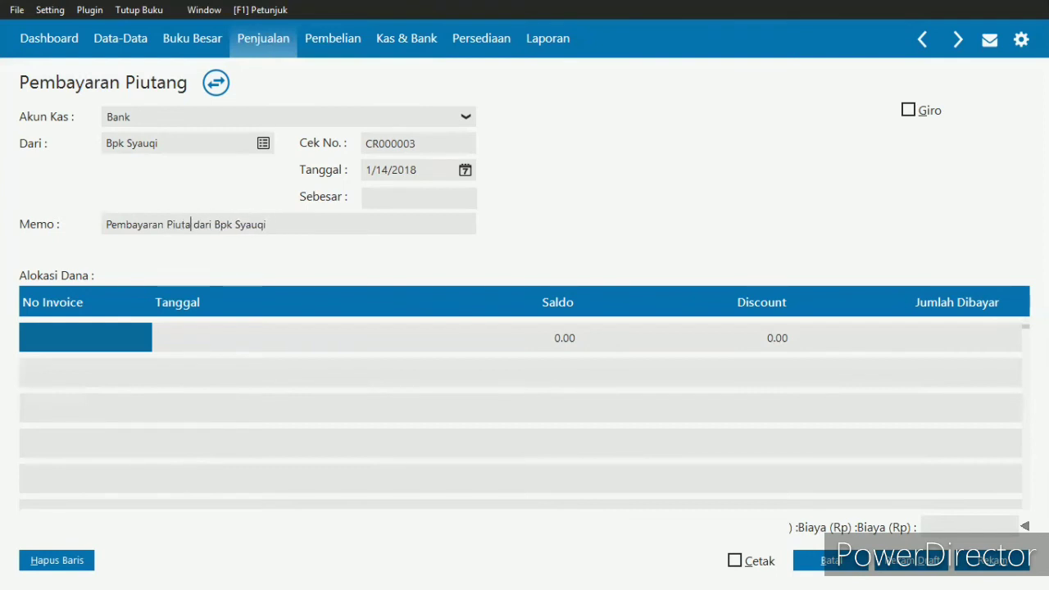
pyautogui.write('ng')
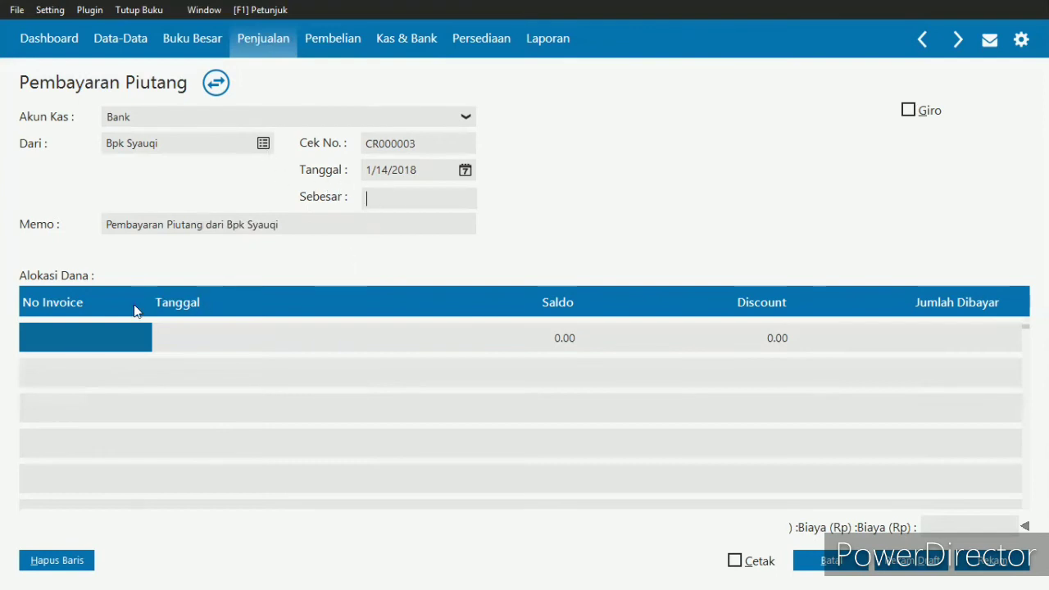
# - Allocate the payment to invoice INV-02, compare it with the exercise, and fill in the amount received of Rp 4,225,000
pyautogui.doubleClick(47, 341)
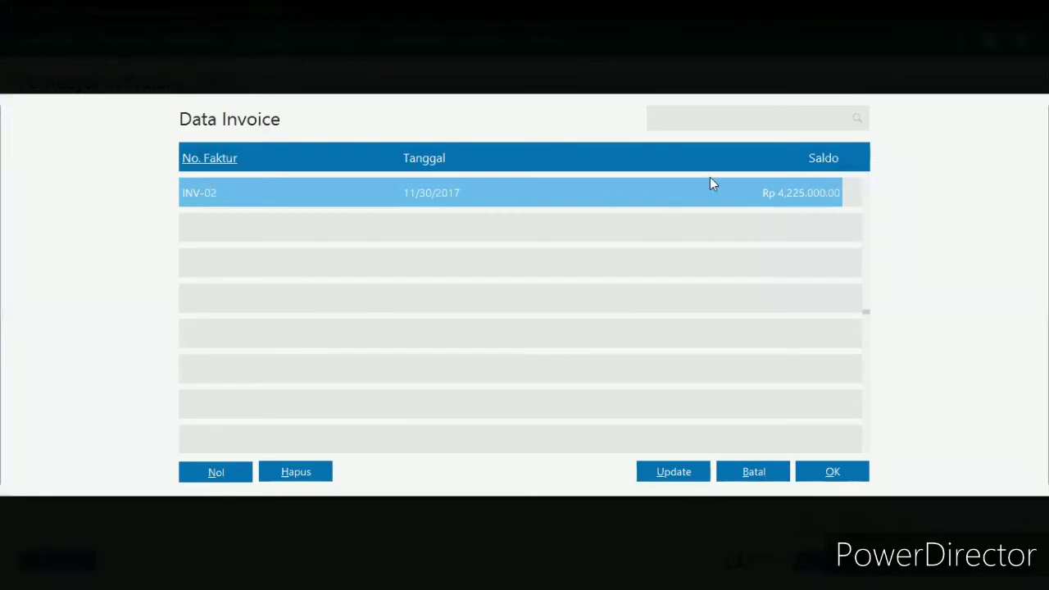
pyautogui.doubleClick(532, 197)
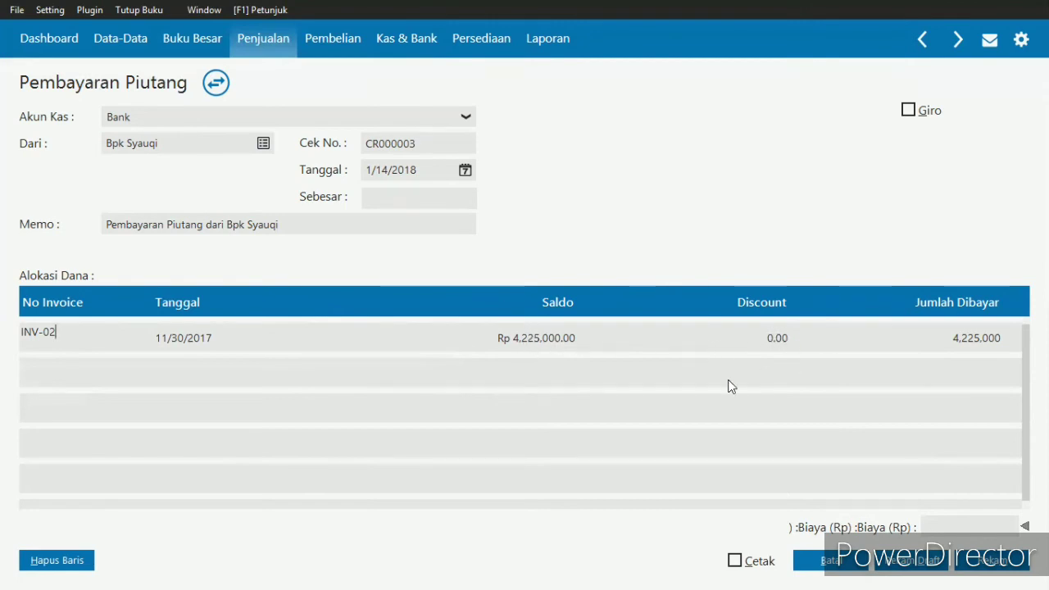
pyautogui.hotkey('alt', 'Tab')
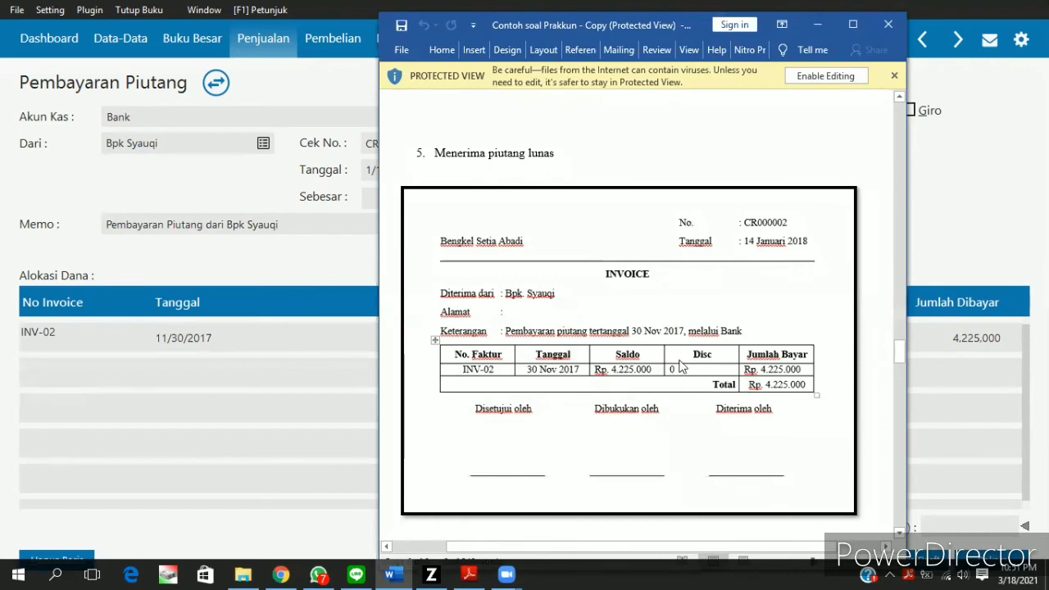
pyautogui.click(331, 362)
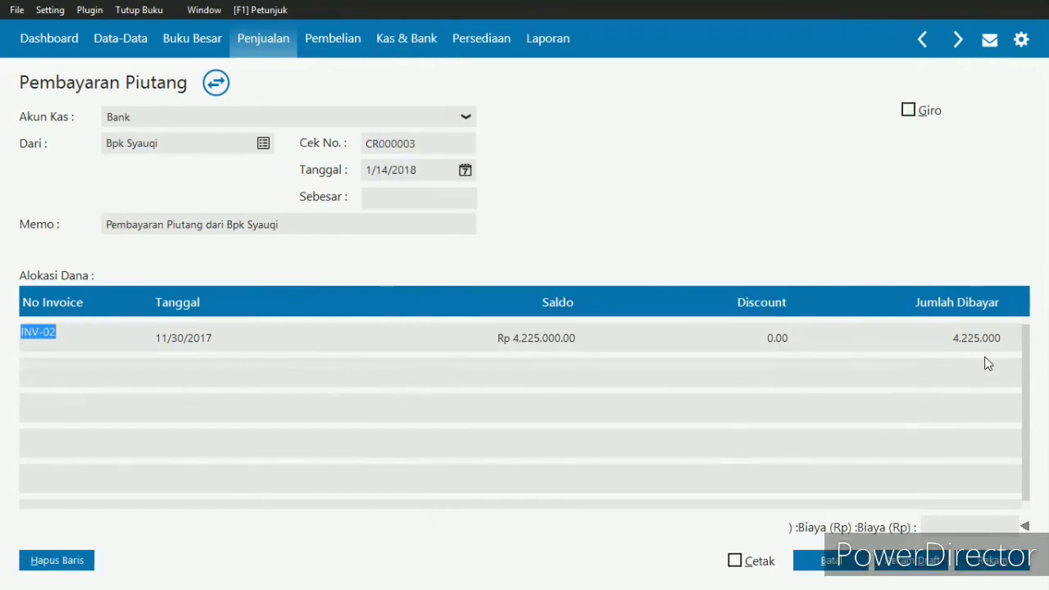
pyautogui.click(402, 202)
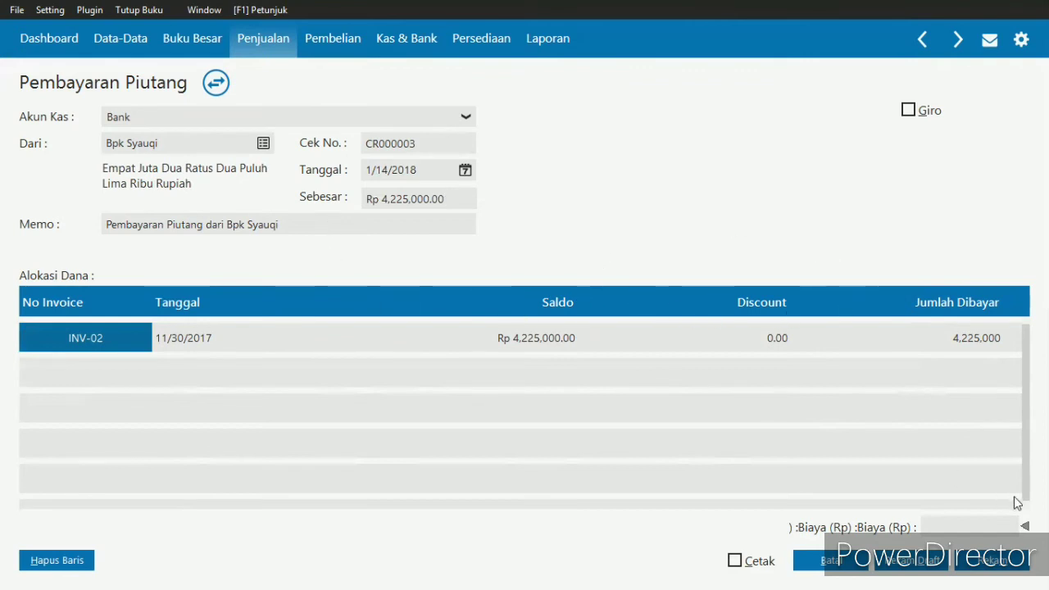
# - Record the receivables payment and review its journal entry from the receivables payment list
pyautogui.click(992, 560)
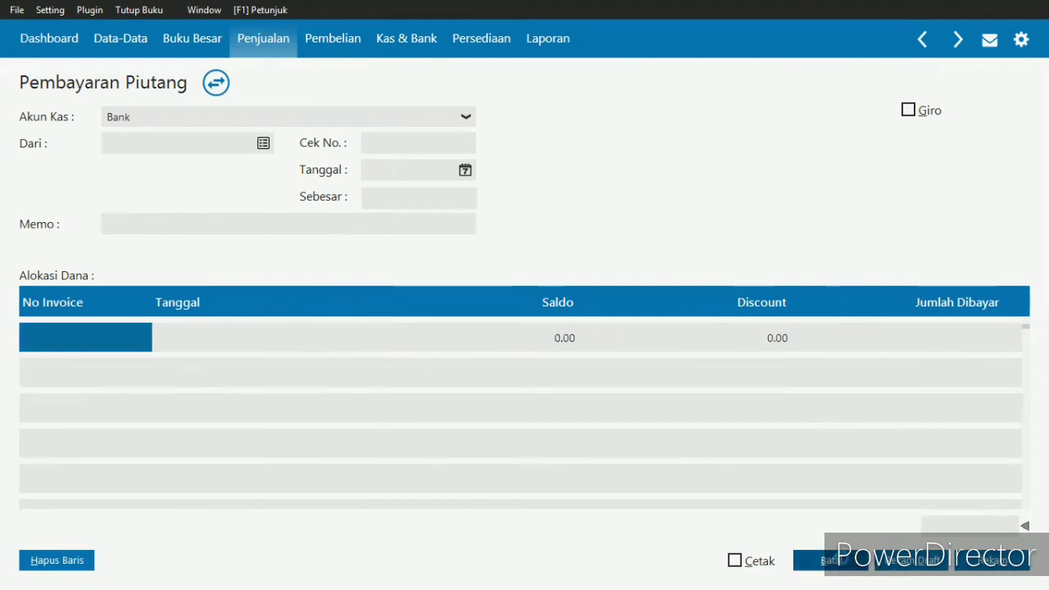
pyautogui.click(841, 561)
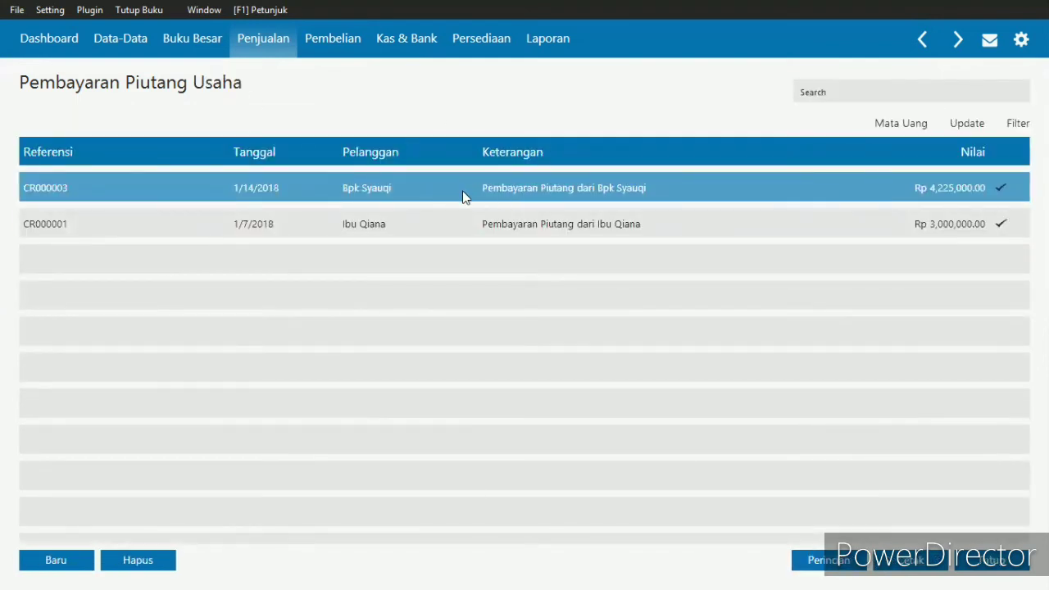
pyautogui.rightClick(524, 186)
pyautogui.click(592, 309)
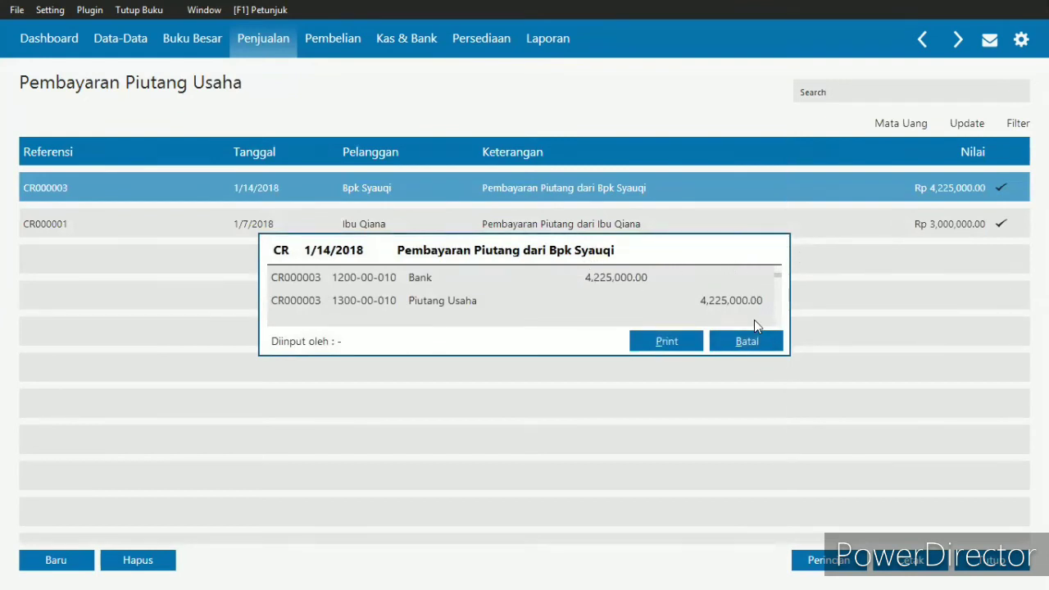
pyautogui.click(748, 342)
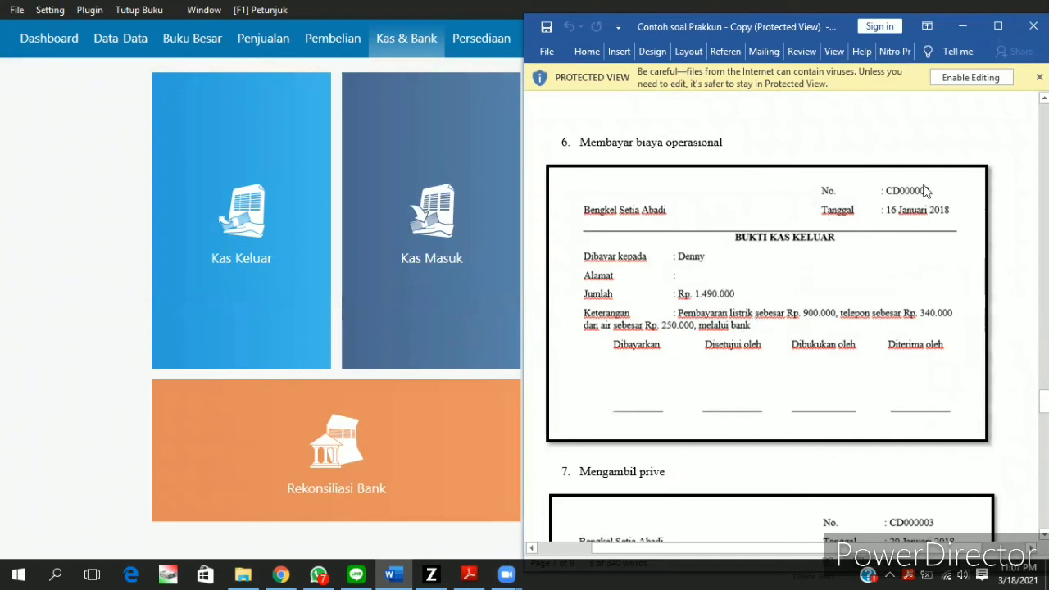
# - Start a new Kas Keluar transaction for transaction 6, Membayar biaya operasional
pyautogui.click(962, 26)
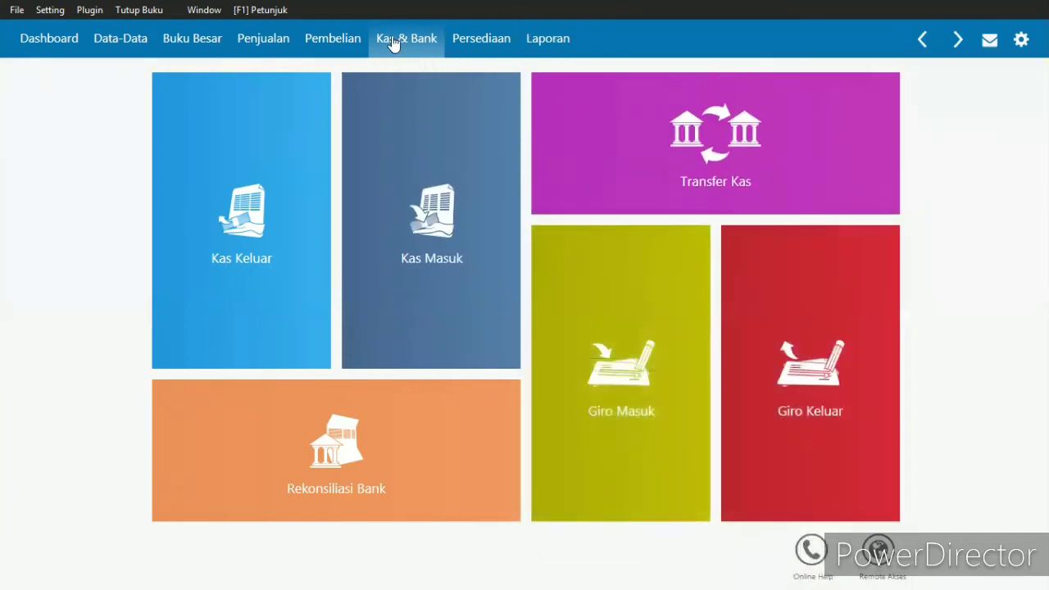
pyautogui.moveTo(421, 202)
pyautogui.moveTo(253, 215)
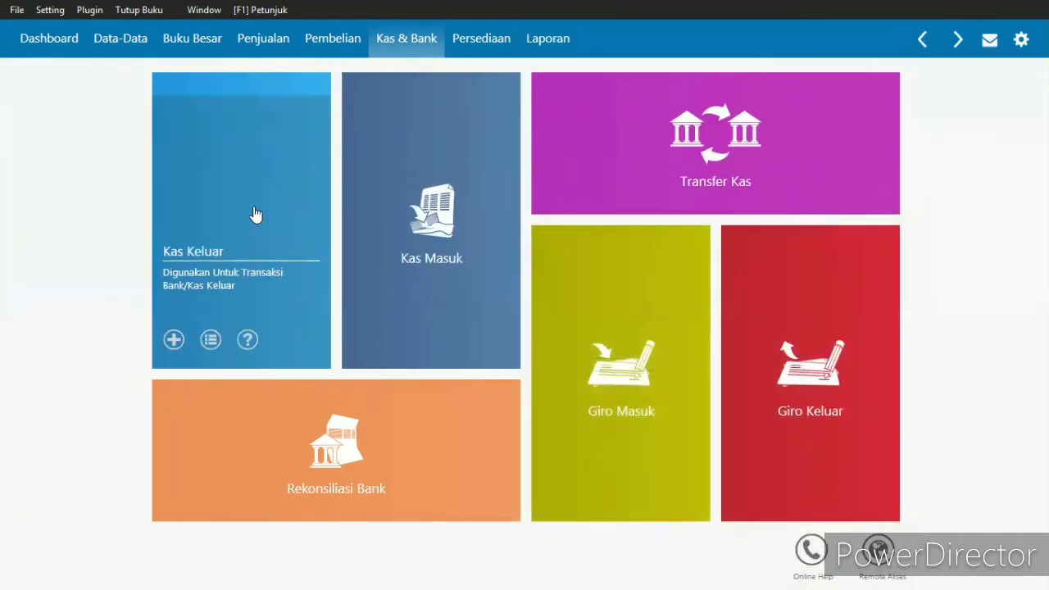
pyautogui.click(243, 226)
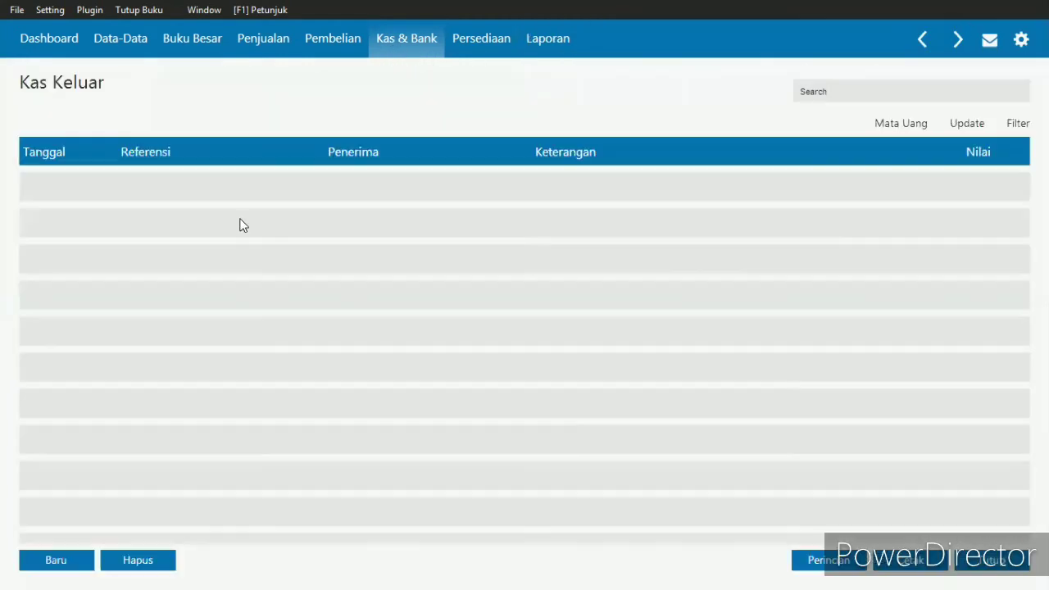
pyautogui.click(74, 555)
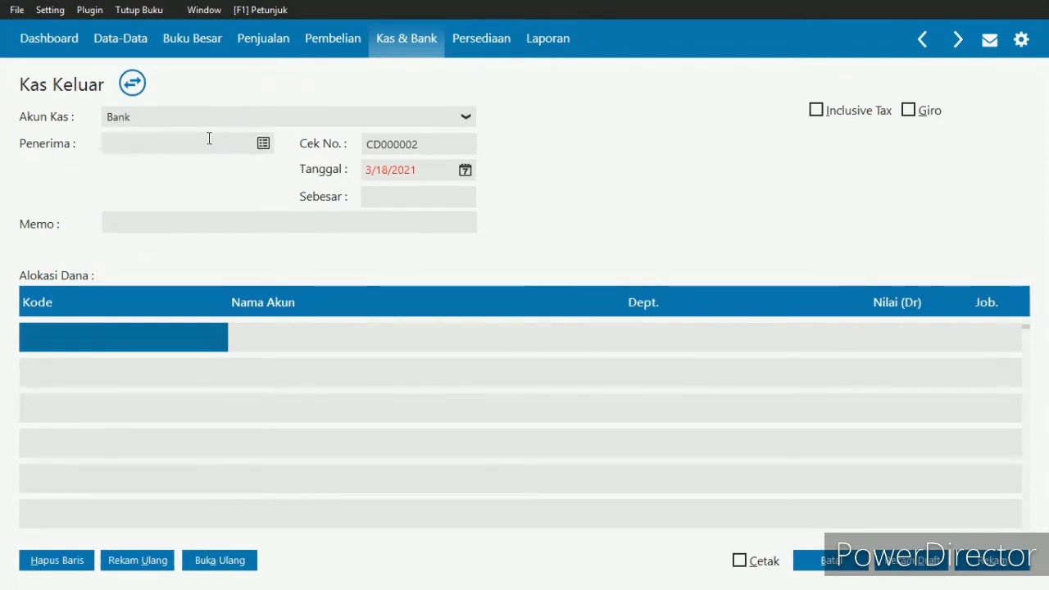
# - Check the payee of transaction 6 in the exercise and look for that name in the Penerima contact list
pyautogui.hotkey('alt', 'Tab')
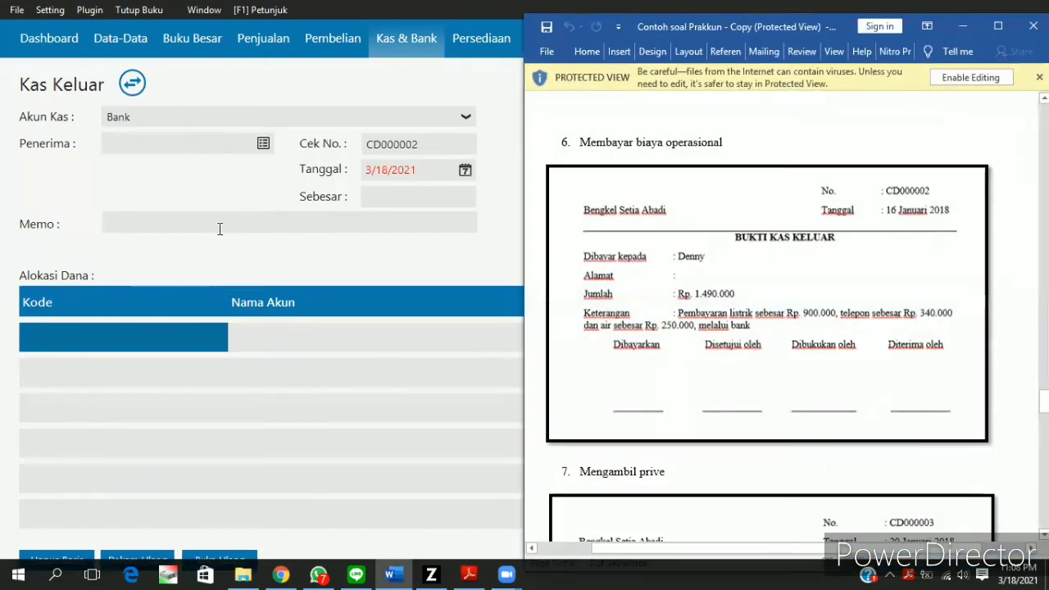
pyautogui.click(214, 143)
pyautogui.click(263, 143)
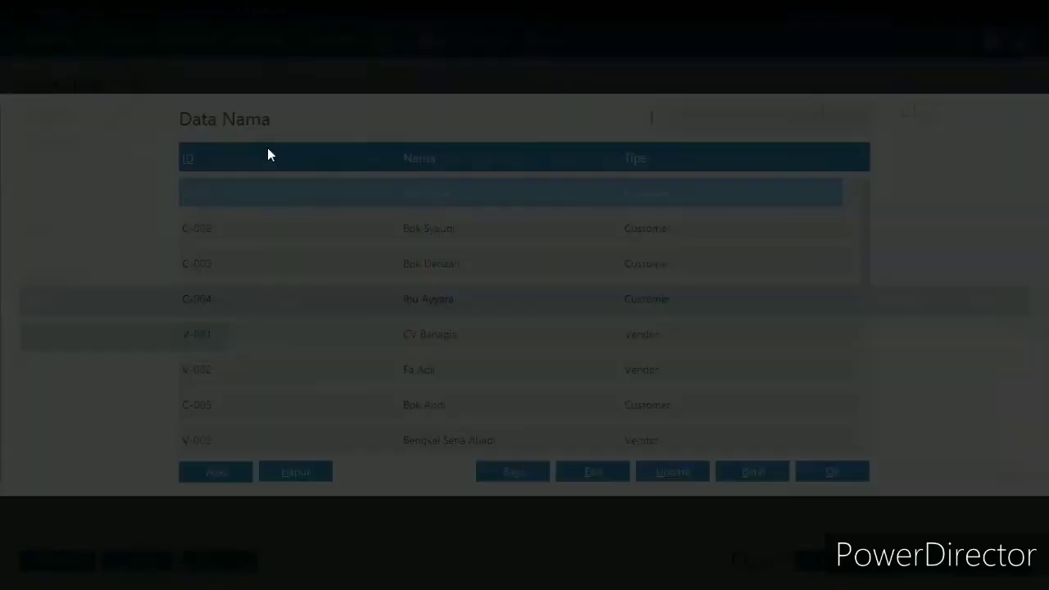
pyautogui.press('Down')
pyautogui.press('Down')
pyautogui.press('Down')
pyautogui.press('Down')
pyautogui.press('Down')
pyautogui.press('Down')
pyautogui.press('Down')
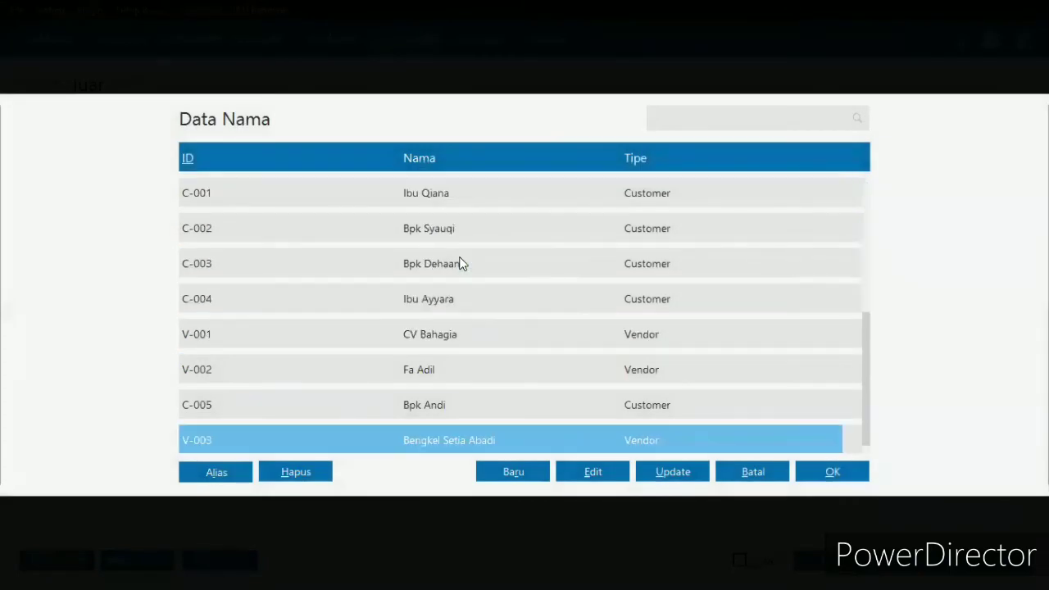
pyautogui.press('Up')
pyautogui.press('Up')
pyautogui.press('Up')
pyautogui.press('Down')
pyautogui.press('Down')
# - Add the payee as a new Others contact of the Personal kind, accept the missing NPWP/NIK, and select it as recipient
pyautogui.click(516, 475)
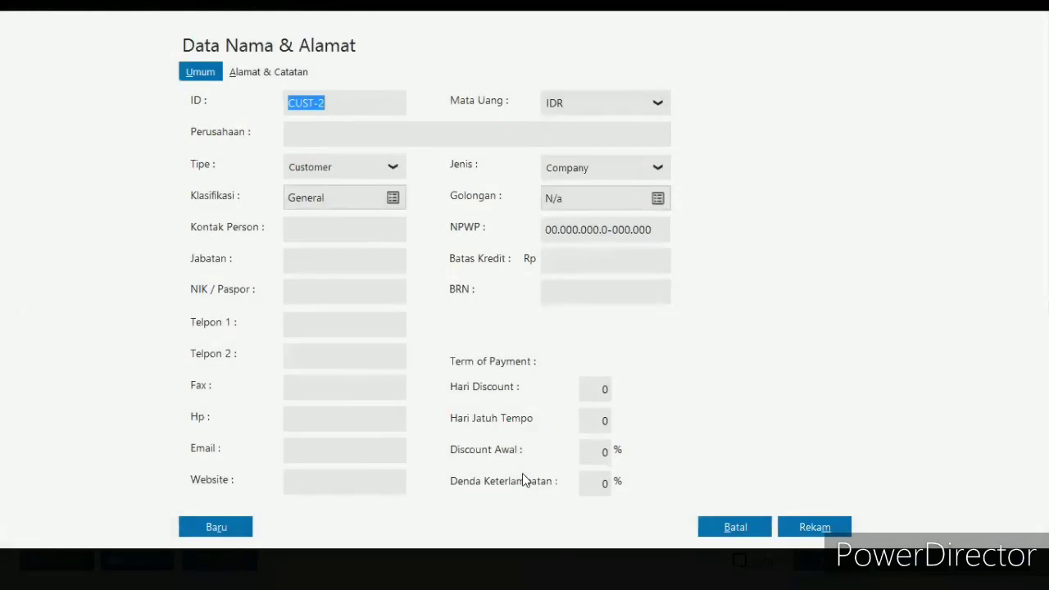
pyautogui.click(329, 168)
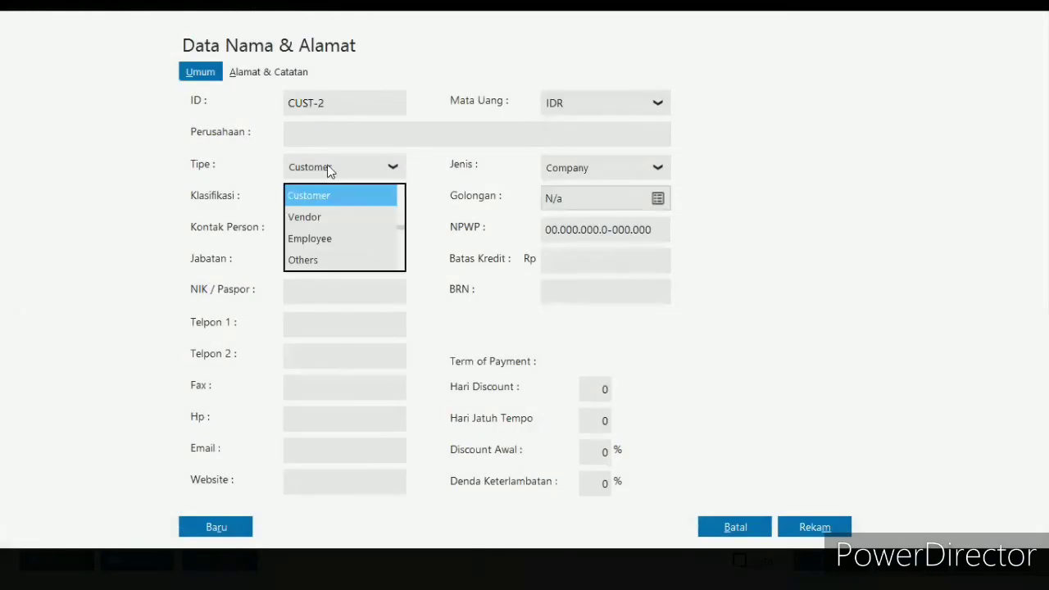
pyautogui.click(330, 260)
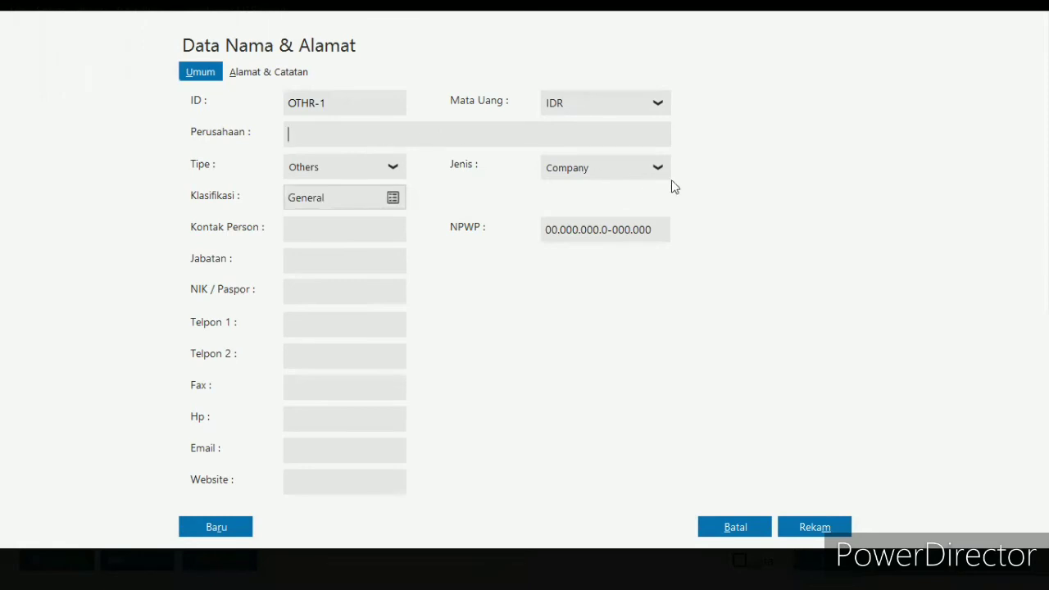
pyautogui.click(621, 173)
pyautogui.click(614, 218)
pyautogui.click(382, 133)
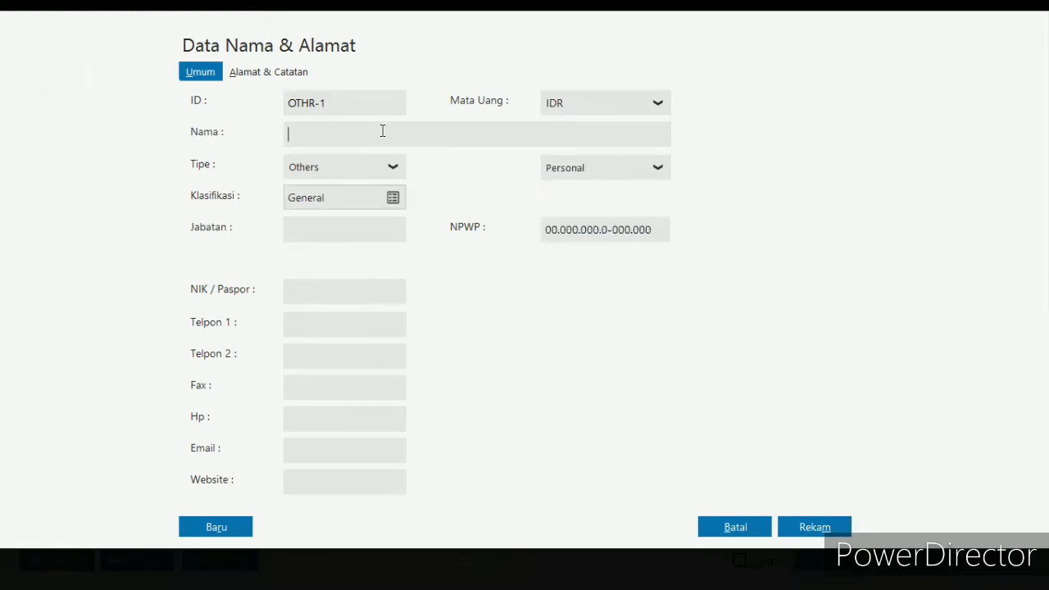
pyautogui.write('Denny')
pyautogui.click(807, 532)
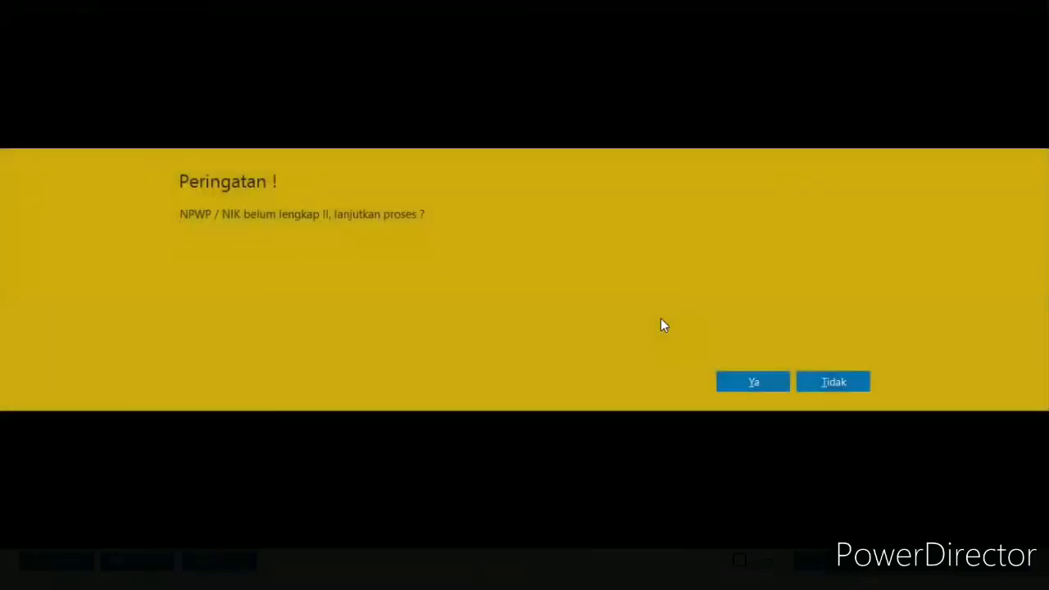
pyautogui.click(753, 382)
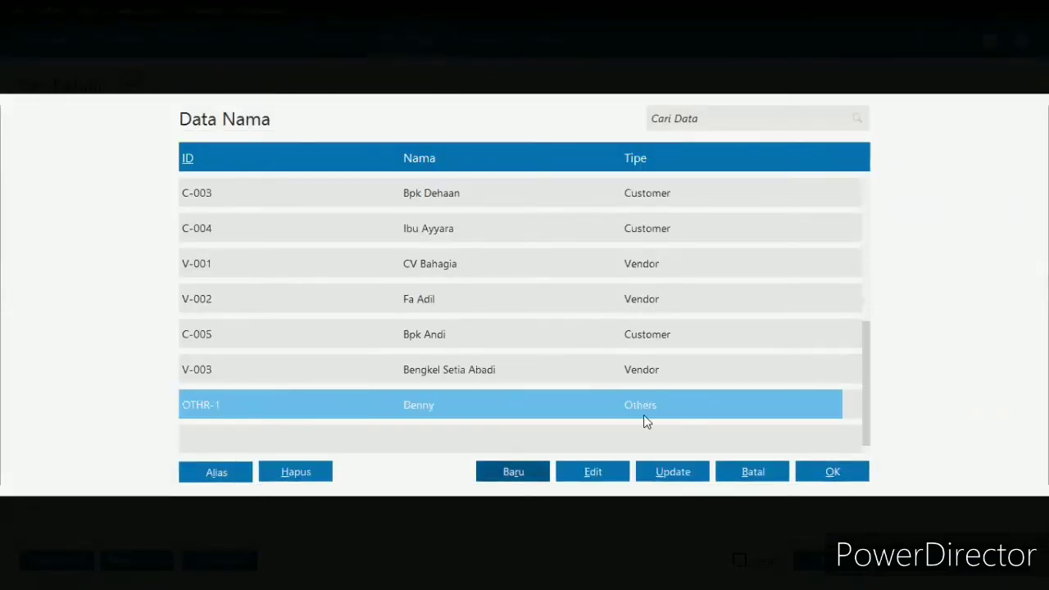
pyautogui.doubleClick(508, 405)
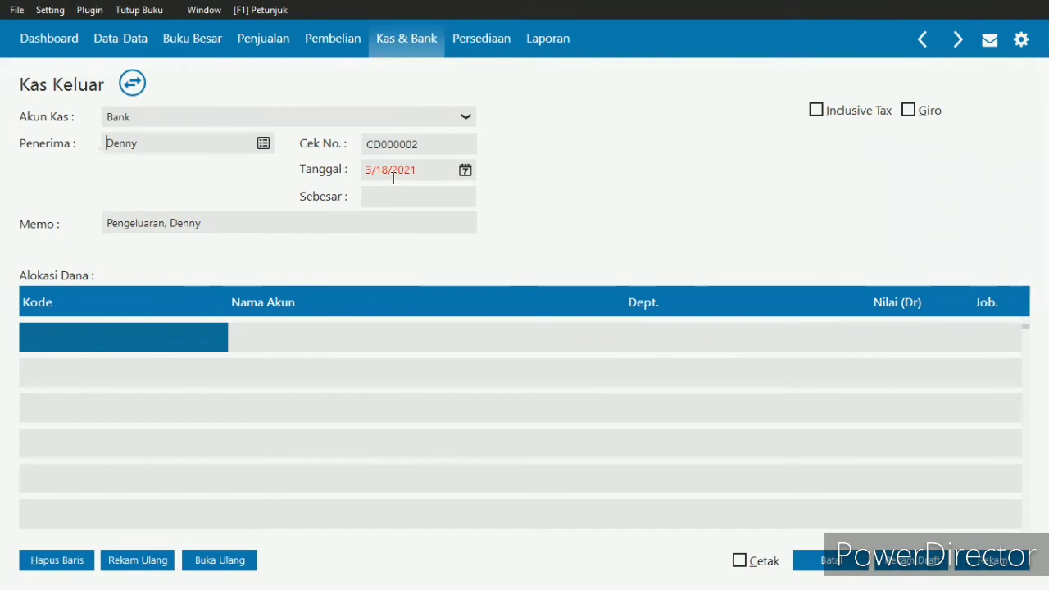
# - Check the exercise's voucher date and set the Kas Keluar date to 1/16/2018
pyautogui.hotkey('alt', 'Tab')
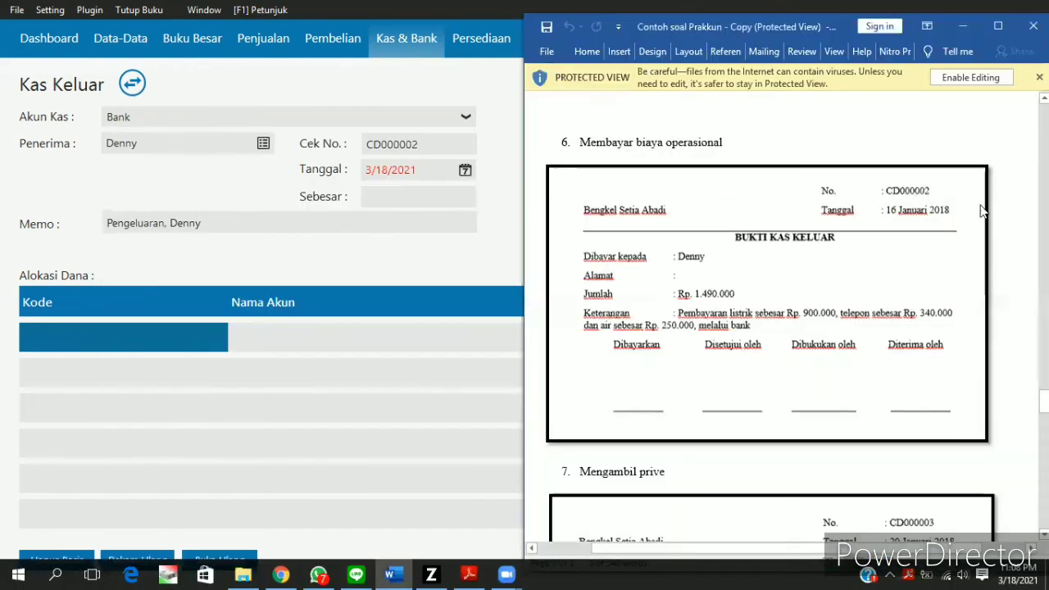
pyautogui.click(446, 342)
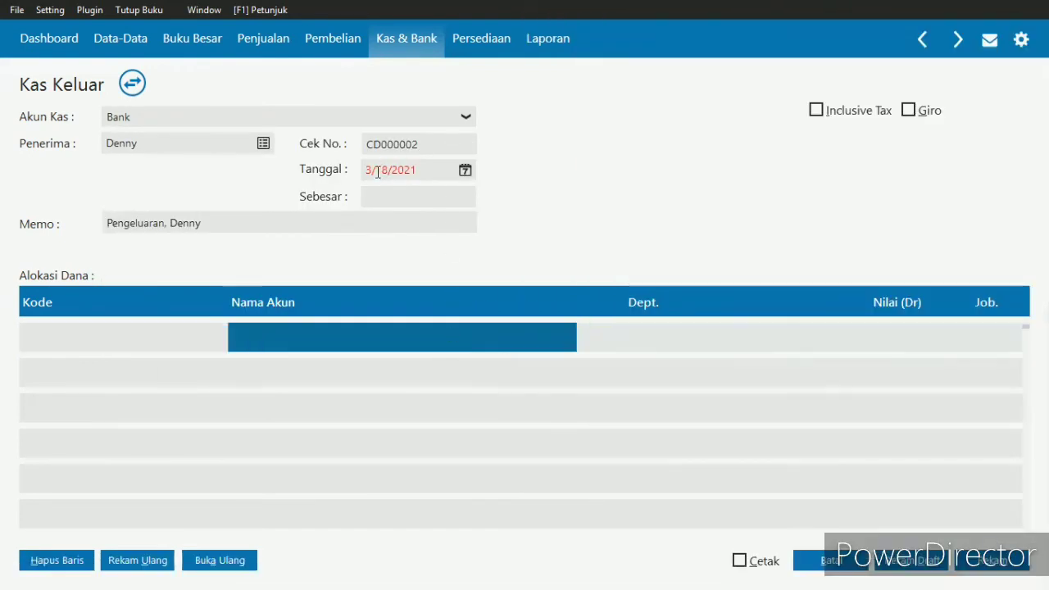
pyautogui.click(372, 169)
pyautogui.press('BackSpace')
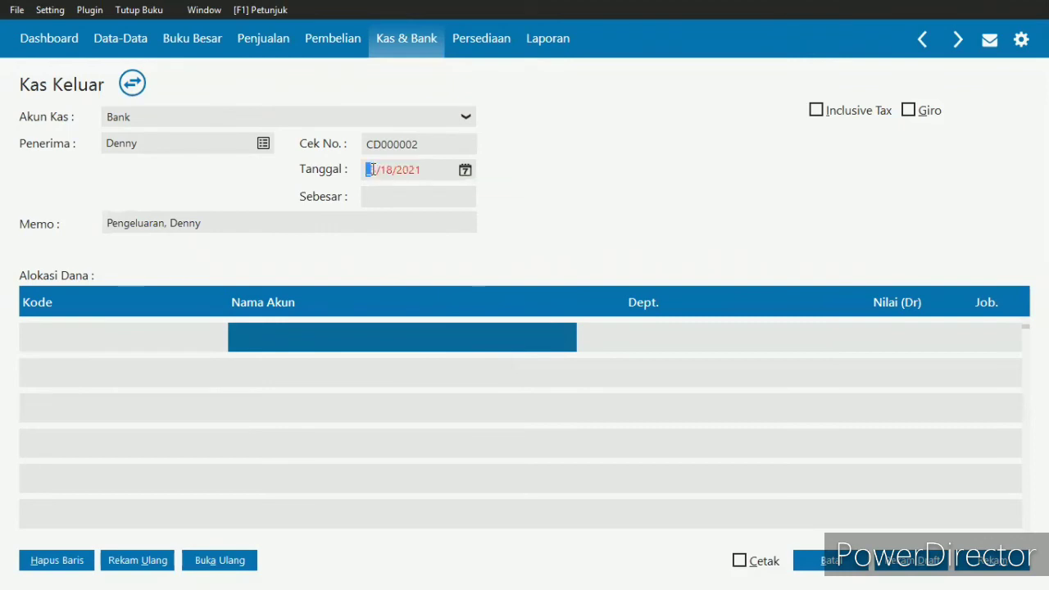
pyautogui.press('Right')
pyautogui.press('Right')
pyautogui.write('62018')
# - Replace the word Pengeluaran in the memo with Pembayaran Listrik, air & telepon, keeping the recipient's name after it
pyautogui.click(163, 226)
pyautogui.doubleClick(163, 227)
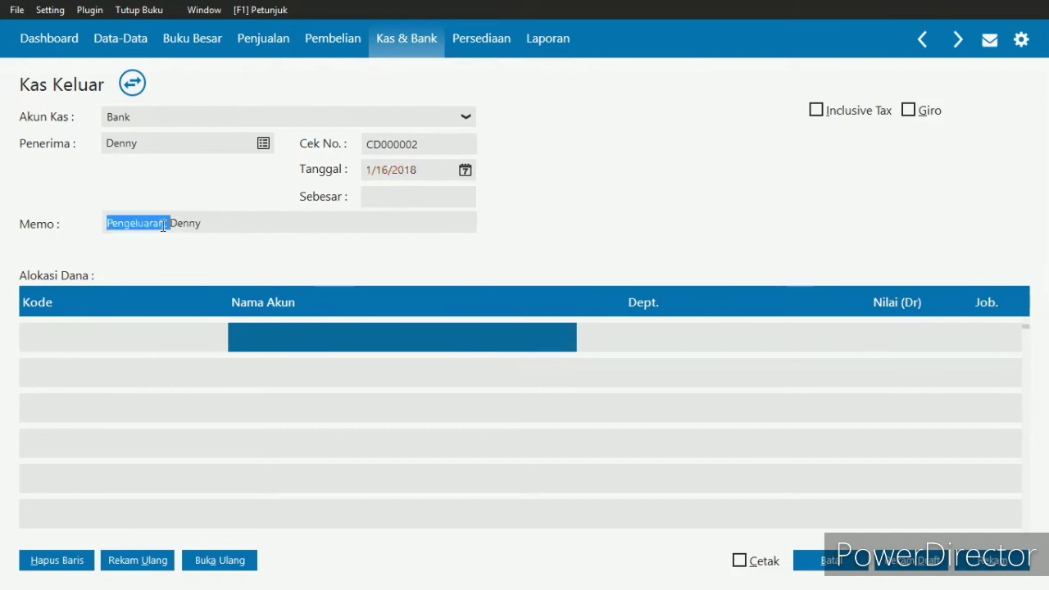
pyautogui.click(163, 226)
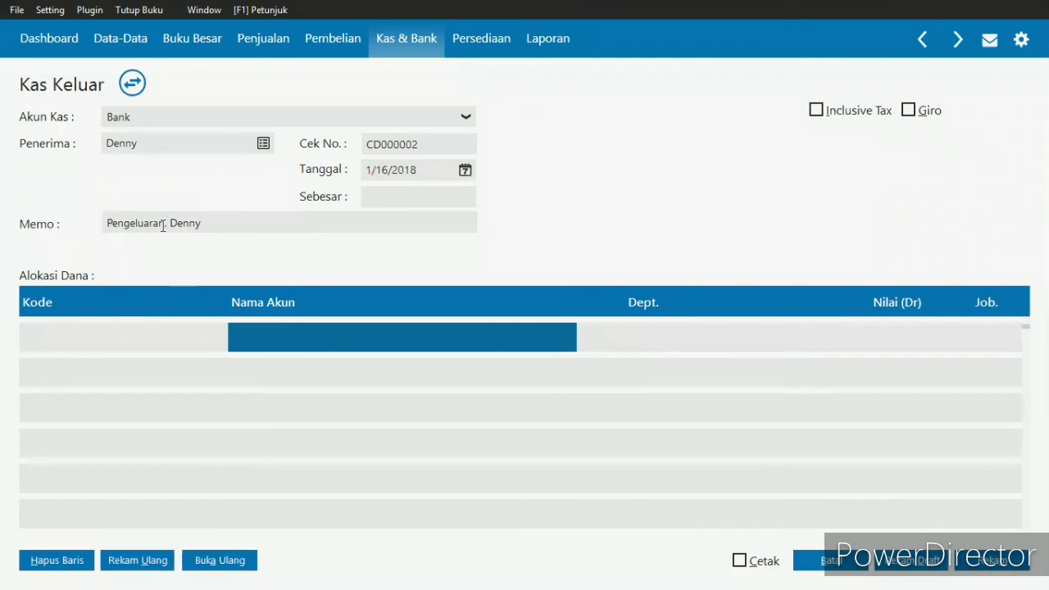
pyautogui.press('BackSpace')
pyautogui.press('BackSpace')
pyautogui.press('BackSpace')
pyautogui.press('BackSpace')
pyautogui.press('BackSpace')
pyautogui.press('BackSpace')
pyautogui.press('BackSpace')
pyautogui.press('BackSpace')
pyautogui.press('BackSpace')
pyautogui.press('BackSpace')
pyautogui.press('BackSpace')
pyautogui.press('BackSpace')
pyautogui.hotkey('alt', 'Tab')
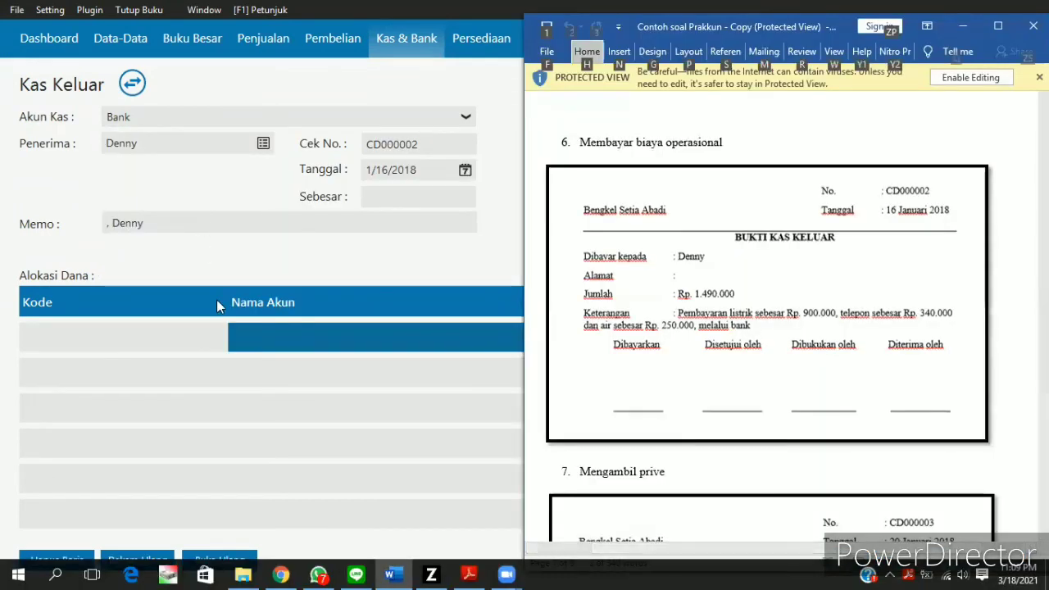
pyautogui.click(105, 224)
pyautogui.click(106, 224)
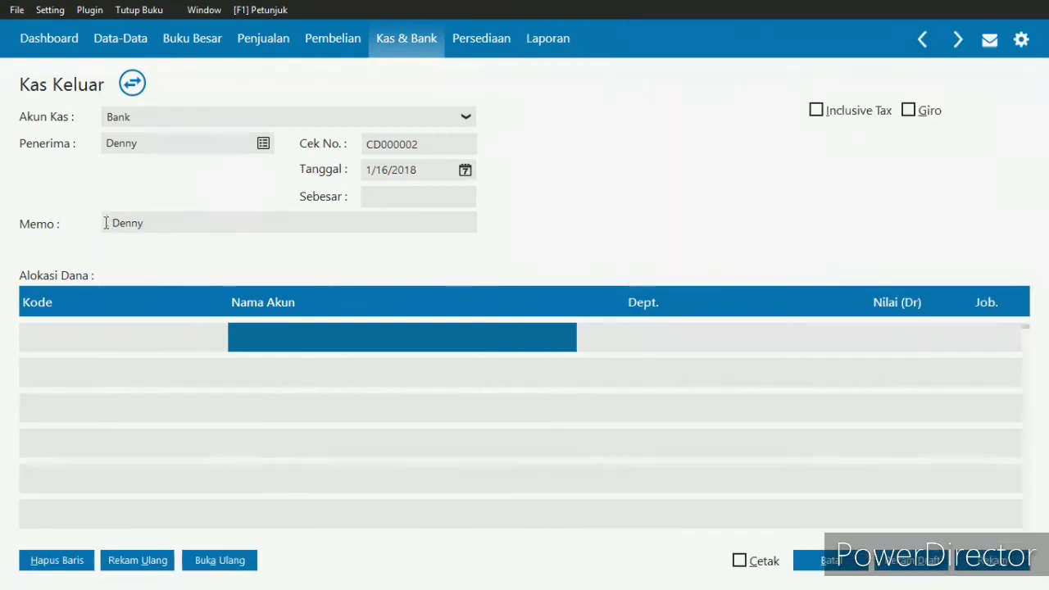
pyautogui.write('Pembayara')
pyautogui.write('n Listri')
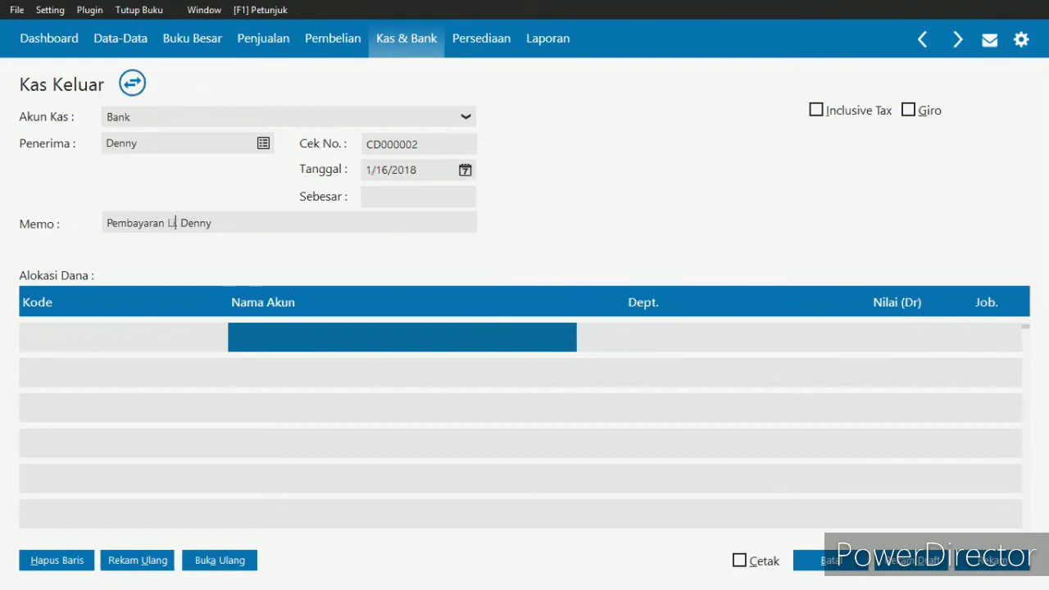
pyautogui.write('k, air &')
pyautogui.press('BackSpace')
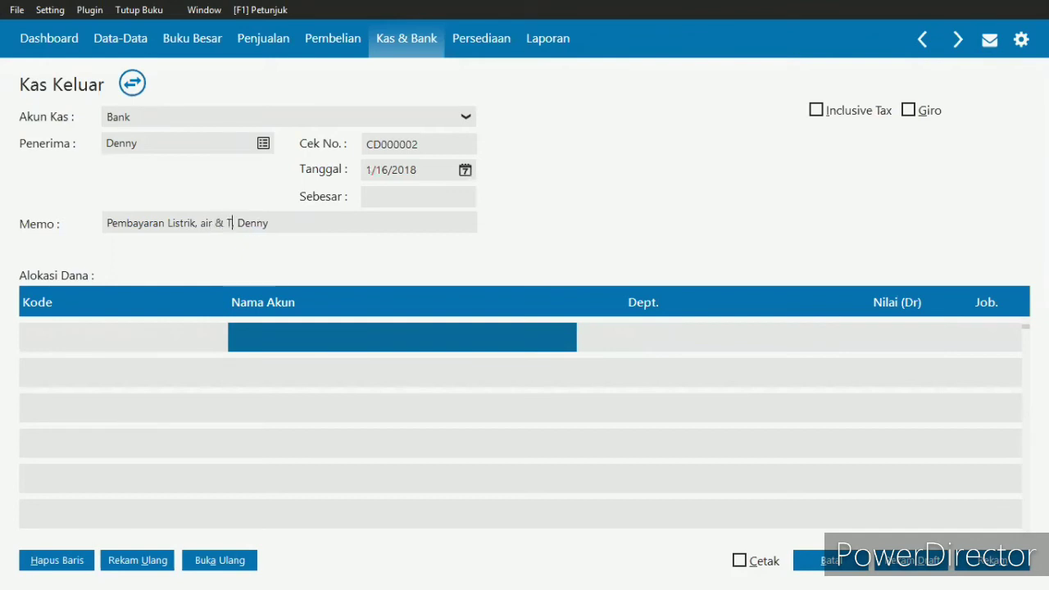
pyautogui.write('telepon')
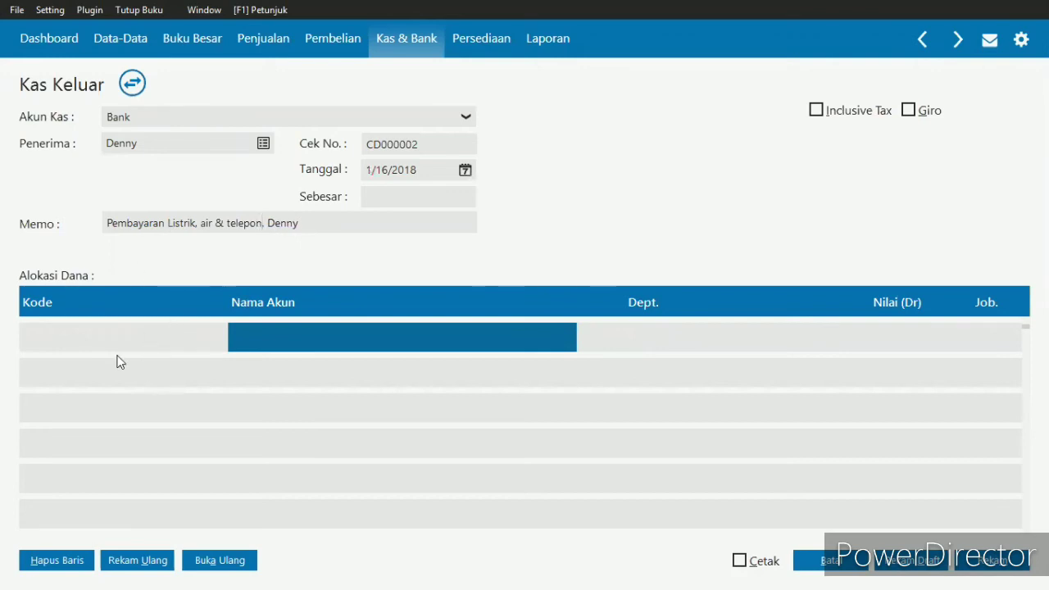
# - Find the Beban Listrik account, code 620000032, and assign it to the first fund allocation line
pyautogui.click(49, 330)
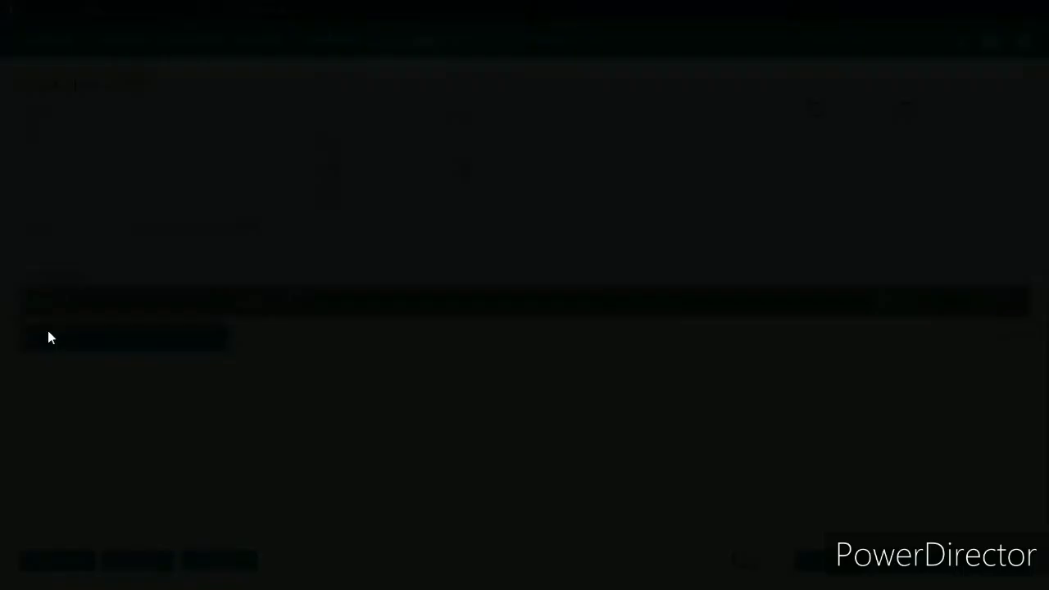
pyautogui.press('Down')
pyautogui.press('Down')
pyautogui.press('Down')
pyautogui.press('Down')
pyautogui.press('Down')
pyautogui.press('Down')
pyautogui.press('Down')
pyautogui.press('Down')
pyautogui.press('Down')
pyautogui.press('Down')
pyautogui.press('Down')
pyautogui.press('Down')
pyautogui.press('Down')
pyautogui.press('Down')
pyautogui.press('Down')
pyautogui.press('Down')
pyautogui.press('Down')
pyautogui.press('Down')
pyautogui.press('Down')
pyautogui.press('Down')
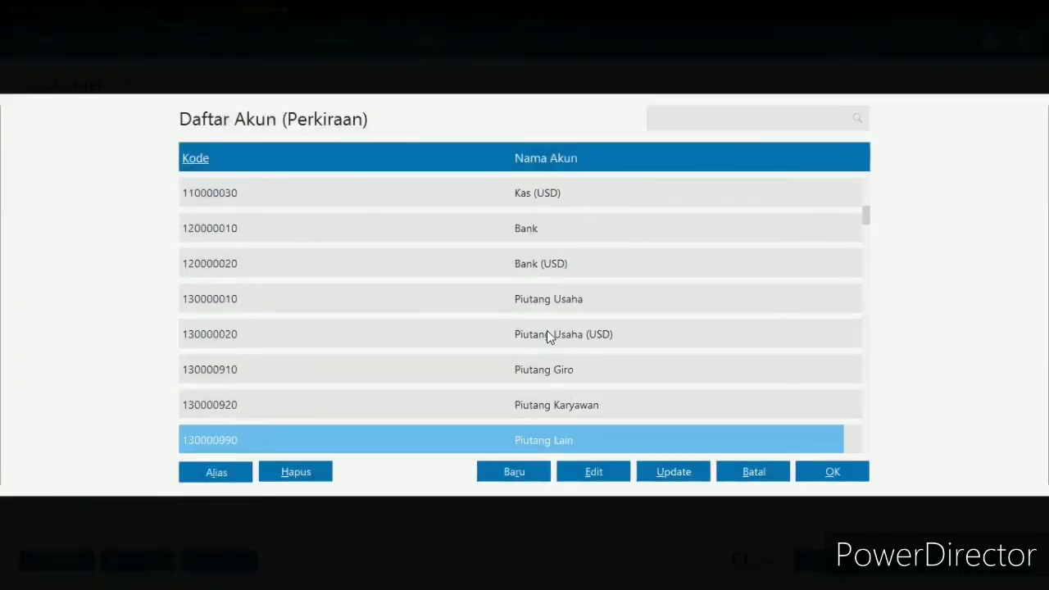
pyautogui.press('Down')
pyautogui.press('Down')
pyautogui.press('Down')
pyautogui.press('Down')
pyautogui.press('Down')
pyautogui.press('Down')
pyautogui.press('Down')
pyautogui.press('Down')
pyautogui.press('Down')
pyautogui.press('Down')
pyautogui.press('Down')
pyautogui.press('Down')
pyautogui.press('Down')
pyautogui.press('Down')
pyautogui.press('Down')
pyautogui.press('Down')
pyautogui.press('Down')
pyautogui.press('Down')
pyautogui.press('Down')
pyautogui.press('Down')
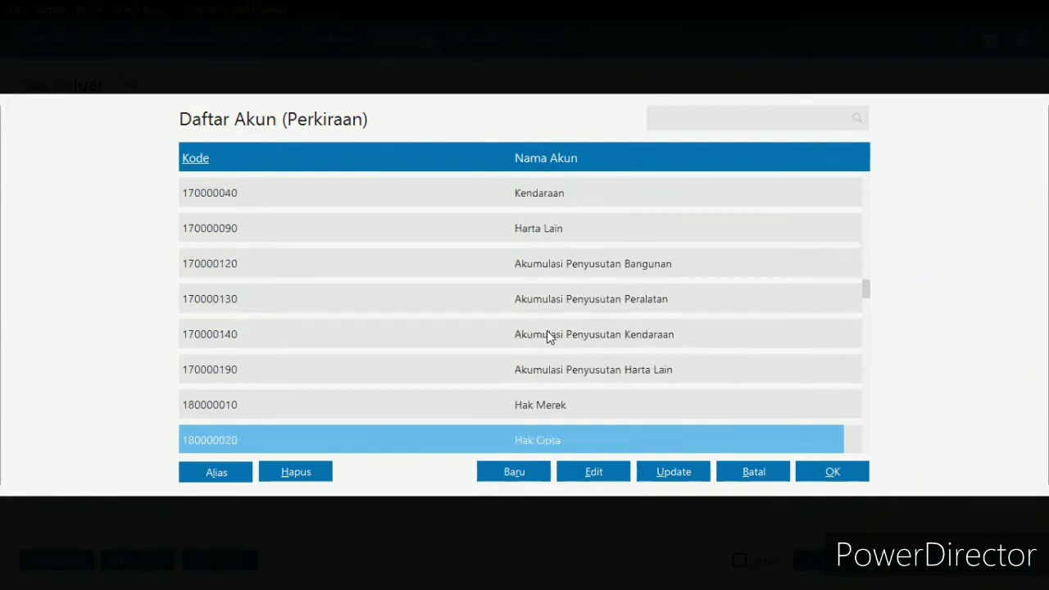
pyautogui.press('Down')
pyautogui.press('Down')
pyautogui.press('Down')
pyautogui.press('Down')
pyautogui.press('Down')
pyautogui.press('Down')
pyautogui.press('Down')
pyautogui.press('Down')
pyautogui.press('Down')
pyautogui.press('Down')
pyautogui.press('Down')
pyautogui.press('Down')
pyautogui.press('Down')
pyautogui.press('Down')
pyautogui.press('Down')
pyautogui.press('Down')
pyautogui.press('Down')
pyautogui.press('Down')
pyautogui.press('Down')
pyautogui.press('Down')
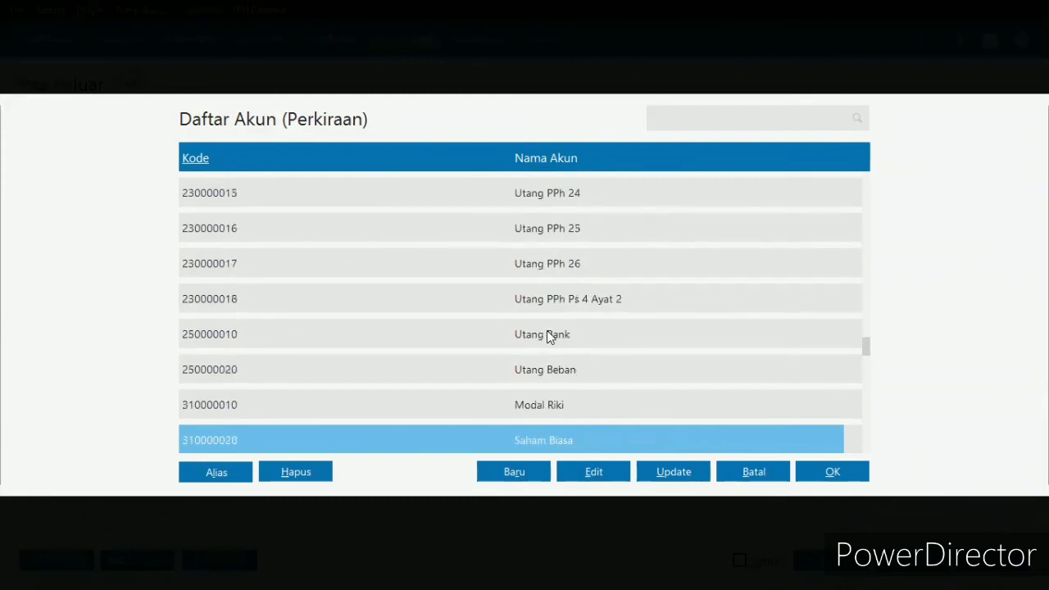
pyautogui.press('Down')
pyautogui.press('Down')
pyautogui.press('Down')
pyautogui.press('Down')
pyautogui.press('Down')
pyautogui.press('Down')
pyautogui.press('Down')
pyautogui.press('Down')
pyautogui.press('Down')
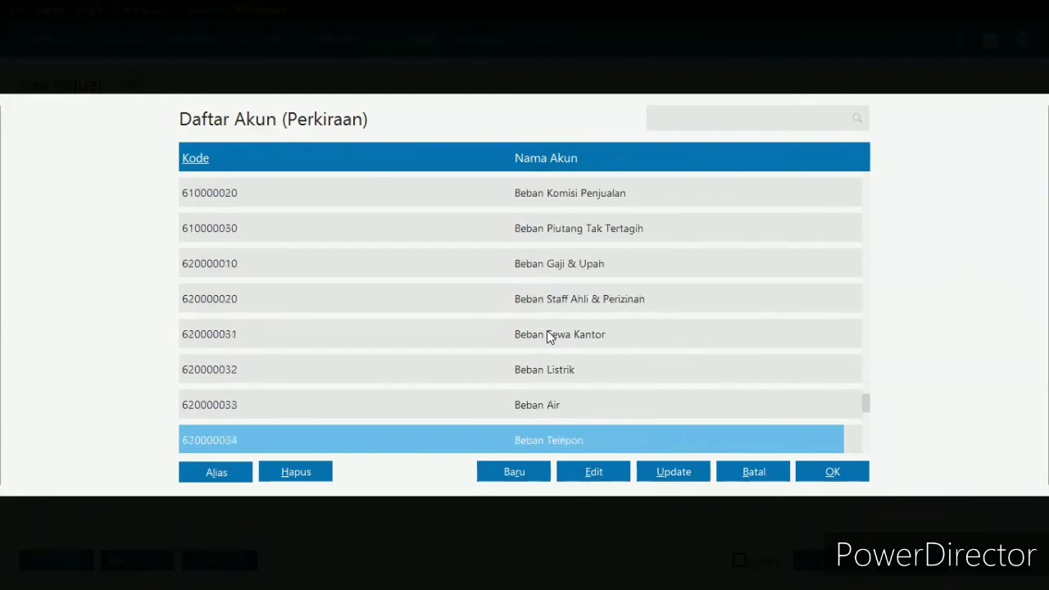
pyautogui.hotkey('alt', 'Tab')
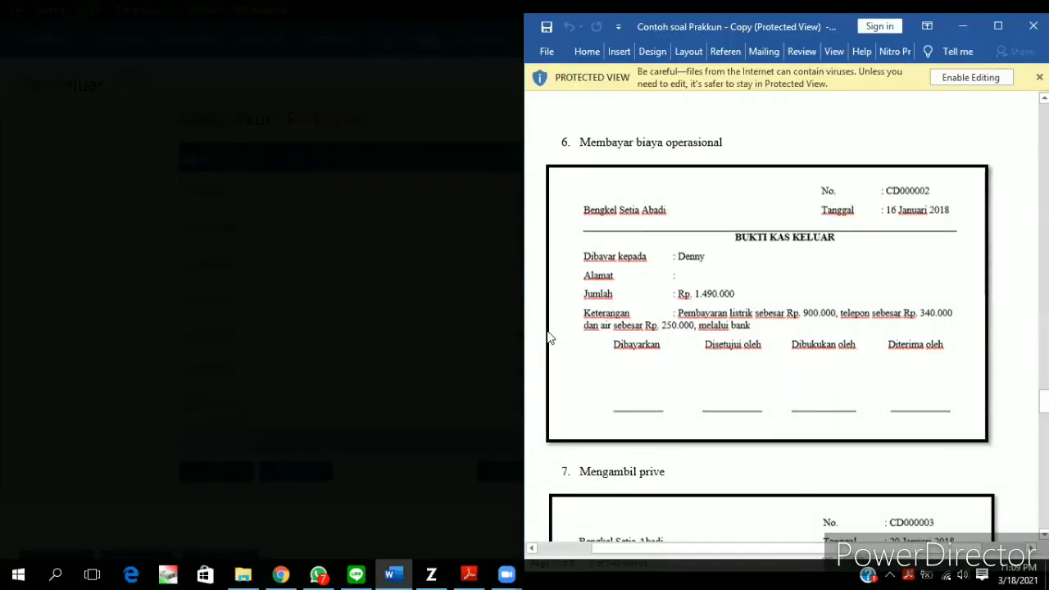
pyautogui.hotkey('alt', 'Tab')
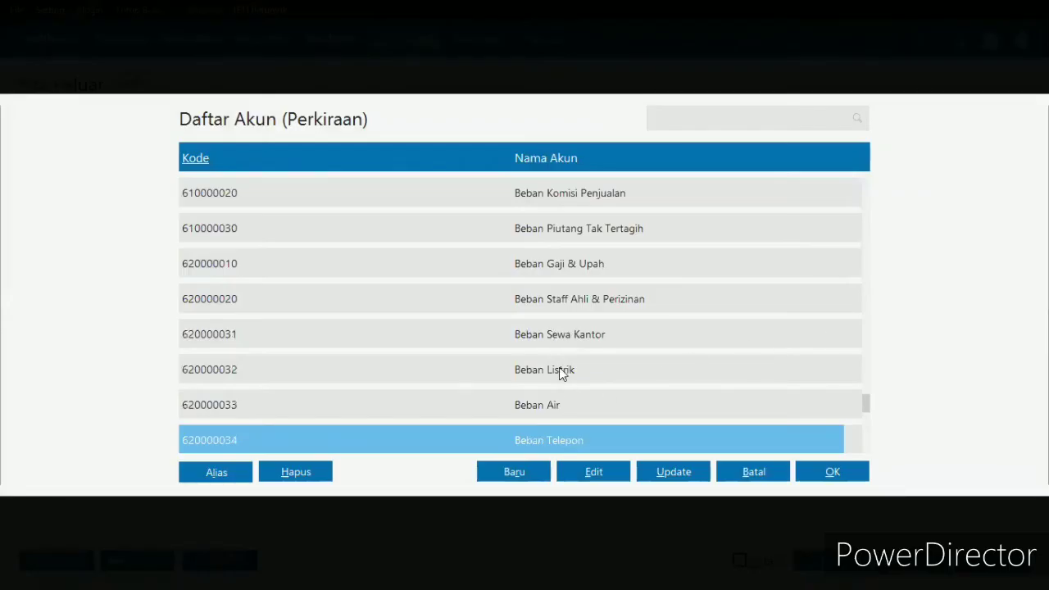
pyautogui.doubleClick(560, 370)
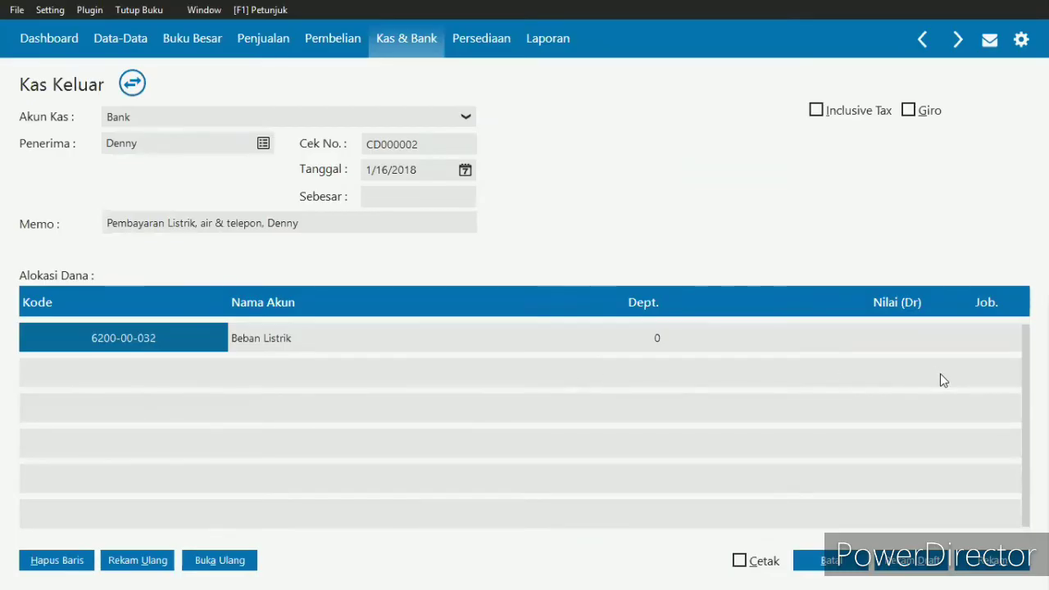
# - Check the electricity amount in the exercise and set the Beban Listrik line's debit value to Rp 900,000
pyautogui.click(892, 339)
pyautogui.hotkey('alt', 'Tab')
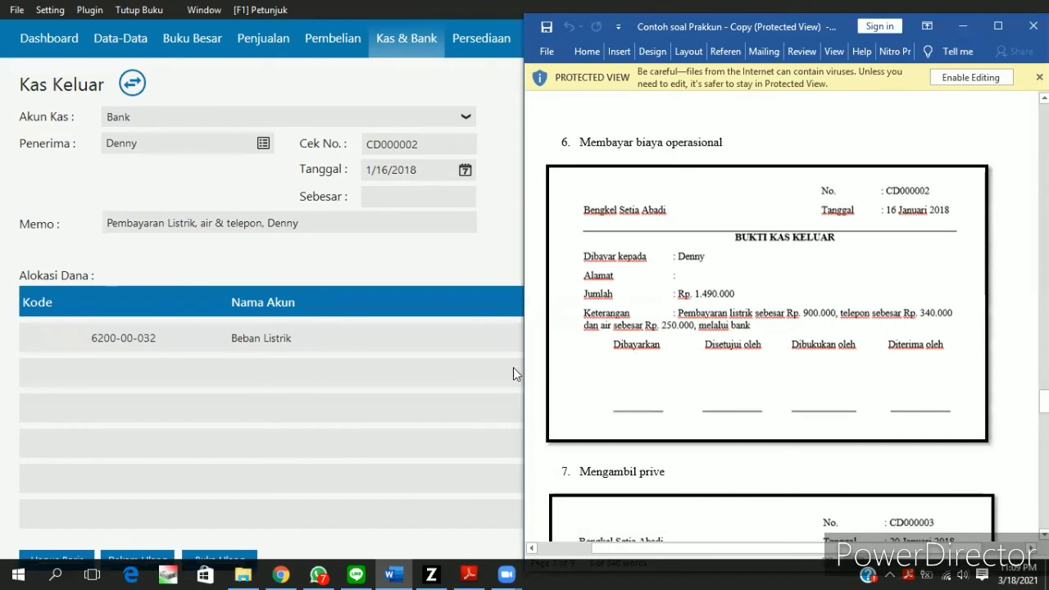
pyautogui.click(441, 392)
pyautogui.click(868, 334)
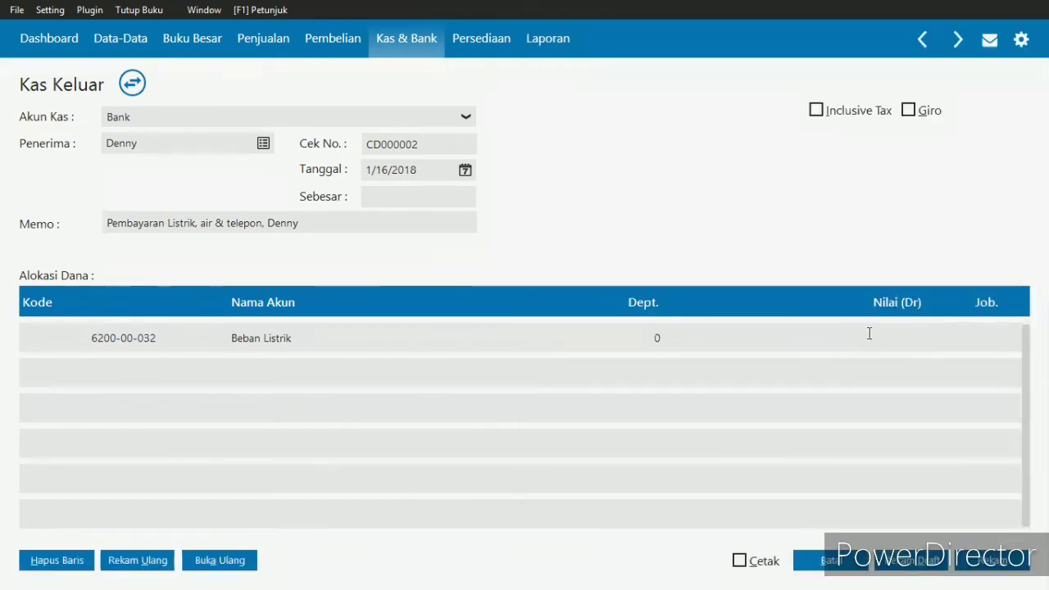
pyautogui.write('900000')
pyautogui.press('Return')
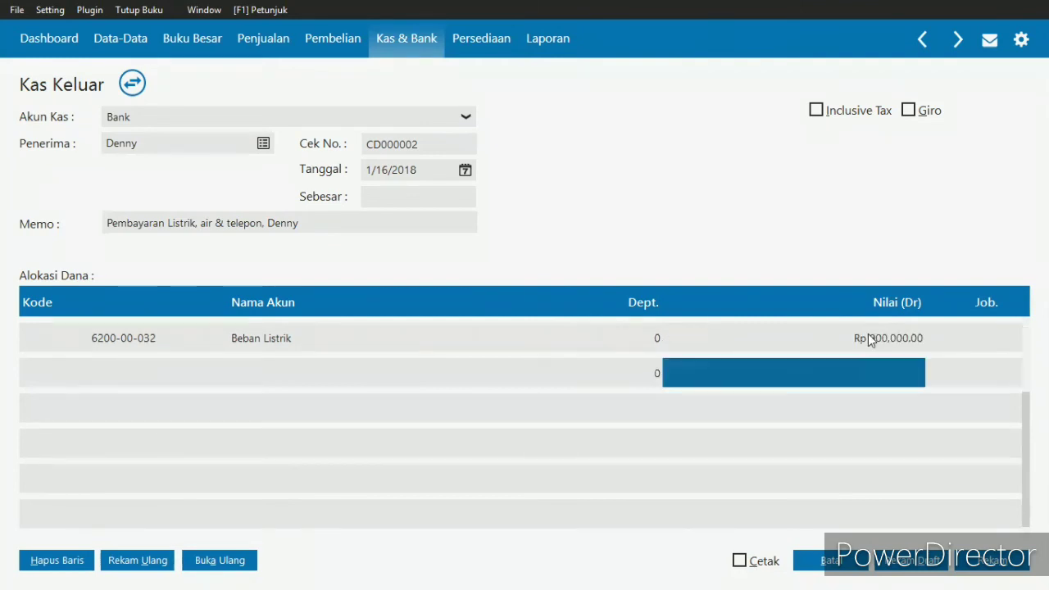
# - Check the next expense in the exercise and assign the Beban Telepon account, code 620000034, to the second fund allocation line
pyautogui.click(153, 375)
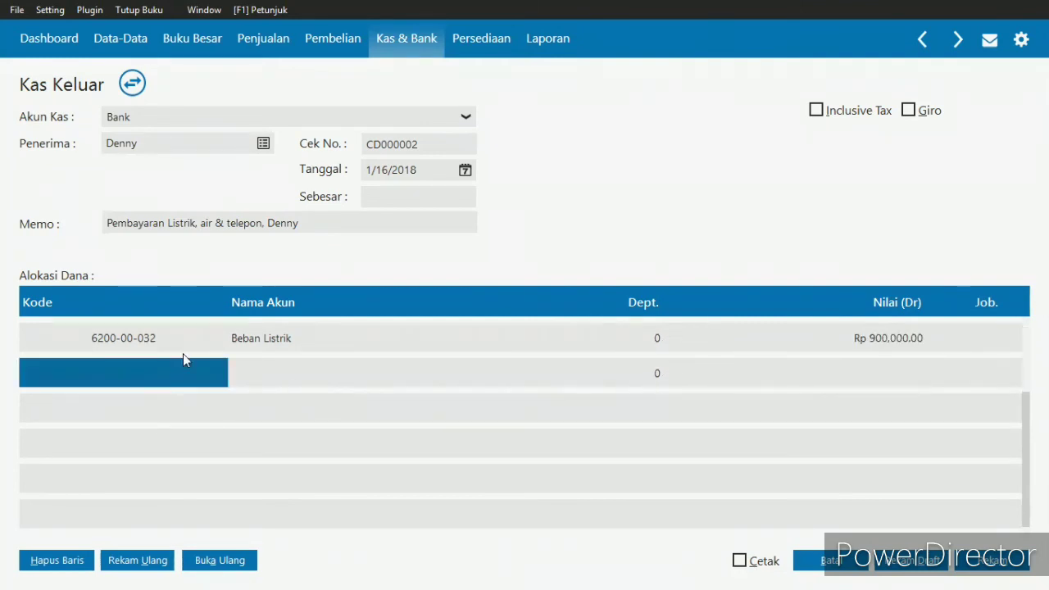
pyautogui.hotkey('alt', 'Tab')
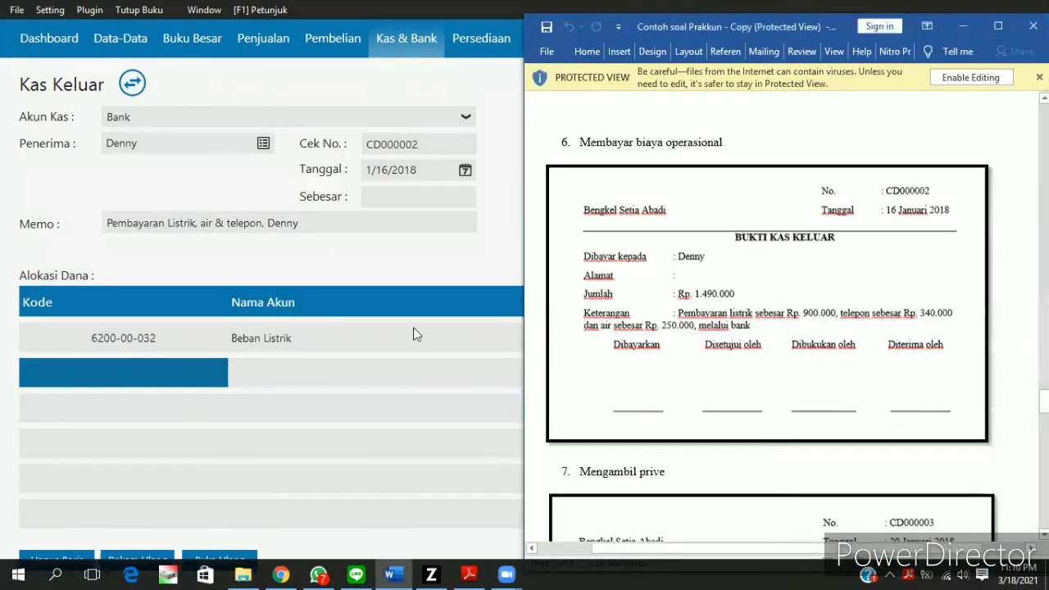
pyautogui.click(365, 438)
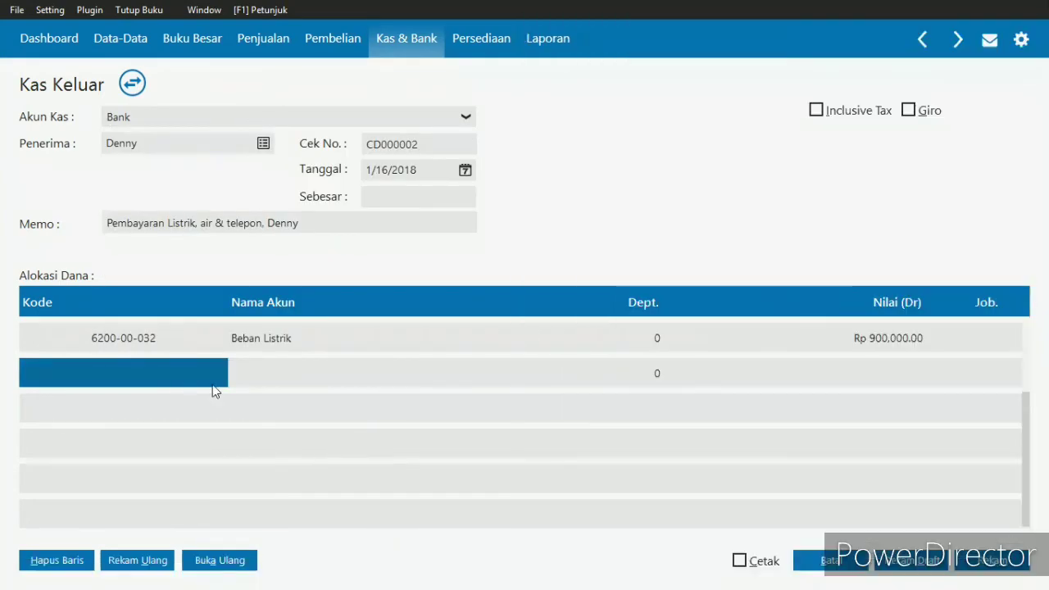
pyautogui.doubleClick(110, 369)
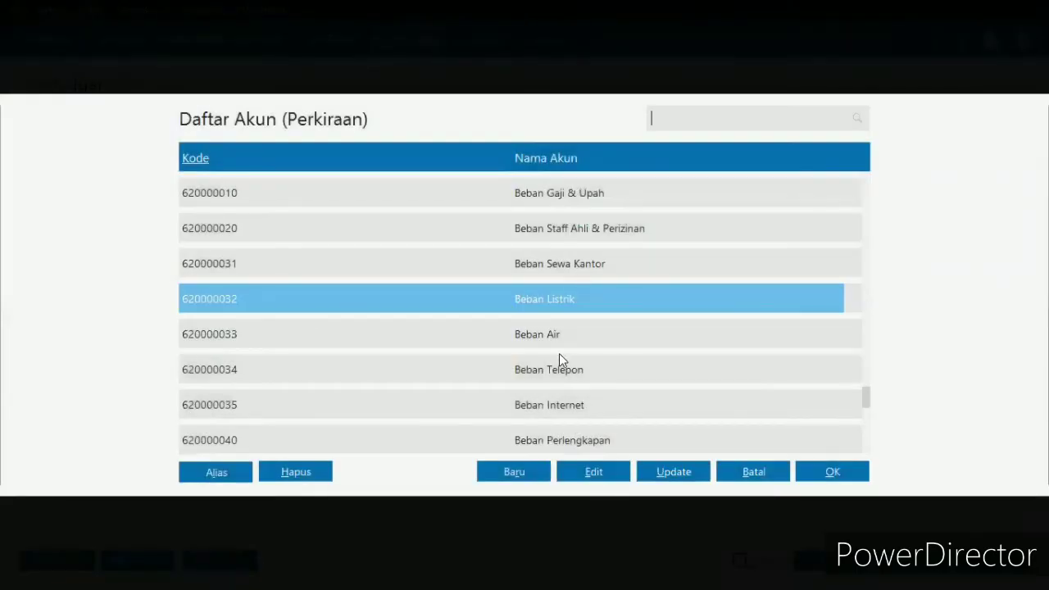
pyautogui.doubleClick(557, 370)
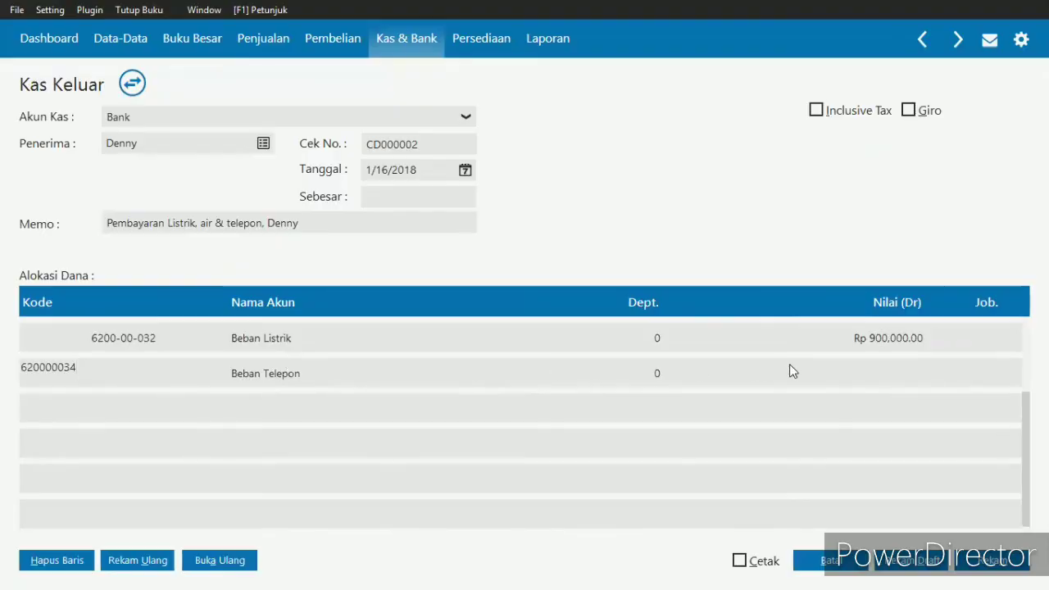
# - Check the telephone amount in the exercise and set the Beban Telepon line's debit value to Rp 340,000
pyautogui.hotkey('alt', 'Tab')
pyautogui.click(340, 387)
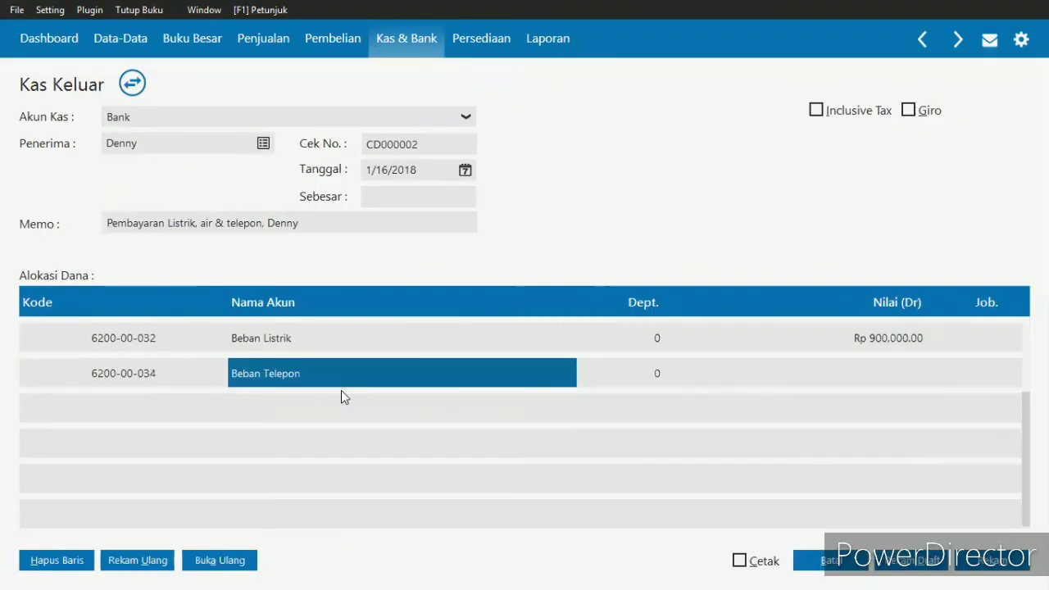
pyautogui.click(864, 372)
pyautogui.click(867, 372)
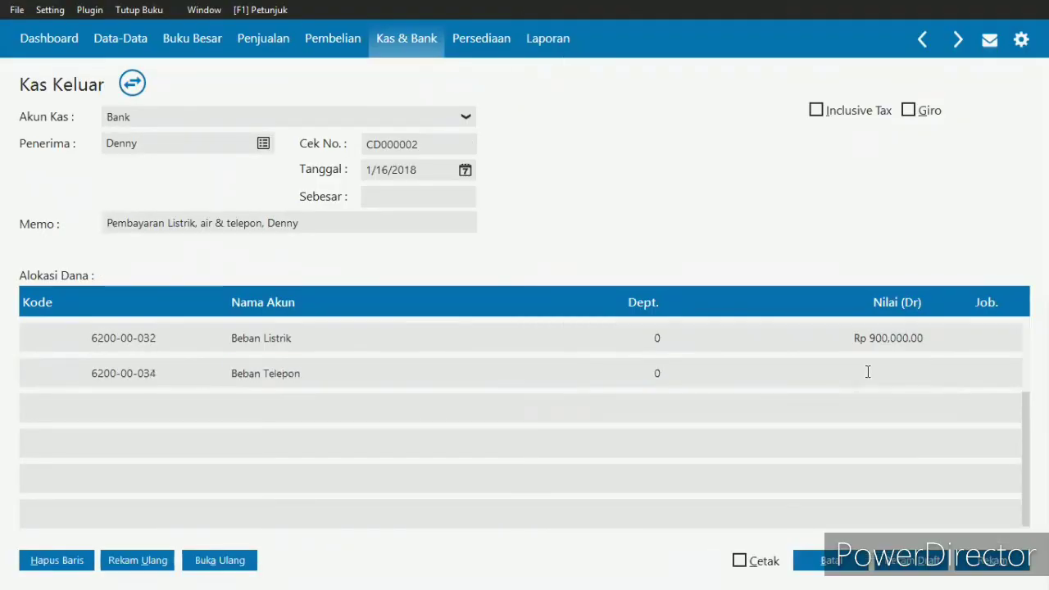
pyautogui.write('340,000')
pyautogui.press('Return')
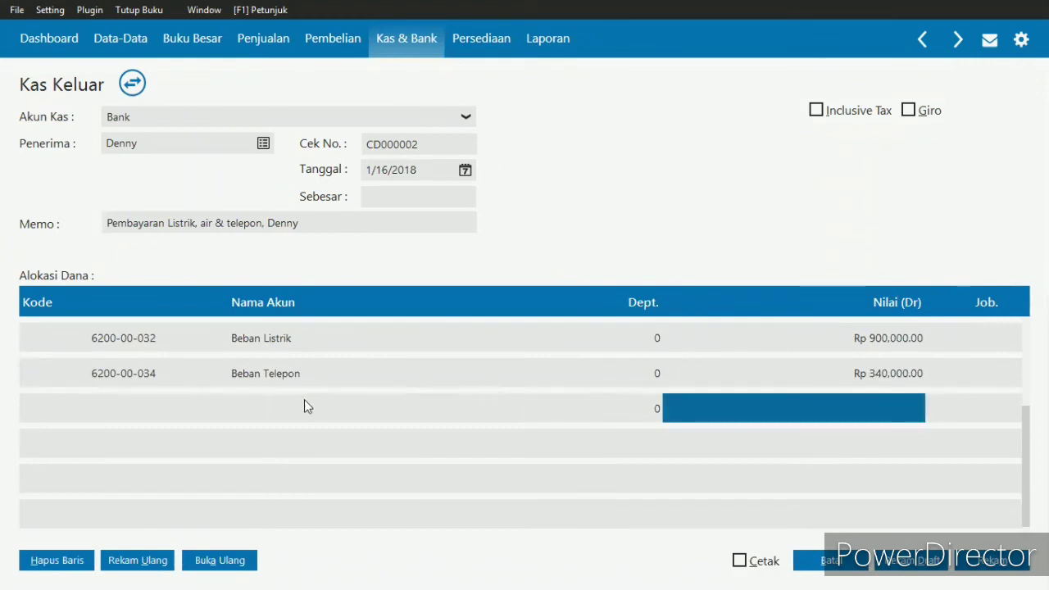
# - Assign the Beban Air account, code 620000033, to the third allocation line and set its debit value to Rp 250,000 from the exercise
pyautogui.doubleClick(114, 407)
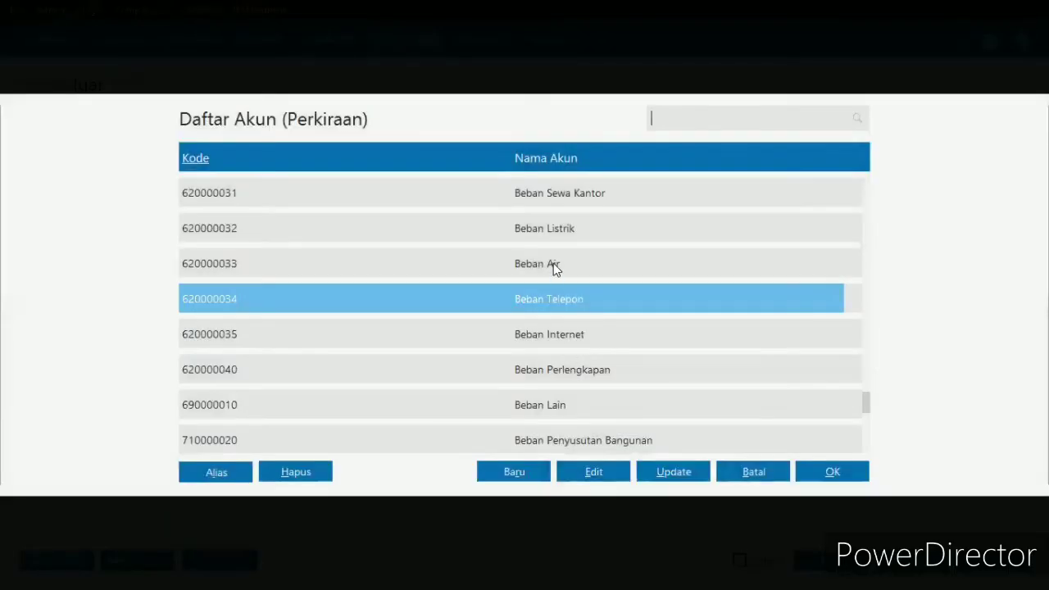
pyautogui.doubleClick(553, 263)
pyautogui.hotkey('alt', 'Tab')
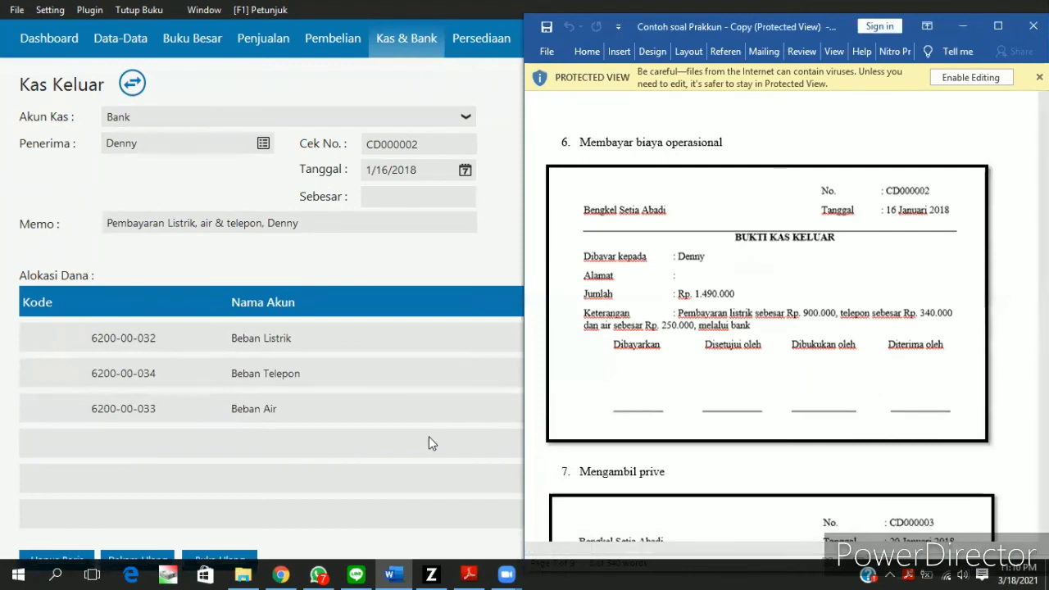
pyautogui.click(429, 436)
pyautogui.click(868, 414)
pyautogui.write('250000')
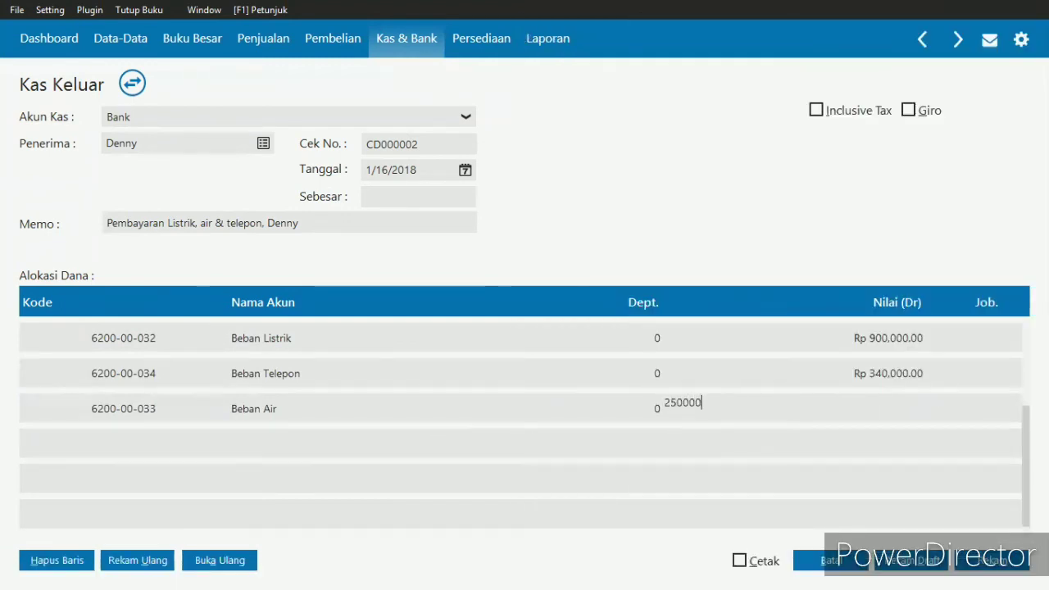
pyautogui.press('Return')
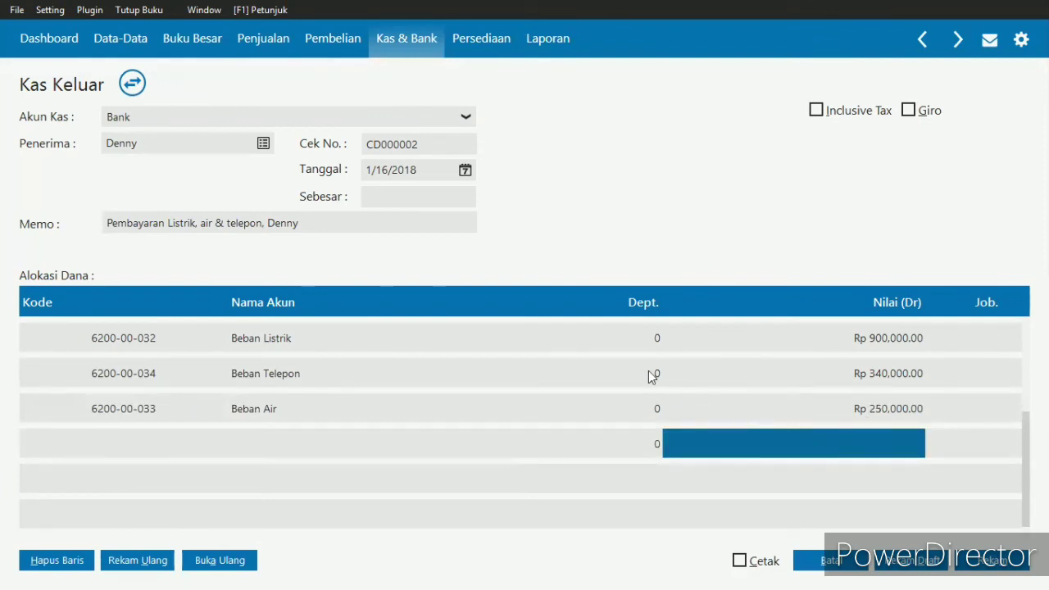
# - Fill in the Kas Keluar total from the allocation lines, record the voucher, and leave the blank entry form
pyautogui.click(443, 195)
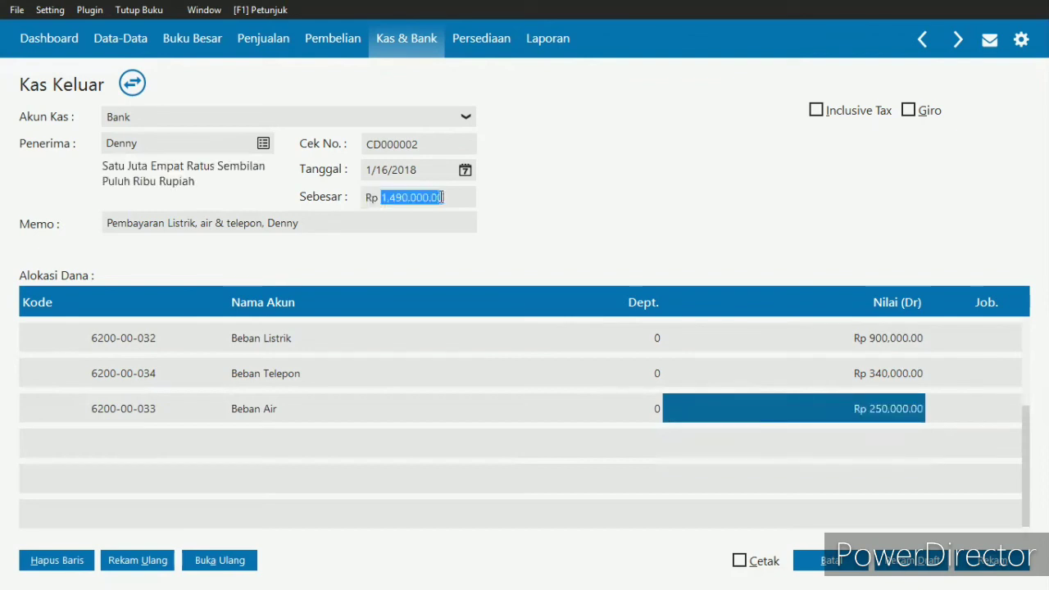
pyautogui.click(460, 197)
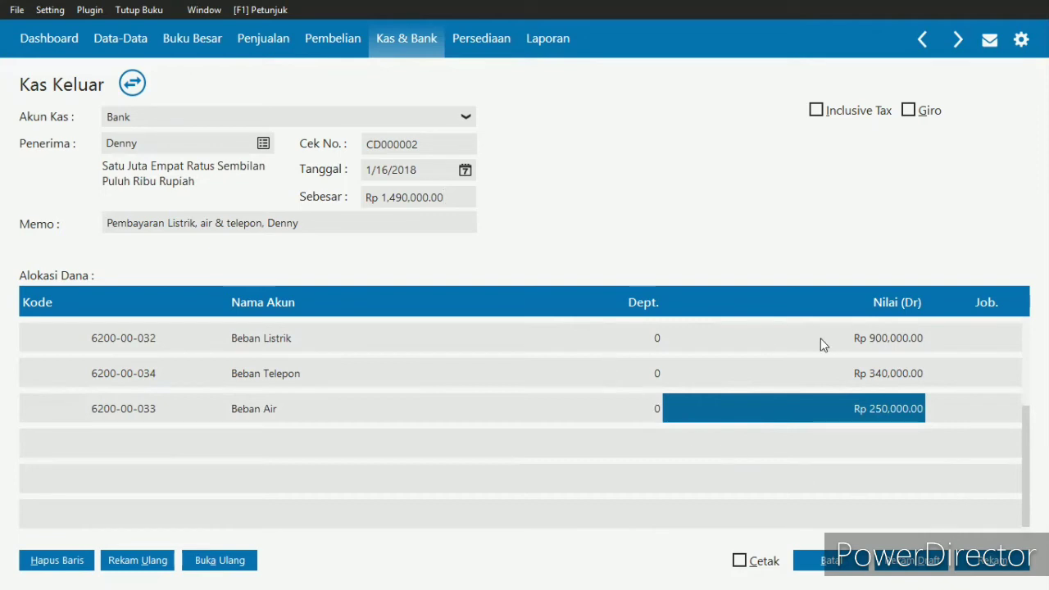
pyautogui.click(1003, 564)
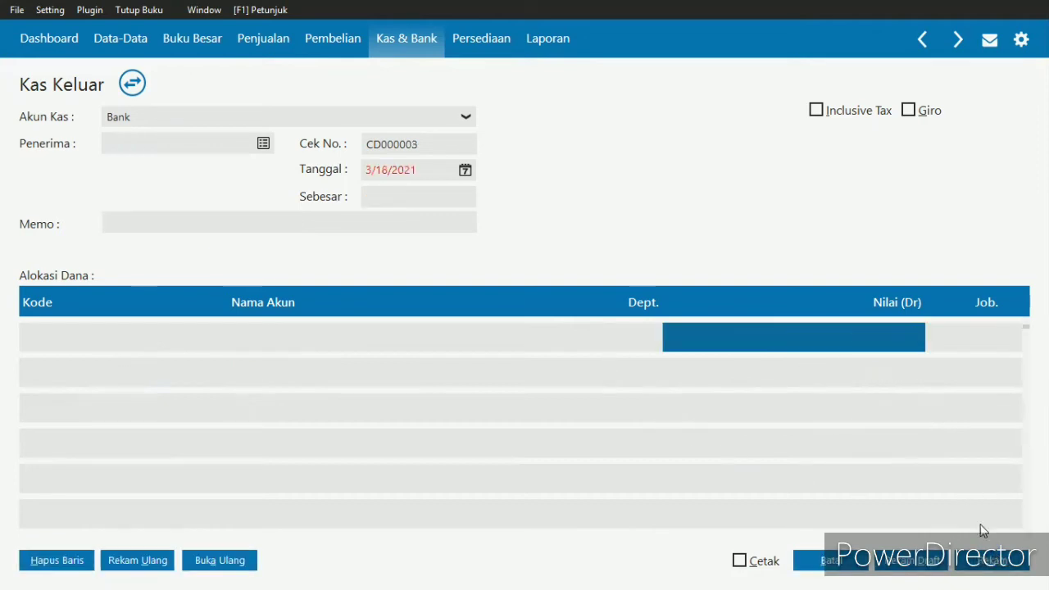
pyautogui.click(857, 567)
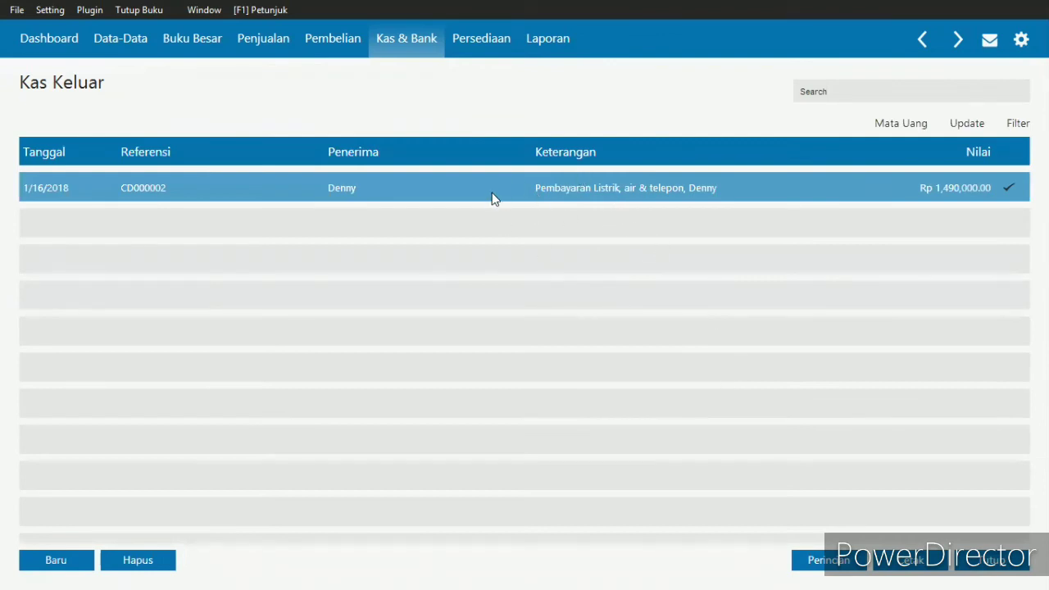
# - Review all journal lines of the recorded utilities voucher CD000002, and close the Kas Keluar list
pyautogui.rightClick(571, 193)
pyautogui.click(645, 308)
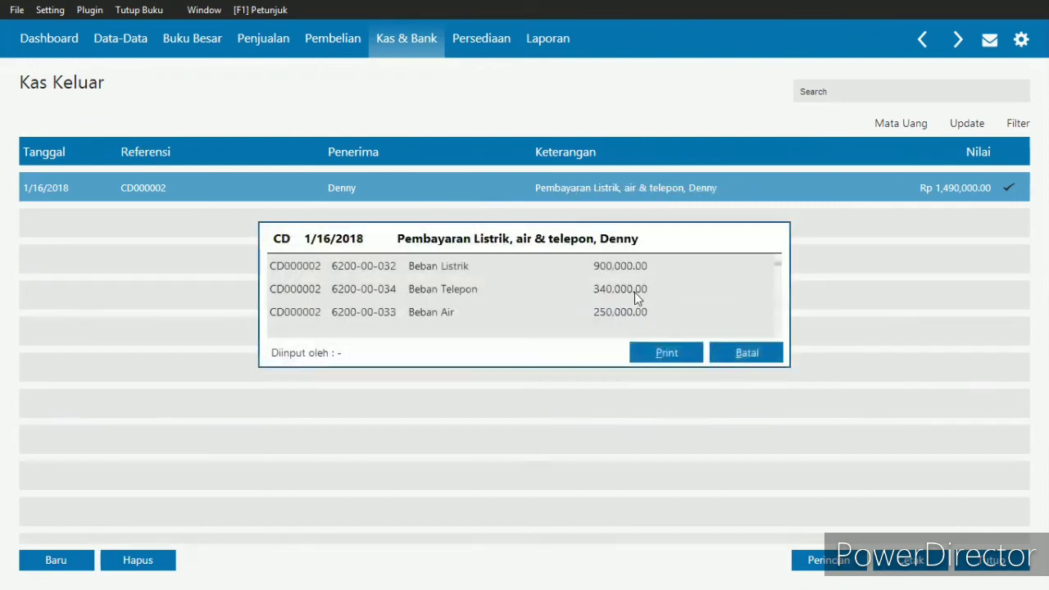
pyautogui.scroll(-1, 516, 305)
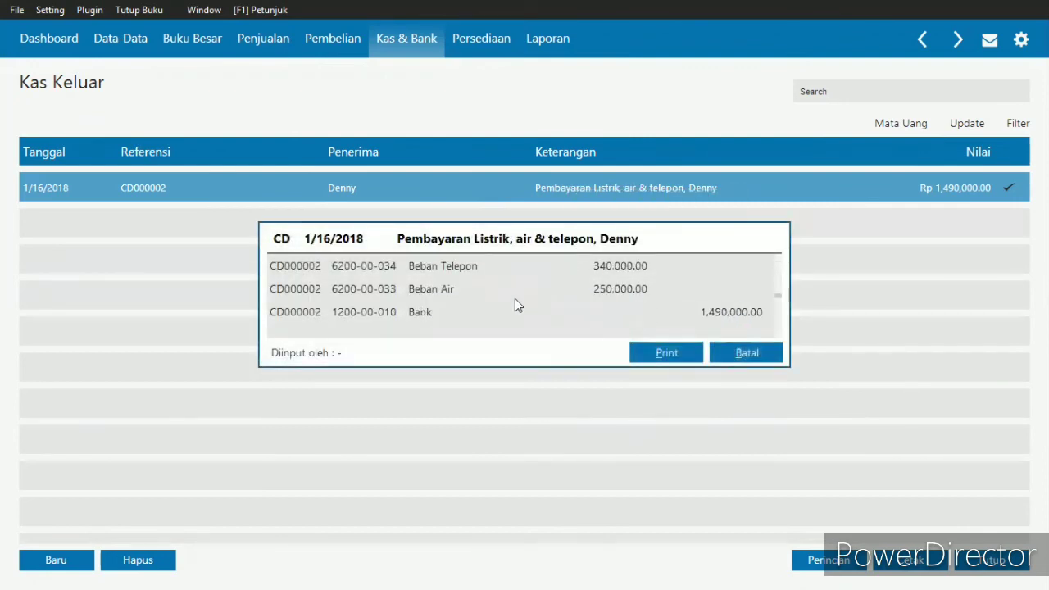
pyautogui.scroll(1, 511, 299)
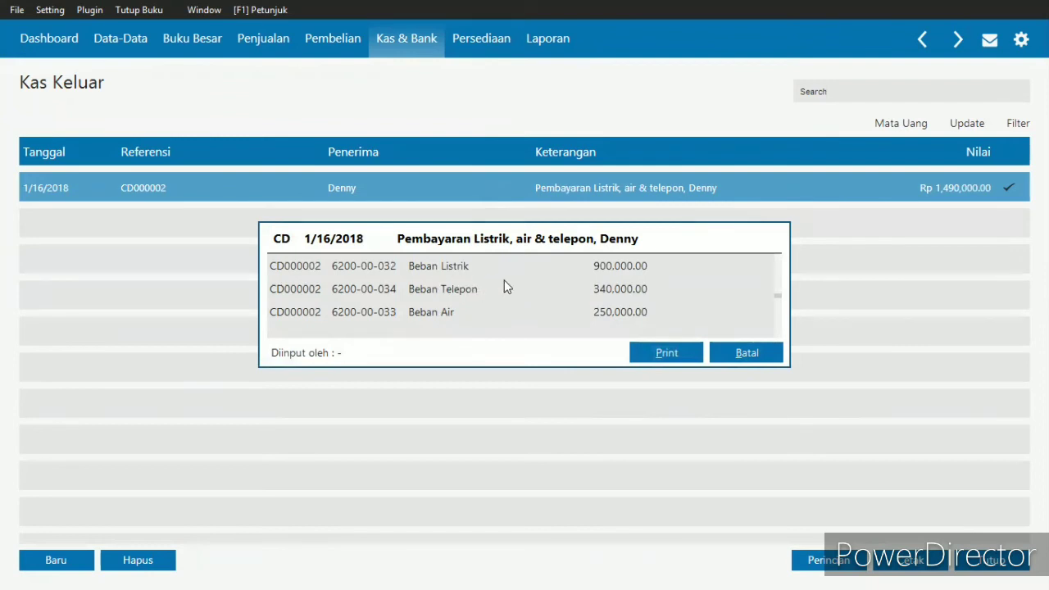
pyautogui.scroll(-1, 504, 283)
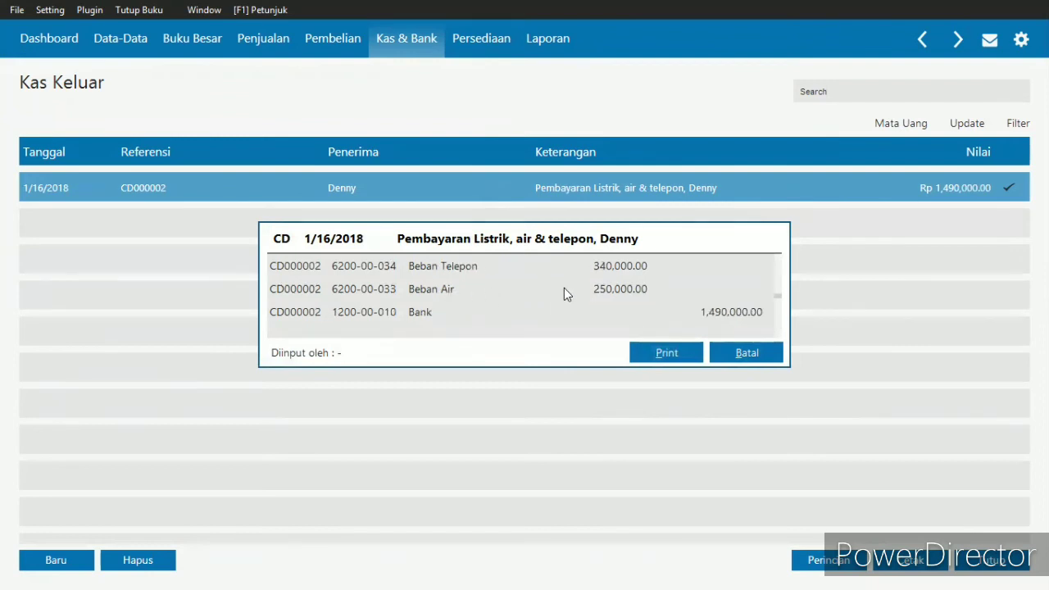
pyautogui.scroll(1, 563, 293)
pyautogui.scroll(-1, 564, 293)
pyautogui.click(743, 352)
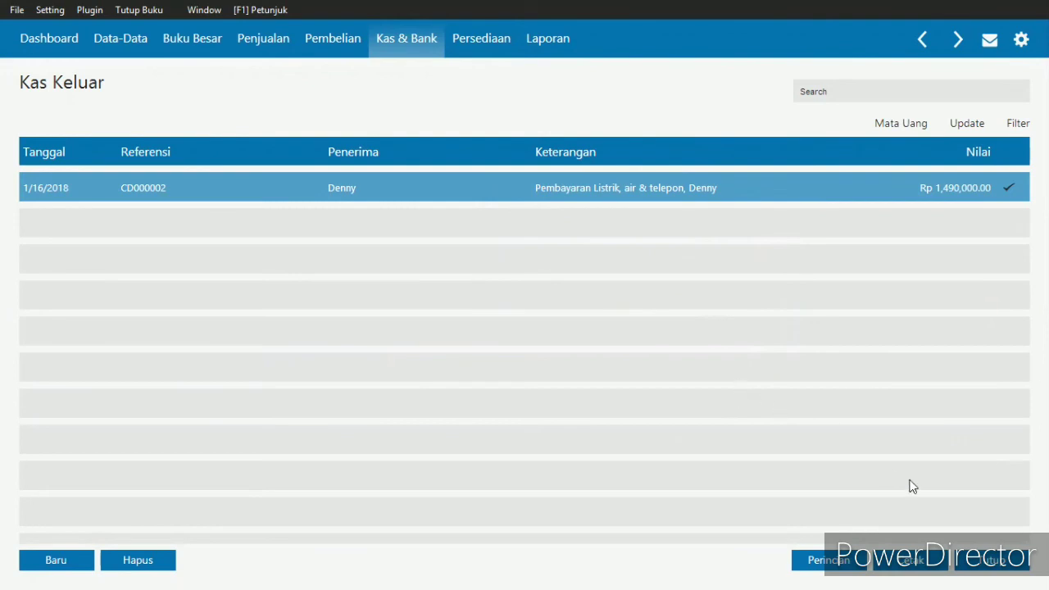
pyautogui.click(993, 561)
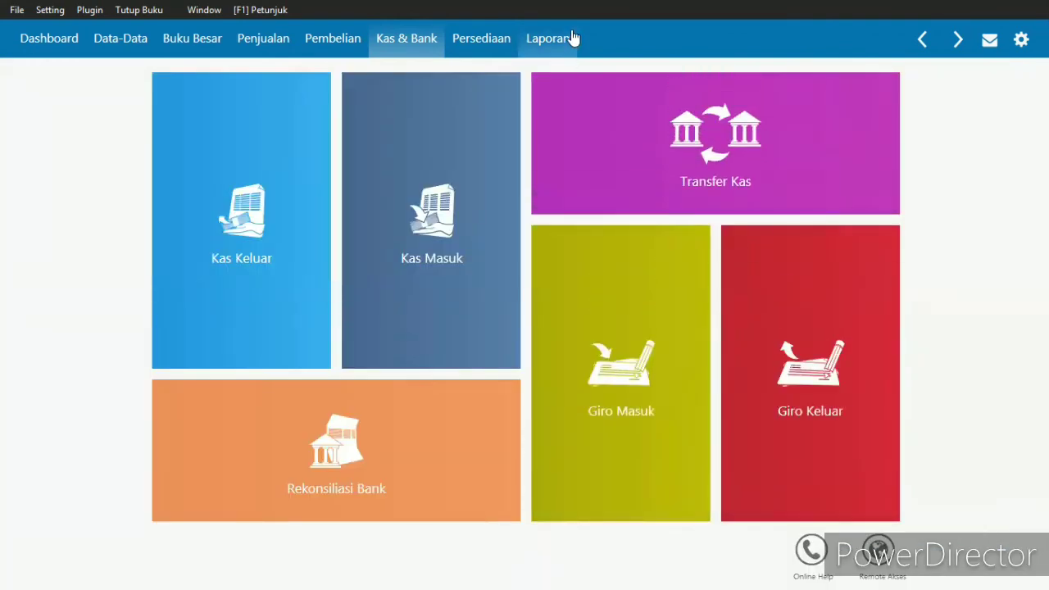
# - Create a new Kas Keluar for the exercise's Mengambil prive transaction, with Kas as the cash account and the owner as recipient
pyautogui.hotkey('alt', 'Tab')
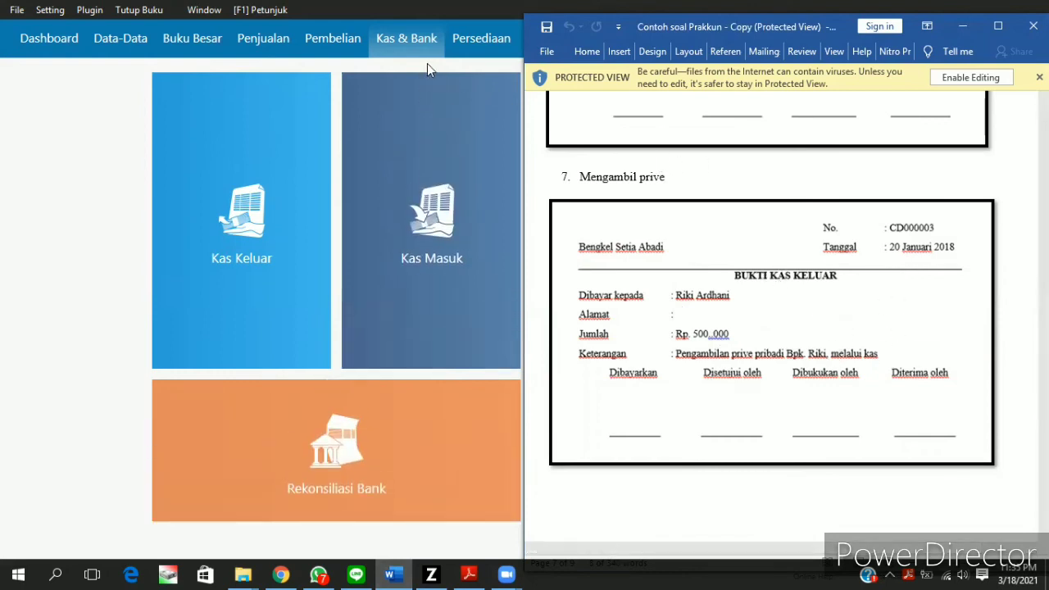
pyautogui.click(413, 54)
pyautogui.moveTo(253, 244)
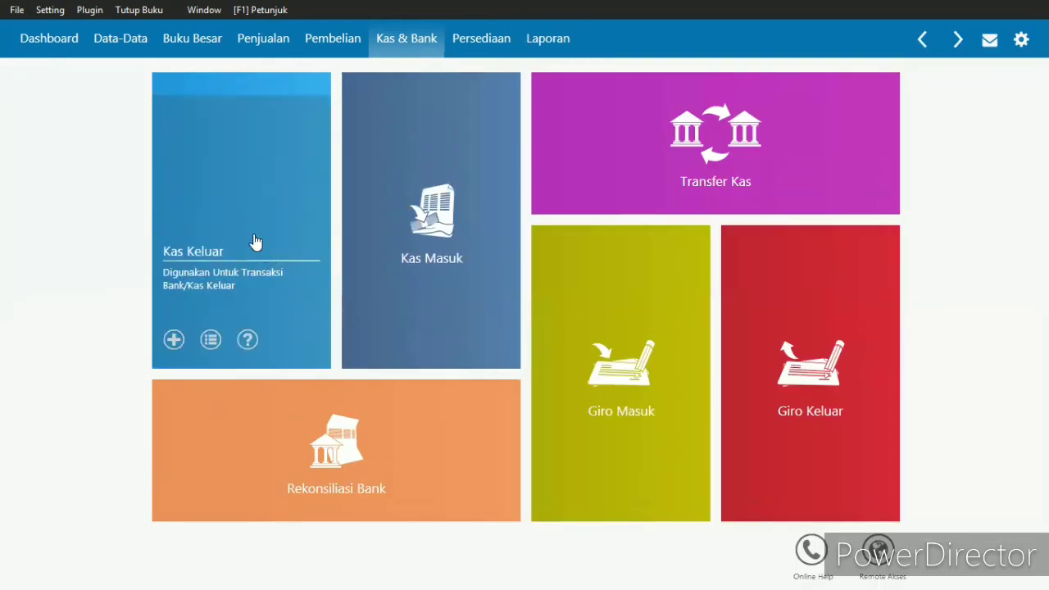
pyautogui.click(246, 222)
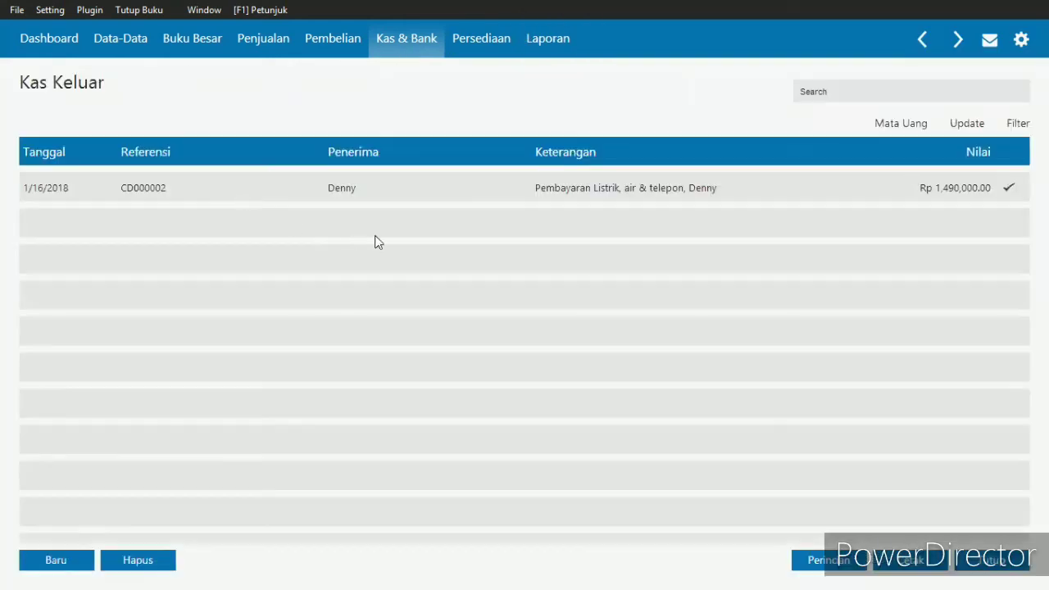
pyautogui.click(71, 561)
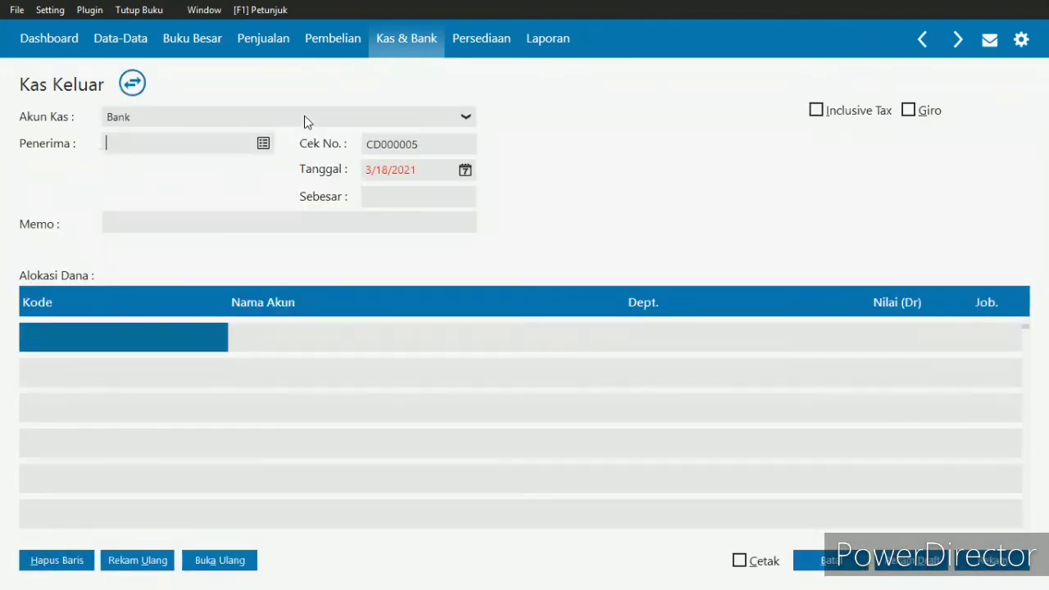
pyautogui.click(347, 121)
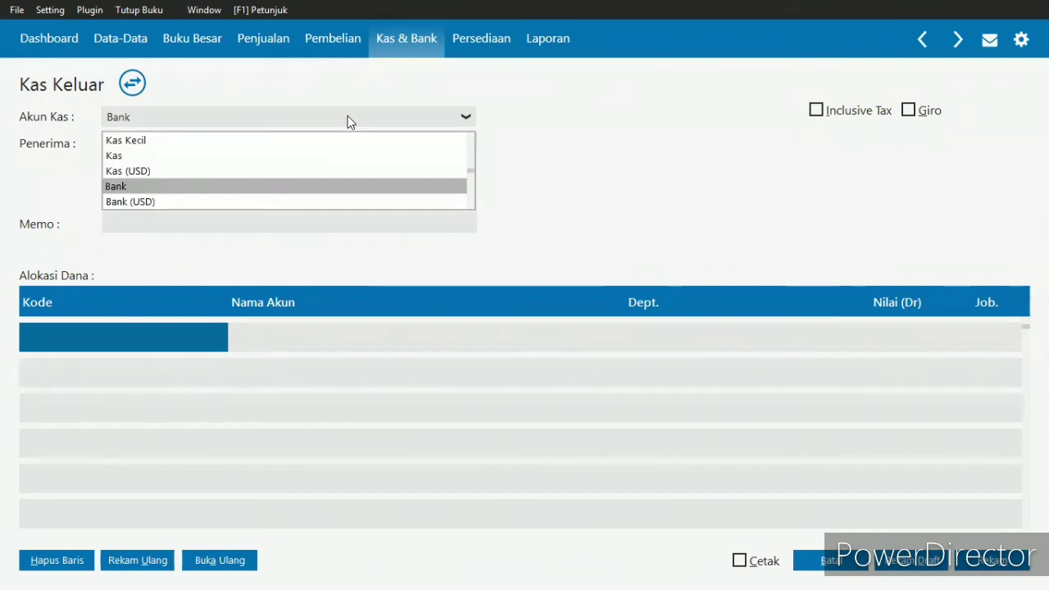
pyautogui.click(204, 155)
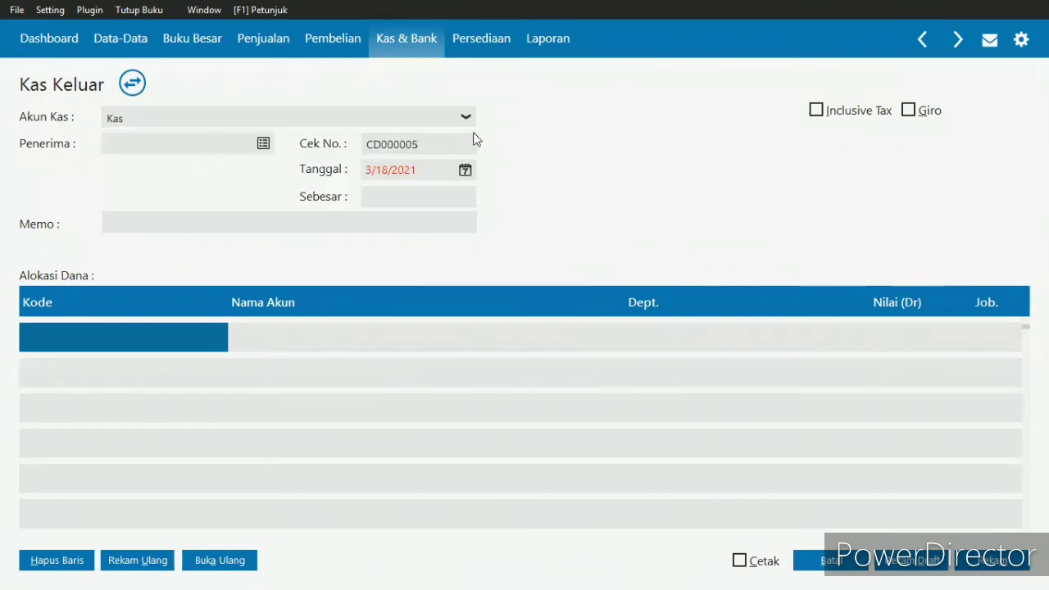
pyautogui.click(263, 145)
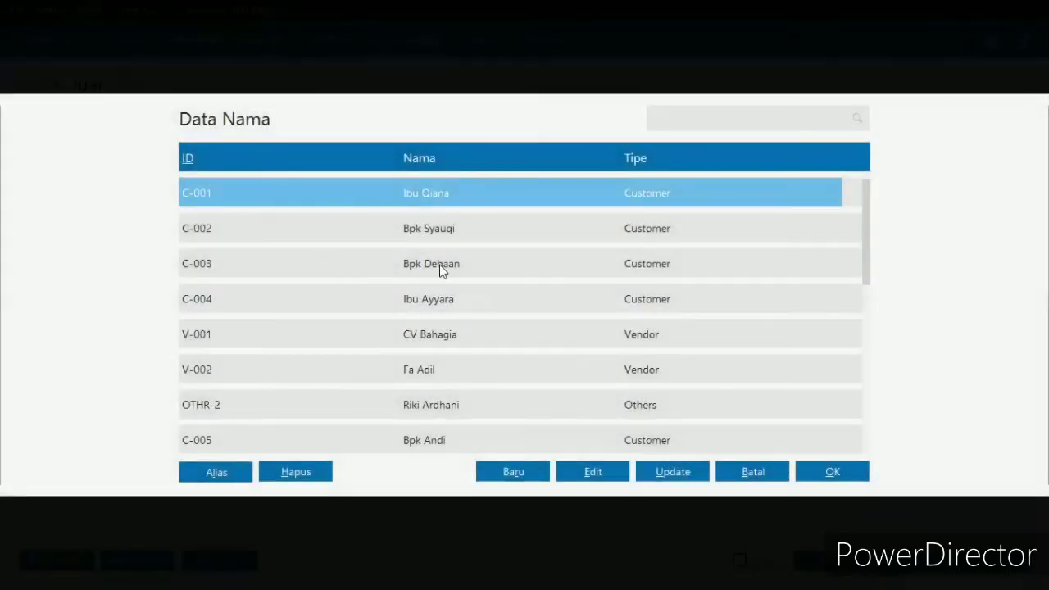
pyautogui.doubleClick(448, 409)
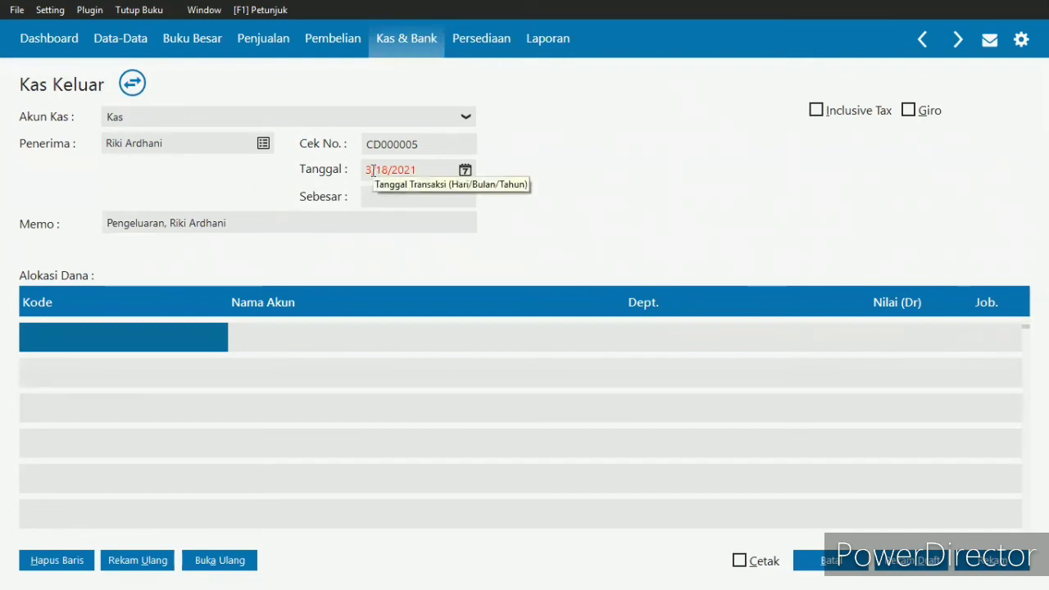
# - Check the prive voucher's date in the exercise and set the Kas Keluar date to 1/20/2018
pyautogui.hotkey('alt', 'Tab')
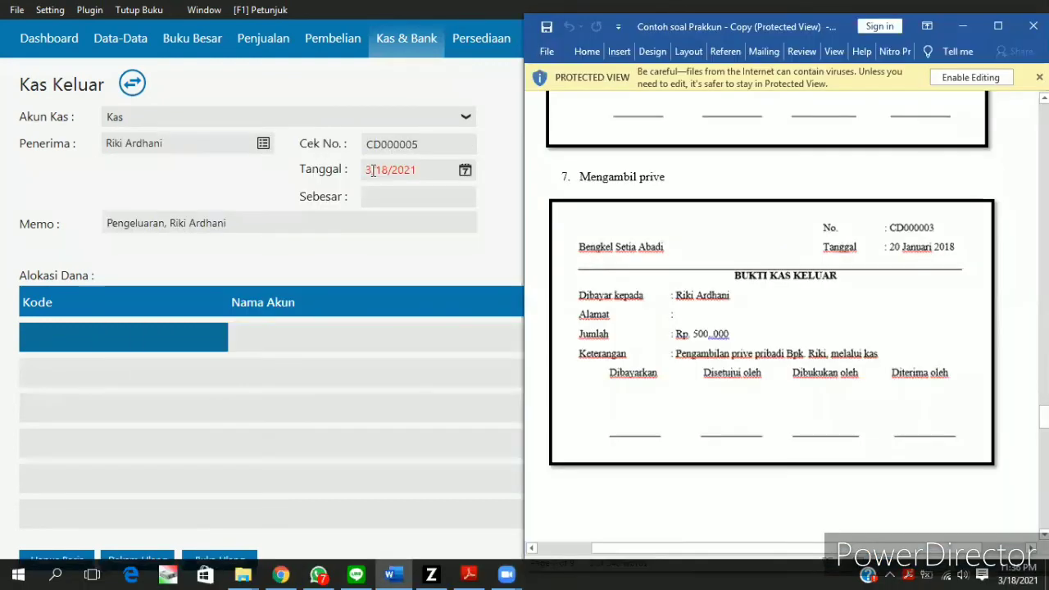
pyautogui.click(372, 167)
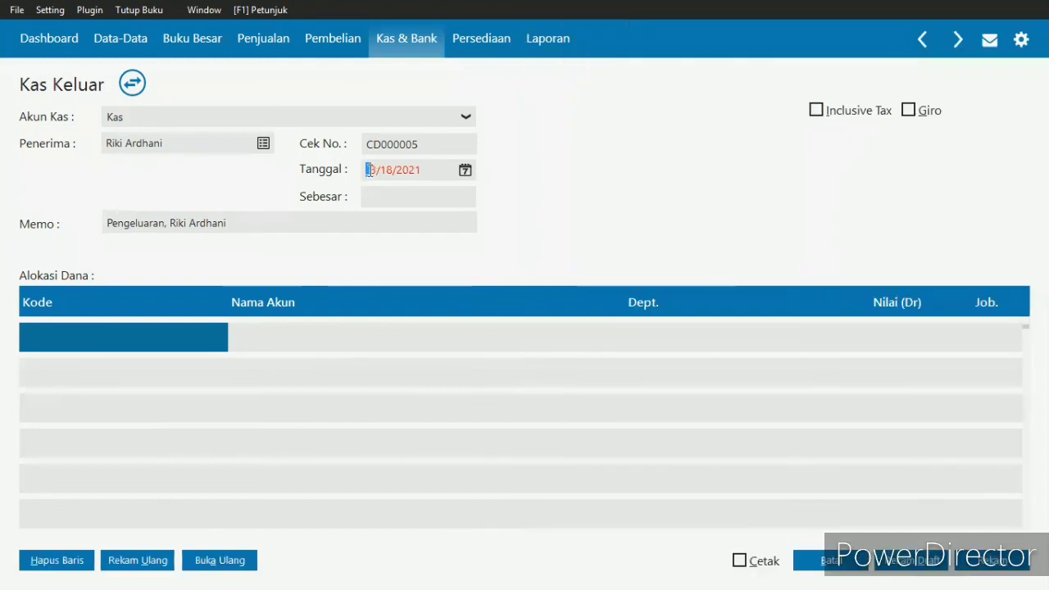
pyautogui.press('Right')
pyautogui.write('1/20/2018')
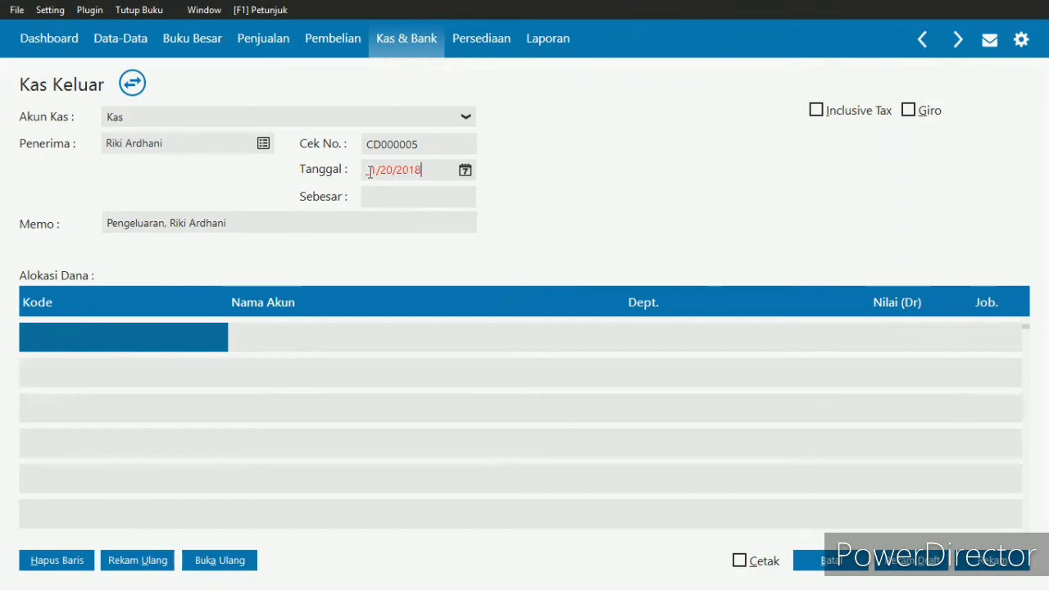
# - Insert "Prive," after "Pengeluaran" in the memo so that it reads "Pengeluaran Prive," followed by the owner's name
pyautogui.click(166, 223)
pyautogui.doubleClick(167, 223)
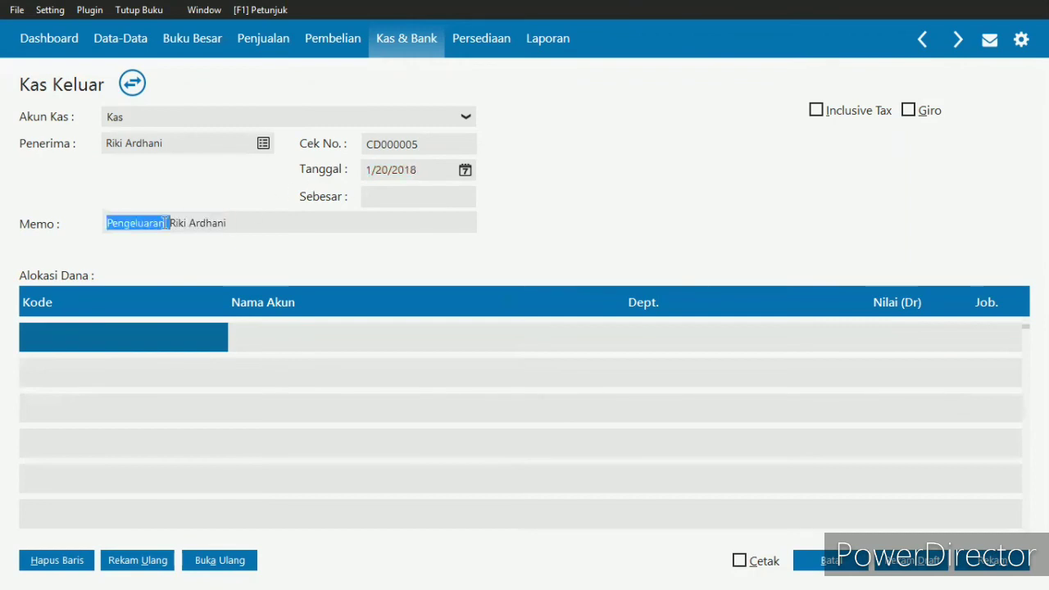
pyautogui.click(166, 223)
pyautogui.write('Pri')
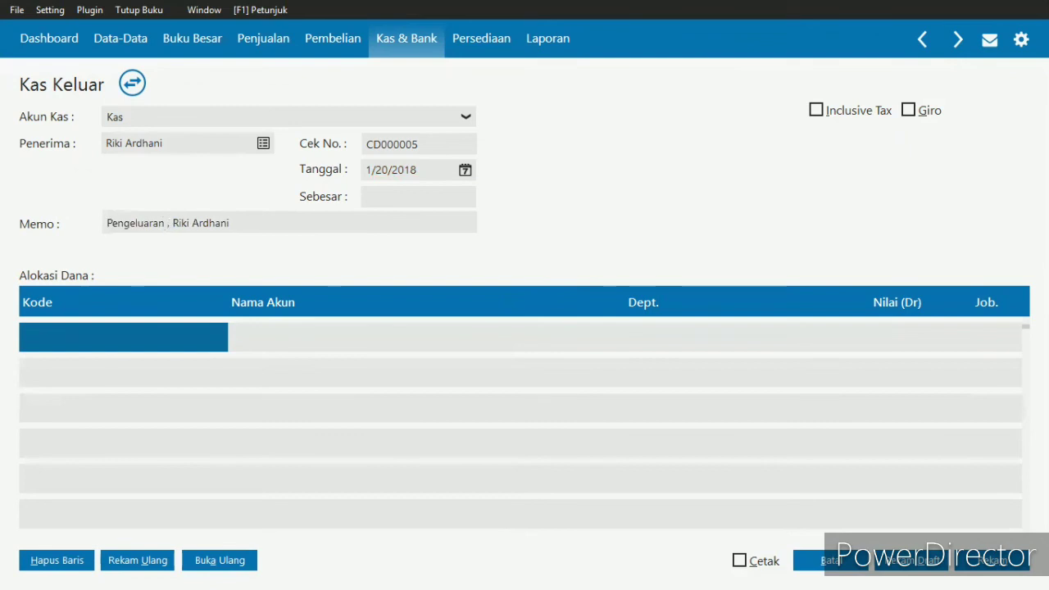
pyautogui.write('ve')
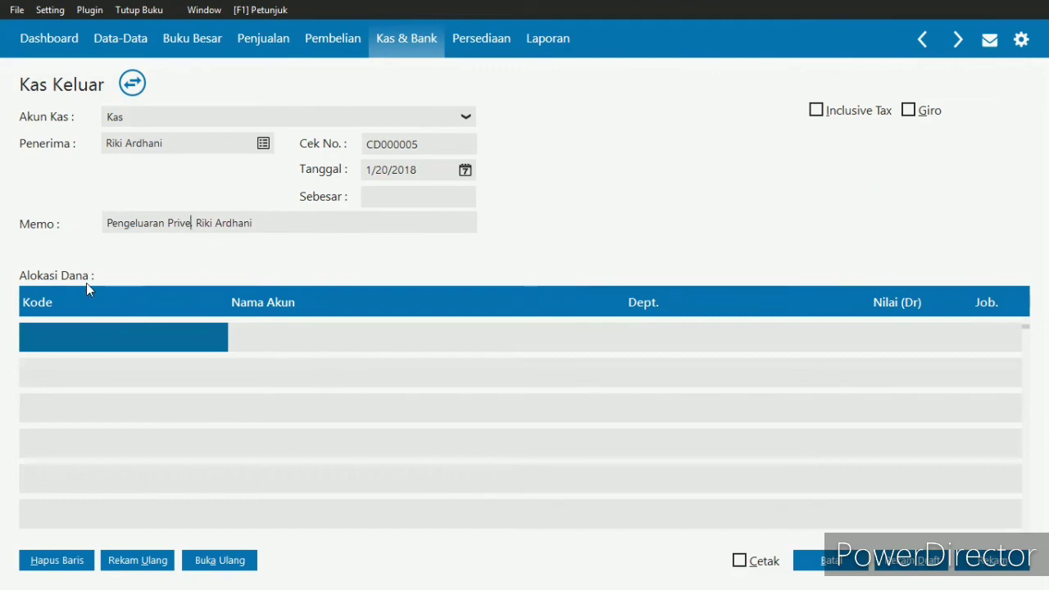
pyautogui.write(',')
# - Allocate the first Alokasi Dana line to the Prive account, code 310000021, from the account list
pyautogui.click(68, 333)
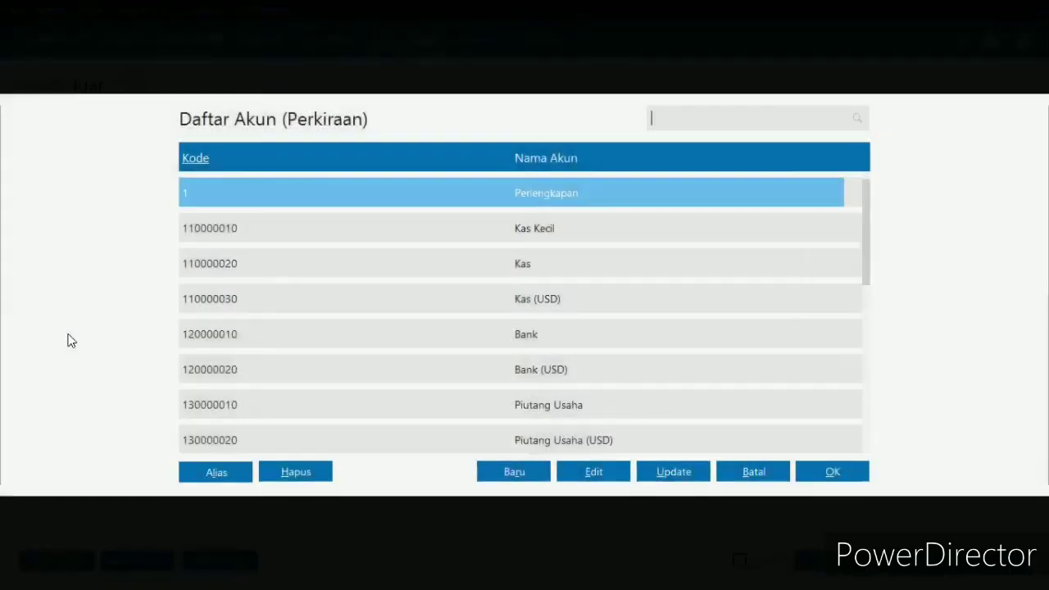
pyautogui.click(525, 267)
pyautogui.press('Down')
pyautogui.press('Down')
pyautogui.press('Down')
pyautogui.press('Down')
pyautogui.press('Down')
pyautogui.press('Down')
pyautogui.press('Down')
pyautogui.press('Down')
pyautogui.press('Down')
pyautogui.press('Down')
pyautogui.press('Down')
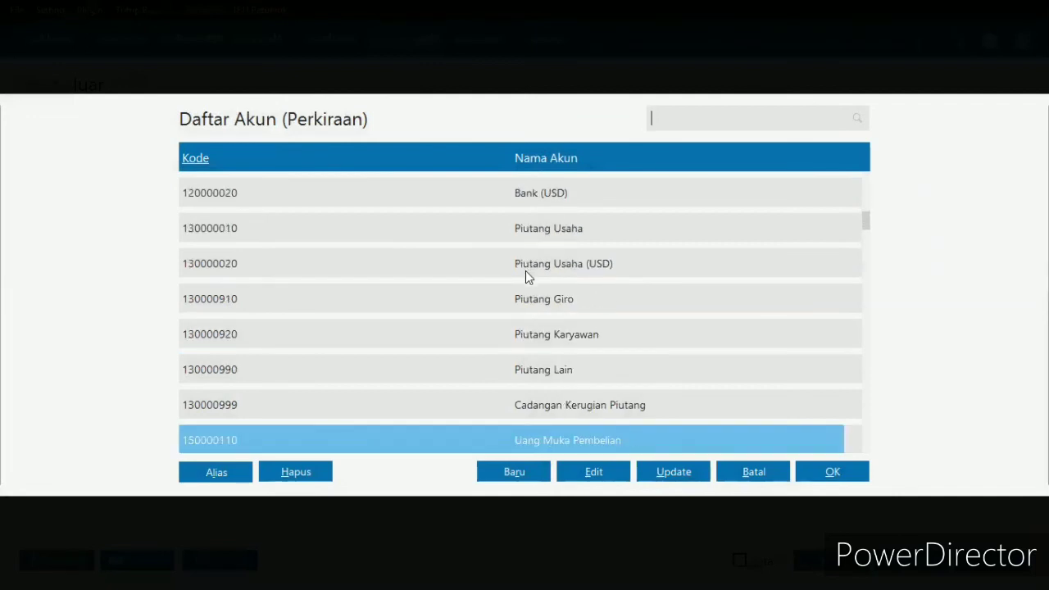
pyautogui.press('Down')
pyautogui.press('Down')
pyautogui.press('Down')
pyautogui.press('Down')
pyautogui.press('Down')
pyautogui.press('Down')
pyautogui.press('Down')
pyautogui.press('Down')
pyautogui.press('Down')
pyautogui.press('Down')
pyautogui.press('Down')
pyautogui.press('Down')
pyautogui.press('Down')
pyautogui.press('Down')
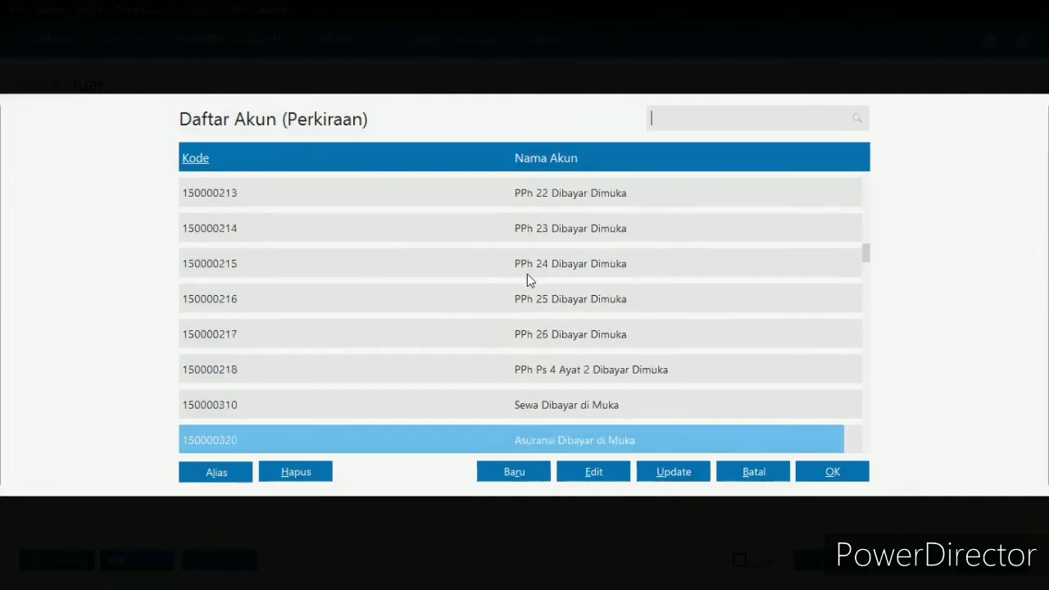
pyautogui.press('Down')
pyautogui.press('Down')
pyautogui.press('Down')
pyautogui.press('Down')
pyautogui.press('Down')
pyautogui.press('Down')
pyautogui.press('Down')
pyautogui.press('Down')
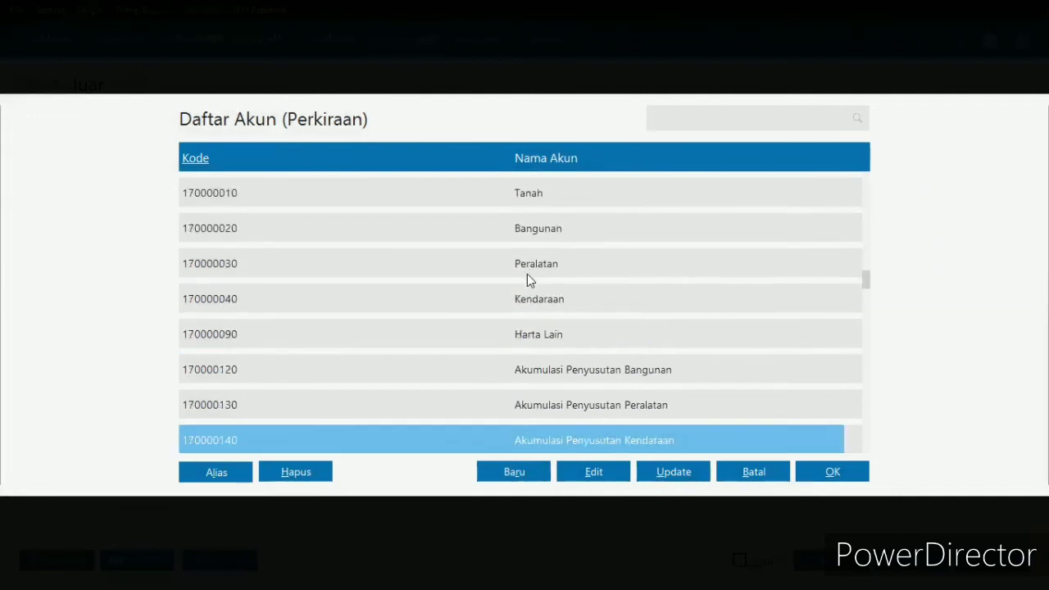
pyautogui.press('Down')
pyautogui.press('Down')
pyautogui.press('Down')
pyautogui.press('Down')
pyautogui.press('Down')
pyautogui.press('Down')
pyautogui.press('Down')
pyautogui.press('Down')
pyautogui.press('Down')
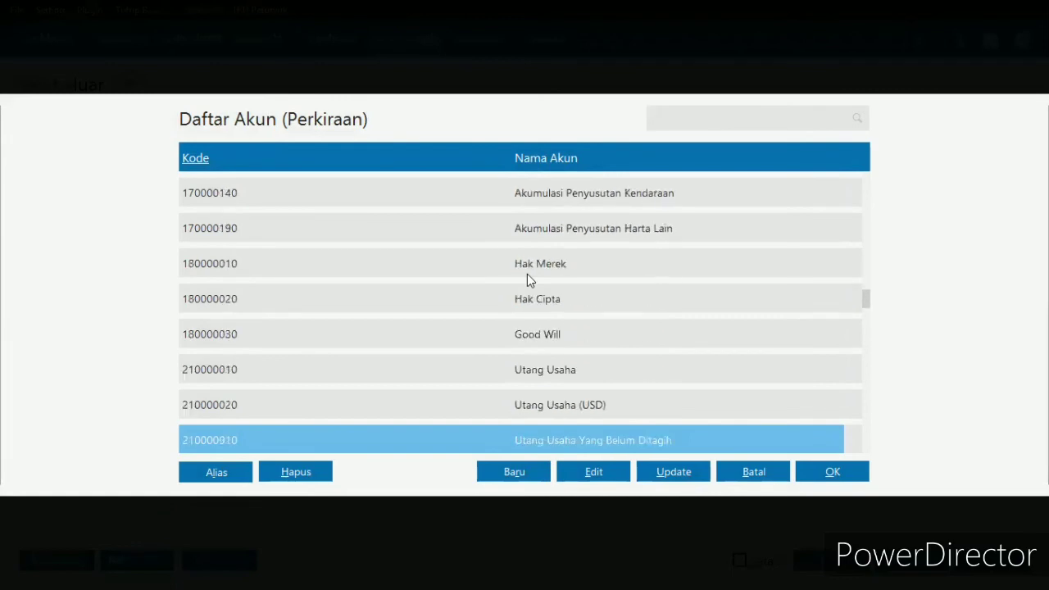
pyautogui.press('Down')
pyautogui.press('Down')
pyautogui.press('Down')
pyautogui.press('Down')
pyautogui.press('Down')
pyautogui.press('Down')
pyautogui.press('Down')
pyautogui.press('Down')
pyautogui.press('Down')
pyautogui.press('Down')
pyautogui.press('Down')
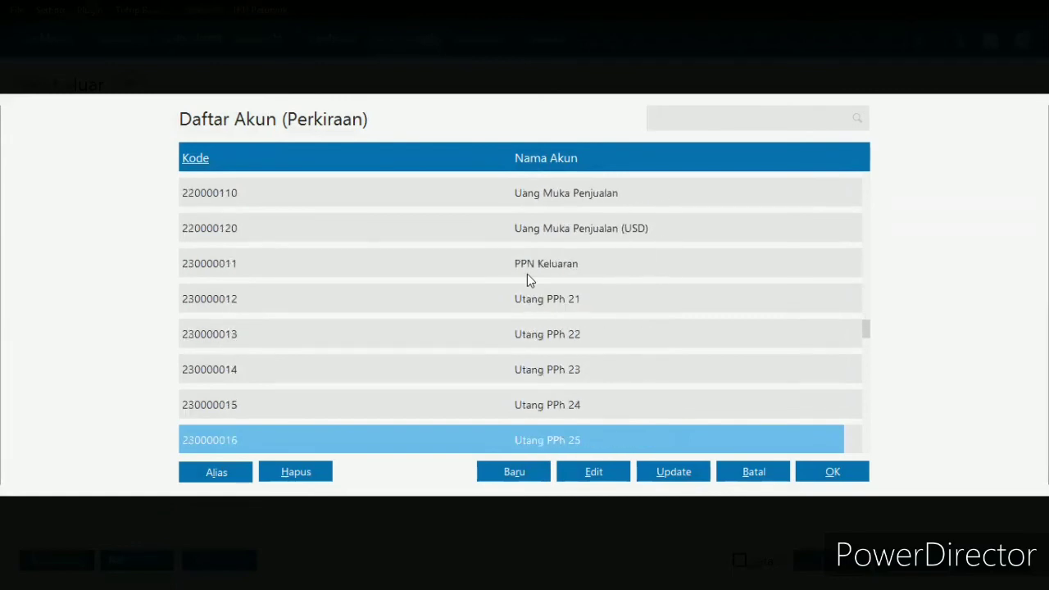
pyautogui.press('Down')
pyautogui.press('Down')
pyautogui.press('Down')
pyautogui.press('Down')
pyautogui.press('Down')
pyautogui.press('Down')
pyautogui.press('Down')
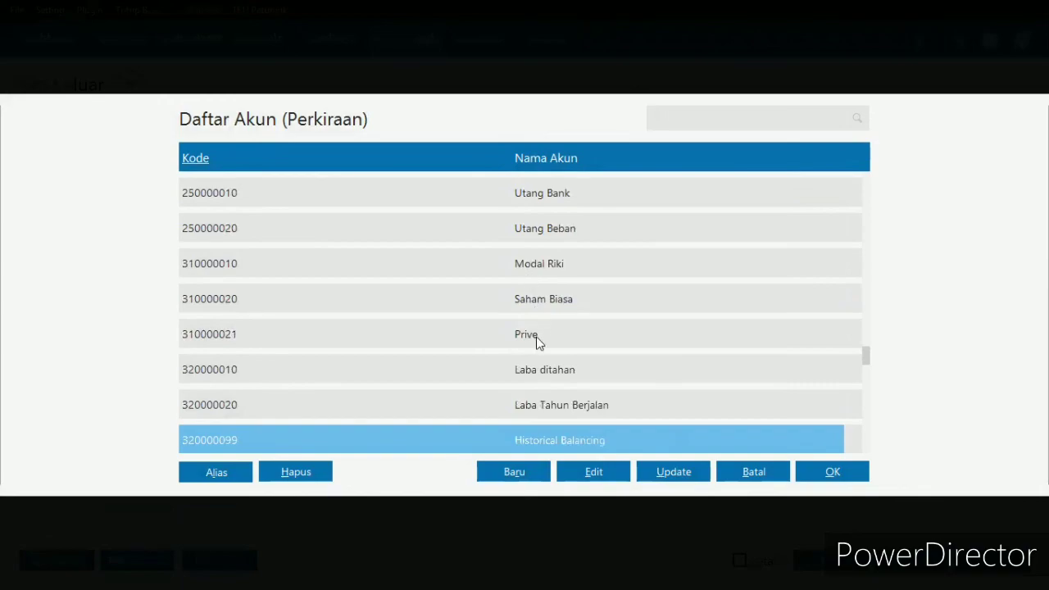
pyautogui.doubleClick(537, 337)
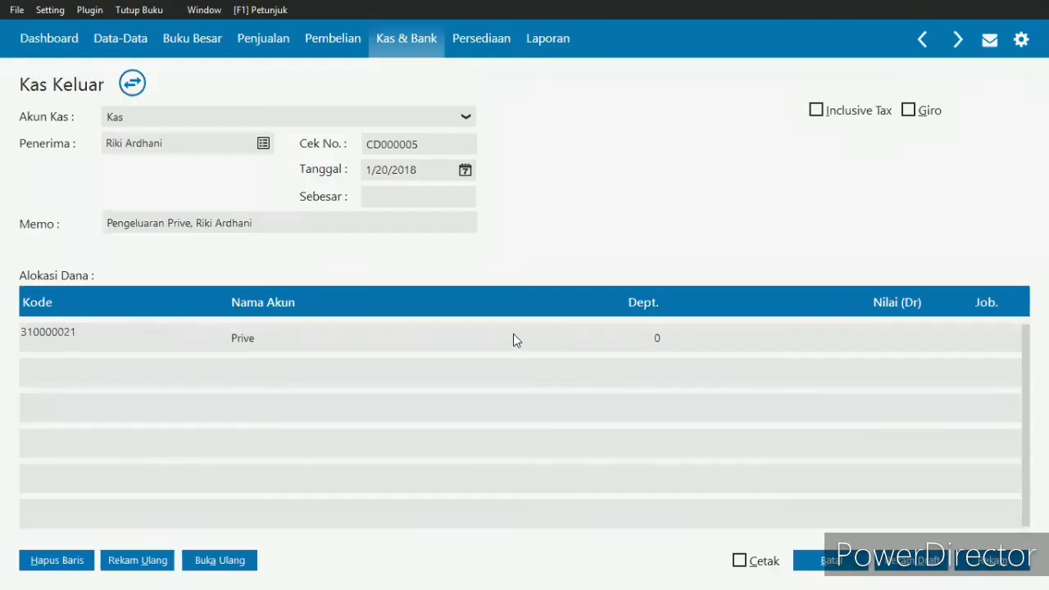
# - Set the debit value of the Prive allocation line to 500000
pyautogui.click(801, 342)
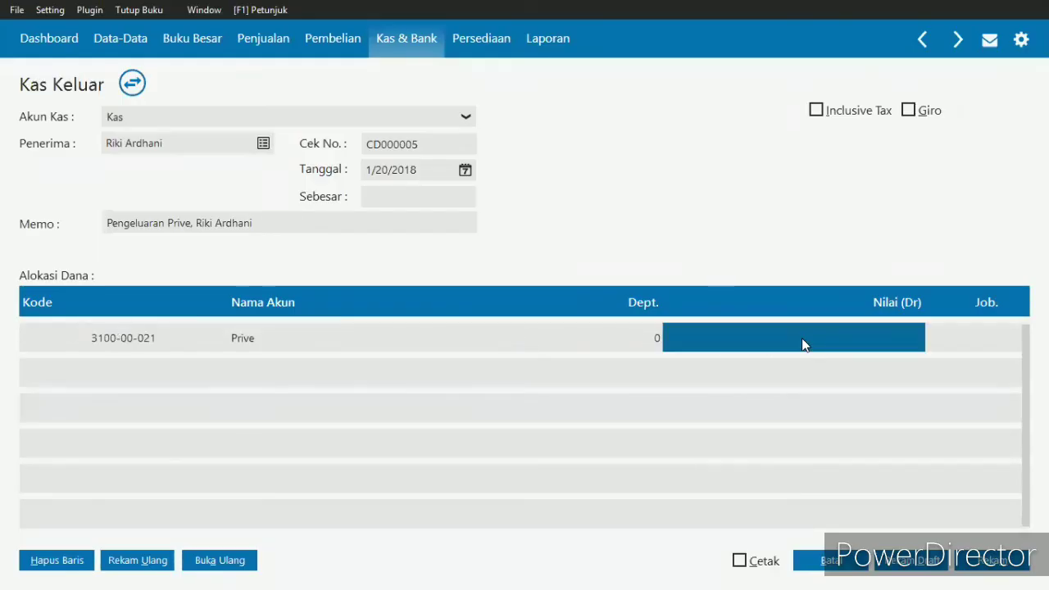
pyautogui.click(801, 337)
pyautogui.write('5')
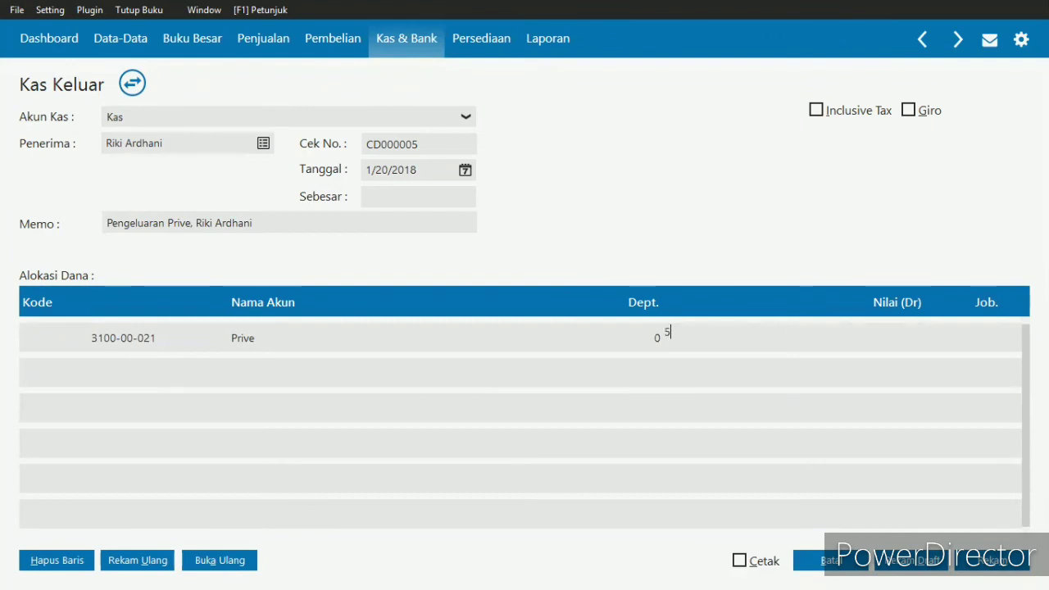
pyautogui.write('00000')
pyautogui.press('Return')
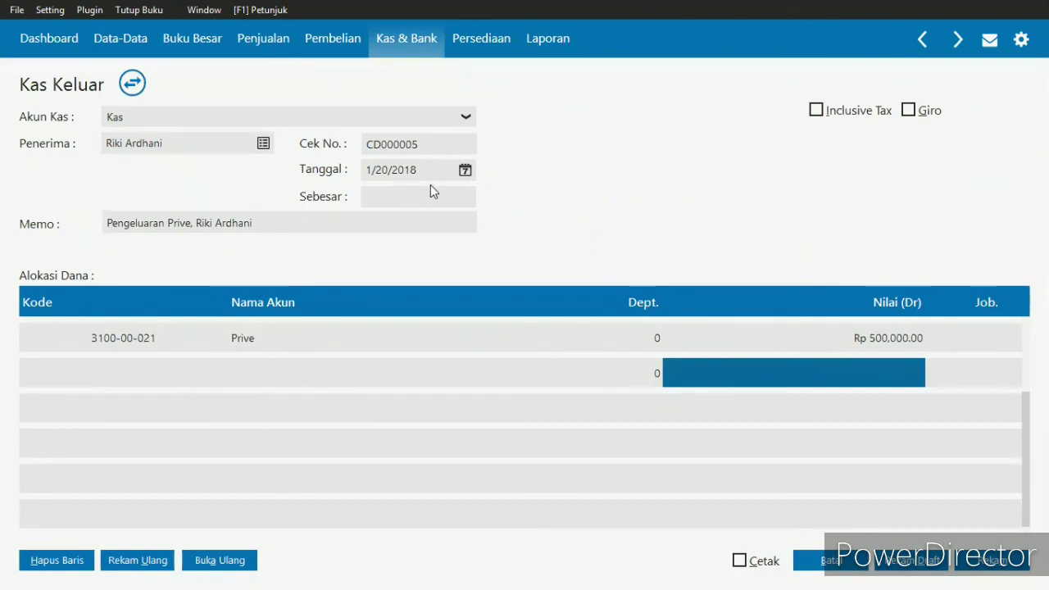
# - Fill in the prive voucher's Sebesar amount from its allocation line, record the voucher, and leave the new blank form
pyautogui.click(395, 197)
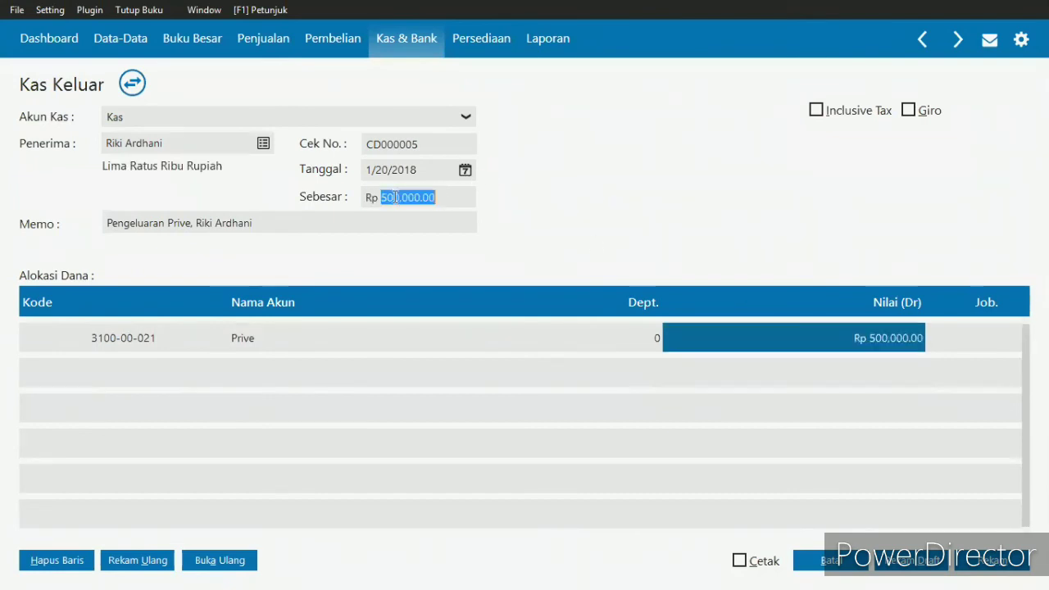
pyautogui.click(459, 199)
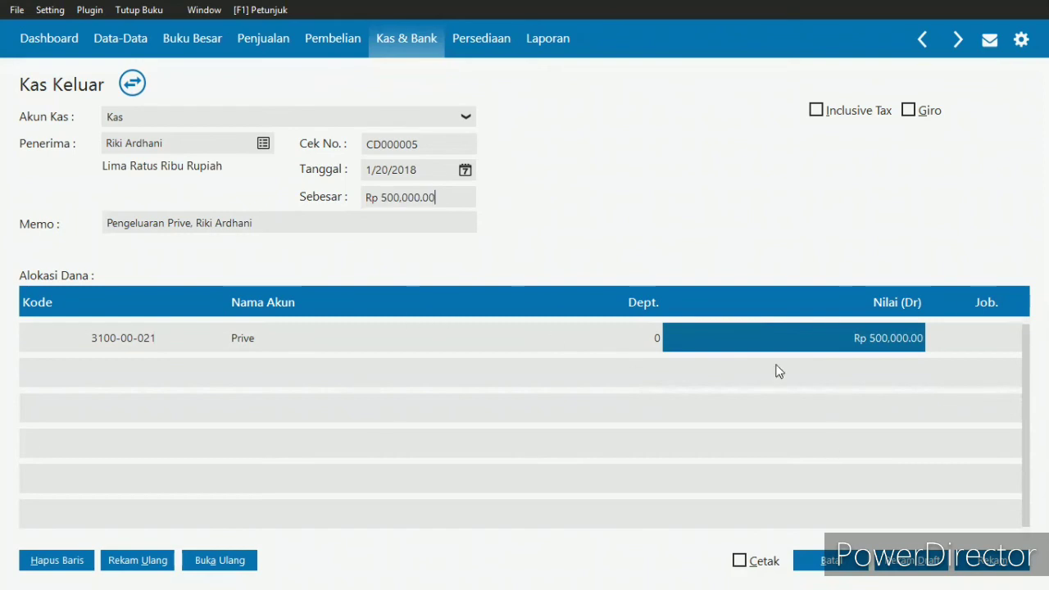
pyautogui.click(995, 561)
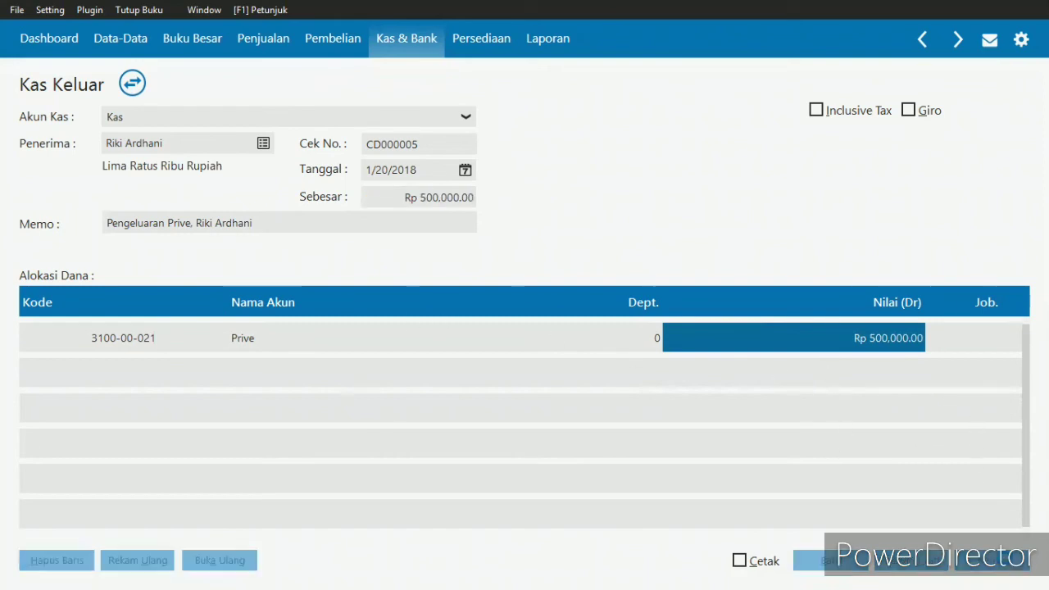
pyautogui.click(830, 560)
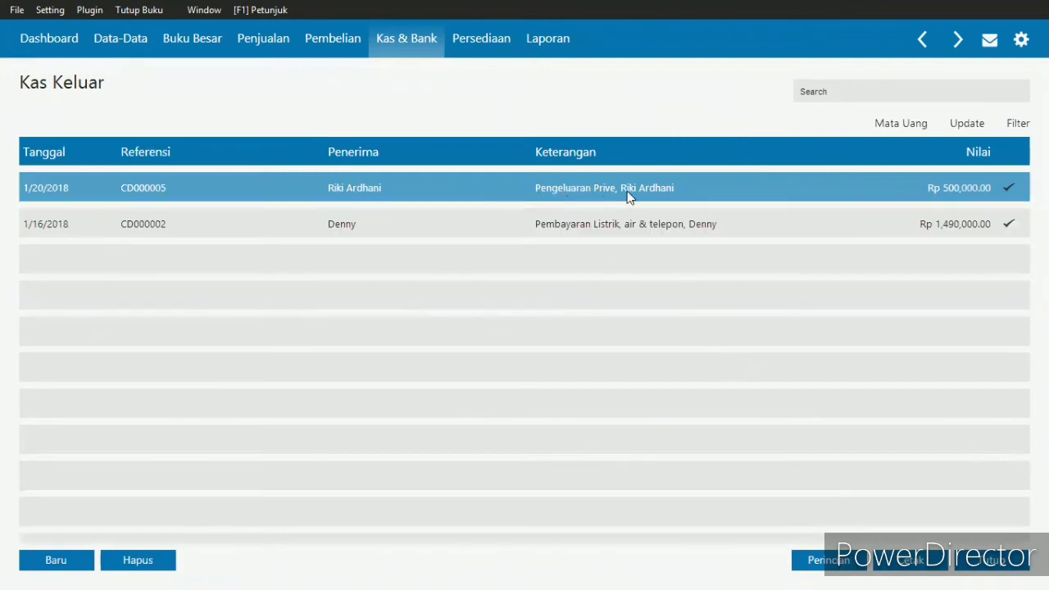
# - Review the journal entry of the recorded prive voucher CD000005, and close the Kas Keluar list
pyautogui.rightClick(568, 187)
pyautogui.click(645, 312)
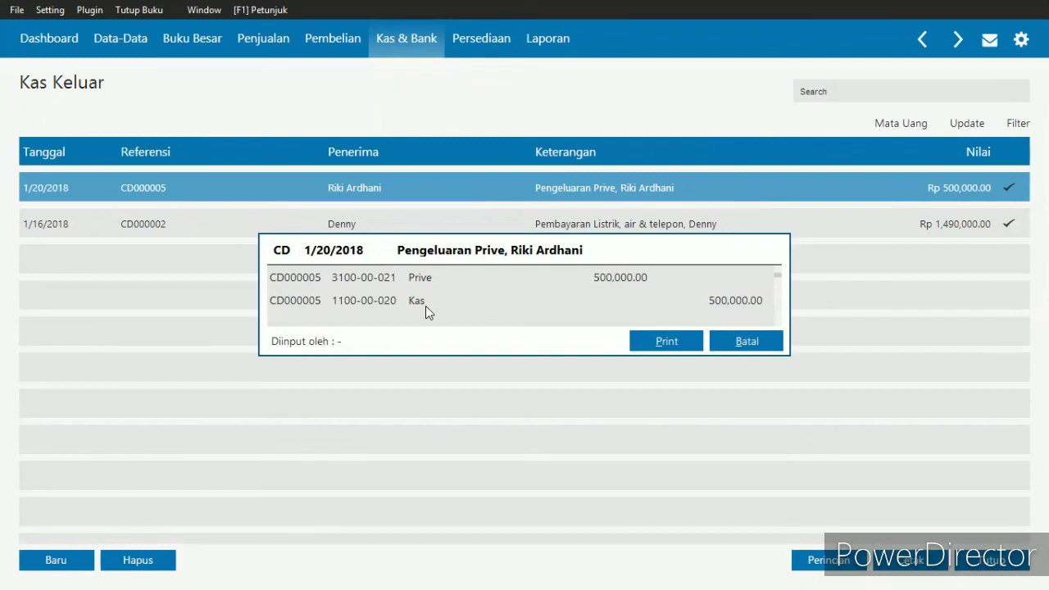
pyautogui.click(759, 349)
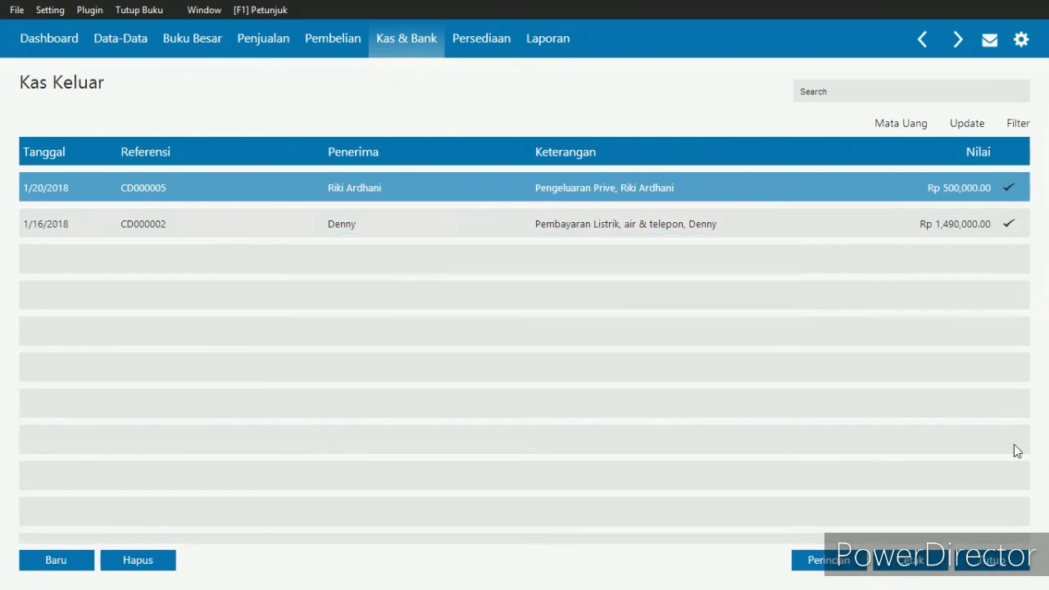
pyautogui.click(993, 560)
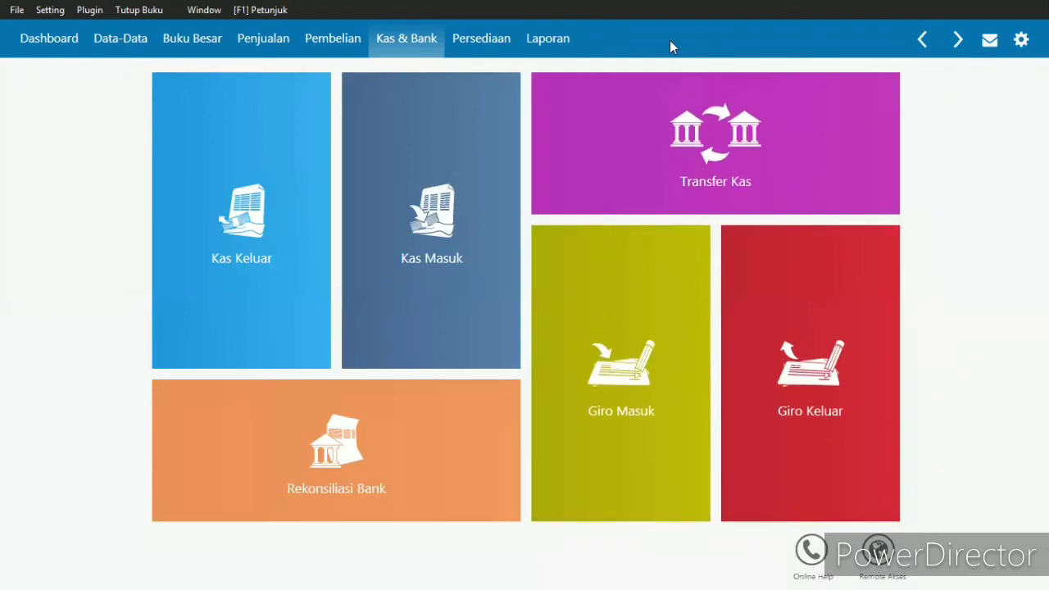
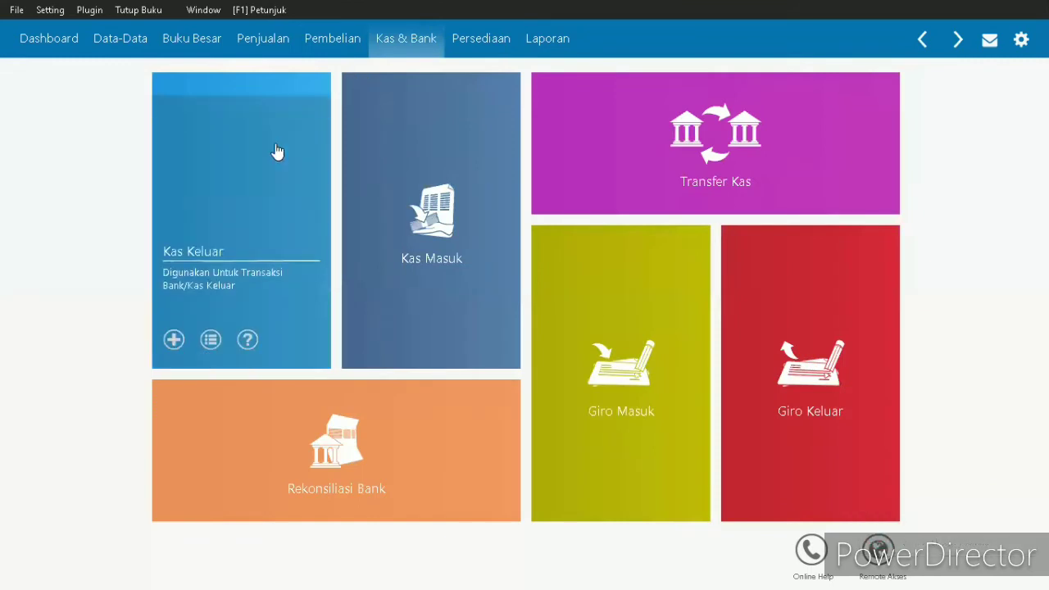
# - Start a new Kas Keluar voucher and set its cash account to Kas
pyautogui.click(276, 149)
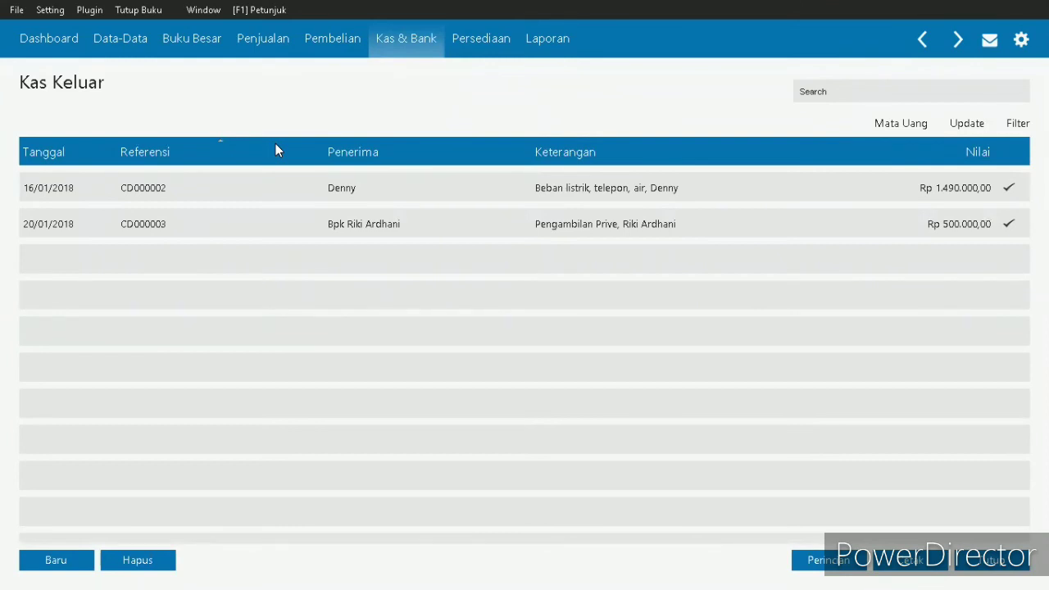
pyautogui.click(39, 560)
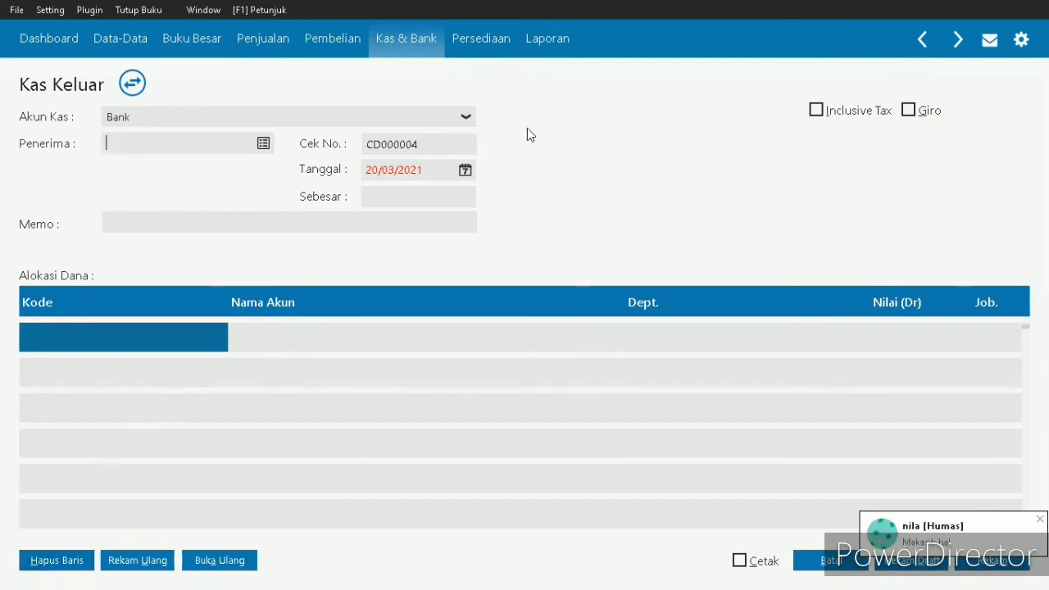
pyautogui.click(465, 118)
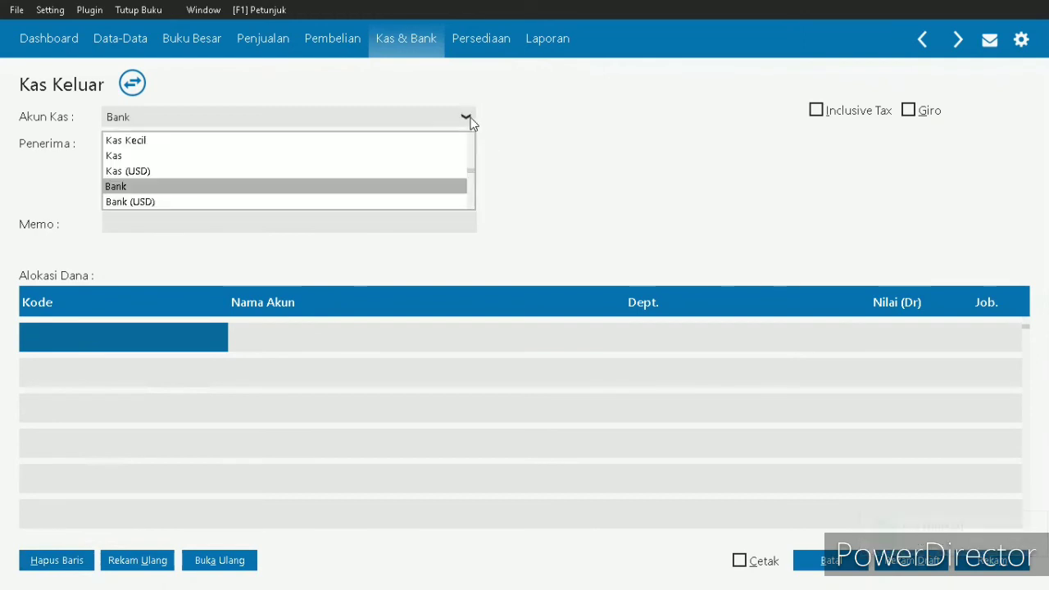
pyautogui.click(283, 156)
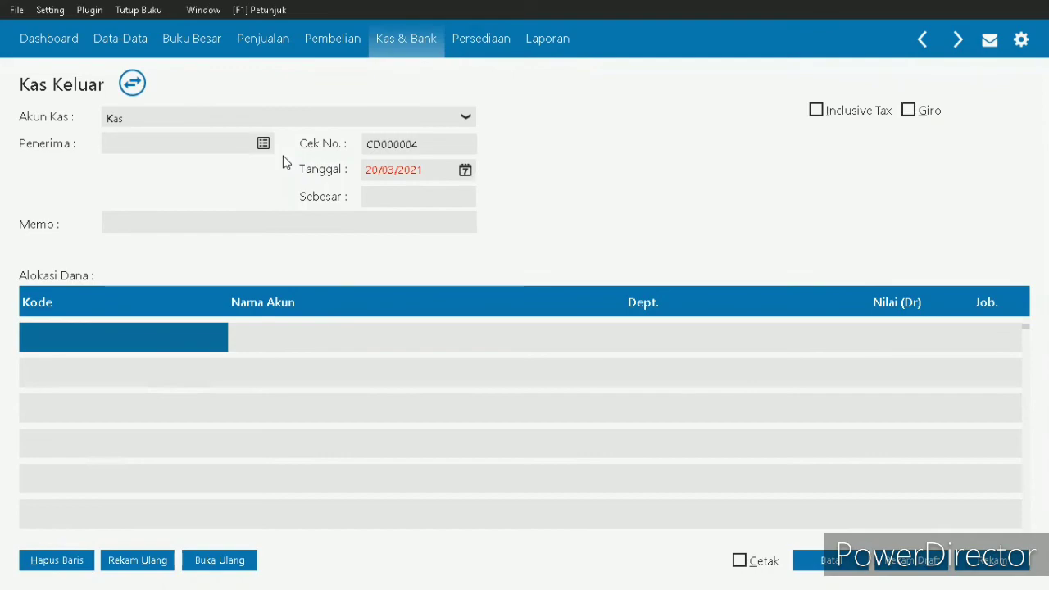
# - Add CV Sentosa as a Vendor in the Penerima name list and record it without an NPWP or NIK
pyautogui.click(266, 148)
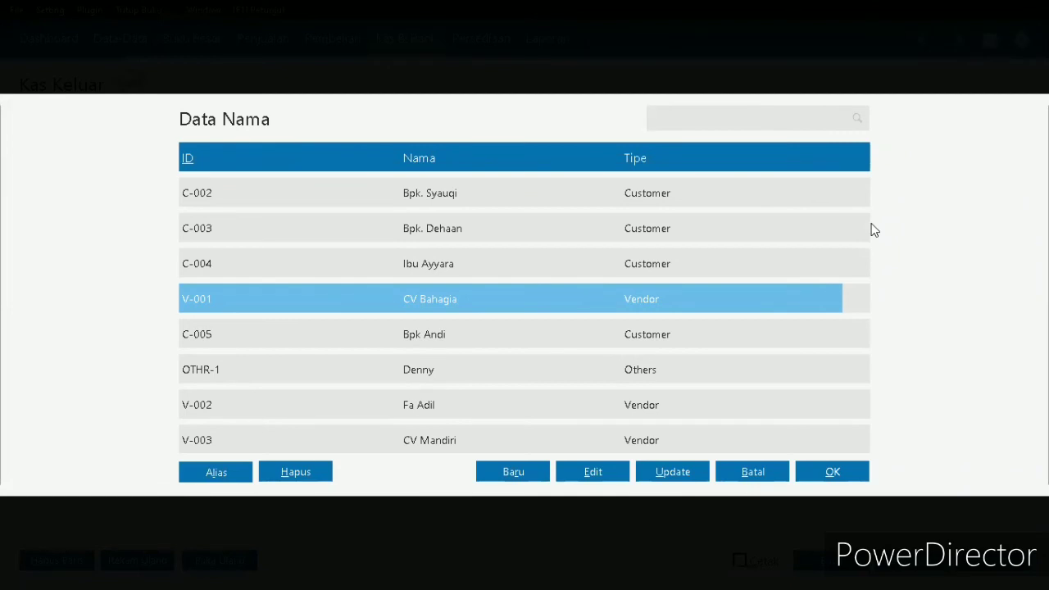
pyautogui.moveTo(866, 226)
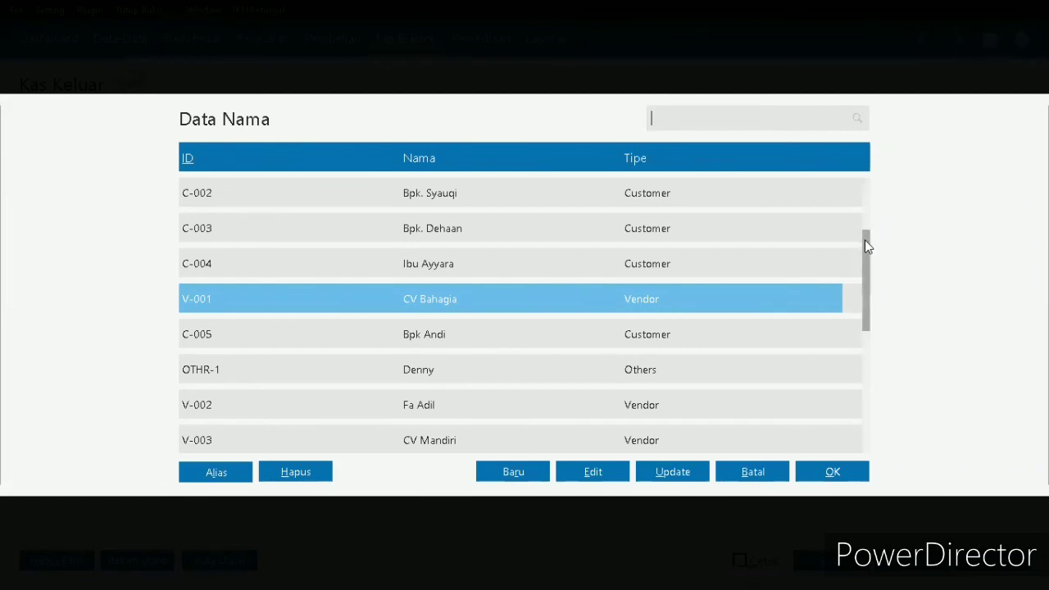
pyautogui.moveTo(865, 240); pyautogui.dragTo(864, 277)
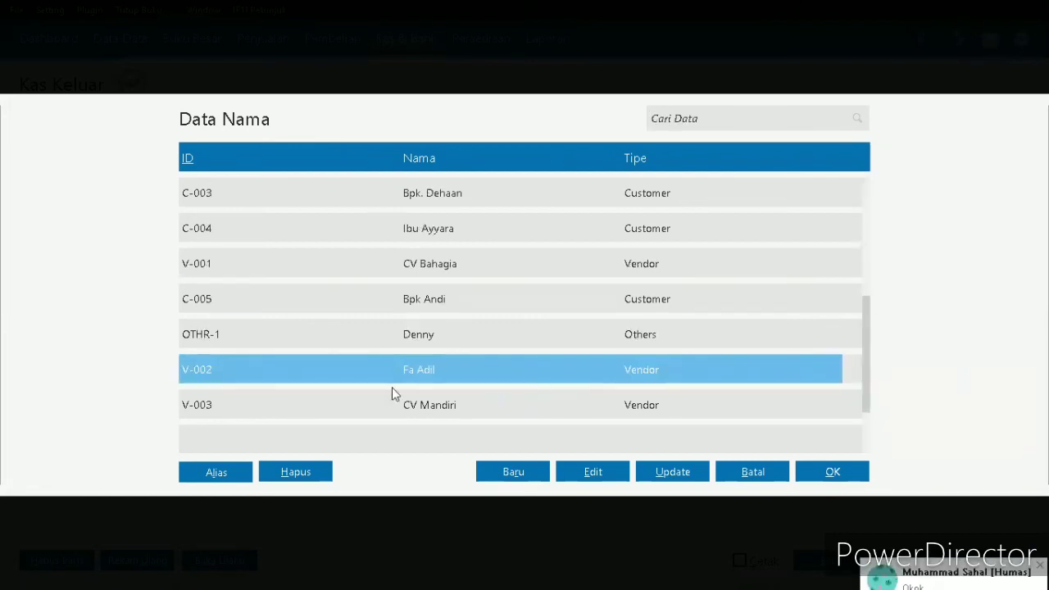
pyautogui.click(494, 478)
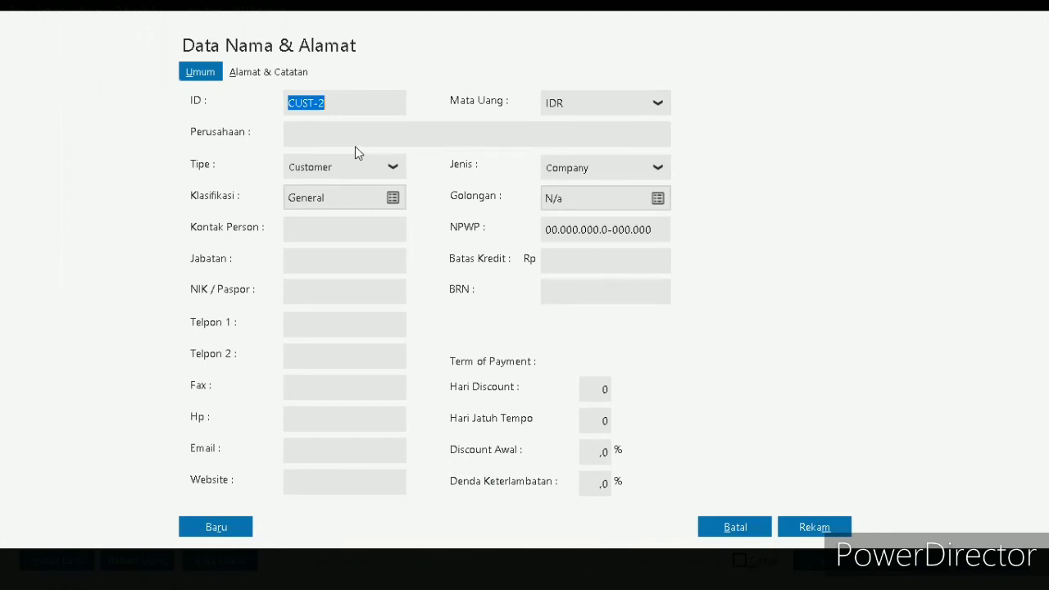
pyautogui.click(334, 136)
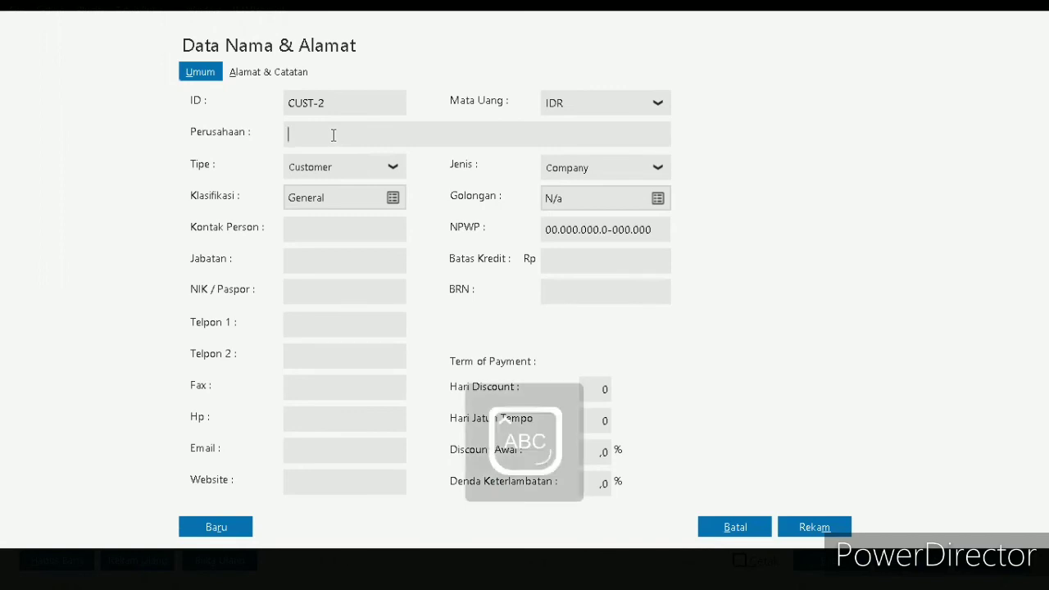
pyautogui.write('CV S')
pyautogui.press('capslock')
pyautogui.write('entosa')
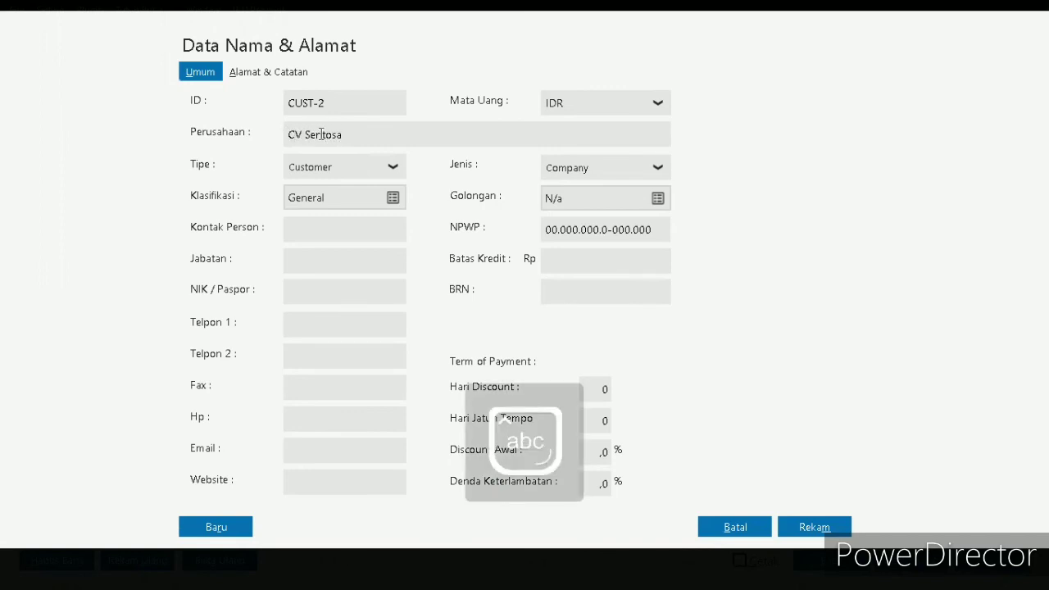
pyautogui.click(392, 168)
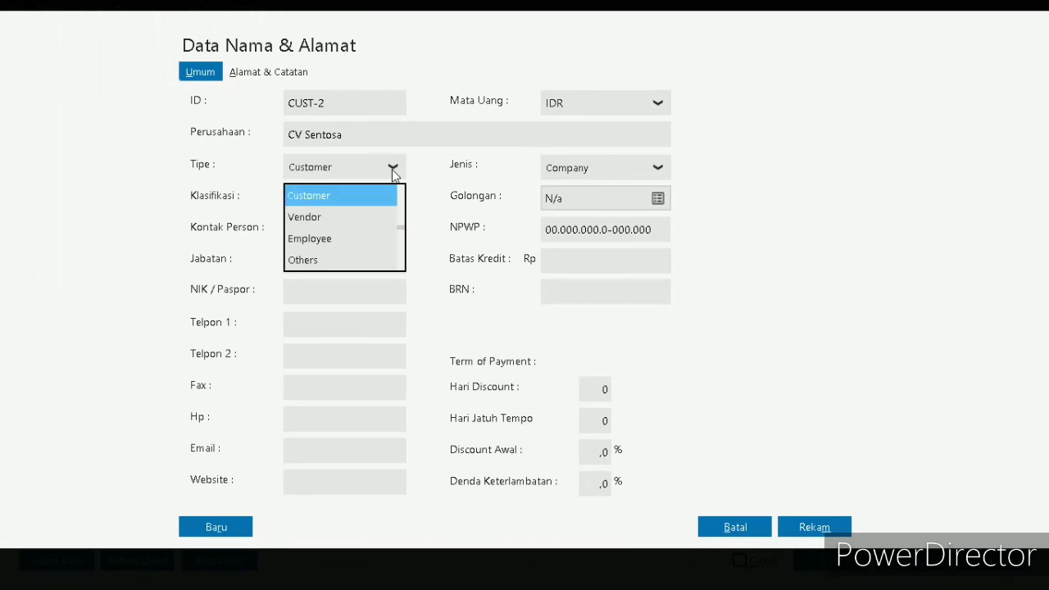
pyautogui.click(343, 218)
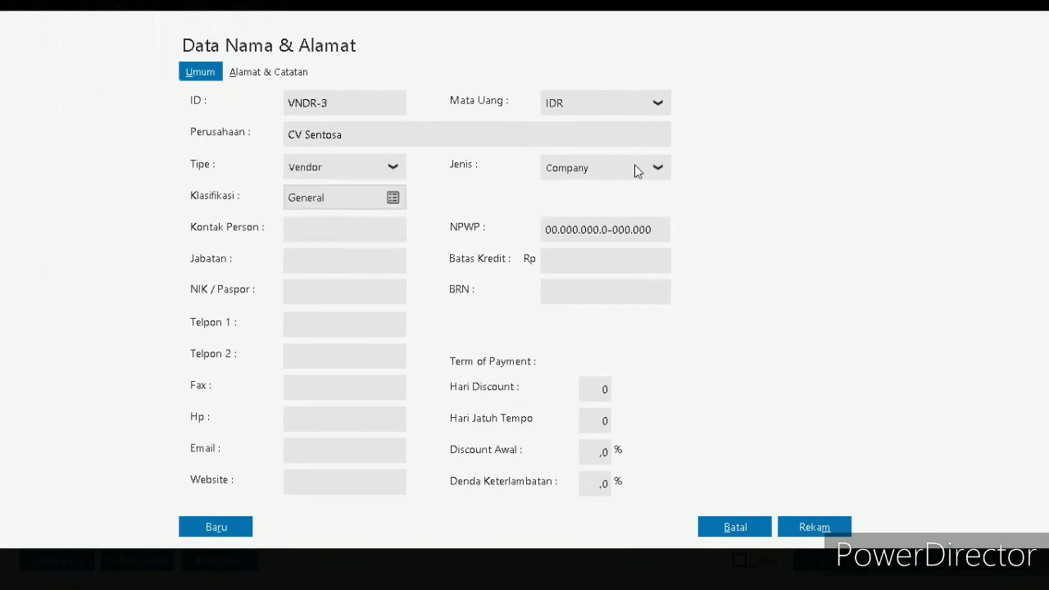
pyautogui.click(815, 527)
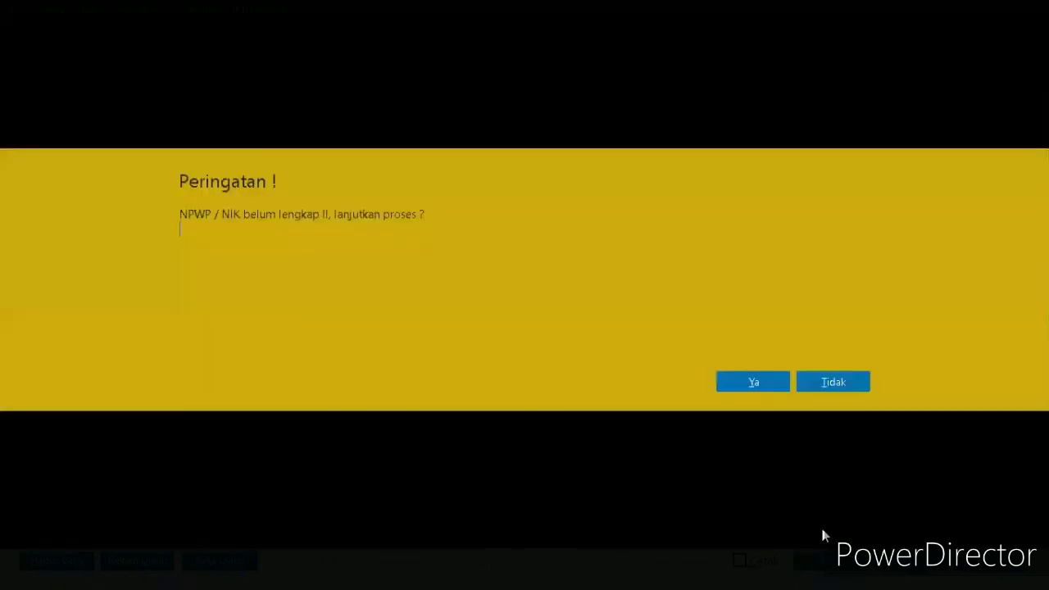
pyautogui.click(743, 381)
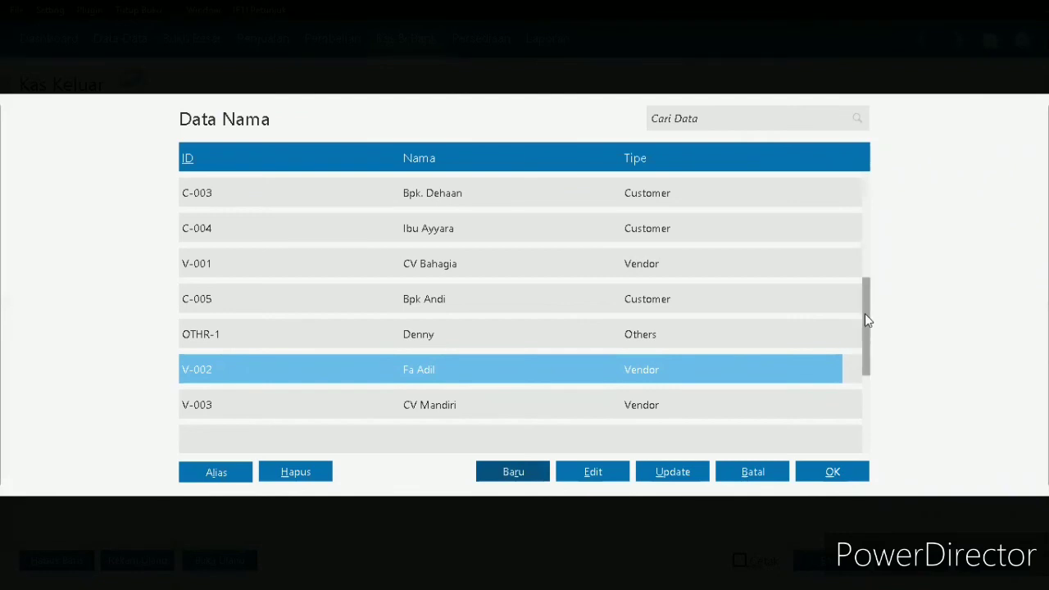
# - Change the ID of vendor CV Sentosa to V-004 and record the edit
pyautogui.moveTo(865, 313); pyautogui.dragTo(862, 359)
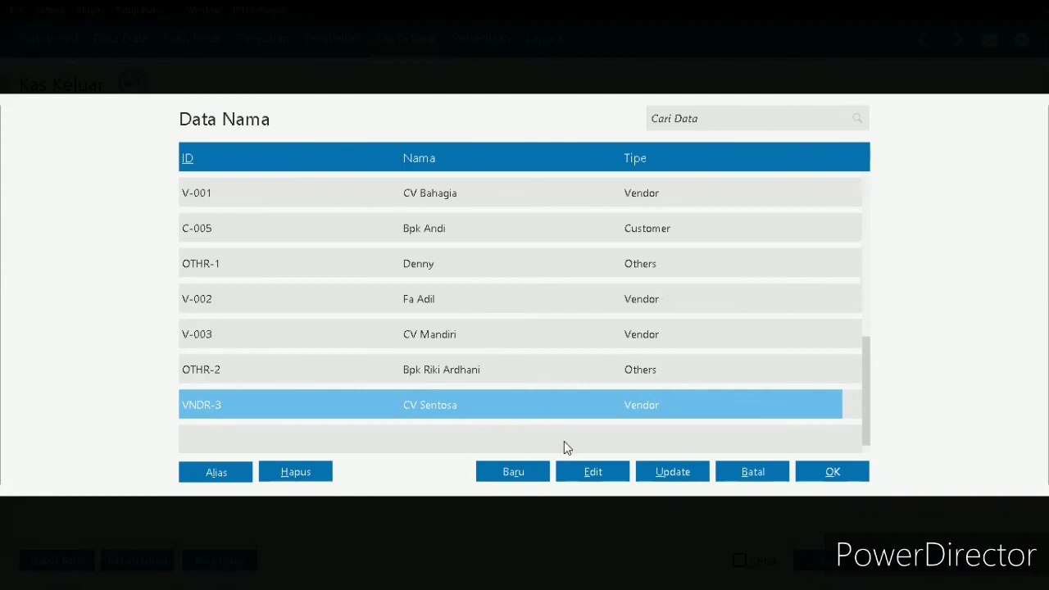
pyautogui.click(608, 475)
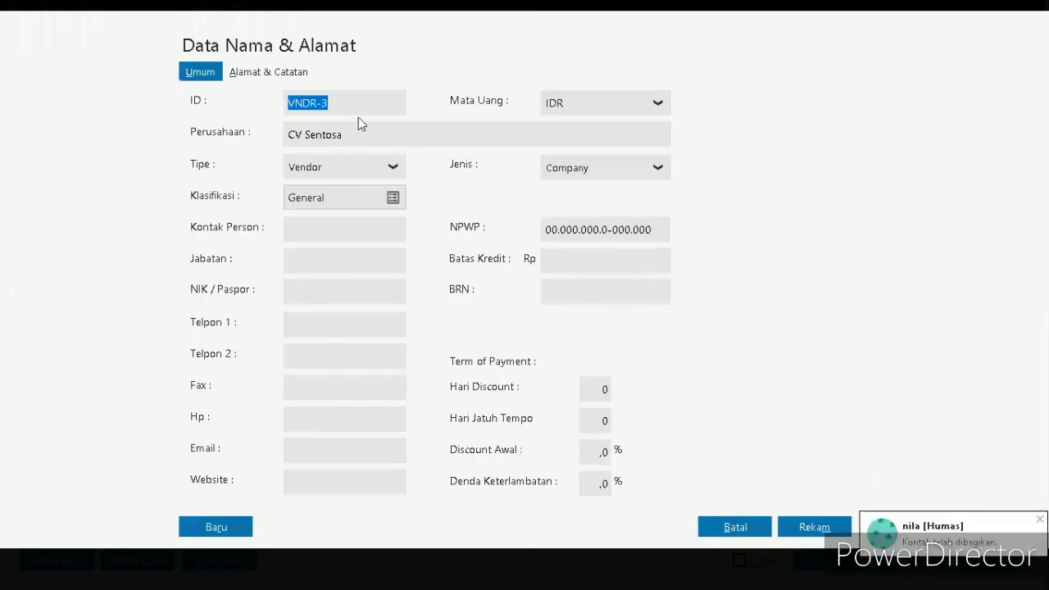
pyautogui.press('BackSpace')
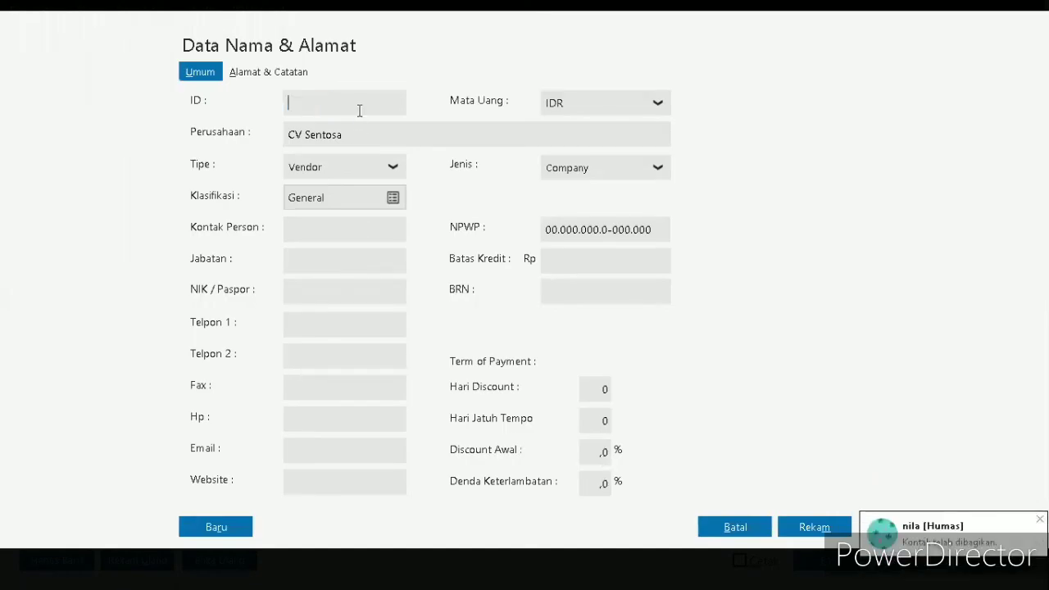
pyautogui.write('V')
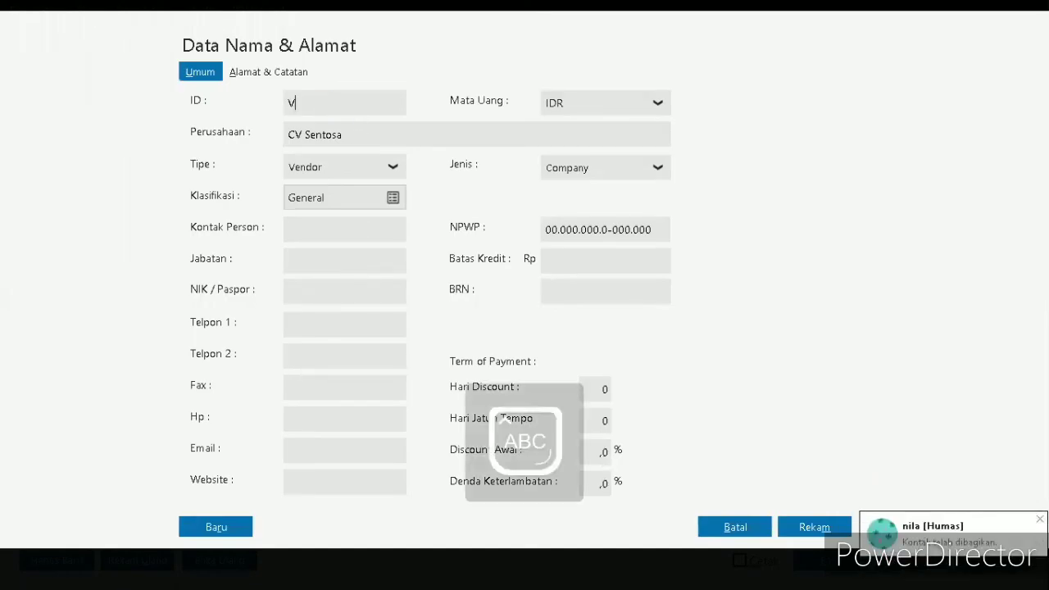
pyautogui.write('-004')
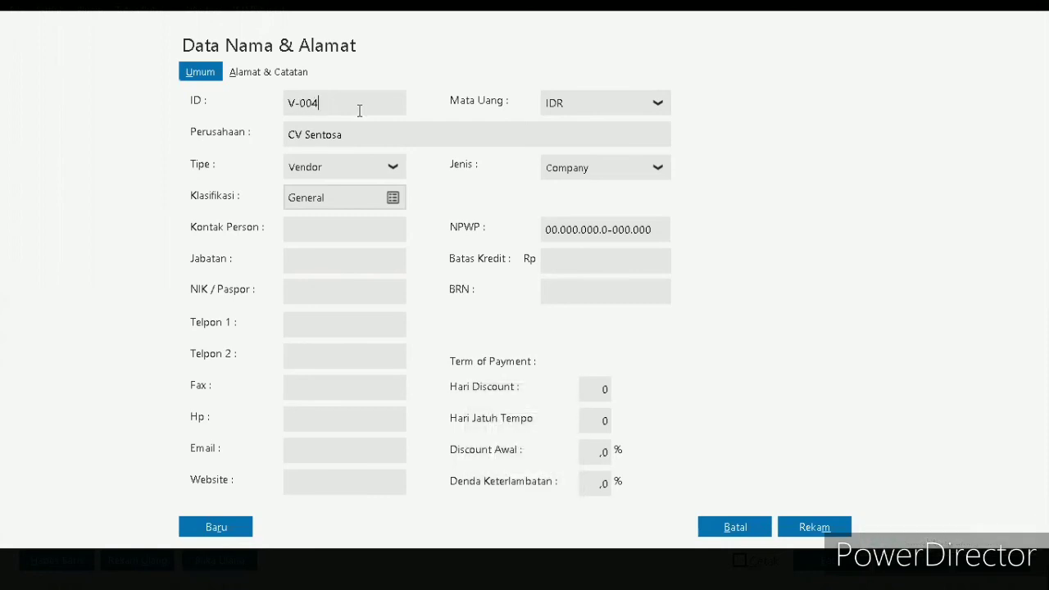
pyautogui.click(812, 529)
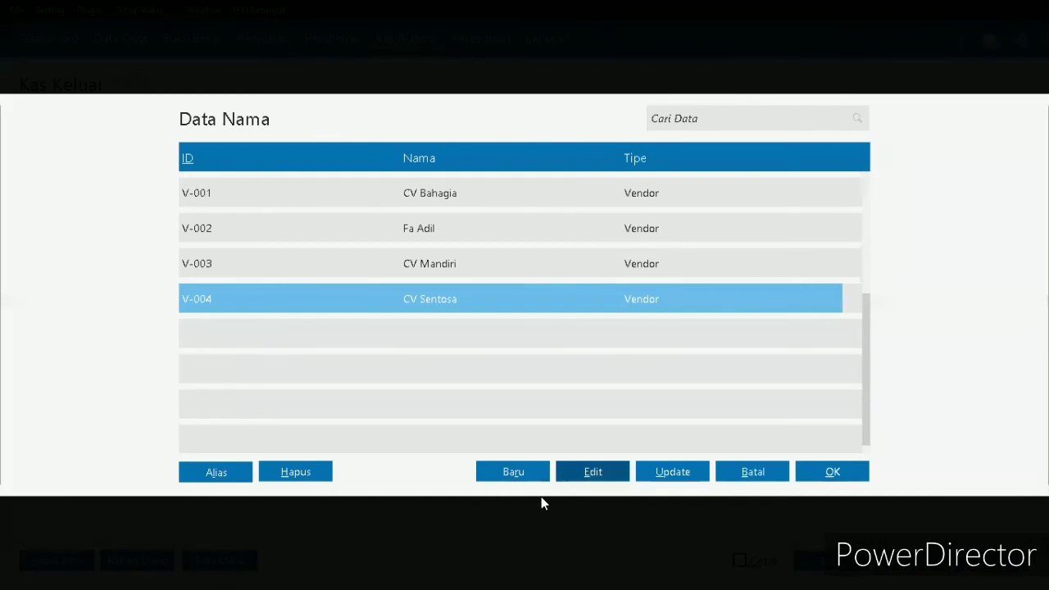
# - Choose CV Sentosa as the voucher's Penerima and set the voucher date to 22/01/2018
pyautogui.doubleClick(341, 304)
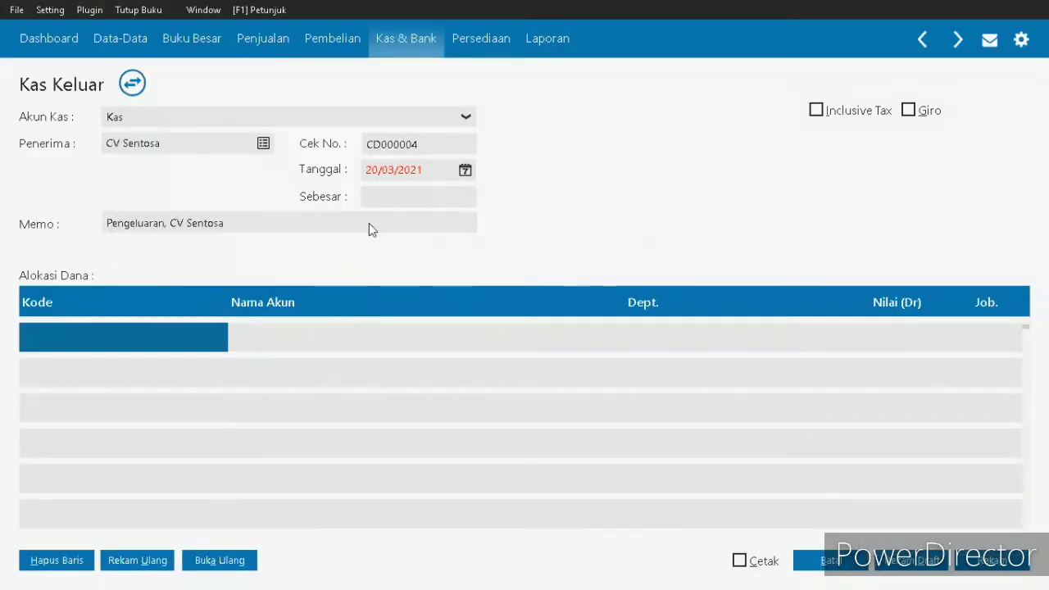
pyautogui.click(426, 171)
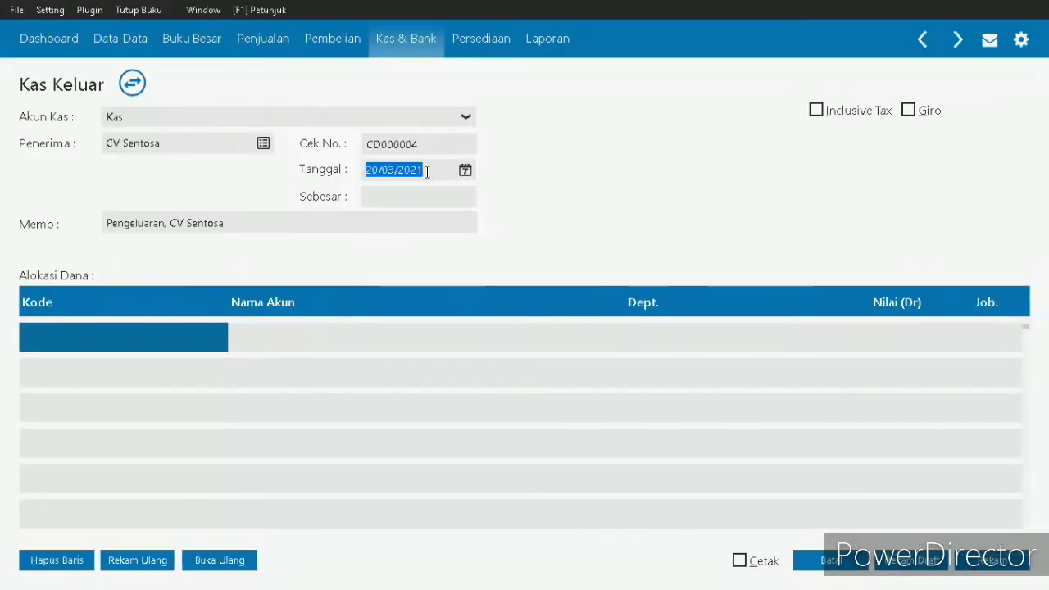
pyautogui.press('BackSpace')
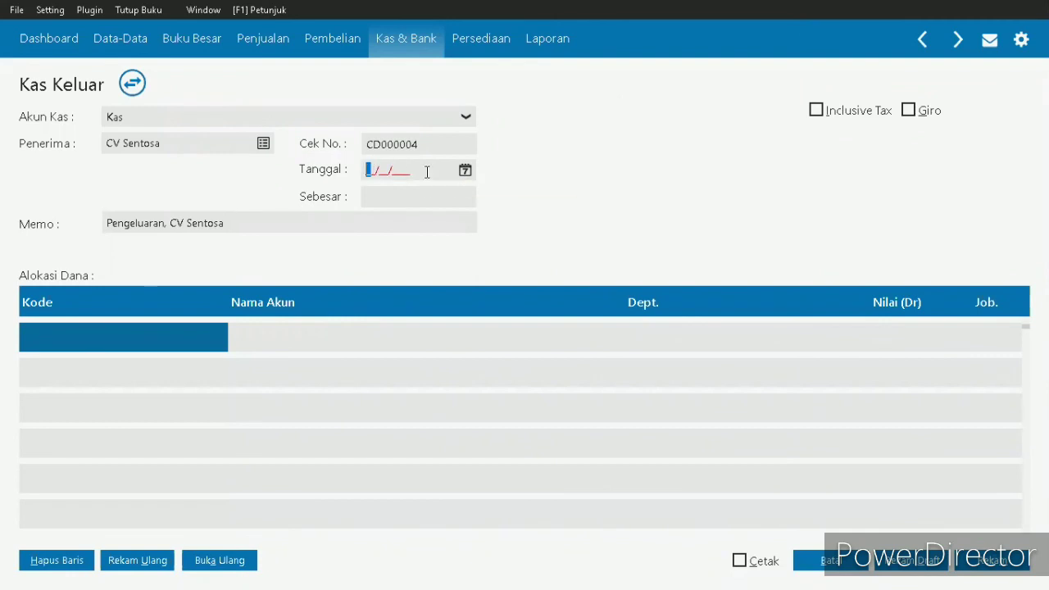
pyautogui.write('22/01/2018')
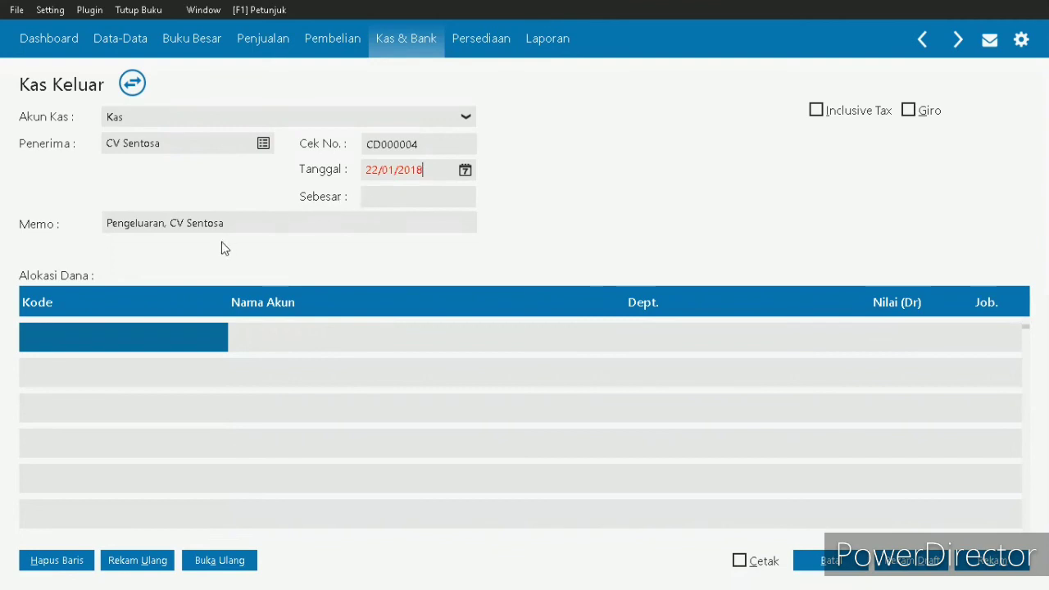
# - Extend the voucher memo to read "Pengeluaran Pembelian Perlengkapan Servis, CV Sentosa"
pyautogui.click(161, 228)
pyautogui.doubleClick(161, 227)
pyautogui.click(162, 228)
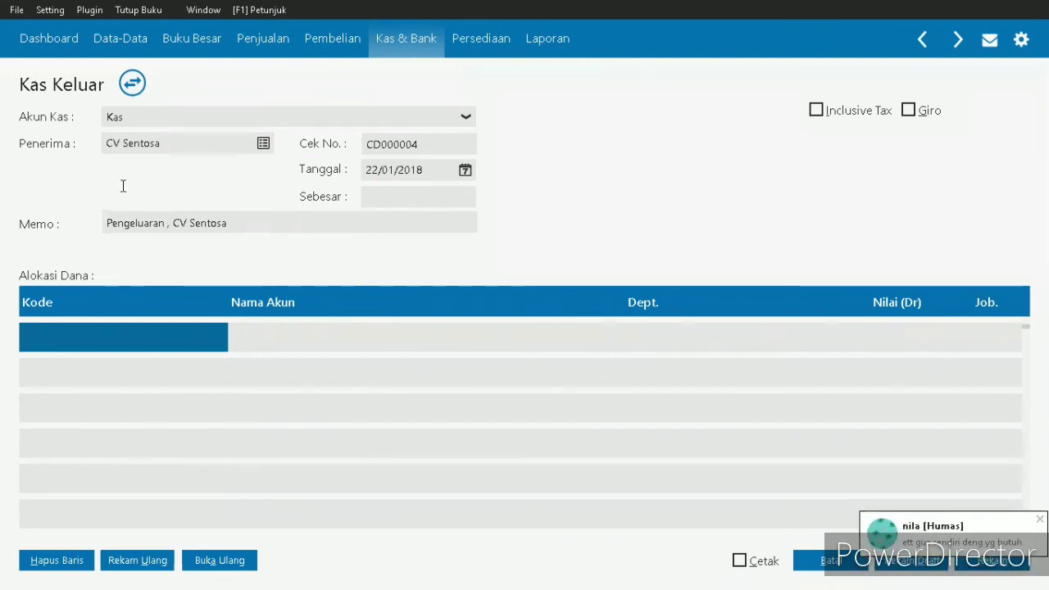
pyautogui.write('Pembeli')
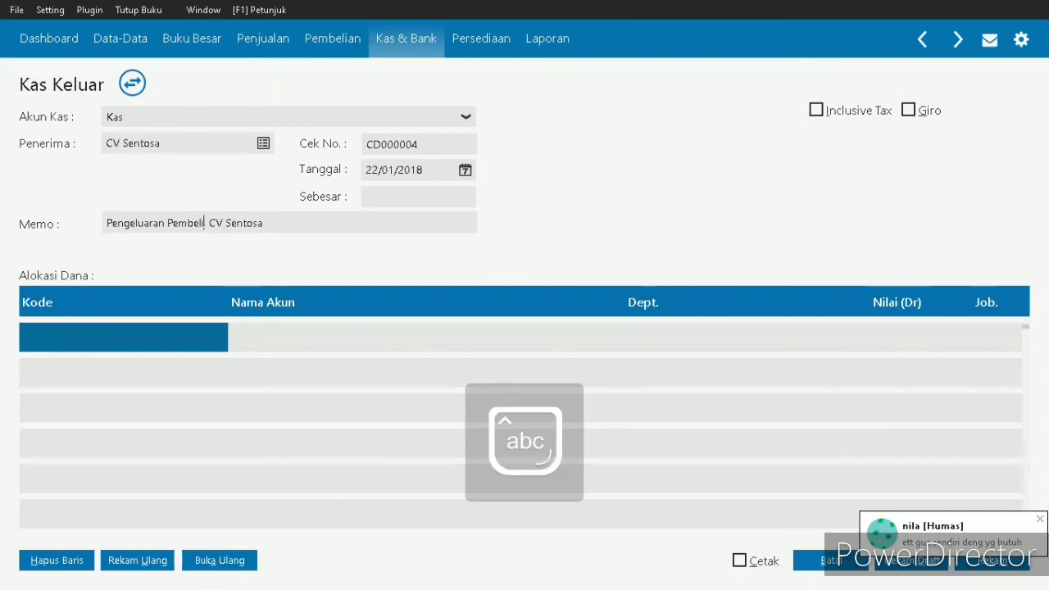
pyautogui.write('an Perlen')
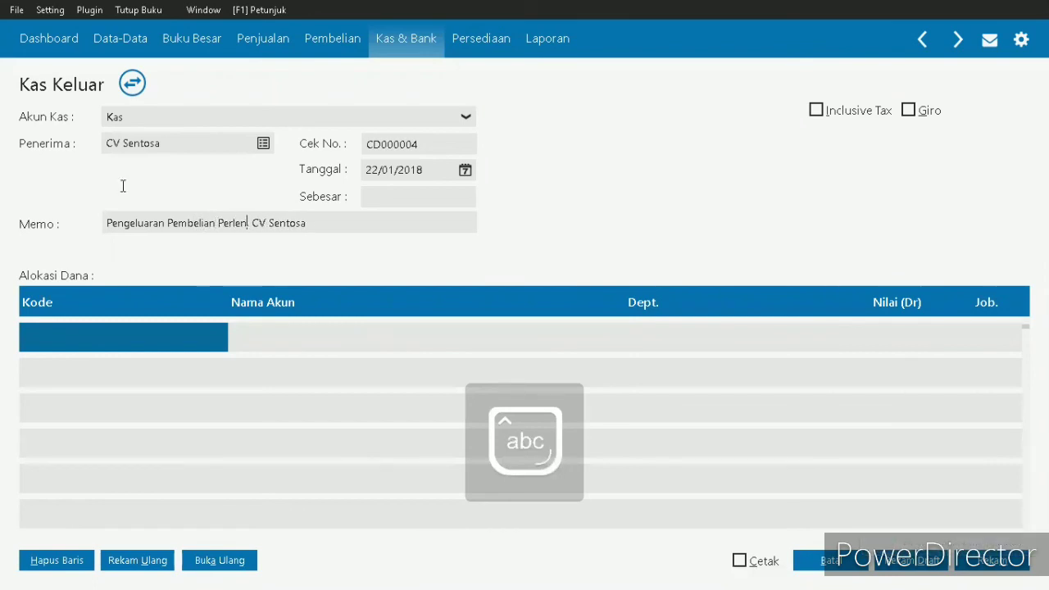
pyautogui.write('gkapan')
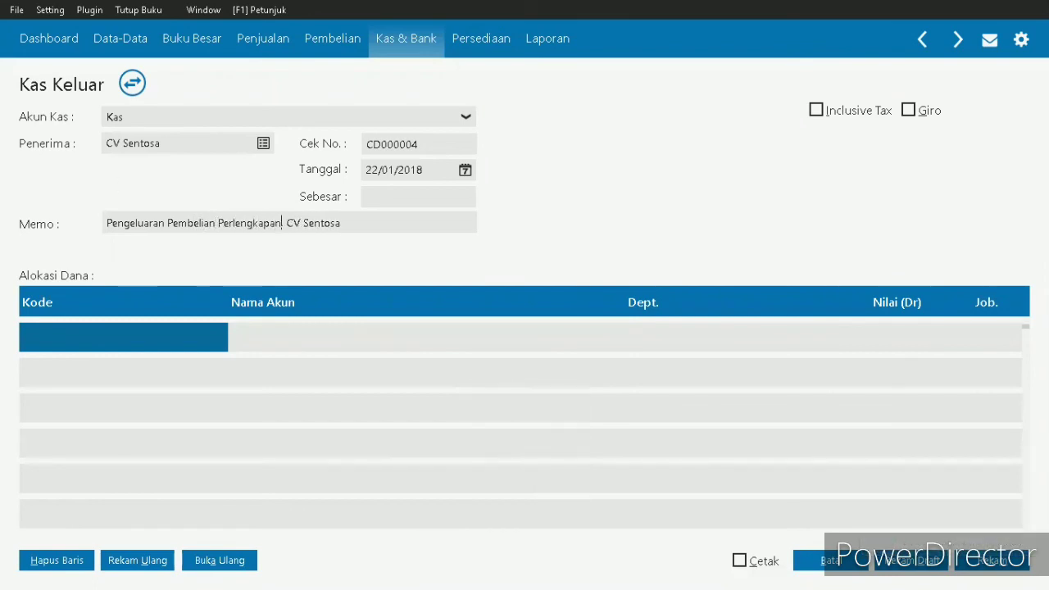
pyautogui.press('capslock')
pyautogui.write('A')
pyautogui.press('BackSpace')
pyautogui.write('S')
pyautogui.press('capslock')
pyautogui.write('er')
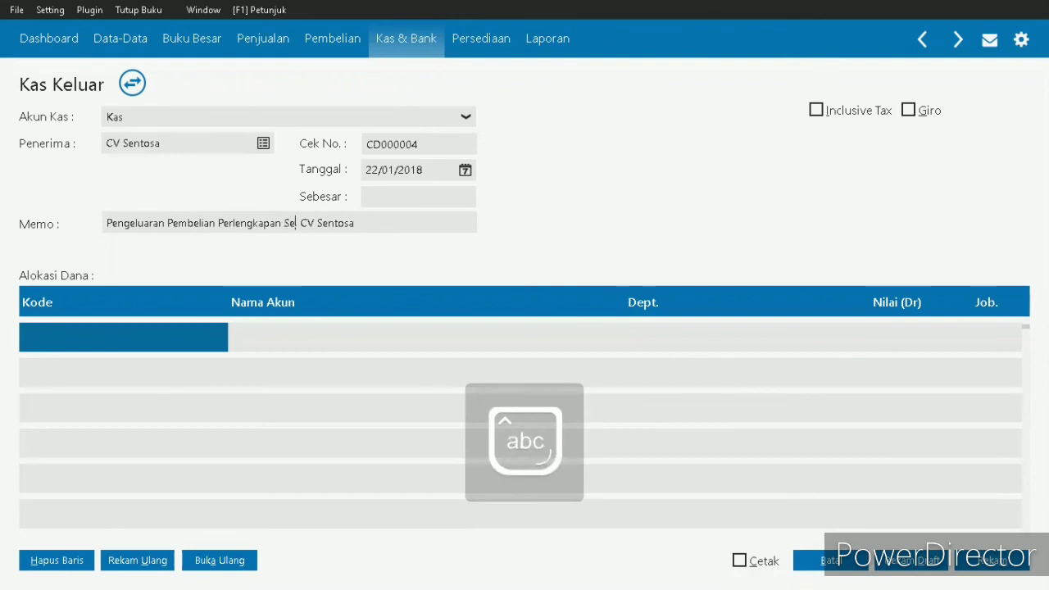
pyautogui.write('vis')
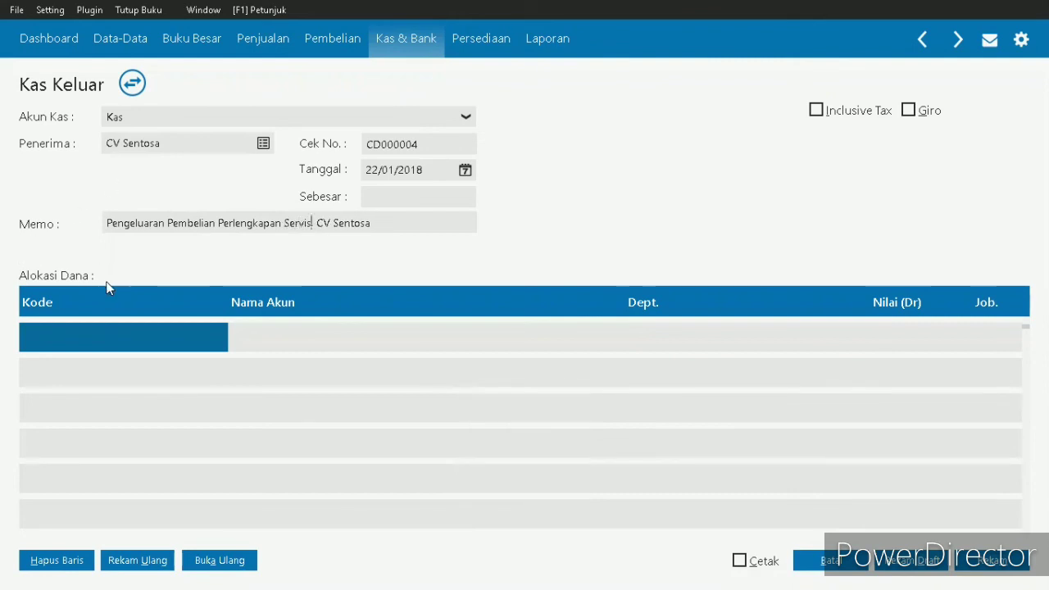
# - Assign the Perlengkapan account, code 170000090, to the first Alokasi Dana line of the voucher
pyautogui.click(105, 342)
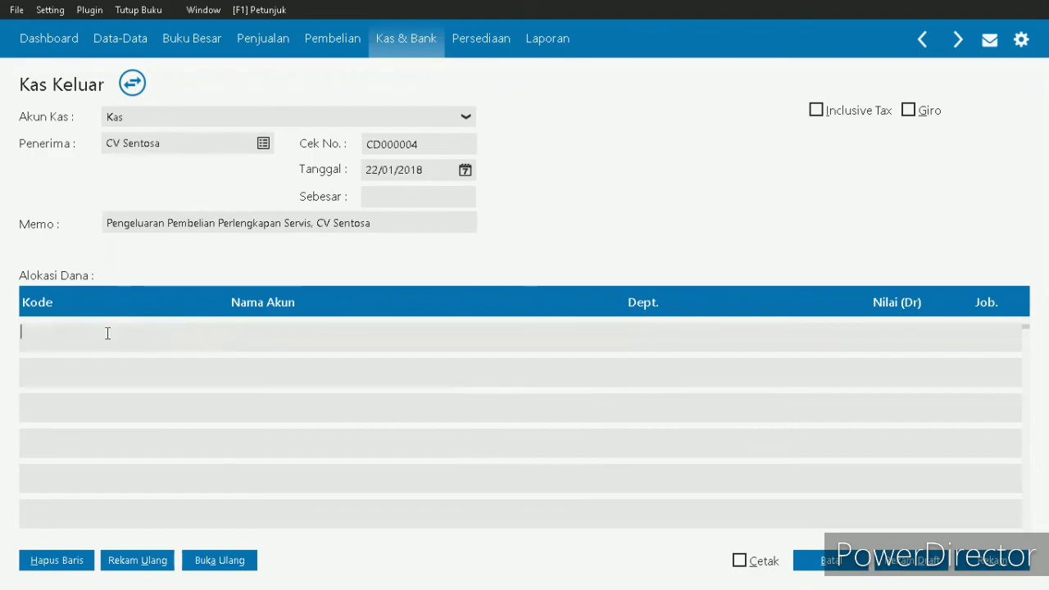
pyautogui.doubleClick(105, 342)
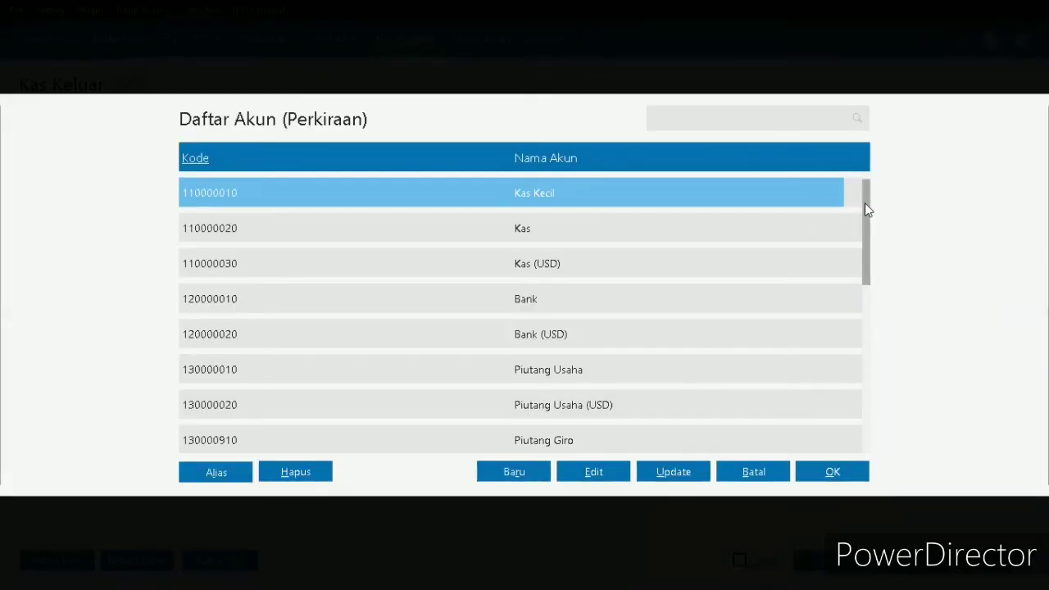
pyautogui.moveTo(865, 203); pyautogui.dragTo(868, 235)
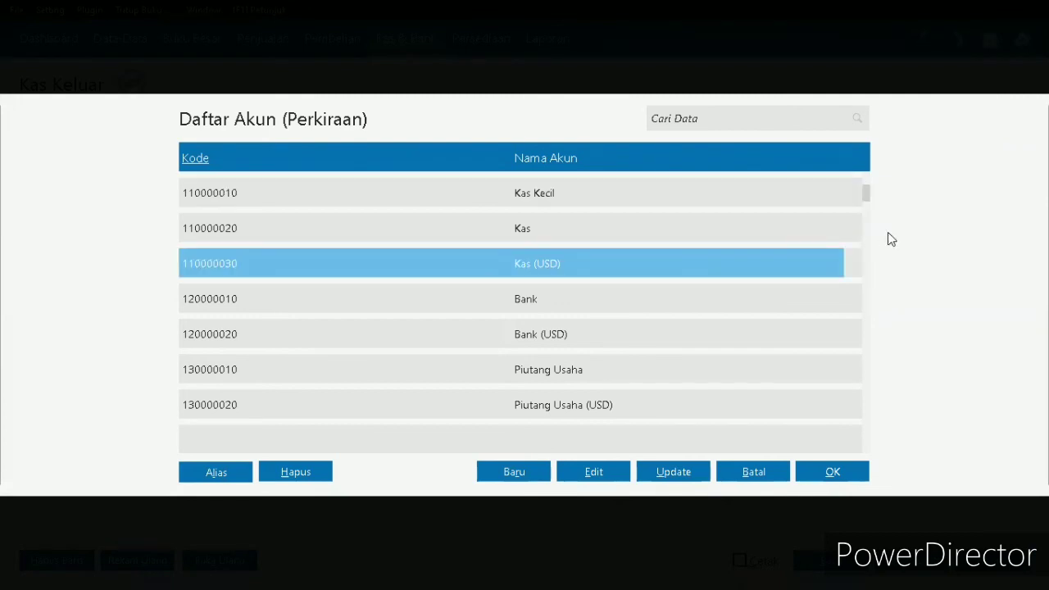
pyautogui.press('Down')
pyautogui.press('Down')
pyautogui.press('Down')
pyautogui.press('Down')
pyautogui.press('Down')
pyautogui.press('Down')
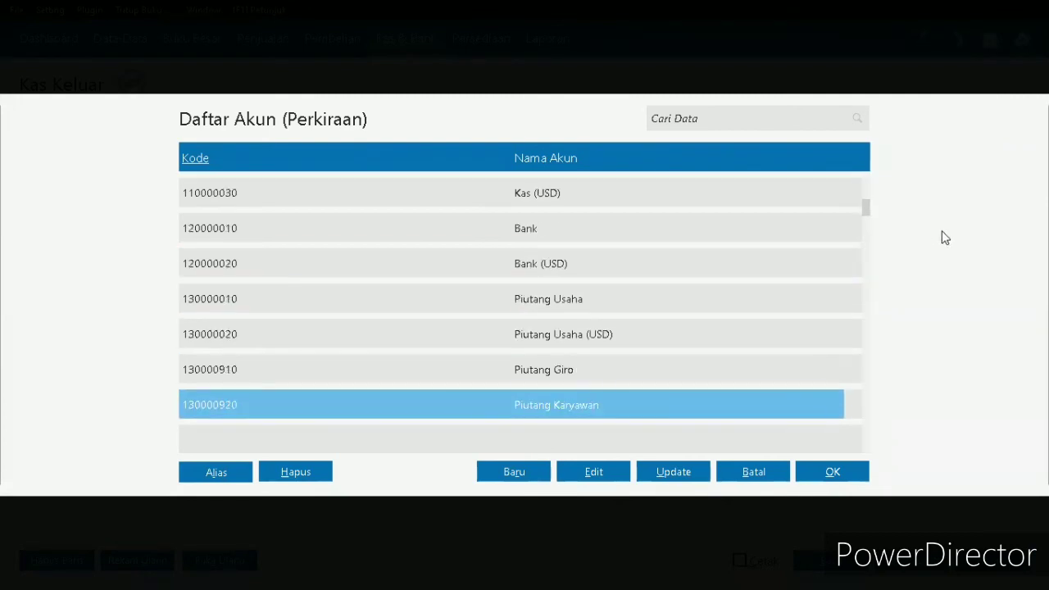
pyautogui.press('Down')
pyautogui.press('Down')
pyautogui.press('Down')
pyautogui.press('Down')
pyautogui.press('Down')
pyautogui.press('Down')
pyautogui.press('Down')
pyautogui.press('Down')
pyautogui.press('Down')
pyautogui.press('Down')
pyautogui.press('Down')
pyautogui.press('Down')
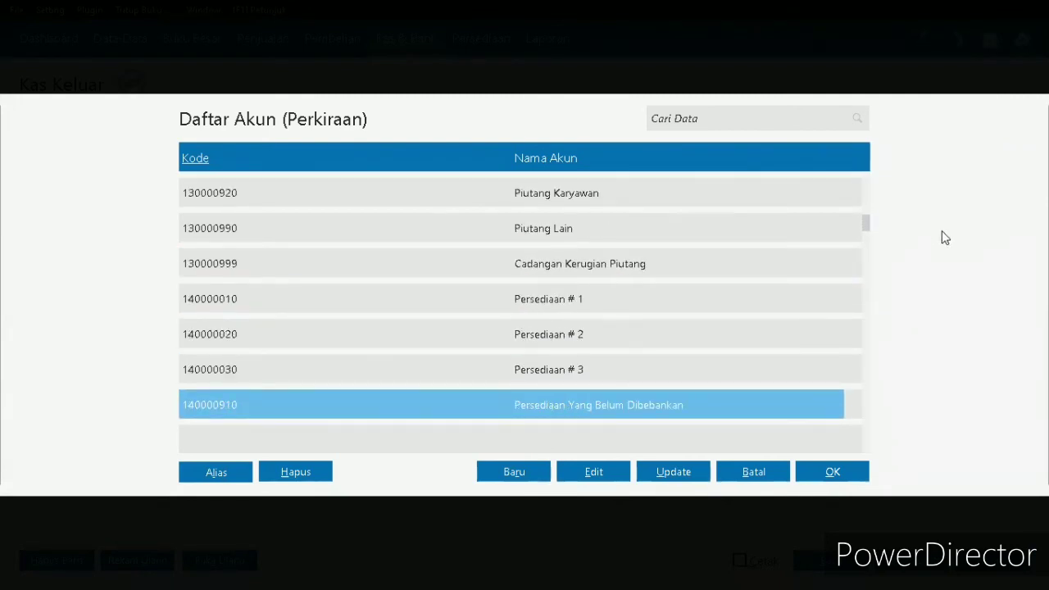
pyautogui.press('Down')
pyautogui.press('Down')
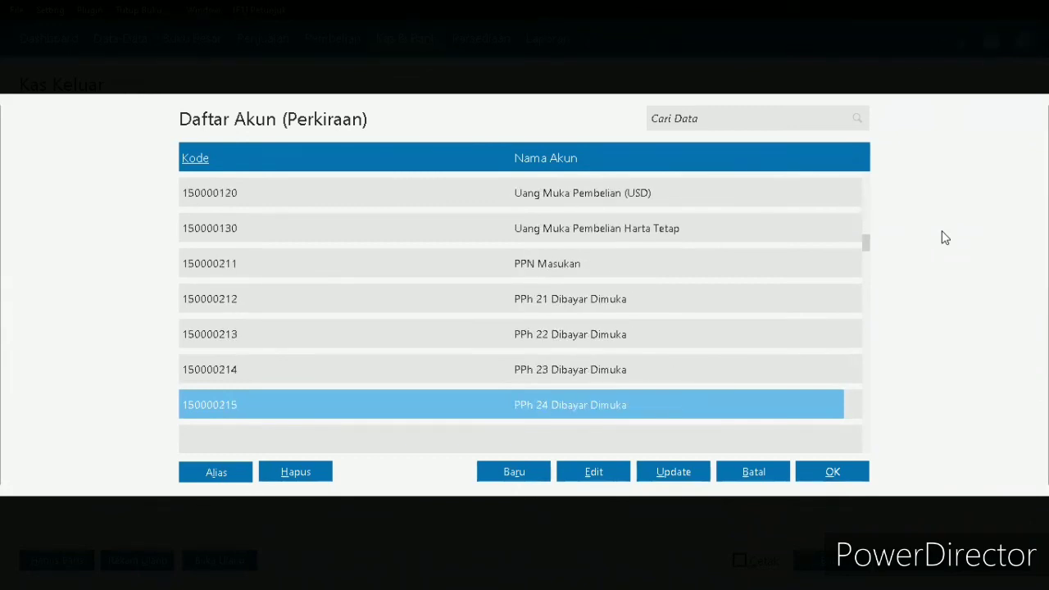
pyautogui.press('Up')
pyautogui.press('Up')
pyautogui.press('Up')
pyautogui.press('Up')
pyautogui.press('Up')
pyautogui.press('Up')
pyautogui.press('Up')
pyautogui.press('Up')
pyautogui.press('Up')
pyautogui.press('Up')
pyautogui.press('Up')
pyautogui.press('Up')
pyautogui.press('Up')
pyautogui.press('Up')
pyautogui.press('Up')
pyautogui.press('Up')
pyautogui.press('Up')
pyautogui.press('Up')
pyautogui.press('Up')
pyautogui.press('Up')
pyautogui.press('Up')
pyautogui.press('Up')
pyautogui.press('Up')
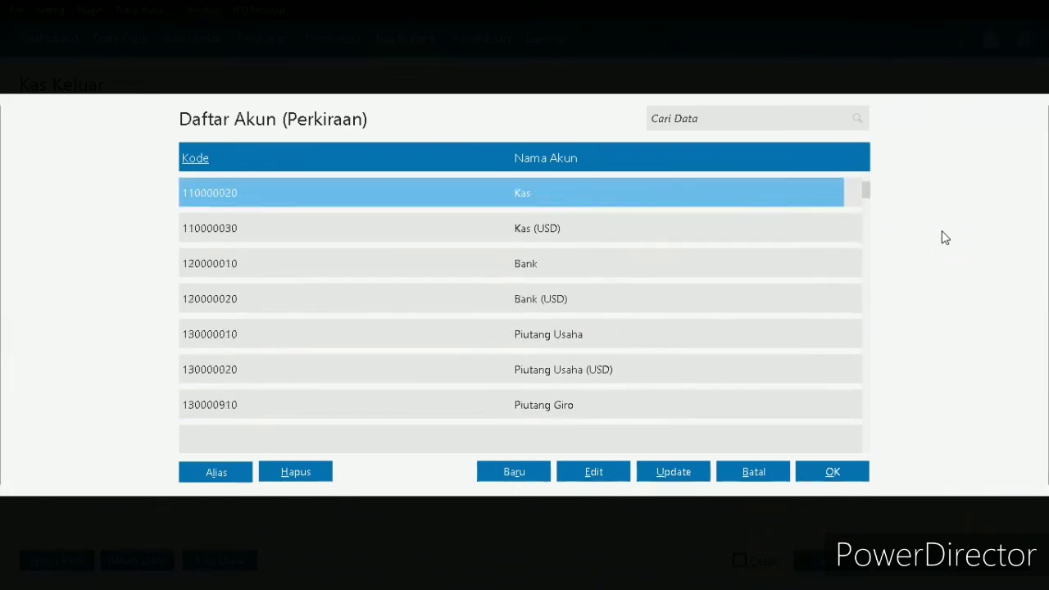
pyautogui.press('Down')
pyautogui.press('Down')
pyautogui.press('Down')
pyautogui.press('Down')
pyautogui.press('Down')
pyautogui.press('Down')
pyautogui.press('Down')
pyautogui.press('Down')
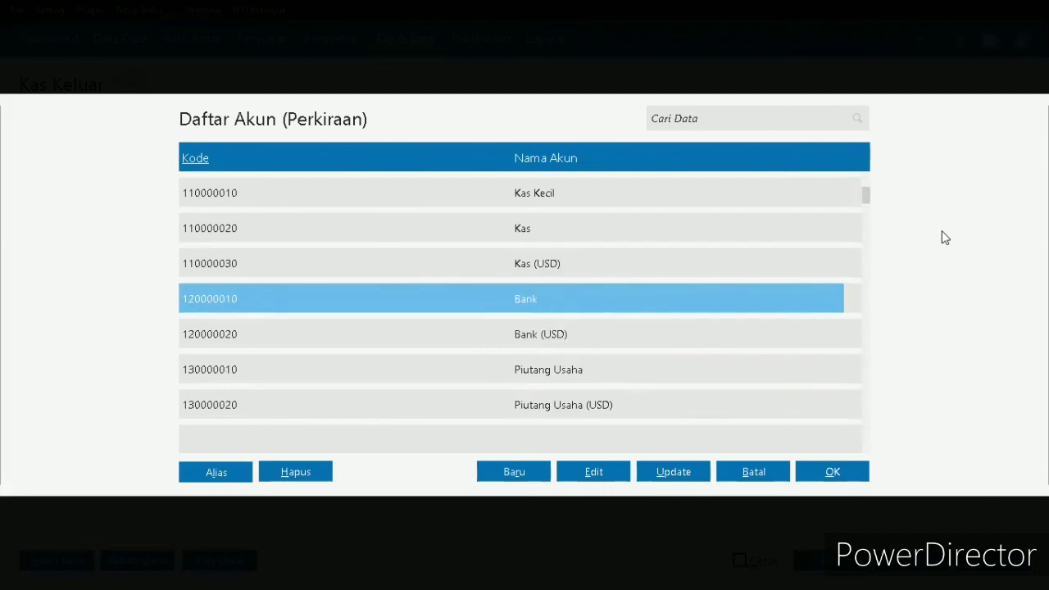
pyautogui.press('Down')
pyautogui.press('Down')
pyautogui.press('Down')
pyautogui.press('Down')
pyautogui.press('Down')
pyautogui.press('Down')
pyautogui.press('Down')
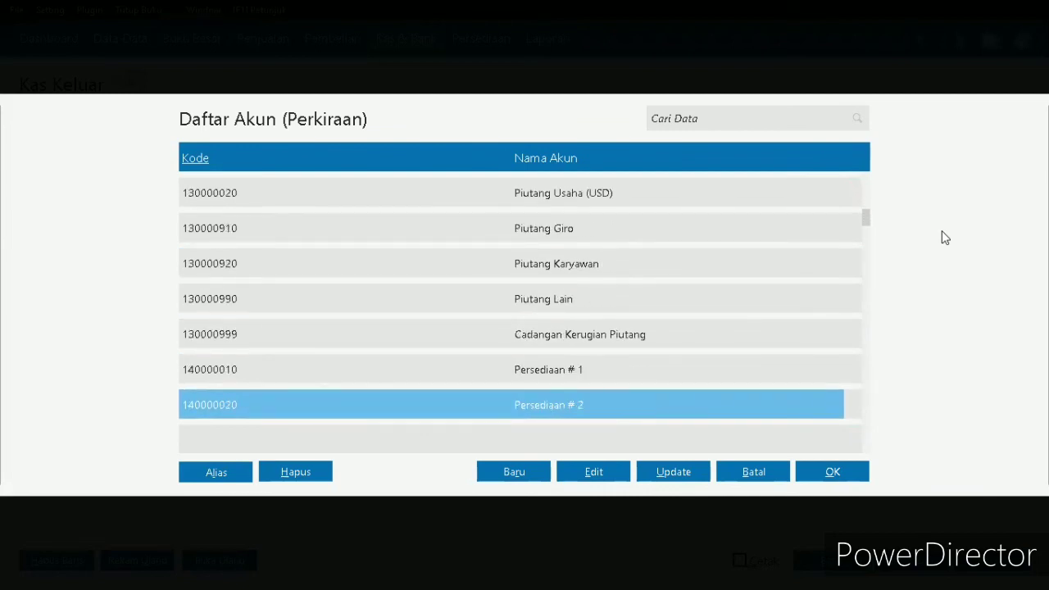
pyautogui.press('Down')
pyautogui.press('Down')
pyautogui.press('Down')
pyautogui.press('Down')
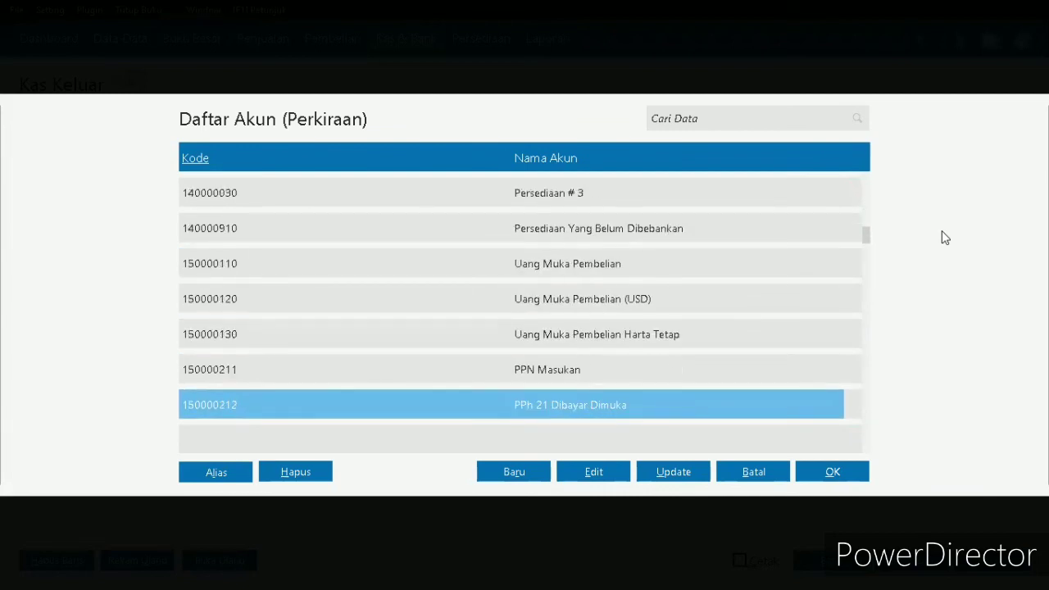
pyautogui.press('Down')
pyautogui.press('Down')
pyautogui.press('Down')
pyautogui.press('Down')
pyautogui.press('Down')
pyautogui.press('Down')
pyautogui.press('Down')
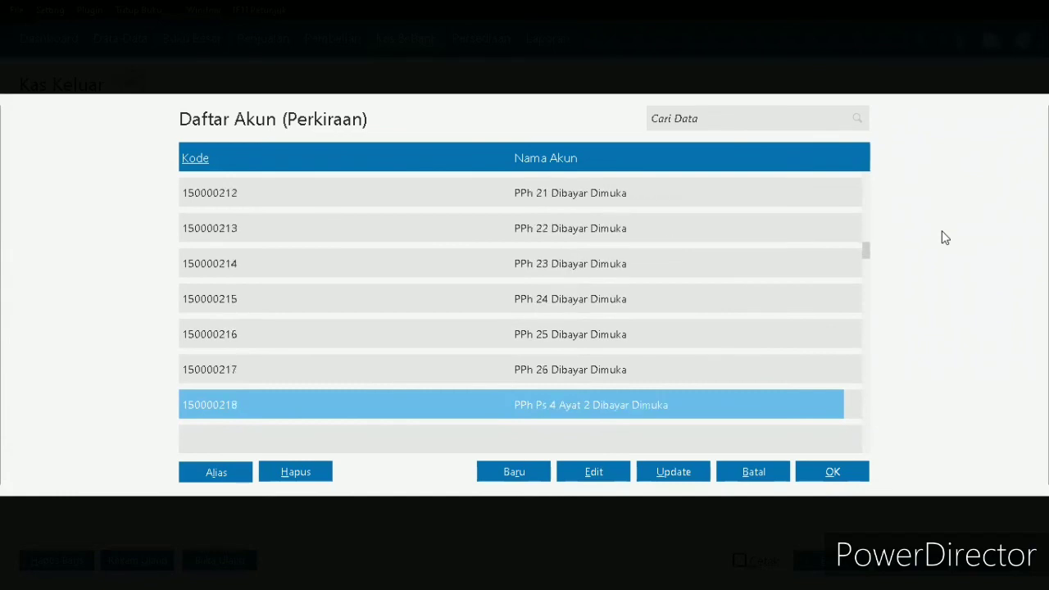
pyautogui.press('Down')
pyautogui.press('Down')
pyautogui.press('Down')
pyautogui.press('Down')
pyautogui.press('Down')
pyautogui.press('Down')
pyautogui.press('Down')
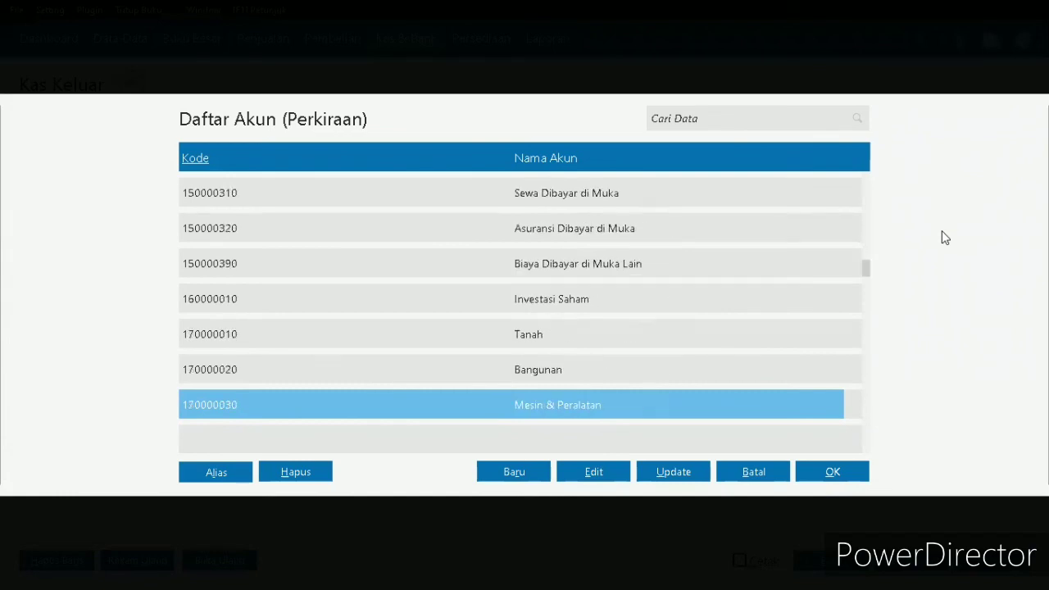
pyautogui.press('Down')
pyautogui.press('Down')
pyautogui.press('Up')
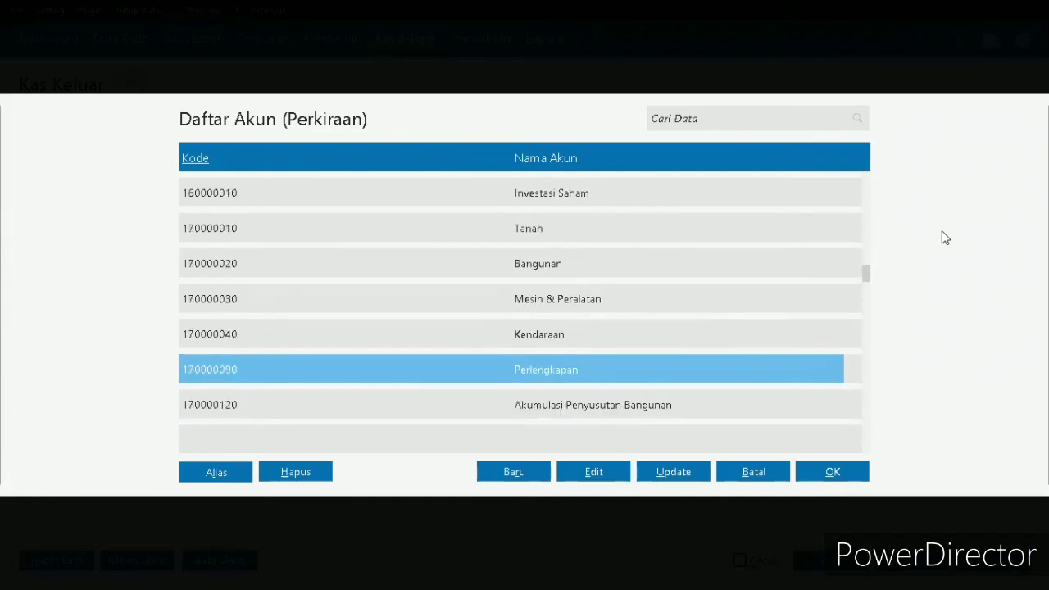
pyautogui.doubleClick(668, 378)
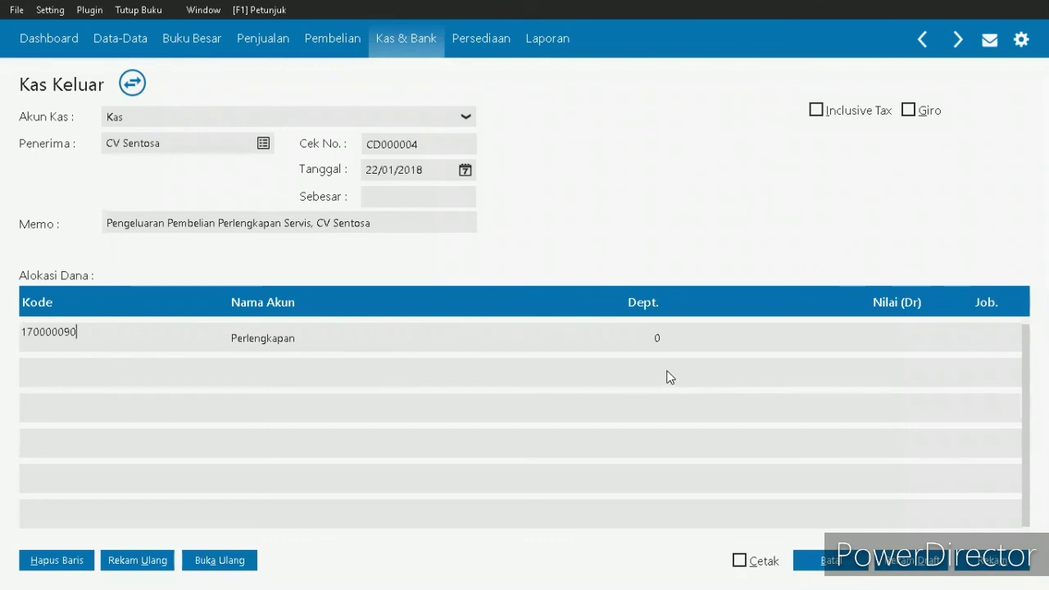
# - Enter 1150000 as the Nilai (Dr) of the Perlengkapan allocation line
pyautogui.click(831, 332)
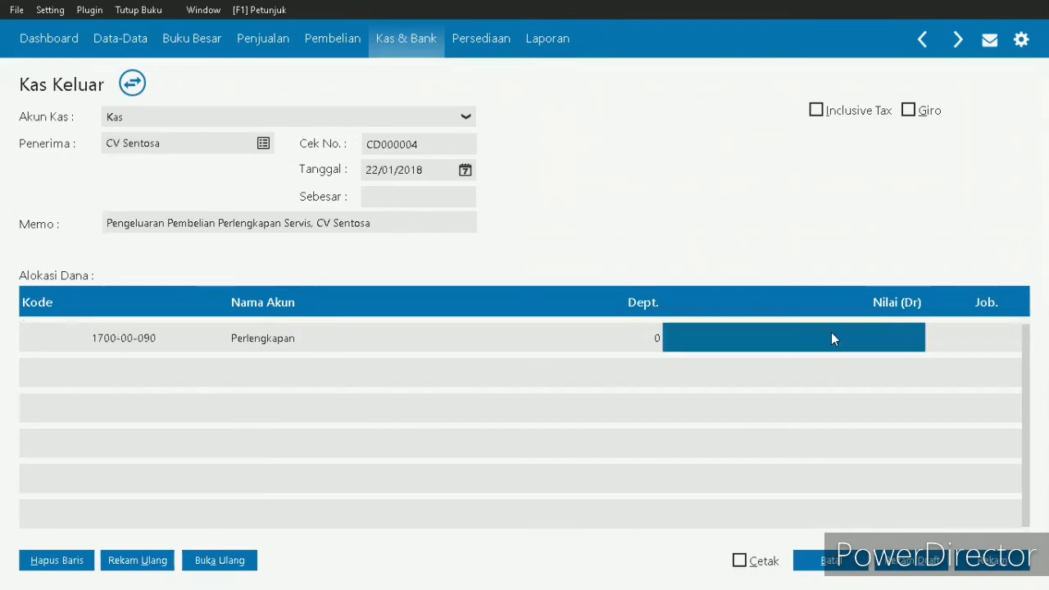
pyautogui.click(831, 332)
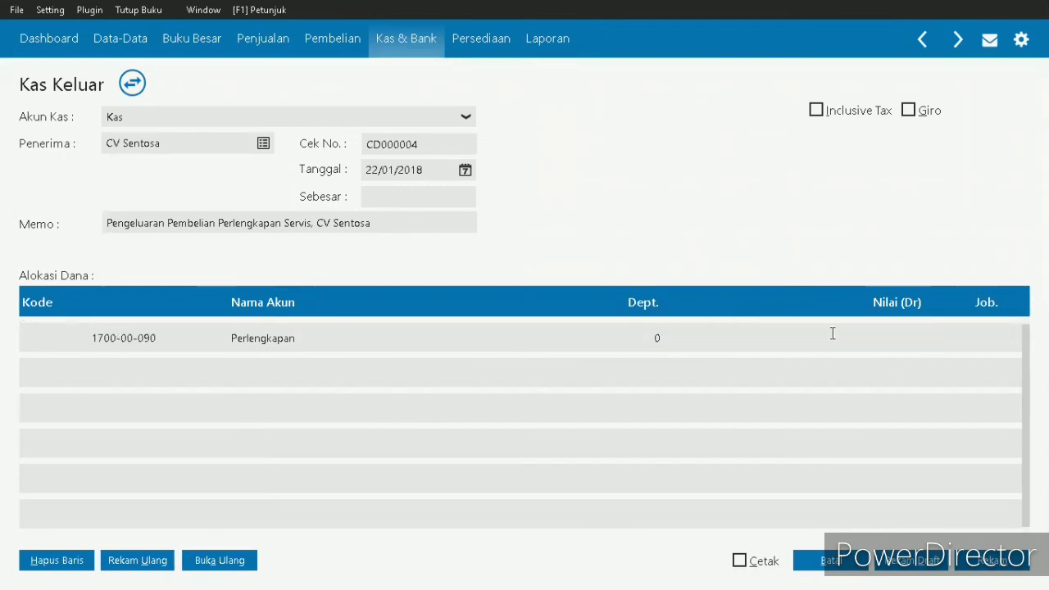
pyautogui.write('1150000')
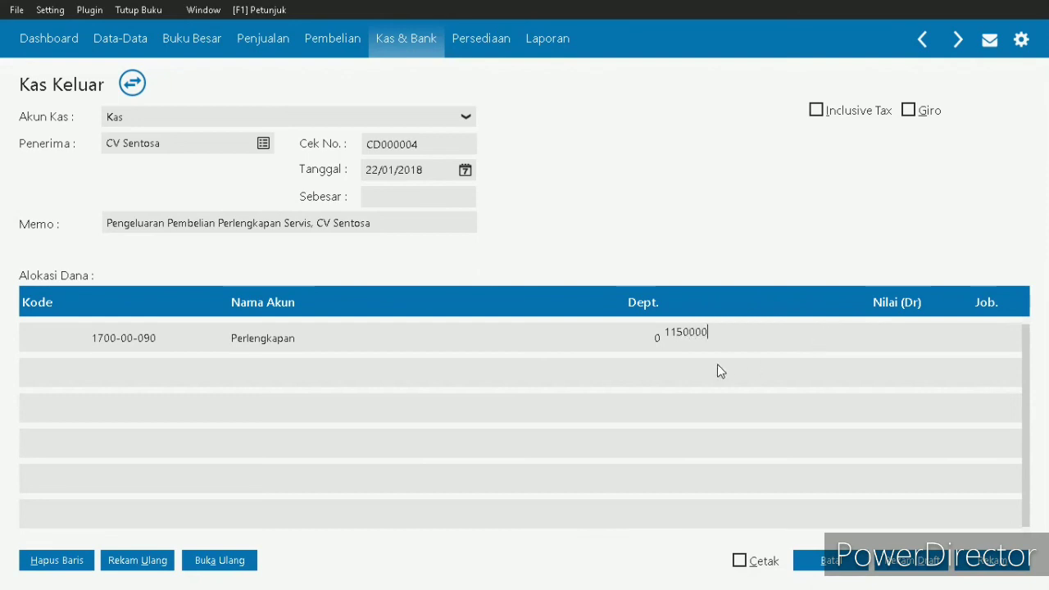
pyautogui.click(503, 338)
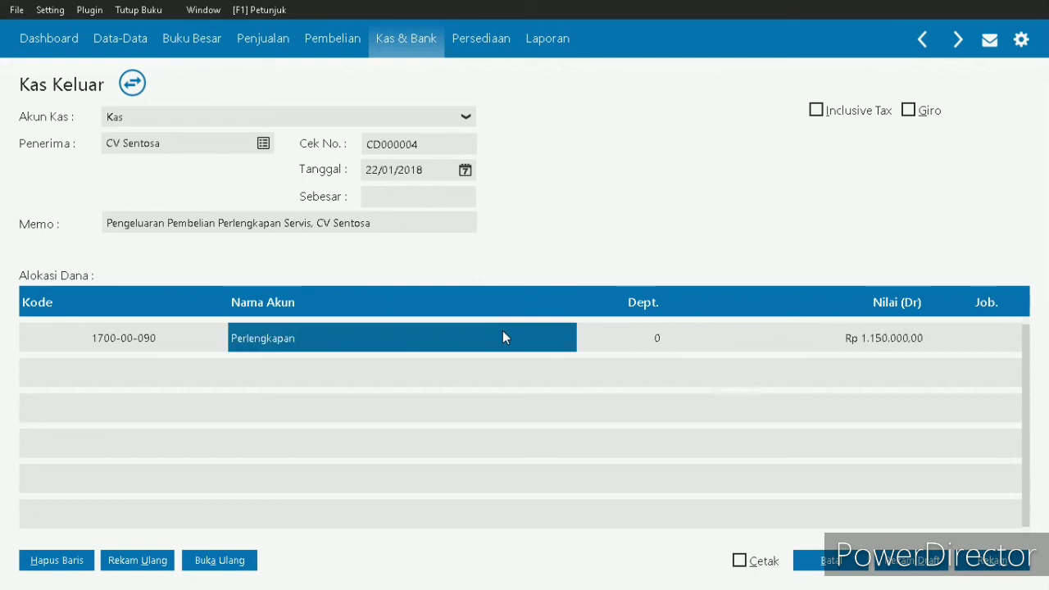
pyautogui.click(138, 346)
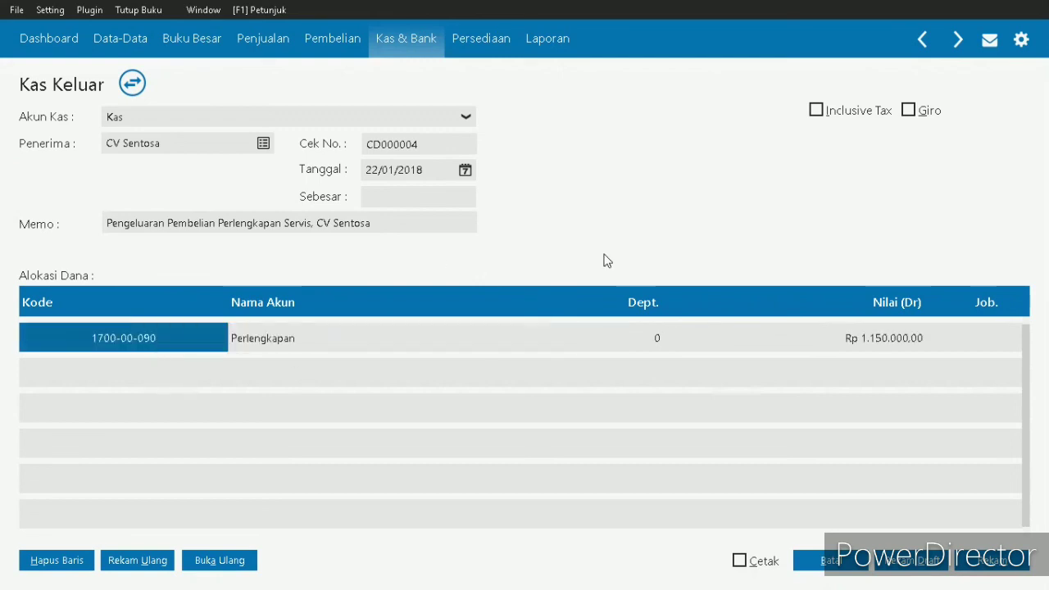
# - Fill the voucher's Sebesar amount with the allocated Rp 1.150.000,00
pyautogui.click(390, 195)
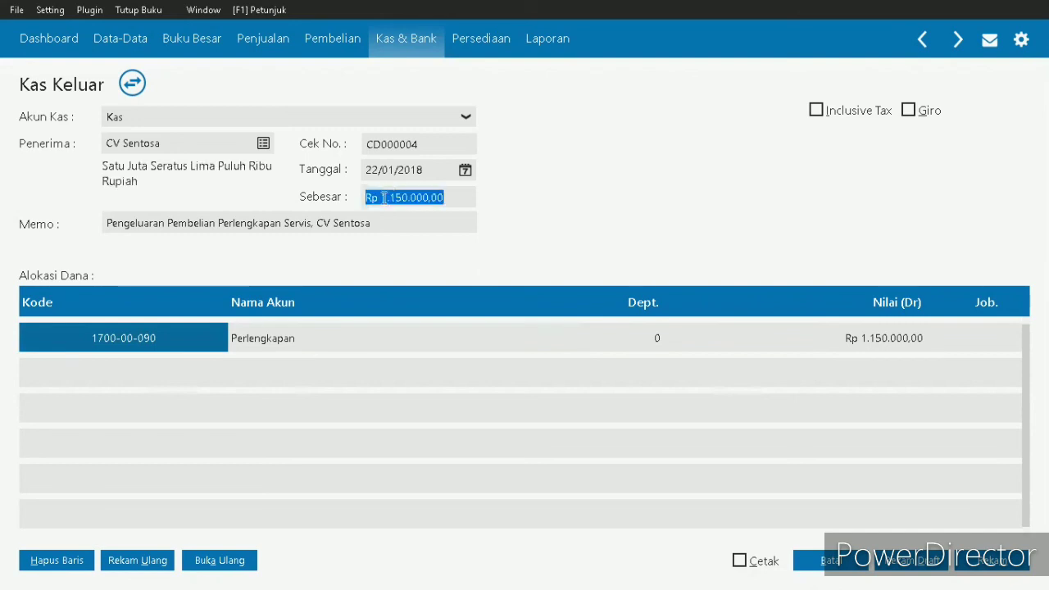
pyautogui.press('Right')
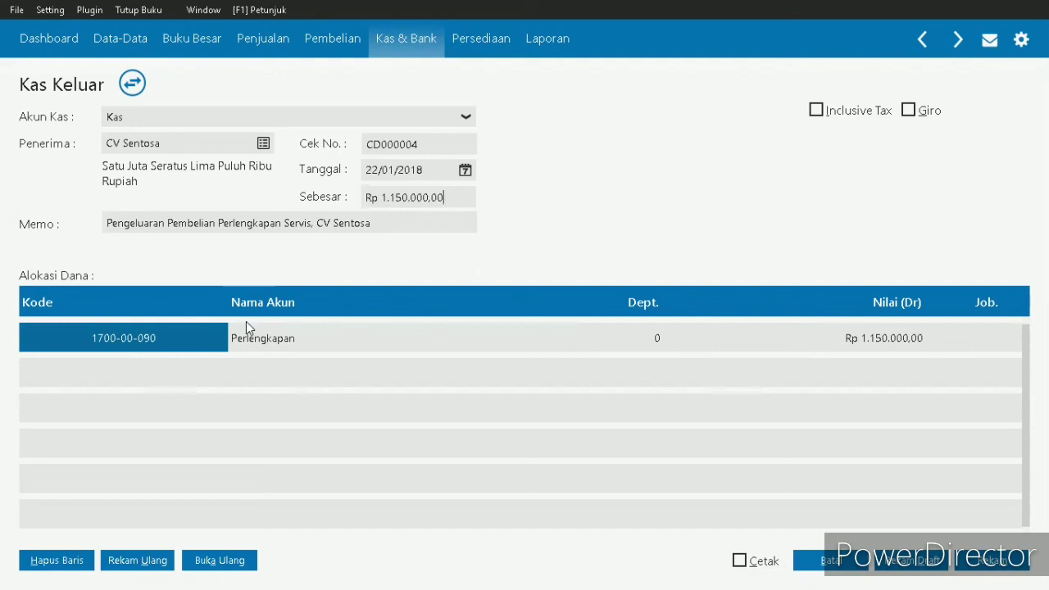
pyautogui.click(194, 331)
pyautogui.press('Down')
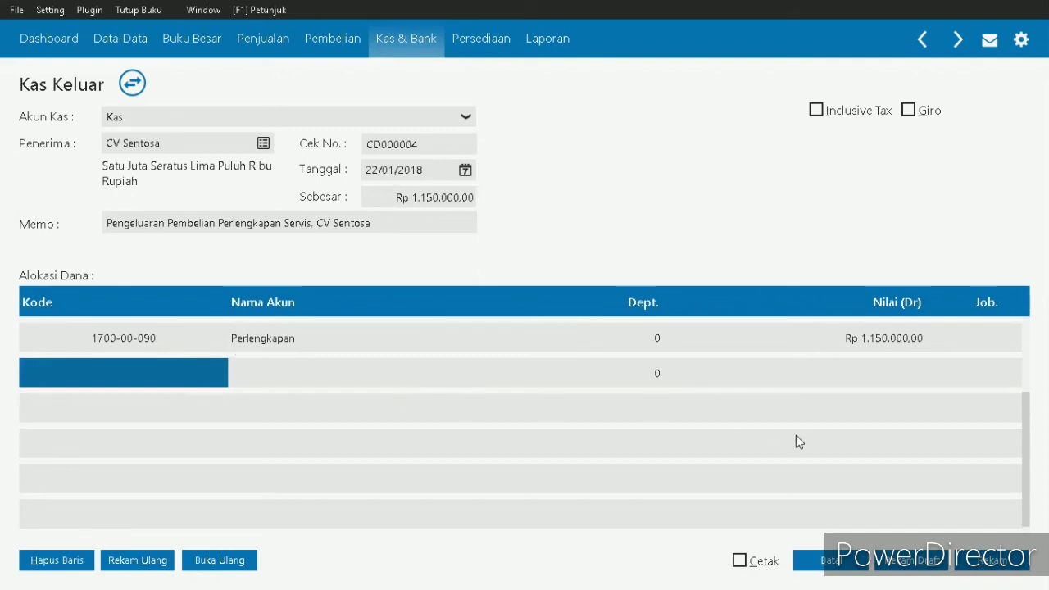
# - Record the CV Sentosa cash voucher, discard the new blank voucher and close the Kas Keluar list
pyautogui.click(993, 566)
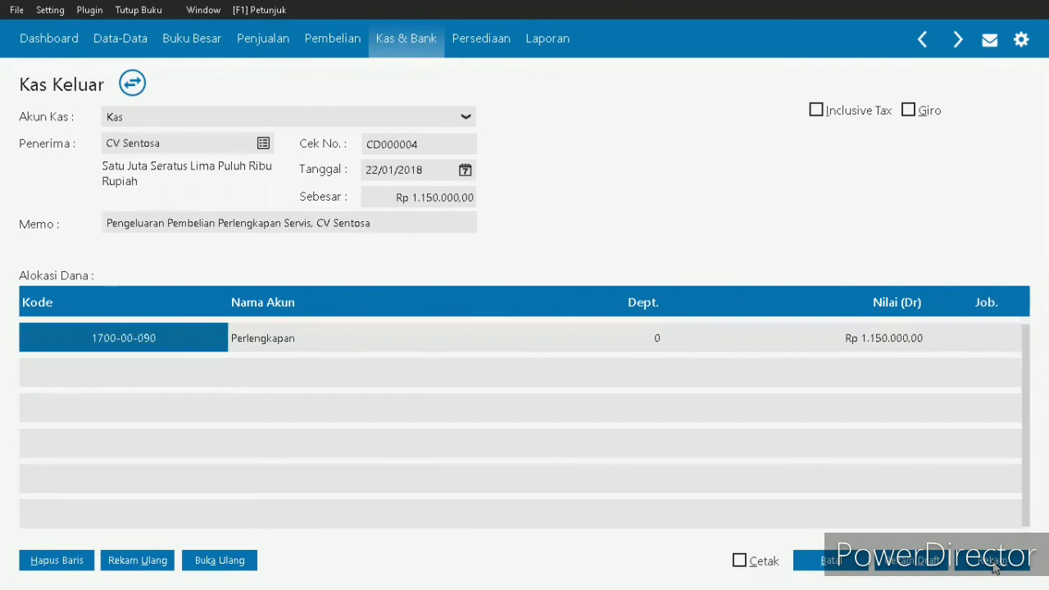
pyautogui.click(1000, 565)
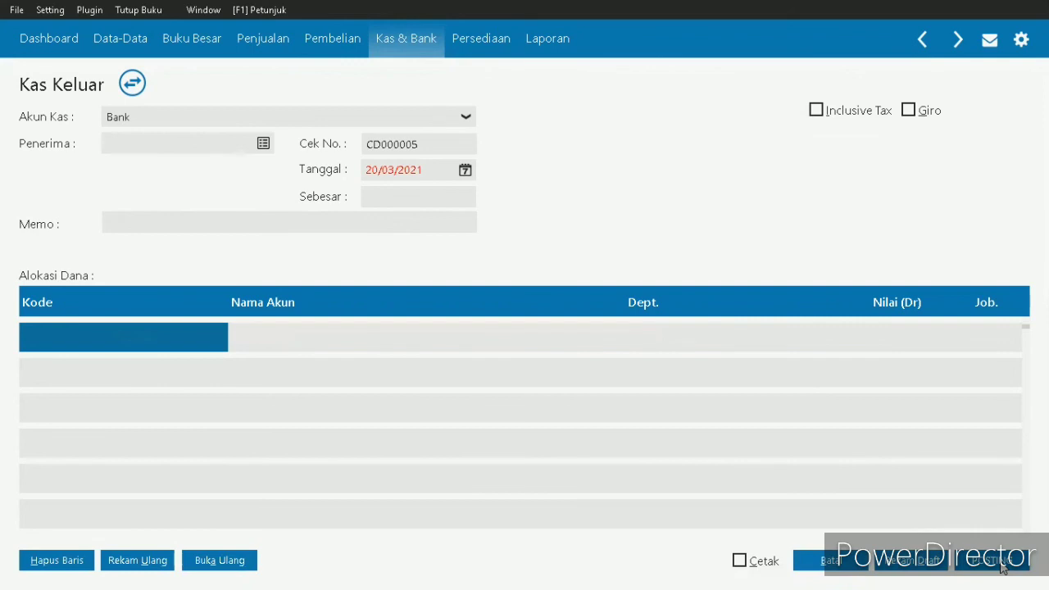
pyautogui.click(824, 558)
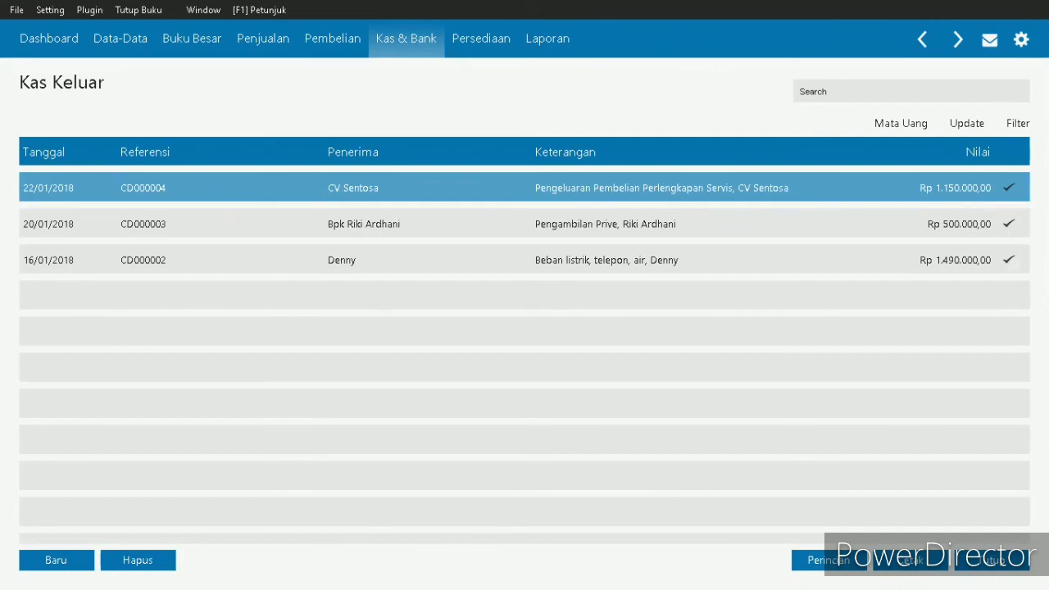
pyautogui.click(1010, 568)
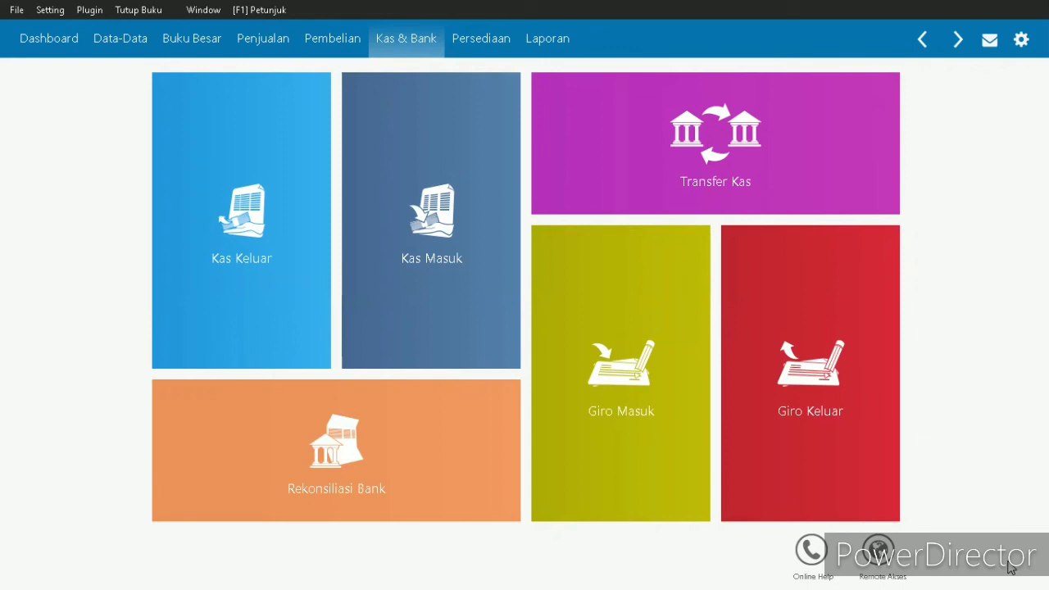
# - Open the Piutang Usaha details of the customer with the Rp 475.000,00 Saldo Piutang
pyautogui.moveTo(217, 115)
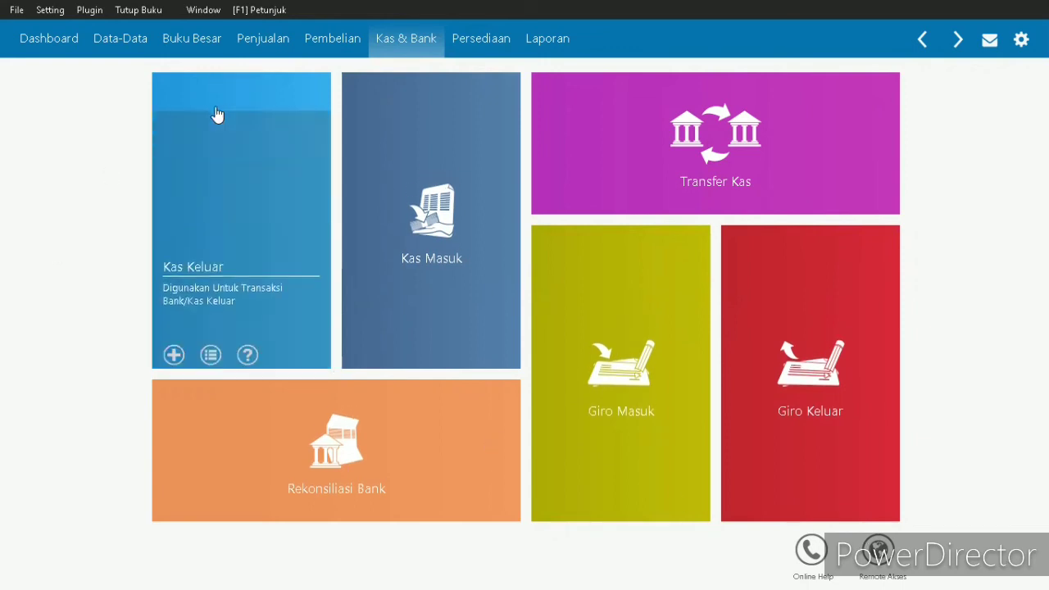
pyautogui.click(272, 67)
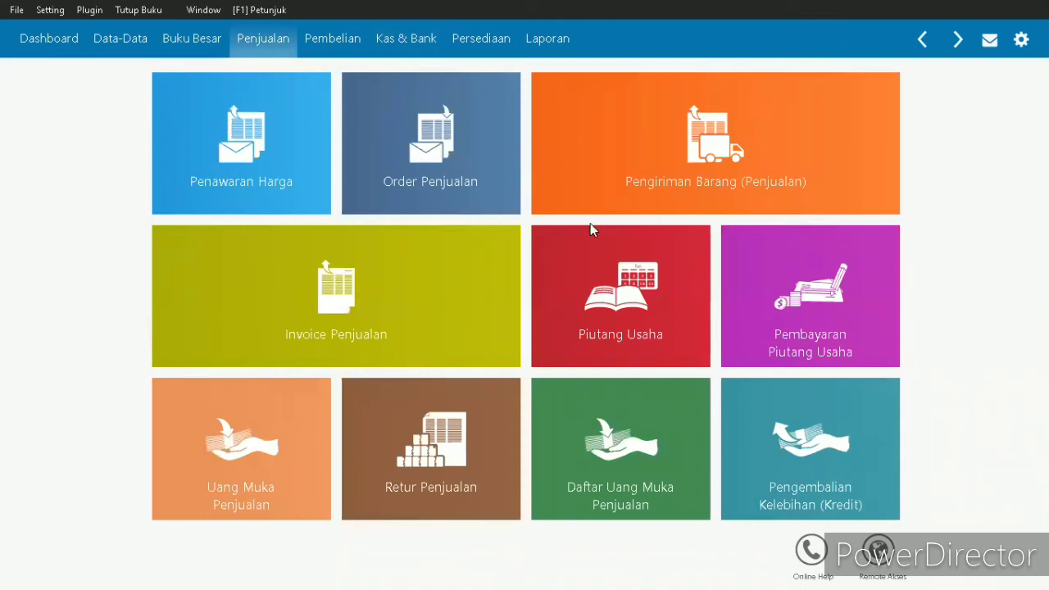
pyautogui.click(625, 270)
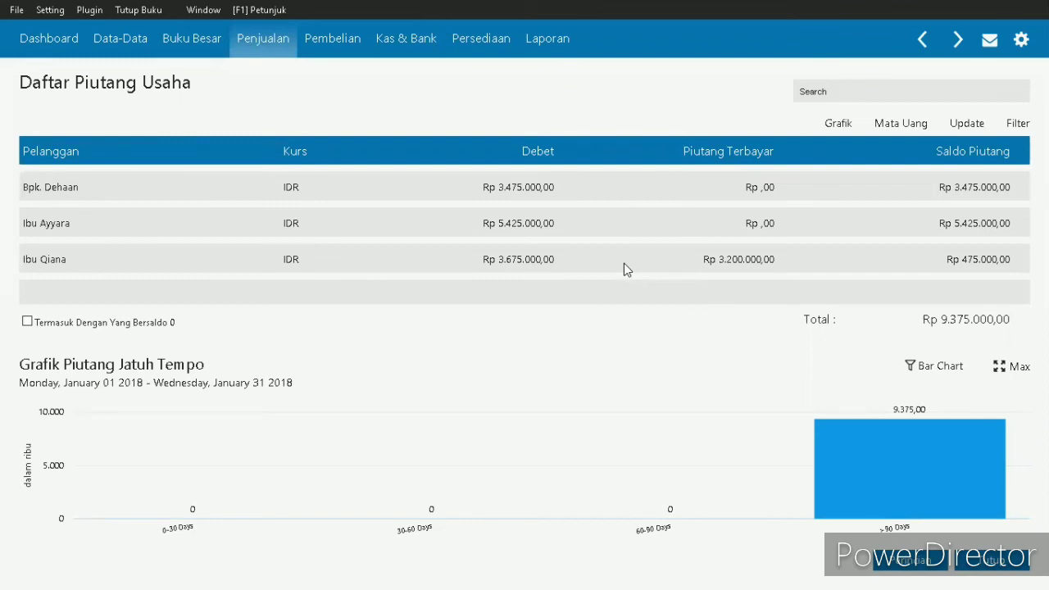
pyautogui.moveTo(339, 152); pyautogui.dragTo(338, 152)
pyautogui.doubleClick(159, 261)
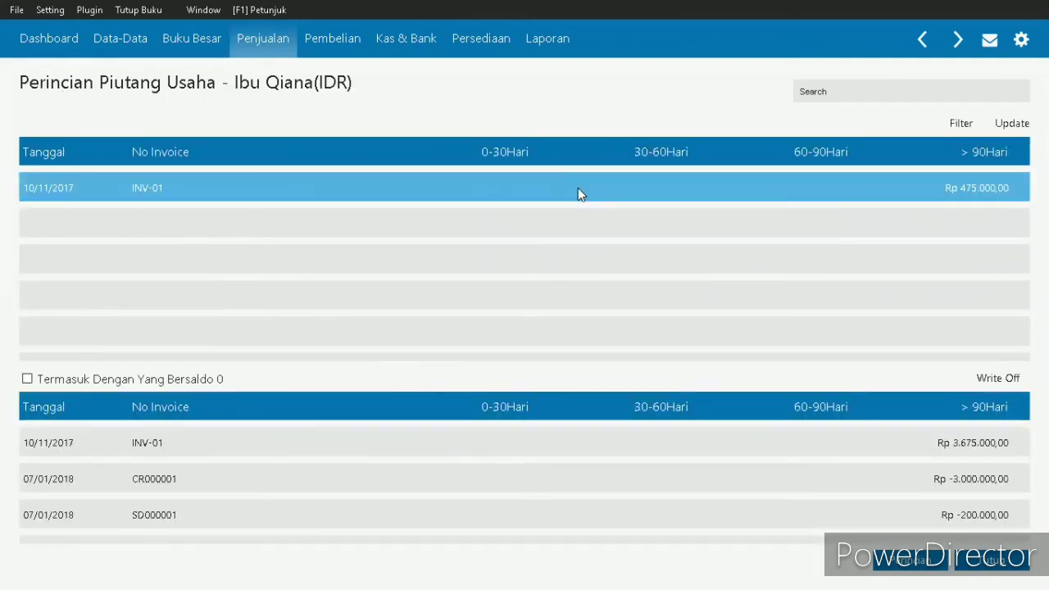
# - Start a Write Off for the customer's outstanding invoice INV-01
pyautogui.click(829, 175)
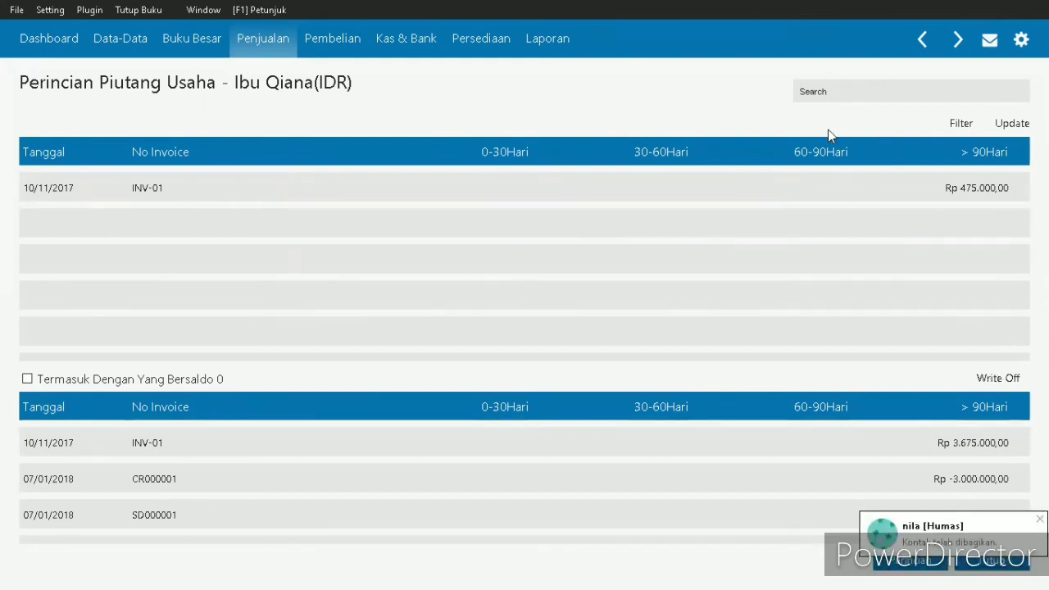
pyautogui.click(834, 184)
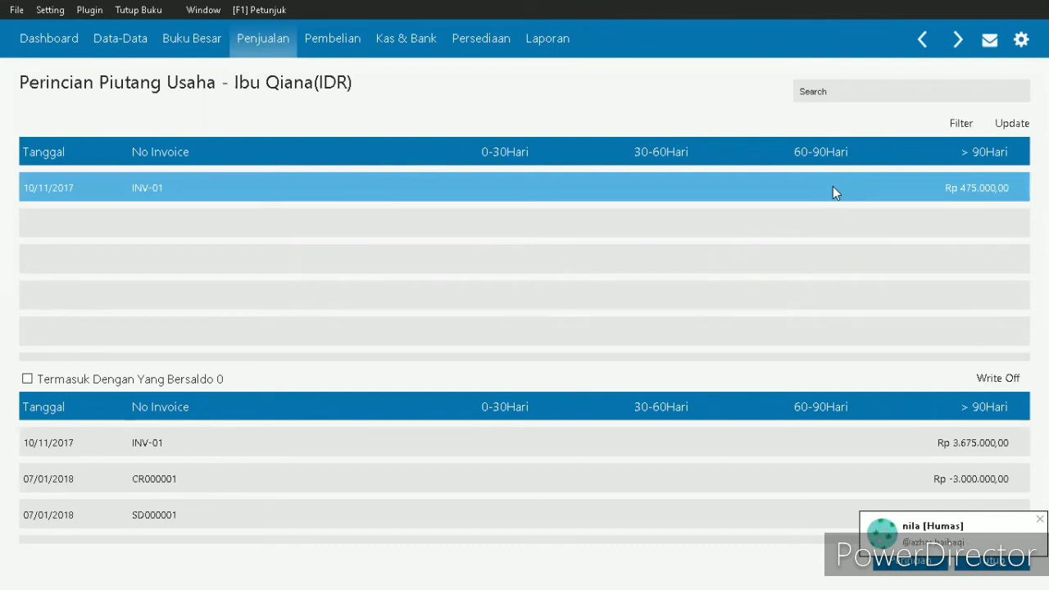
pyautogui.rightClick(832, 187)
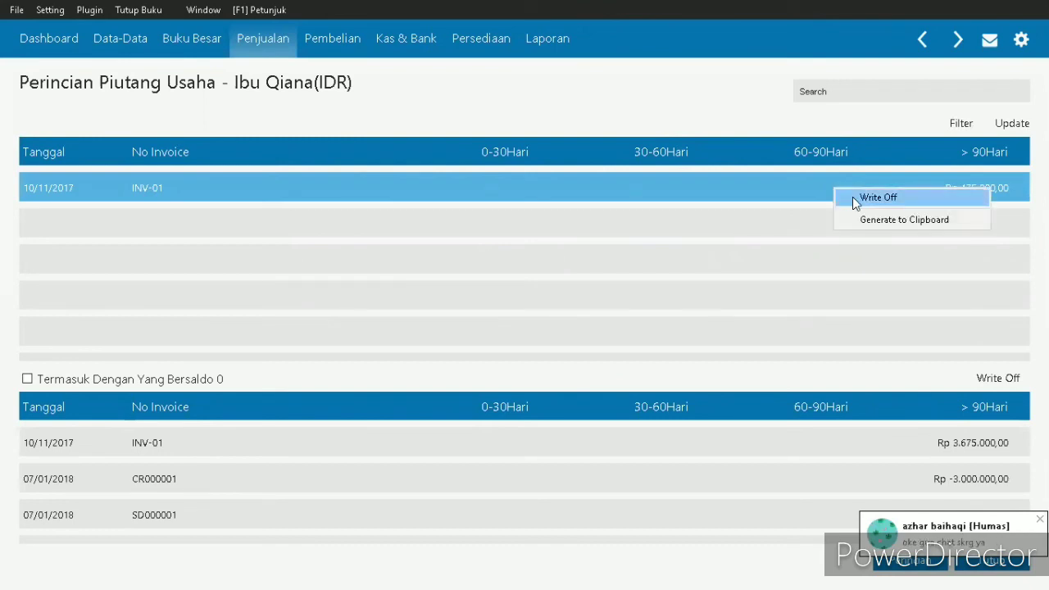
pyautogui.click(874, 197)
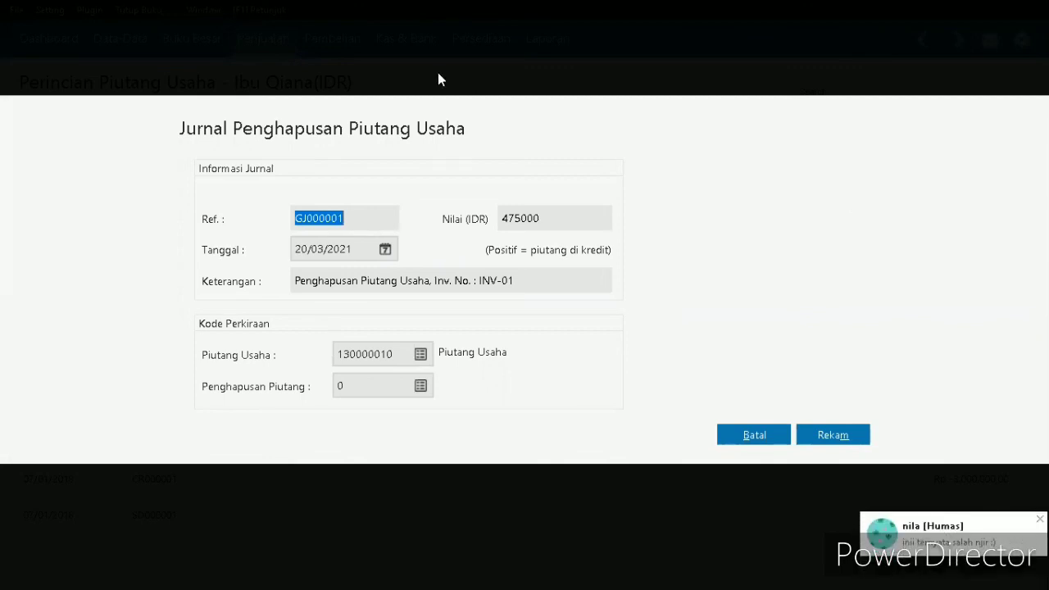
# - Date the Jurnal Penghapusan Piutang Usaha 25/01/2018
pyautogui.click(359, 246)
pyautogui.press('BackSpace')
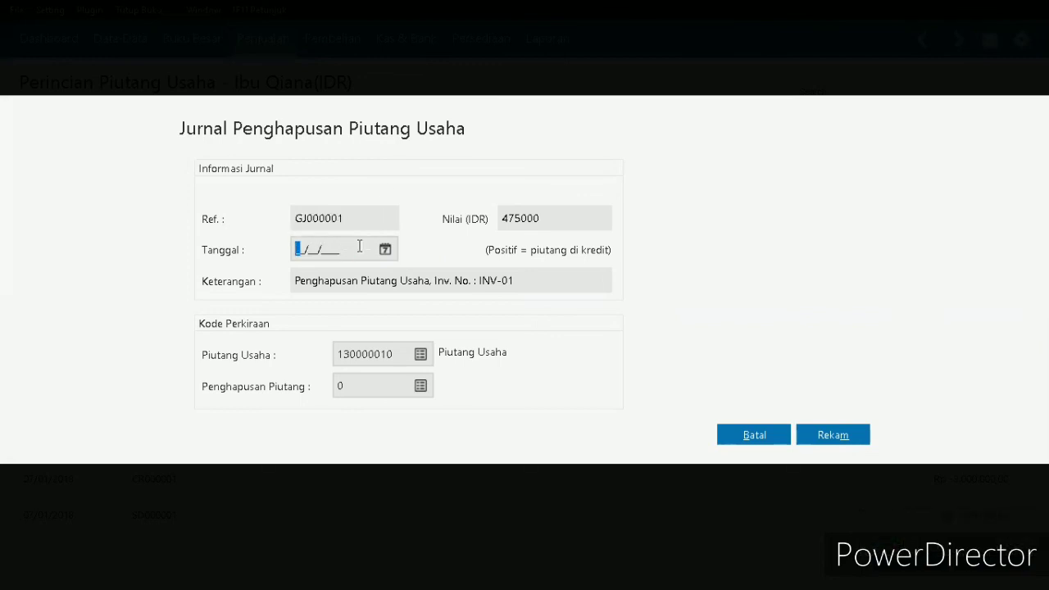
pyautogui.write('25/01/2018')
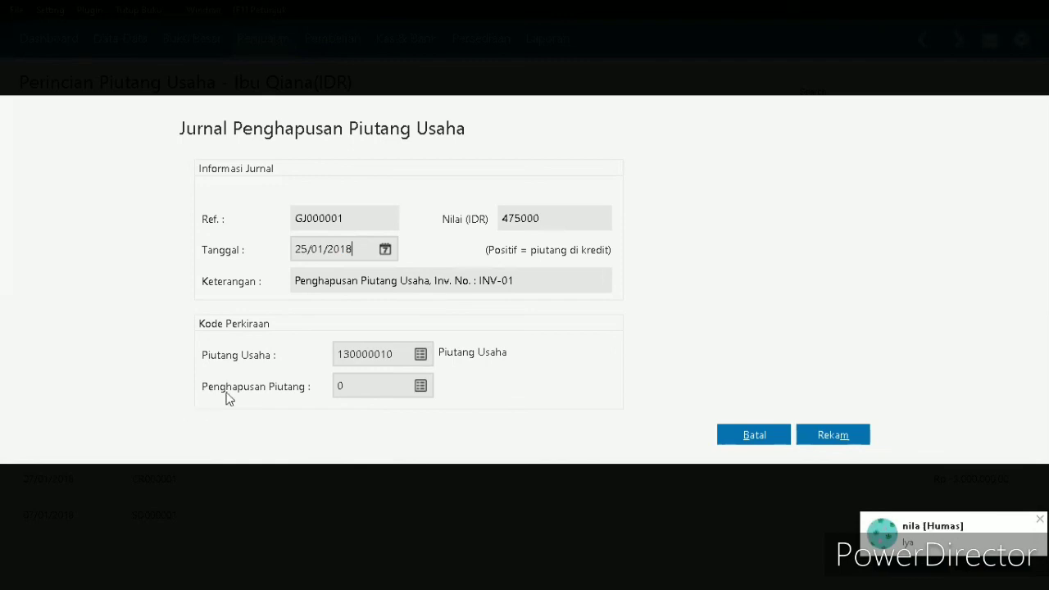
# - Assign account 610000030 Beban Piutang Tak Tertagih as the Penghapusan Piutang account of the write-off journal
pyautogui.click(422, 393)
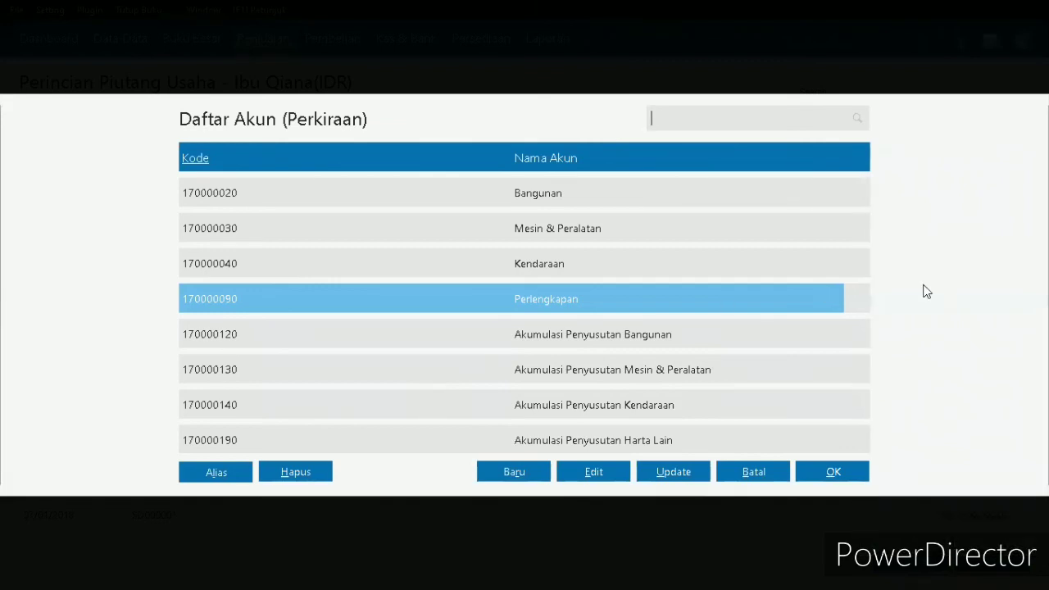
pyautogui.press('Down')
pyautogui.press('Down')
pyautogui.press('Down')
pyautogui.press('Down')
pyautogui.press('Down')
pyautogui.press('Down')
pyautogui.press('Down')
pyautogui.press('Down')
pyautogui.press('Down')
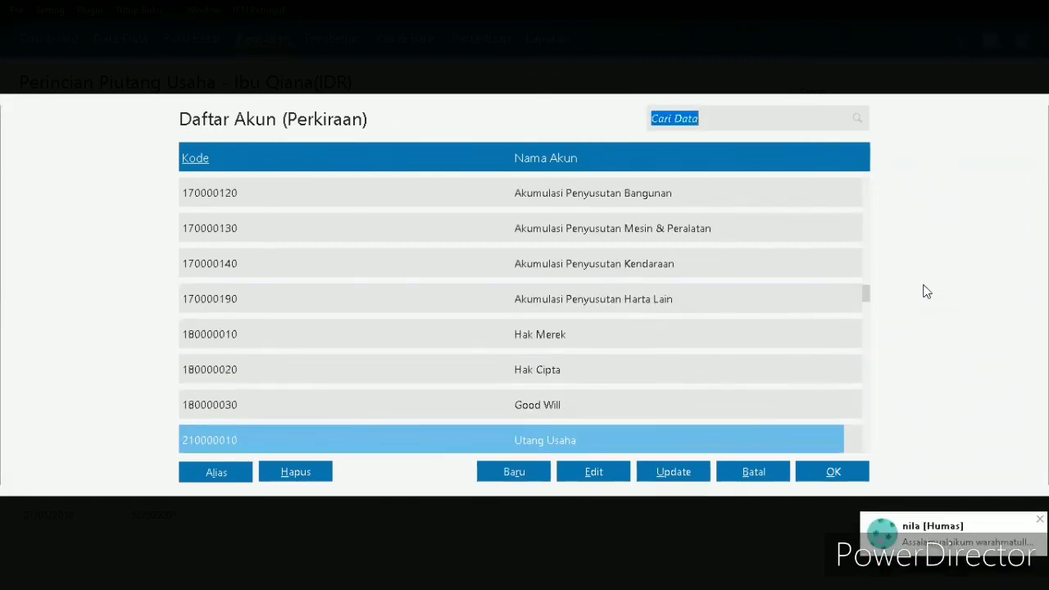
pyautogui.press('Down')
pyautogui.press('Down')
pyautogui.press('Down')
pyautogui.press('Down')
pyautogui.press('Down')
pyautogui.press('Down')
pyautogui.press('Down')
pyautogui.press('Down')
pyautogui.press('Down')
pyautogui.press('Down')
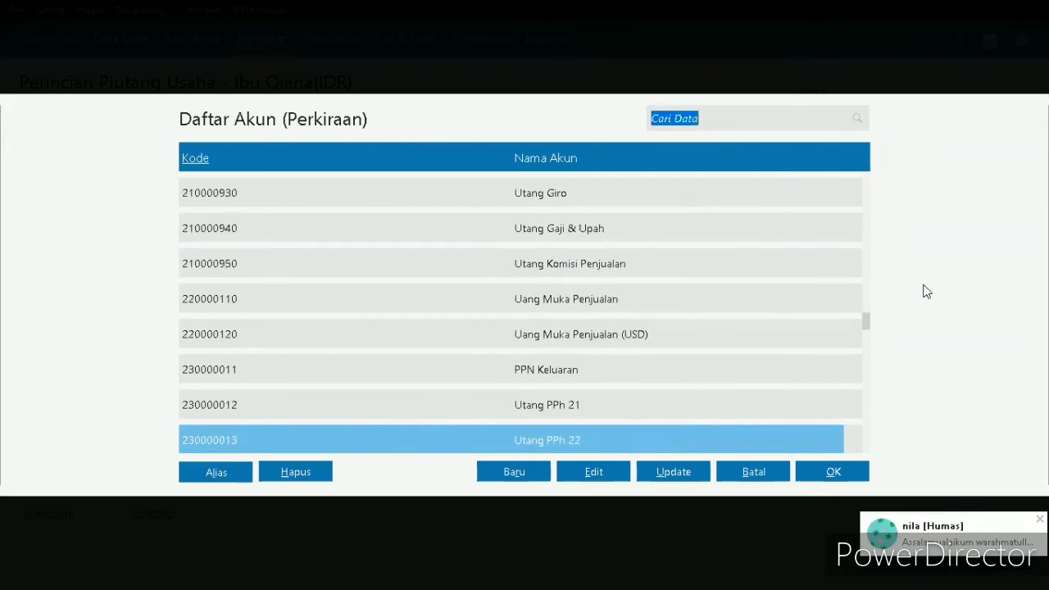
pyautogui.press('Down')
pyautogui.press('Down')
pyautogui.press('Down')
pyautogui.press('Down')
pyautogui.press('Down')
pyautogui.press('Down')
pyautogui.press('Down')
pyautogui.press('Down')
pyautogui.press('Down')
pyautogui.press('Down')
pyautogui.press('Down')
pyautogui.press('Down')
pyautogui.press('Down')
pyautogui.press('Down')
pyautogui.press('Down')
pyautogui.press('Down')
pyautogui.press('Down')
pyautogui.press('Down')
pyautogui.press('Down')
pyautogui.press('Down')
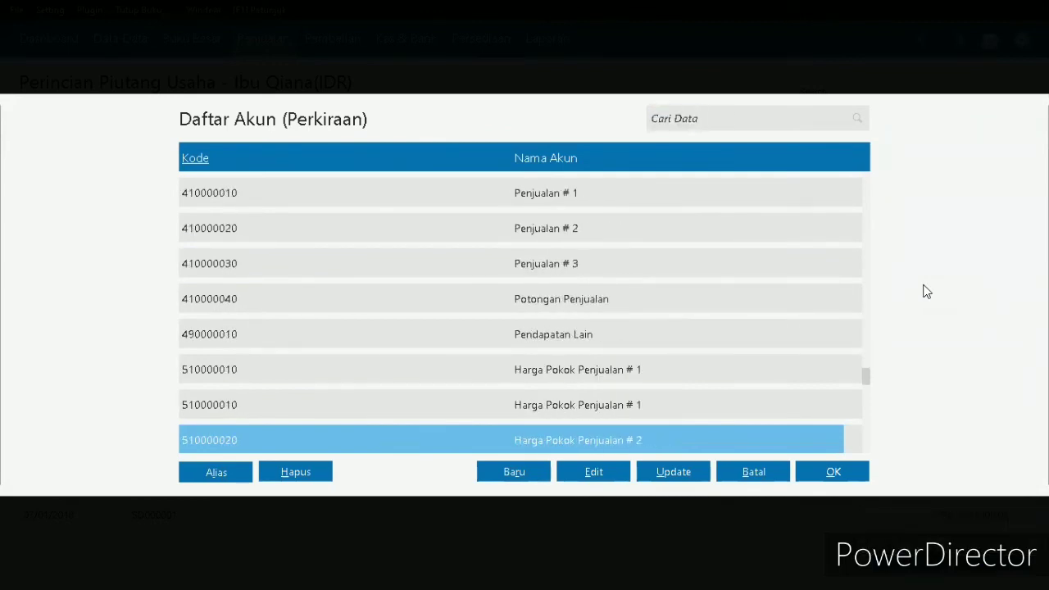
pyautogui.press('Down')
pyautogui.press('Down')
pyautogui.press('Down')
pyautogui.press('Down')
pyautogui.press('Down')
pyautogui.press('Down')
pyautogui.press('Down')
pyautogui.press('Down')
pyautogui.press('Down')
pyautogui.press('Down')
pyautogui.press('Down')
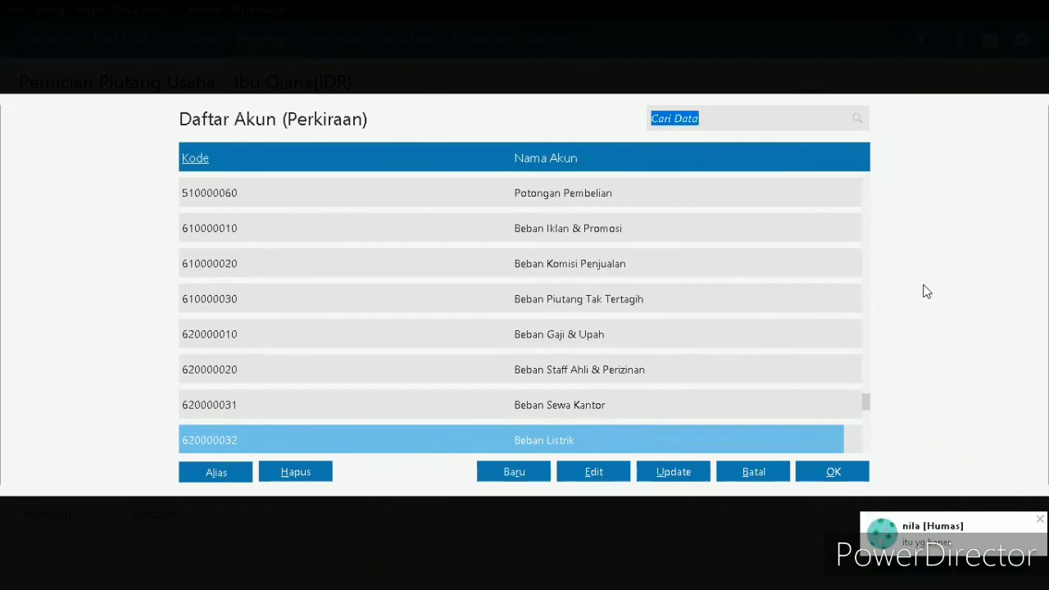
pyautogui.click(596, 294)
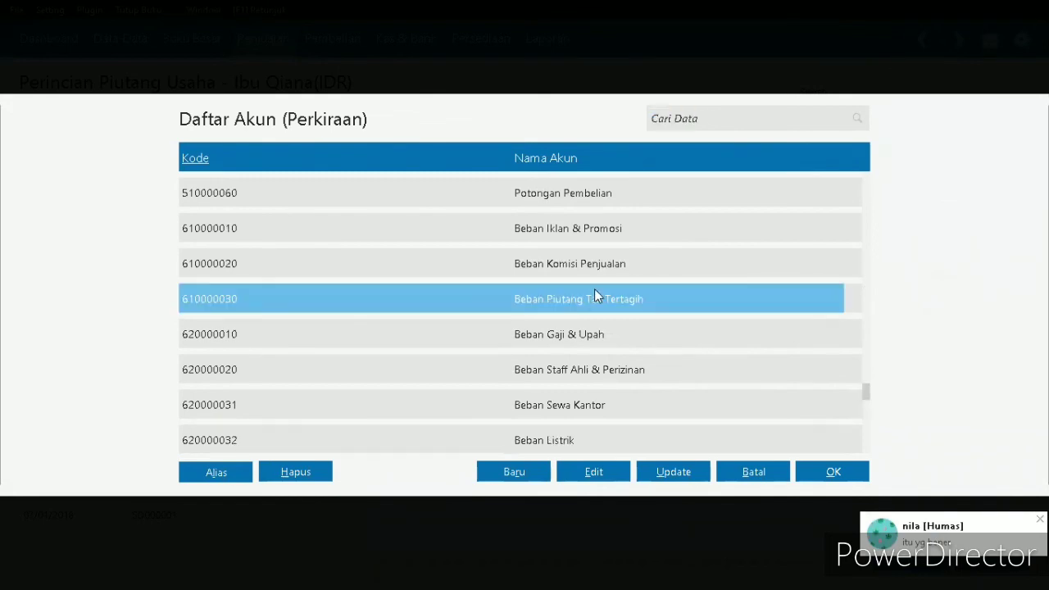
pyautogui.doubleClick(595, 301)
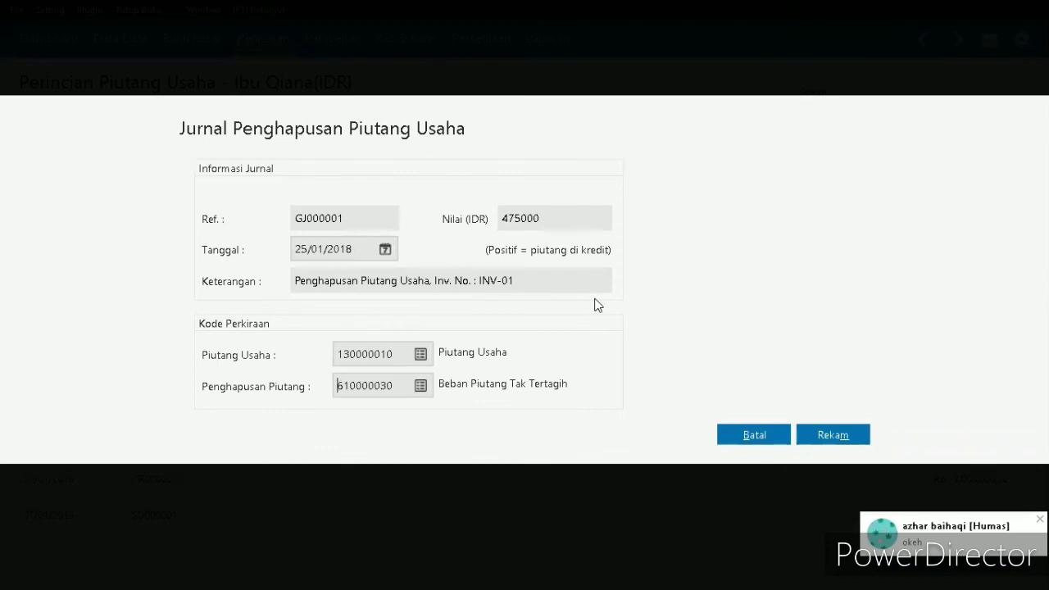
# - Record the INV-01 write-off journal and close the customer's receivable details and the Piutang Usaha list
pyautogui.click(841, 433)
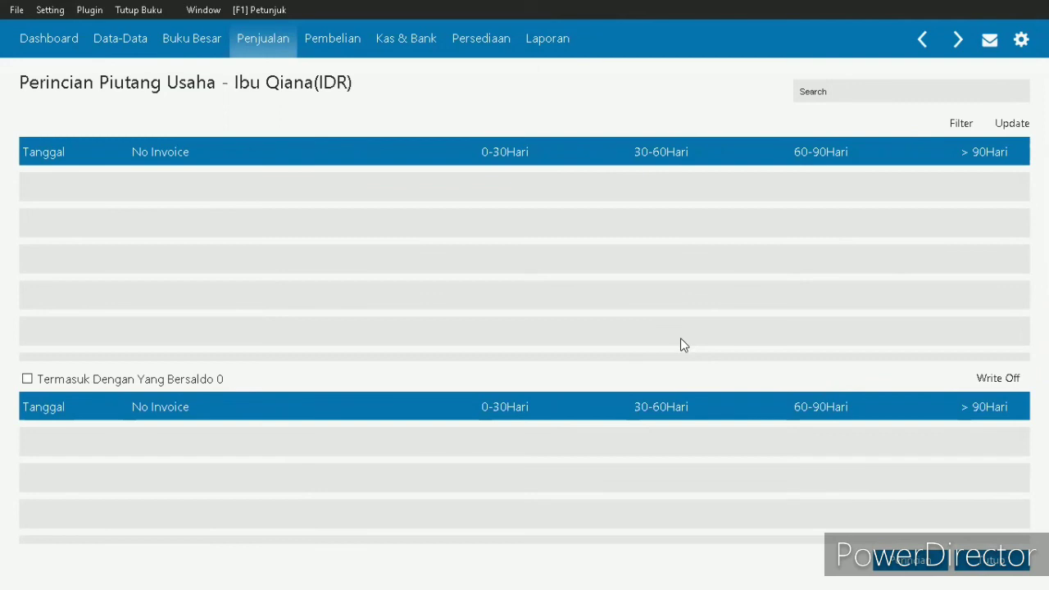
pyautogui.click(994, 563)
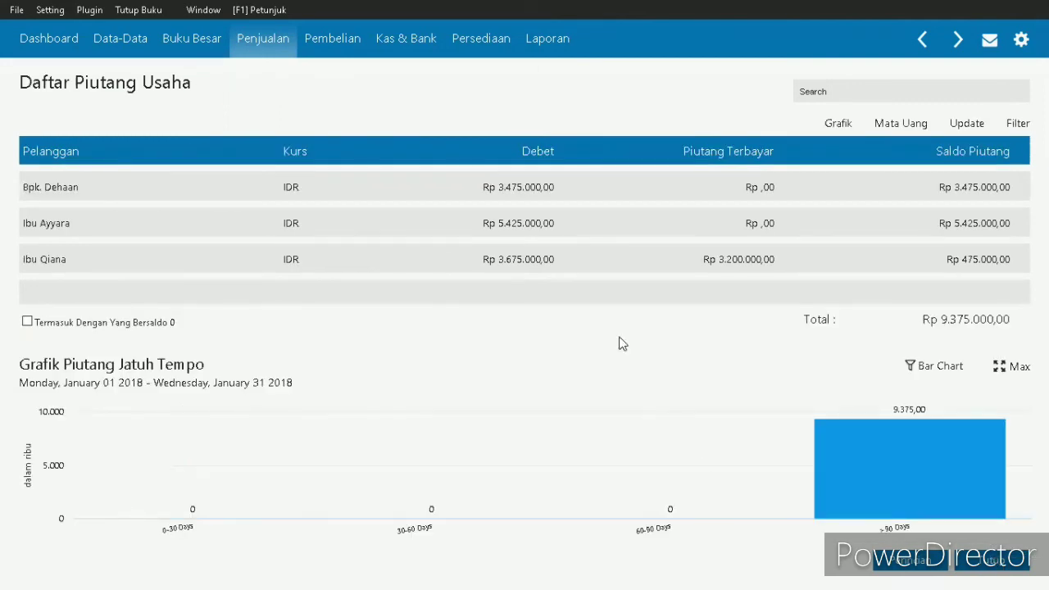
pyautogui.click(996, 561)
# - Reopen the Piutang Usaha list to check the customers' receivable balances, and close it
pyautogui.moveTo(645, 272)
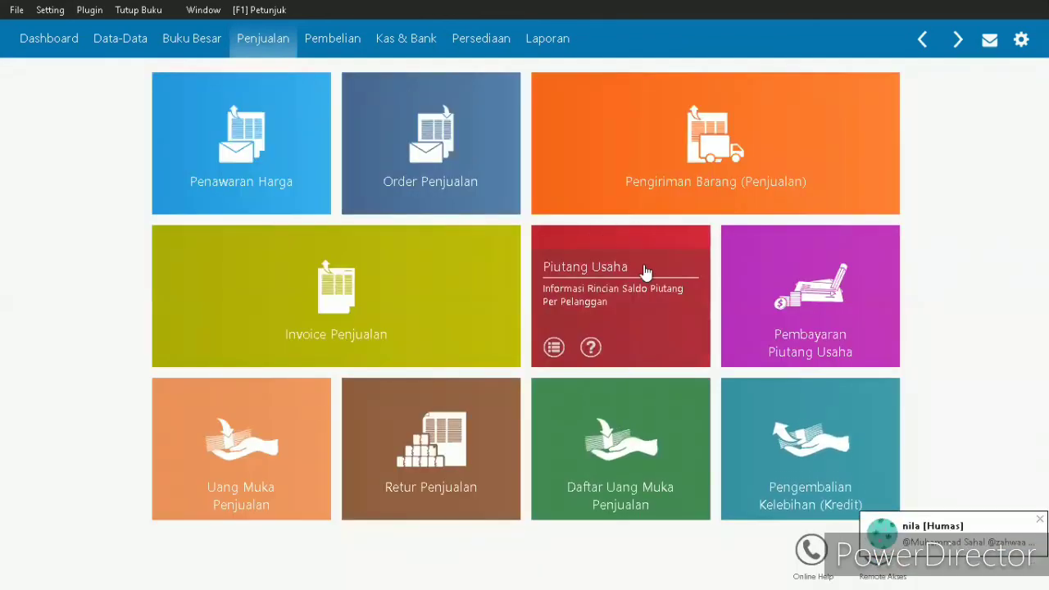
pyautogui.click(644, 267)
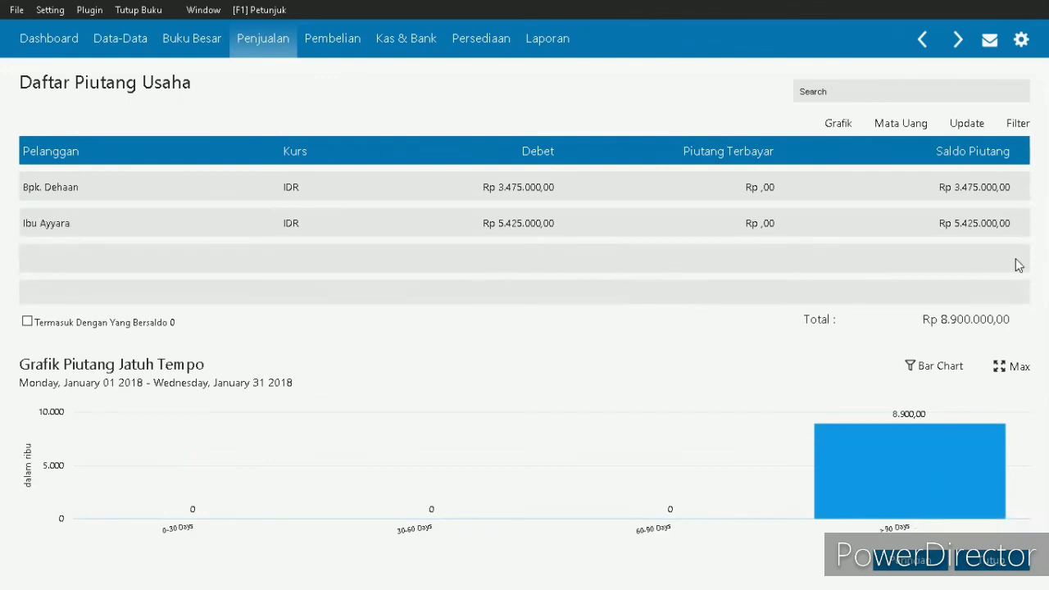
pyautogui.click(1016, 563)
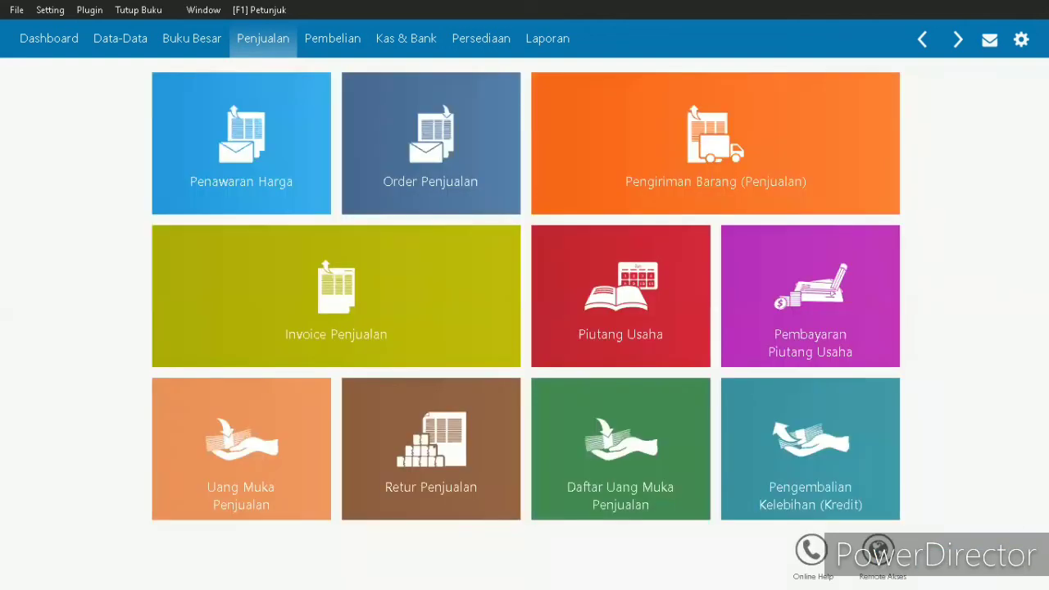
# - Create a new general journal (Jurnal Umum) transaction from the Buku Besar module and date it 28/01/2018
pyautogui.moveTo(824, 86)
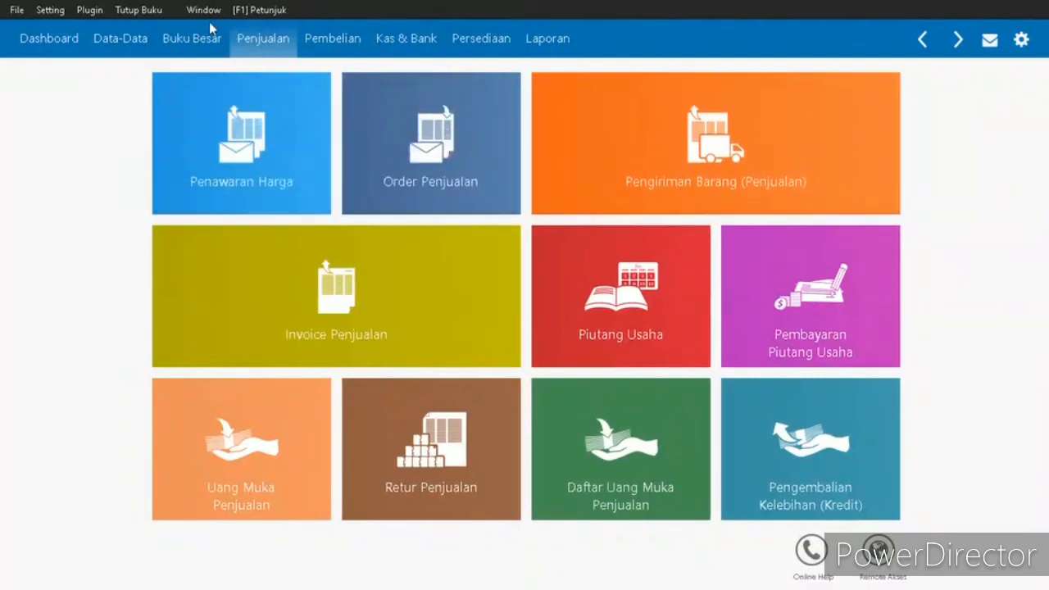
pyautogui.click(194, 43)
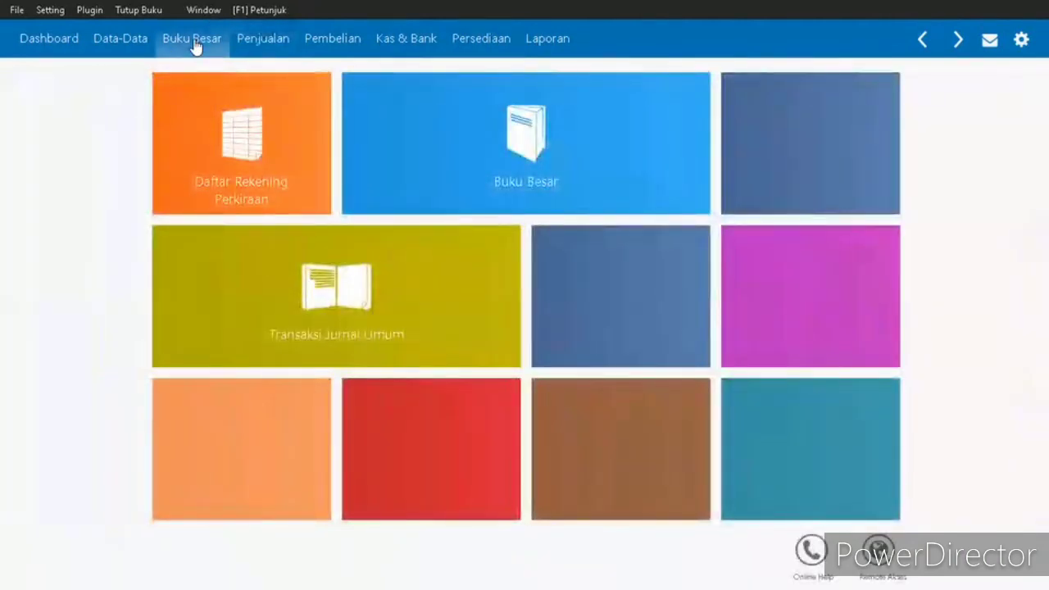
pyautogui.moveTo(324, 261)
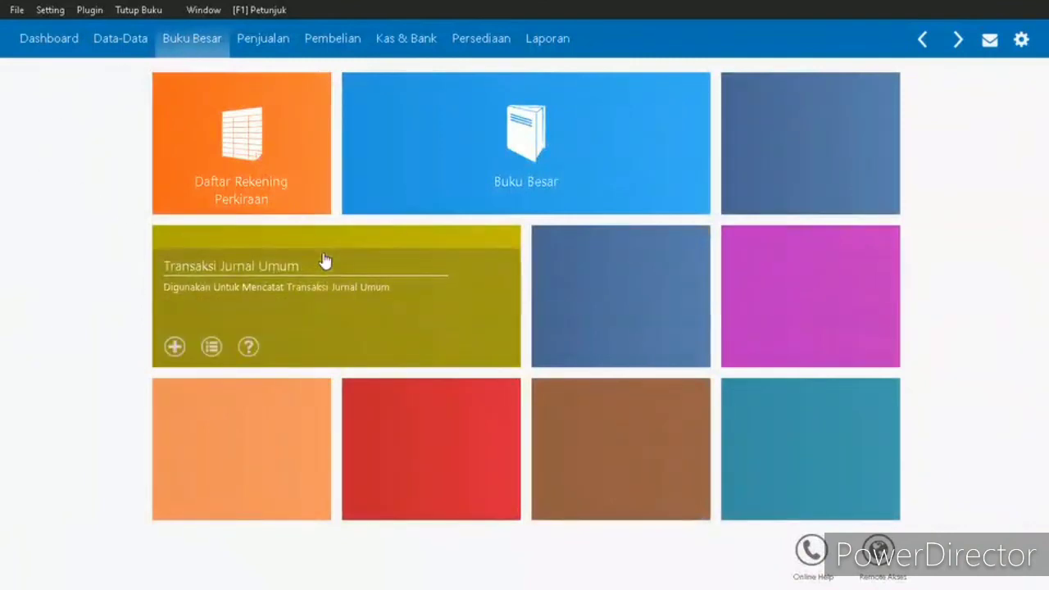
pyautogui.click(322, 257)
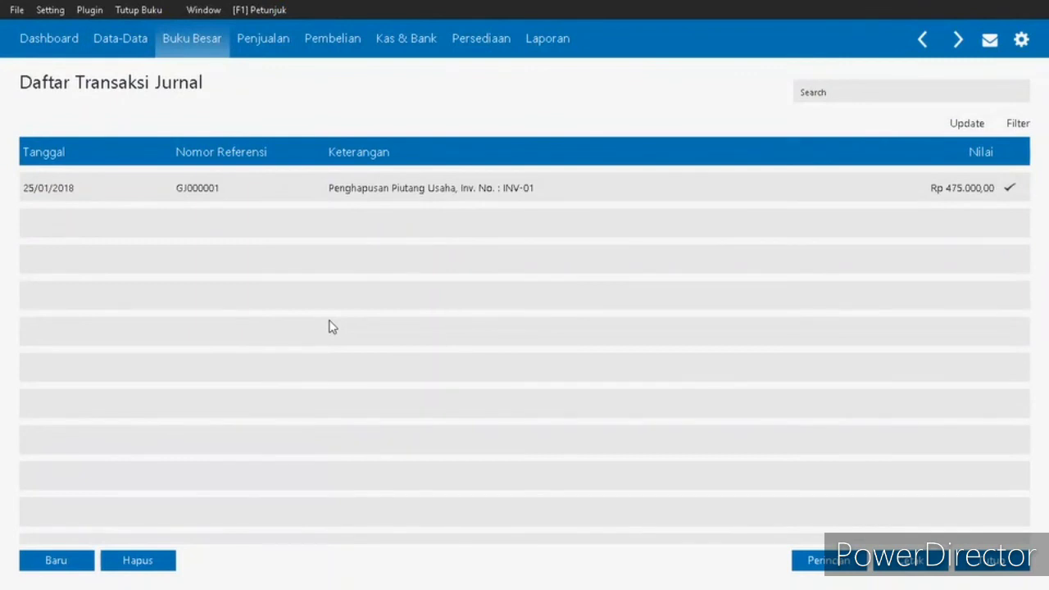
pyautogui.click(46, 559)
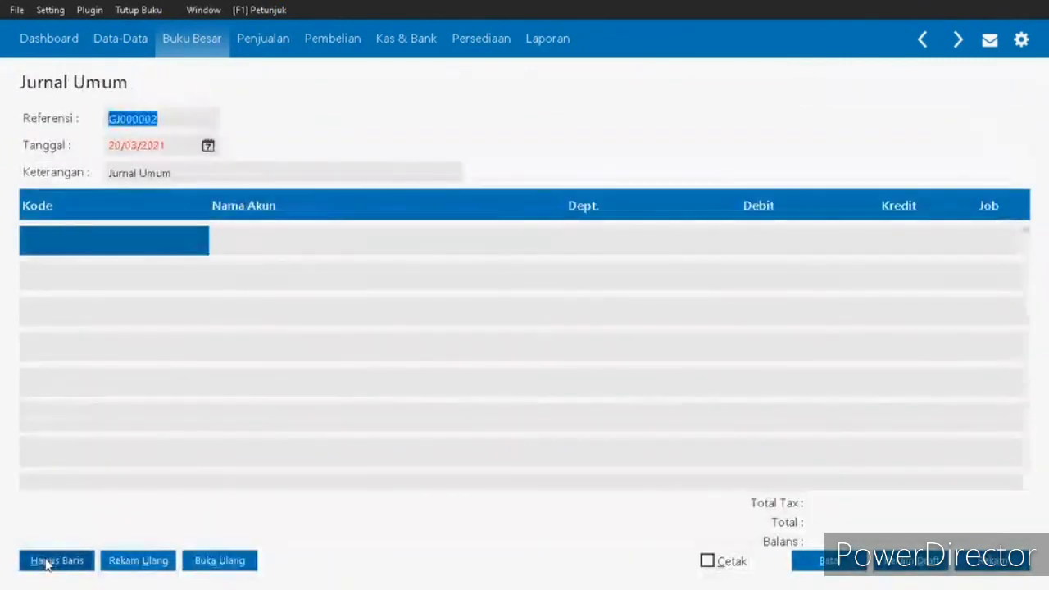
pyautogui.click(174, 146)
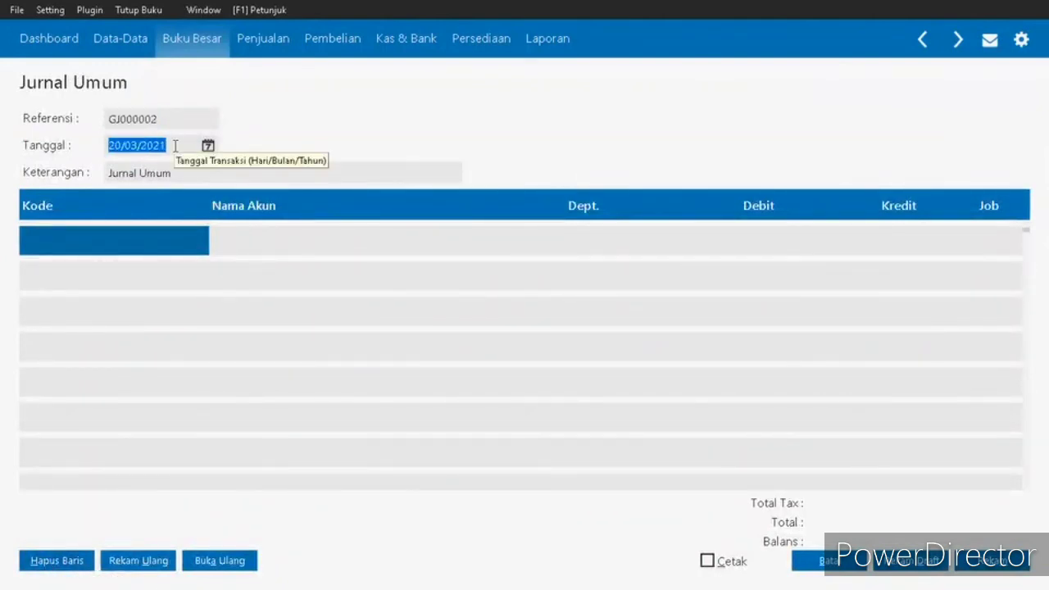
pyautogui.press('BackSpace')
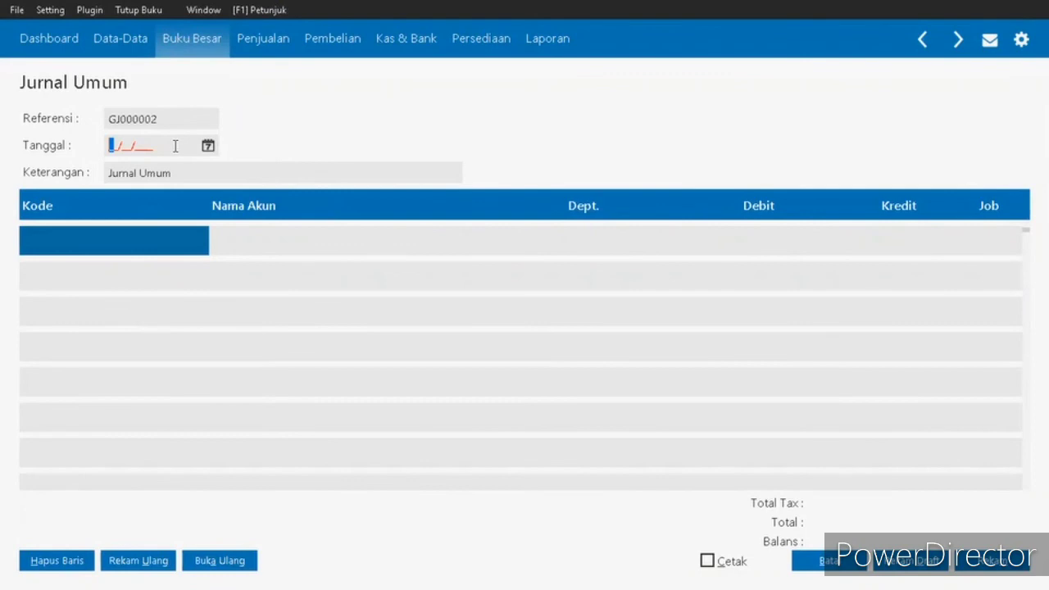
pyautogui.write('28/01/2018')
# - Enter account 620000010 Beban Gaji & Upah on the first journal line with a debit of 9.000.000,00
pyautogui.doubleClick(135, 248)
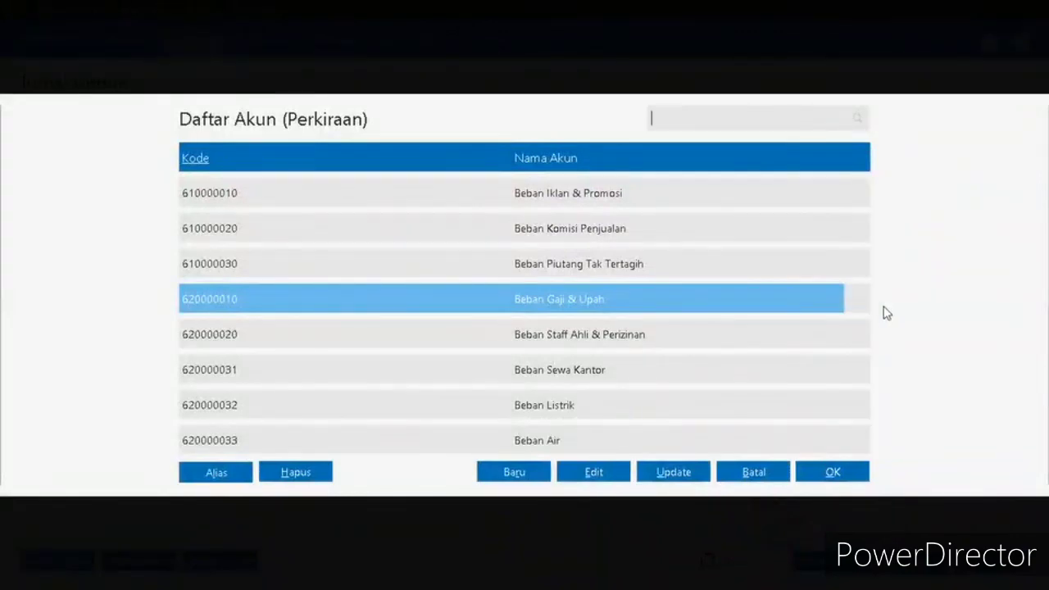
pyautogui.doubleClick(705, 309)
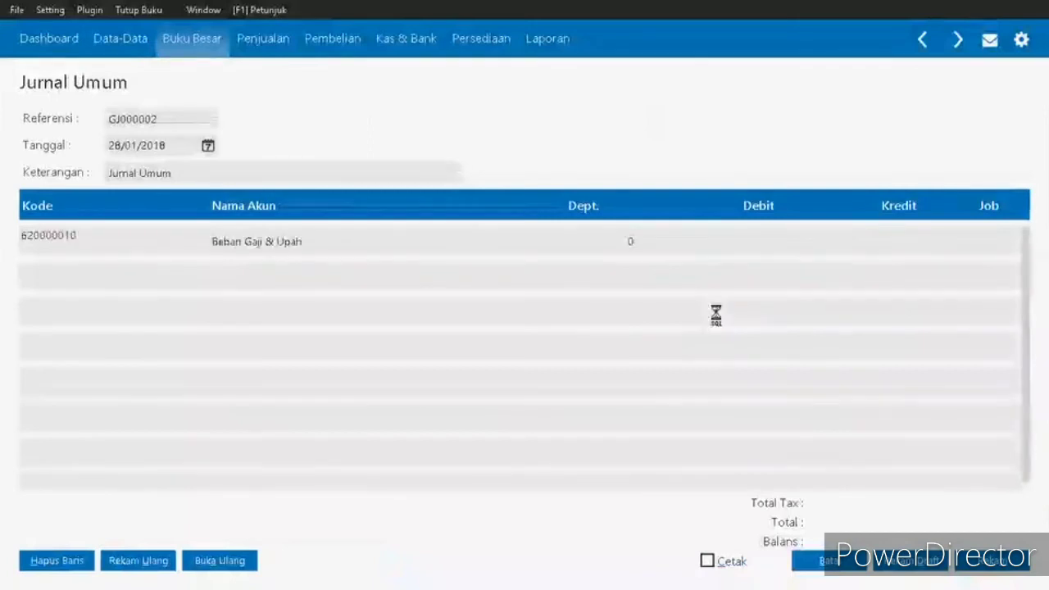
pyautogui.click(765, 241)
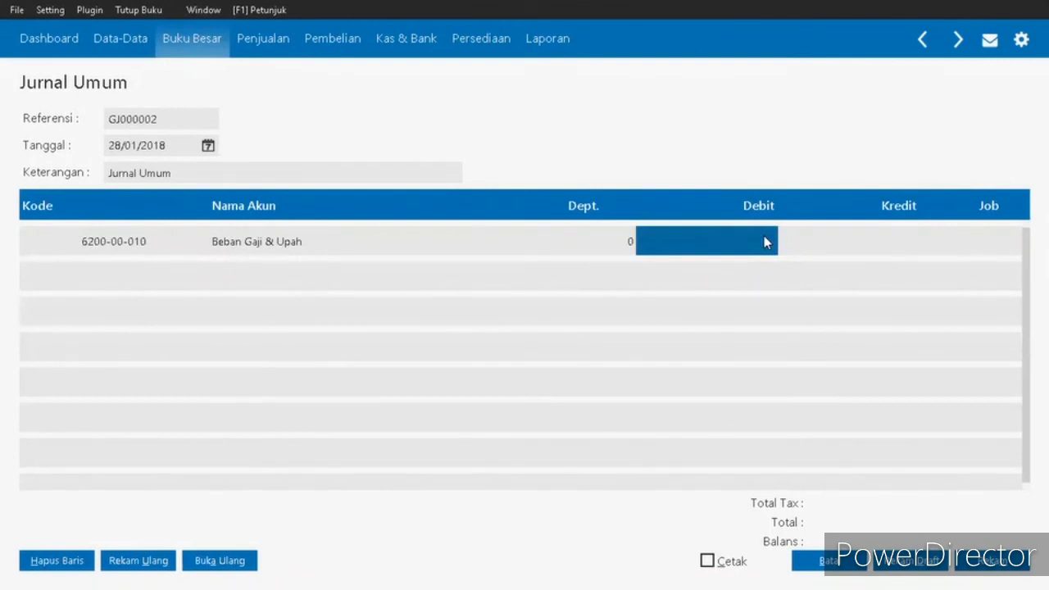
pyautogui.click(765, 241)
pyautogui.write('90')
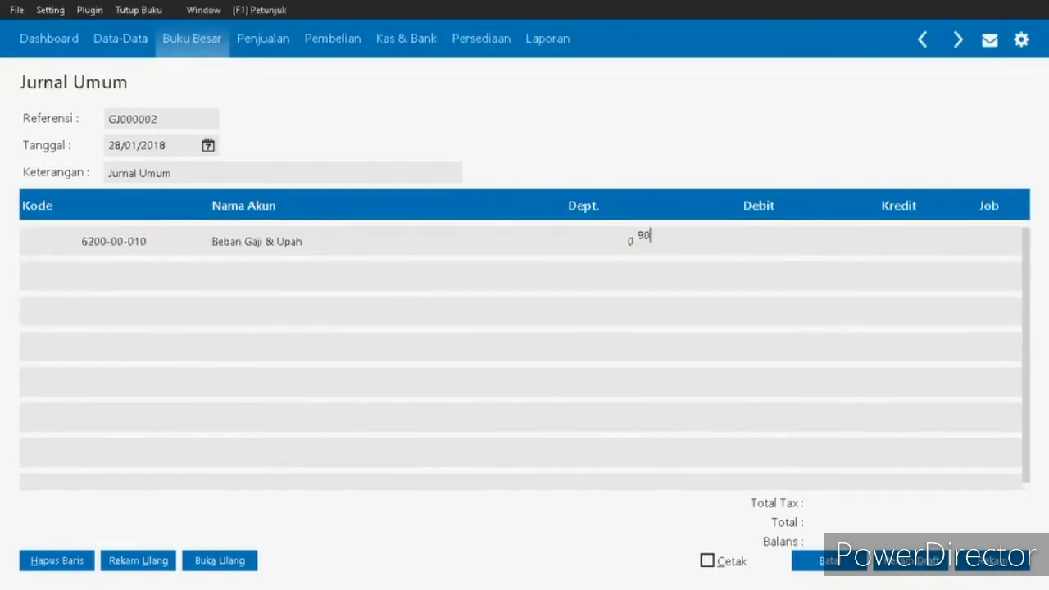
pyautogui.write('00000')
pyautogui.click(882, 255)
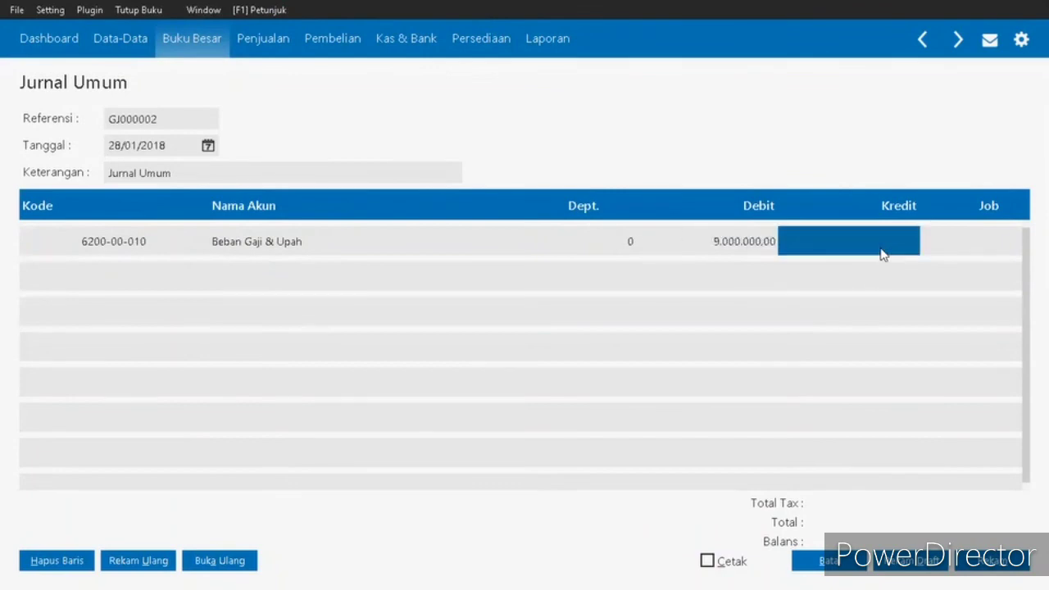
# - Add account 120000010 Bank as the second journal line with a credit of 9.000.000,00
pyautogui.click(115, 253)
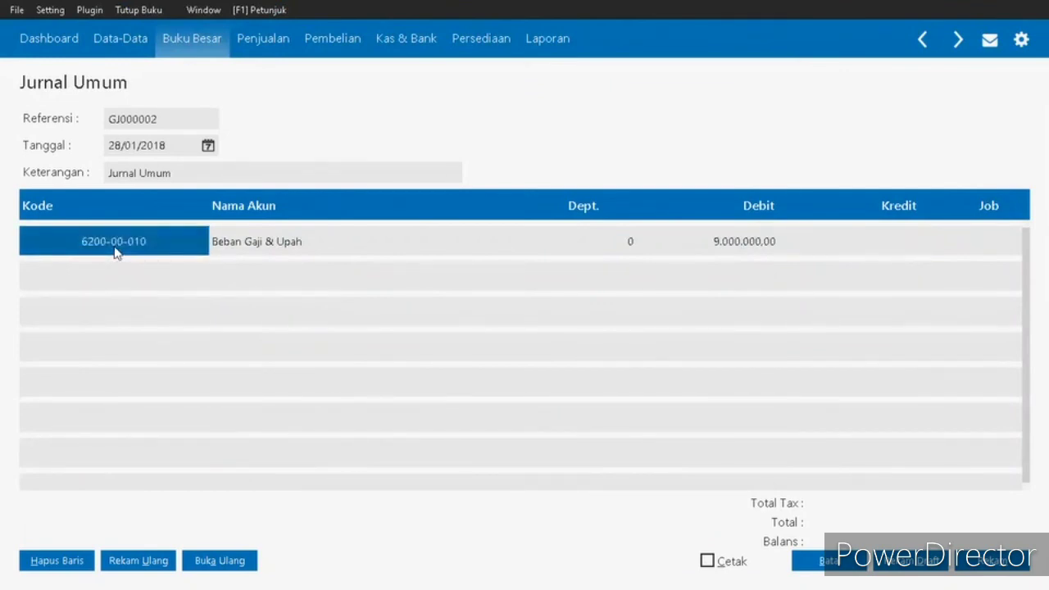
pyautogui.click(129, 299)
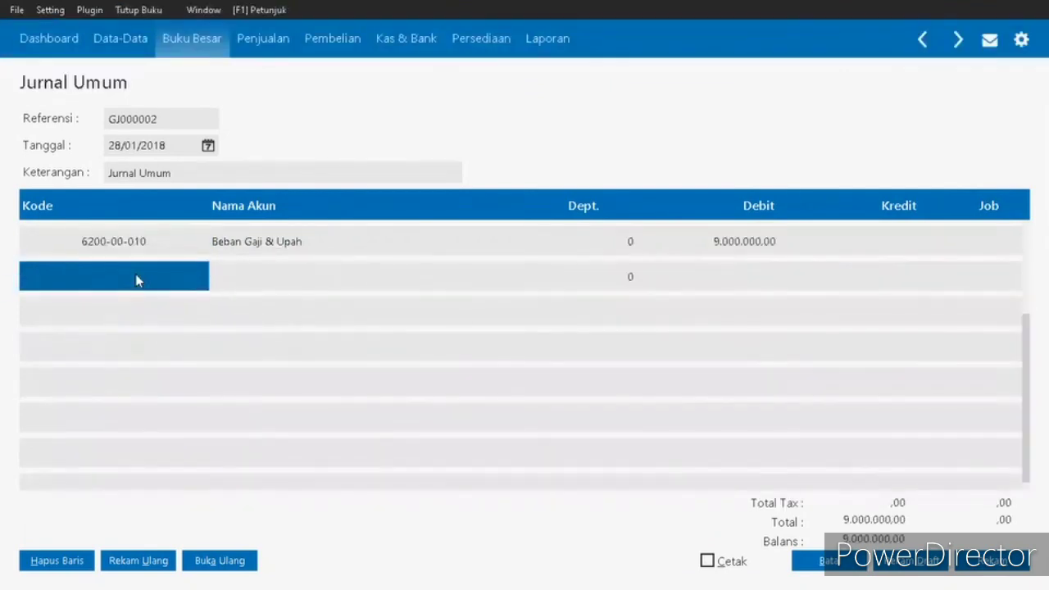
pyautogui.doubleClick(137, 281)
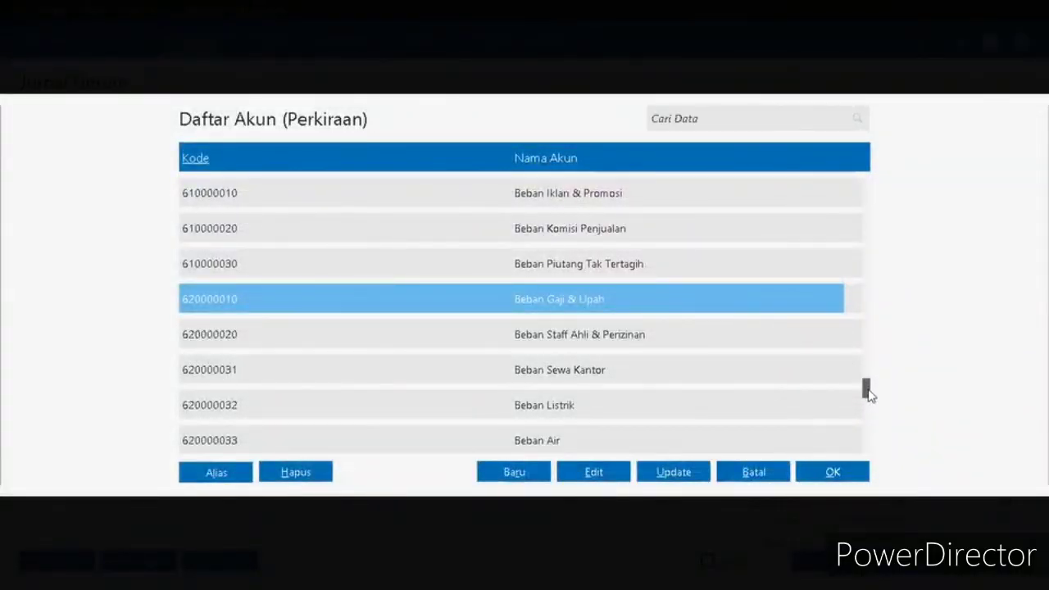
pyautogui.scroll(2, 867, 391)
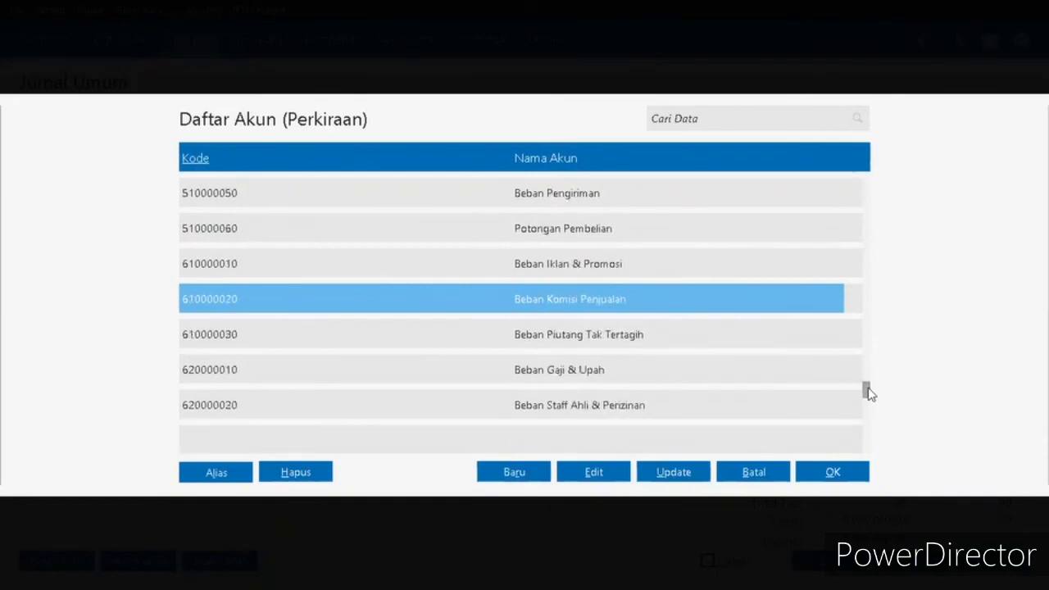
pyautogui.moveTo(867, 392); pyautogui.dragTo(866, 185)
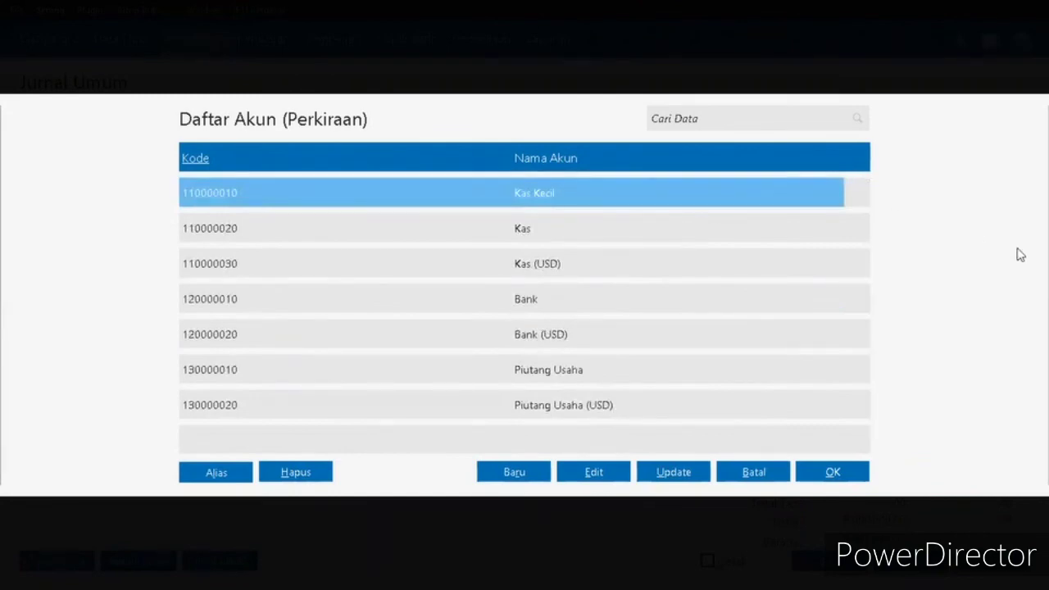
pyautogui.press('Down')
pyautogui.press('Down')
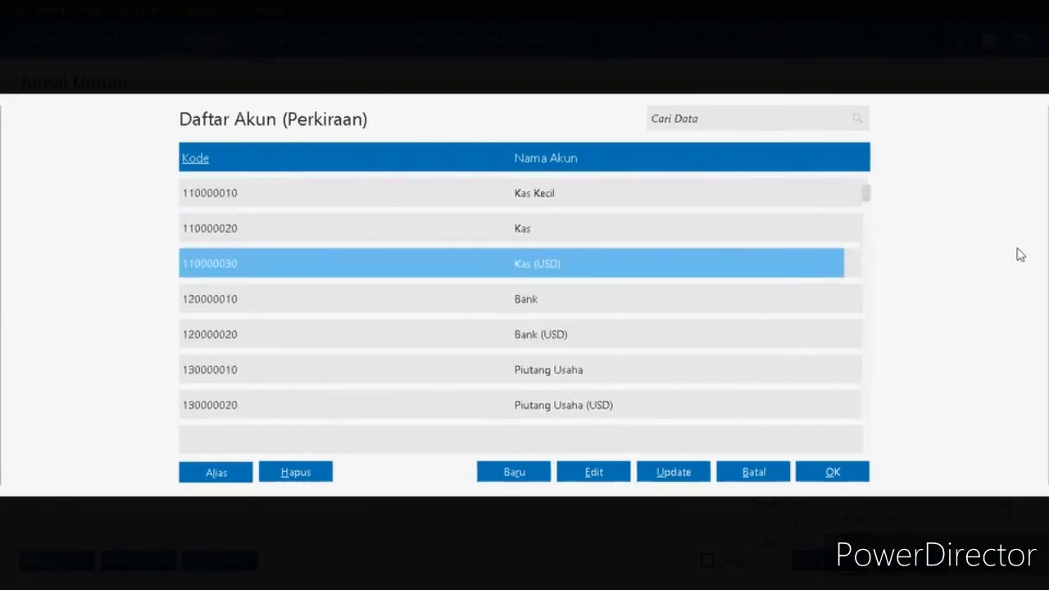
pyautogui.click(550, 299)
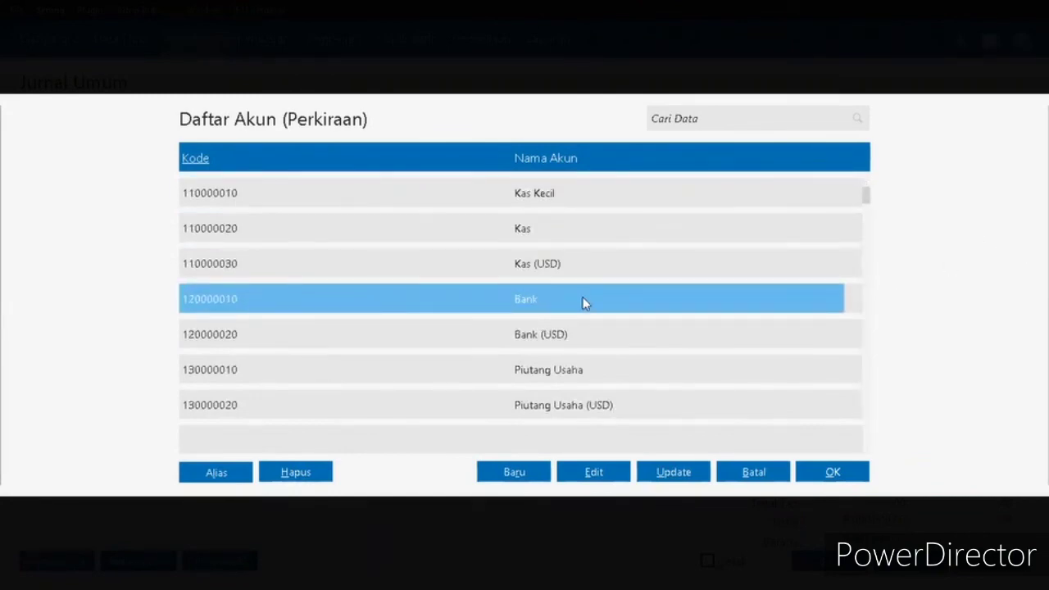
pyautogui.doubleClick(582, 299)
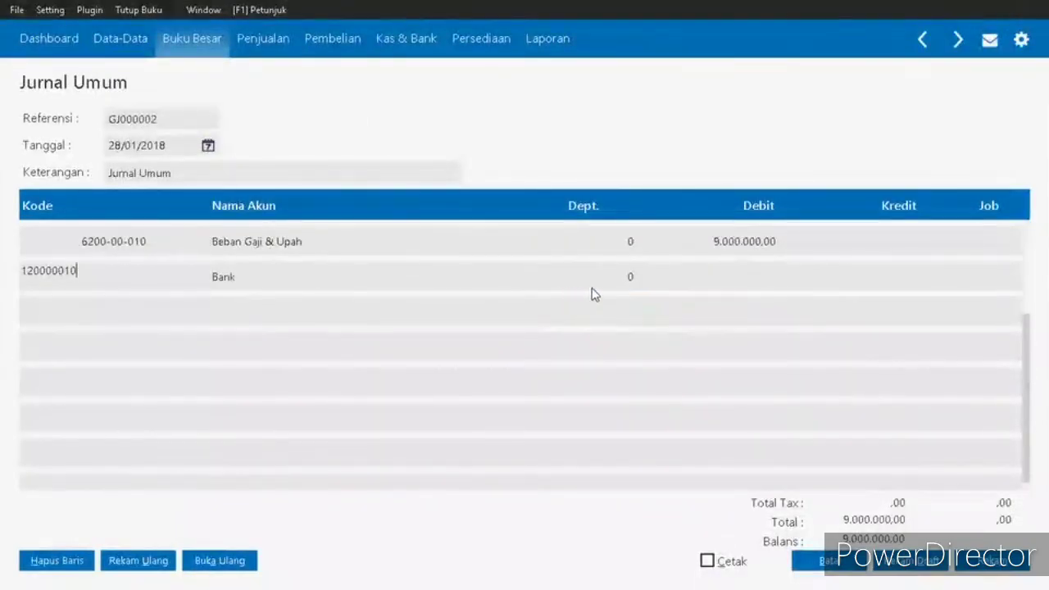
pyautogui.click(914, 277)
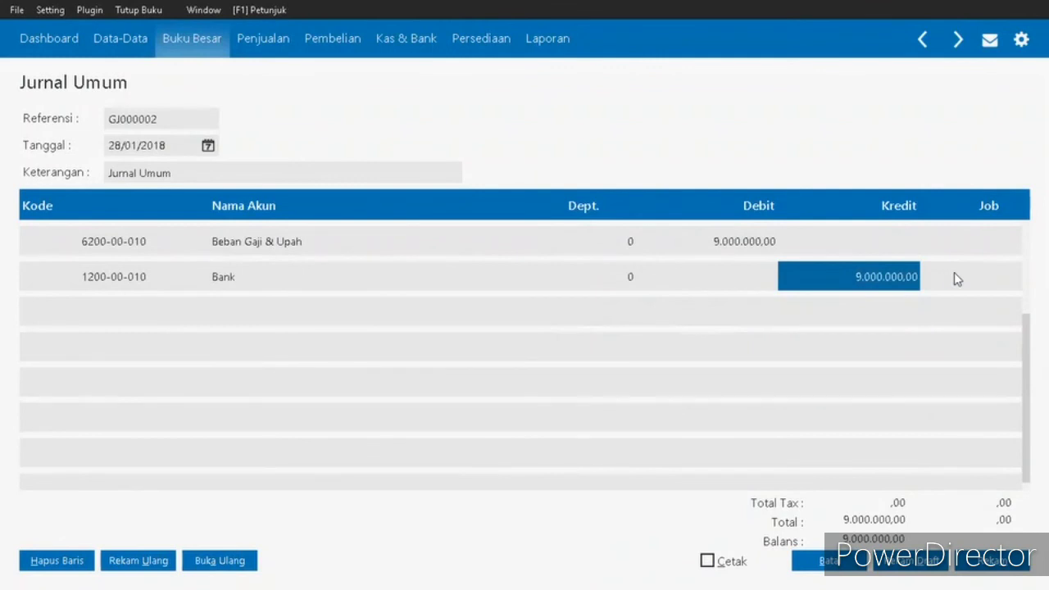
# - Complete the Bank credit line, record the salary journal dated 28/01/2018, and leave the new blank journal form
pyautogui.press('Tab')
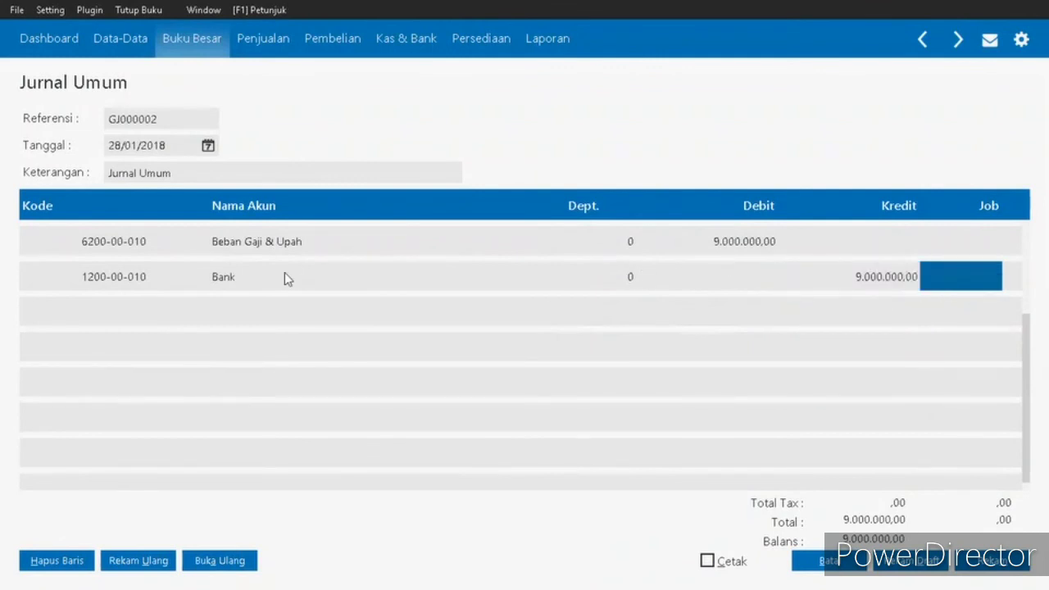
pyautogui.click(63, 283)
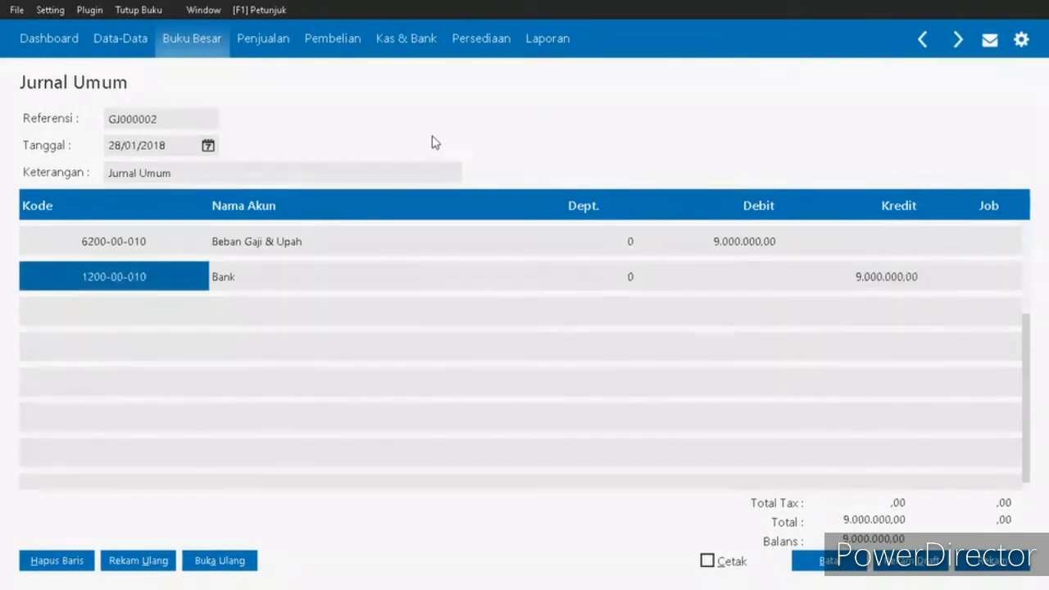
pyautogui.press('Down')
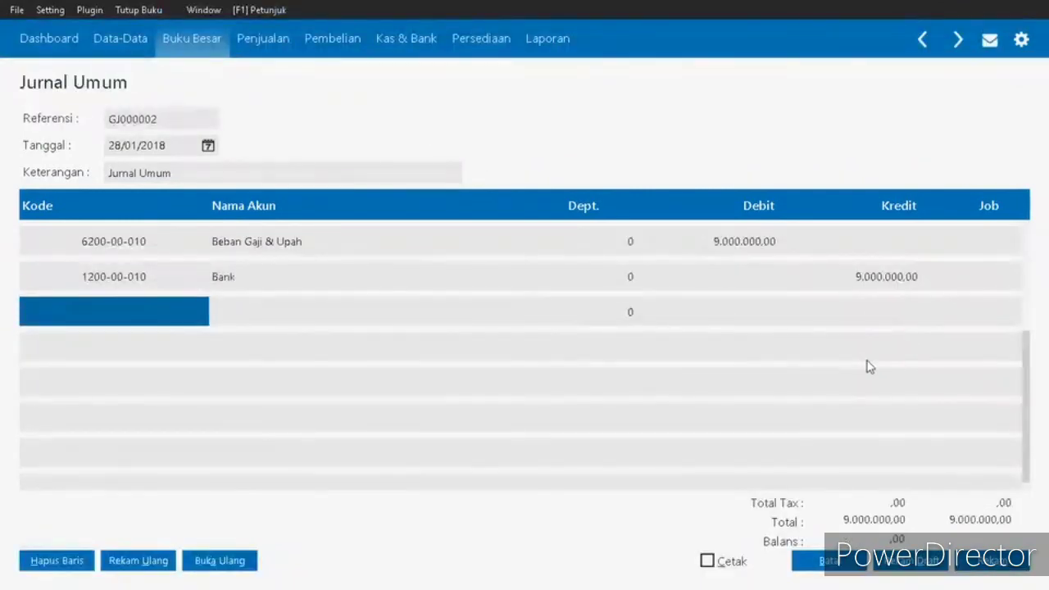
pyautogui.click(999, 565)
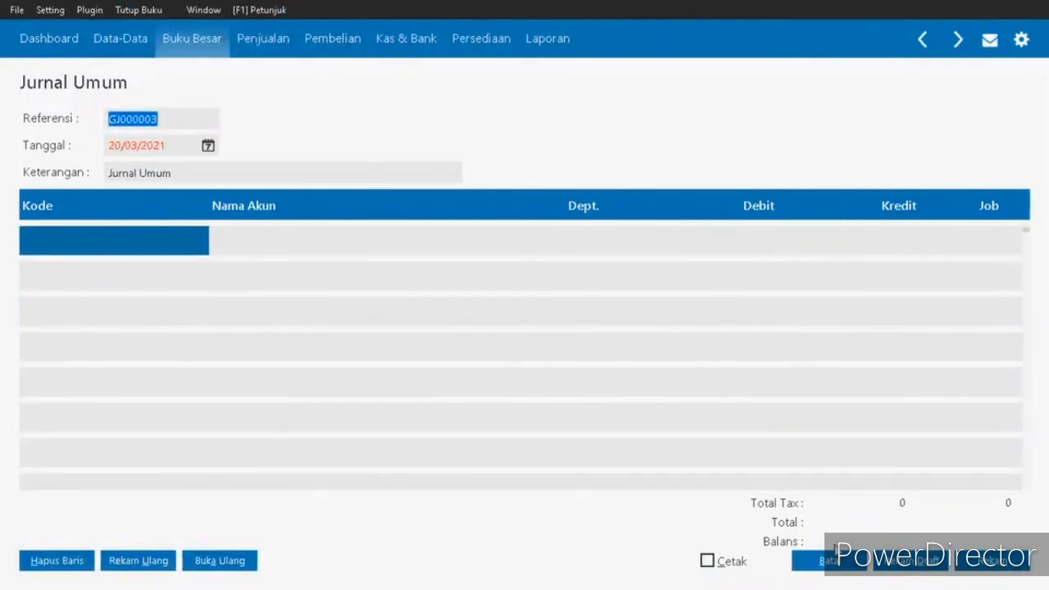
pyautogui.click(841, 569)
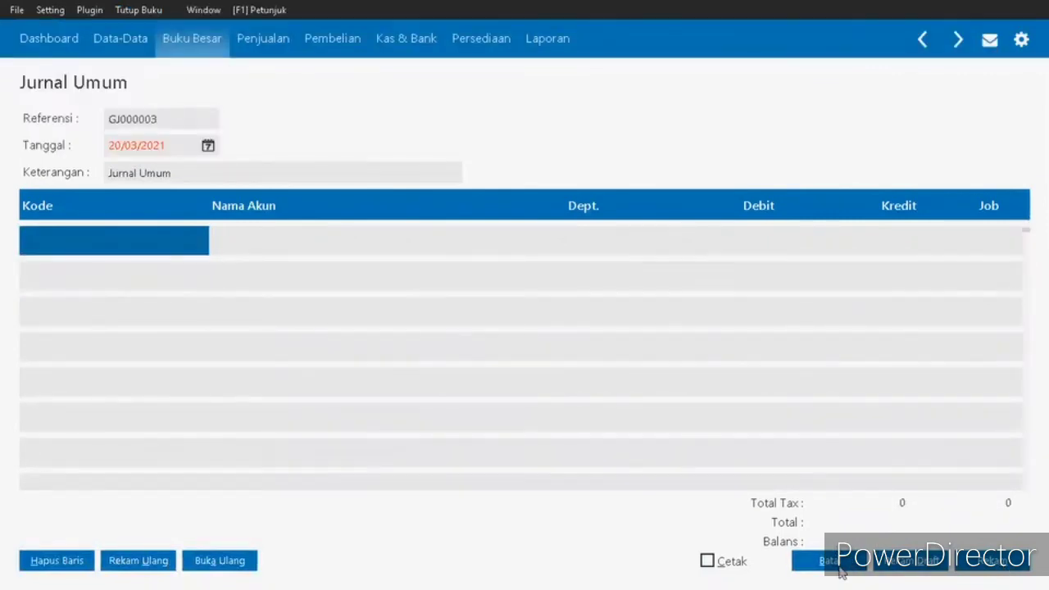
pyautogui.click(841, 569)
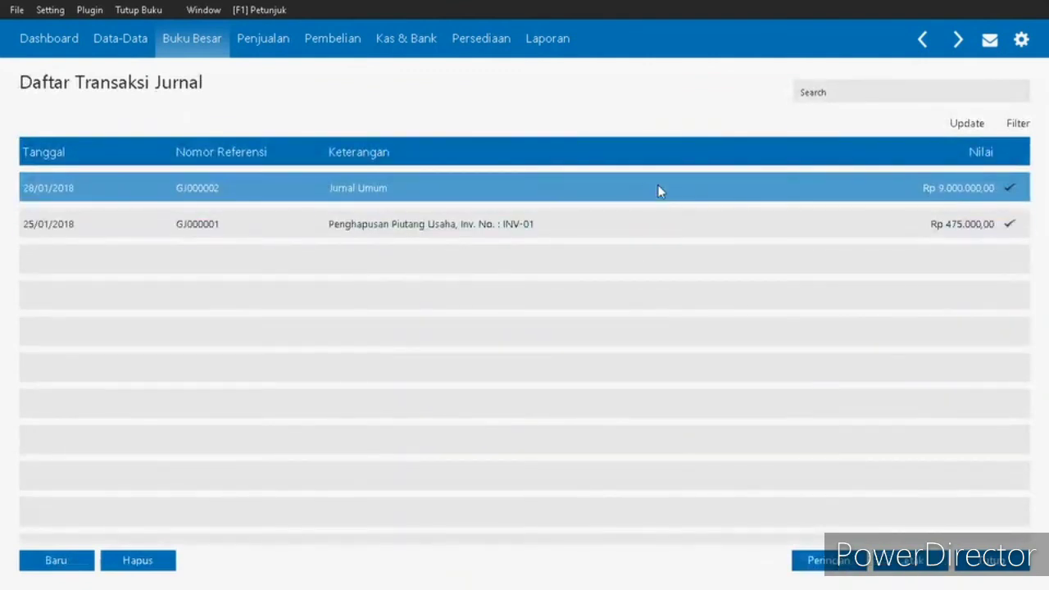
# - View the journal voucher of the 28/01/2018 Jurnal Umum transaction, and close it and the journal transaction list
pyautogui.rightClick(572, 197)
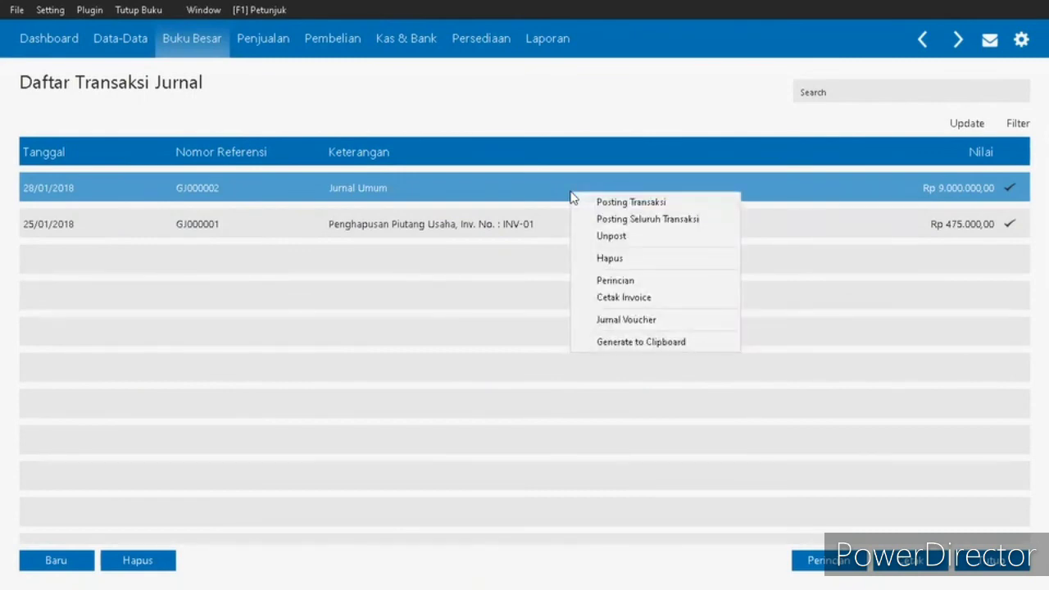
pyautogui.click(637, 323)
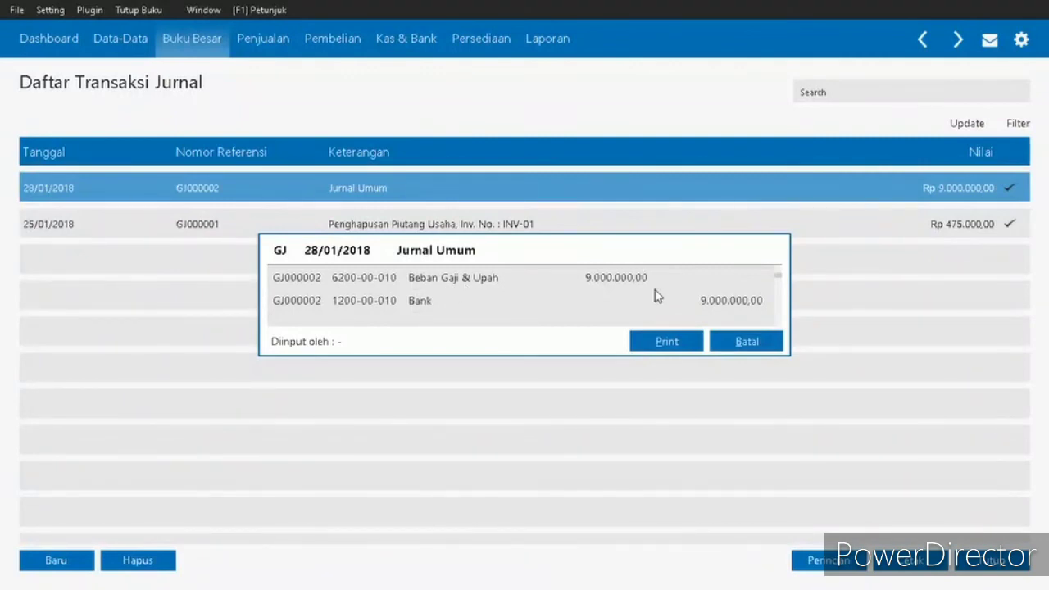
pyautogui.click(735, 341)
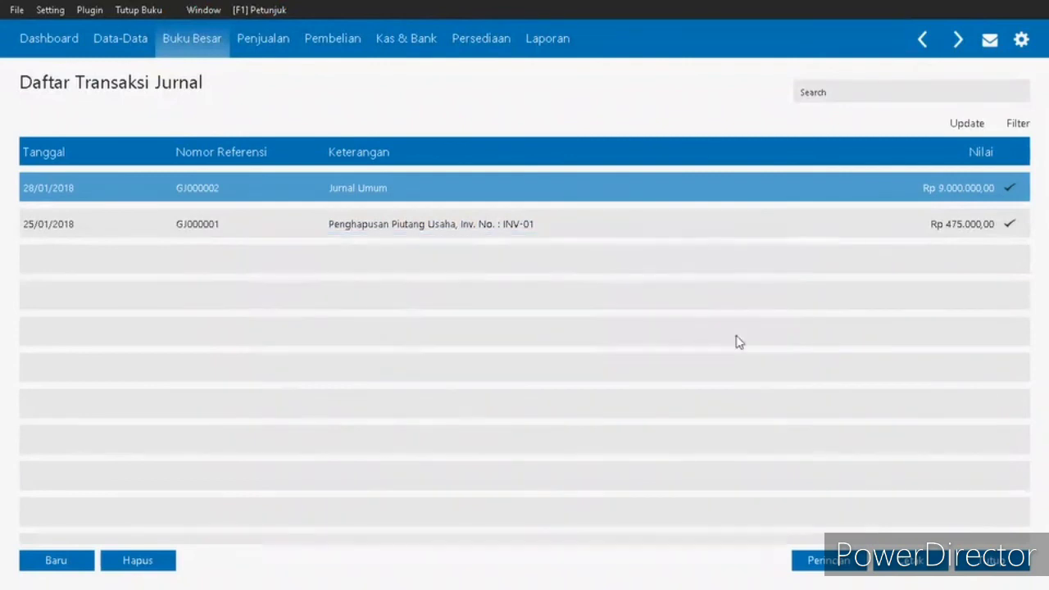
pyautogui.click(1014, 570)
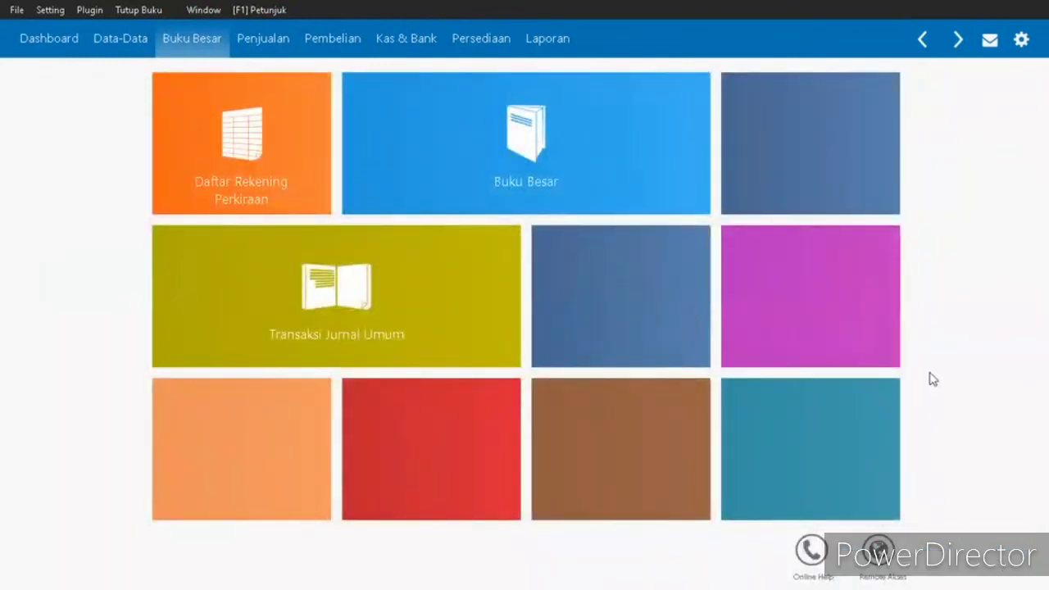